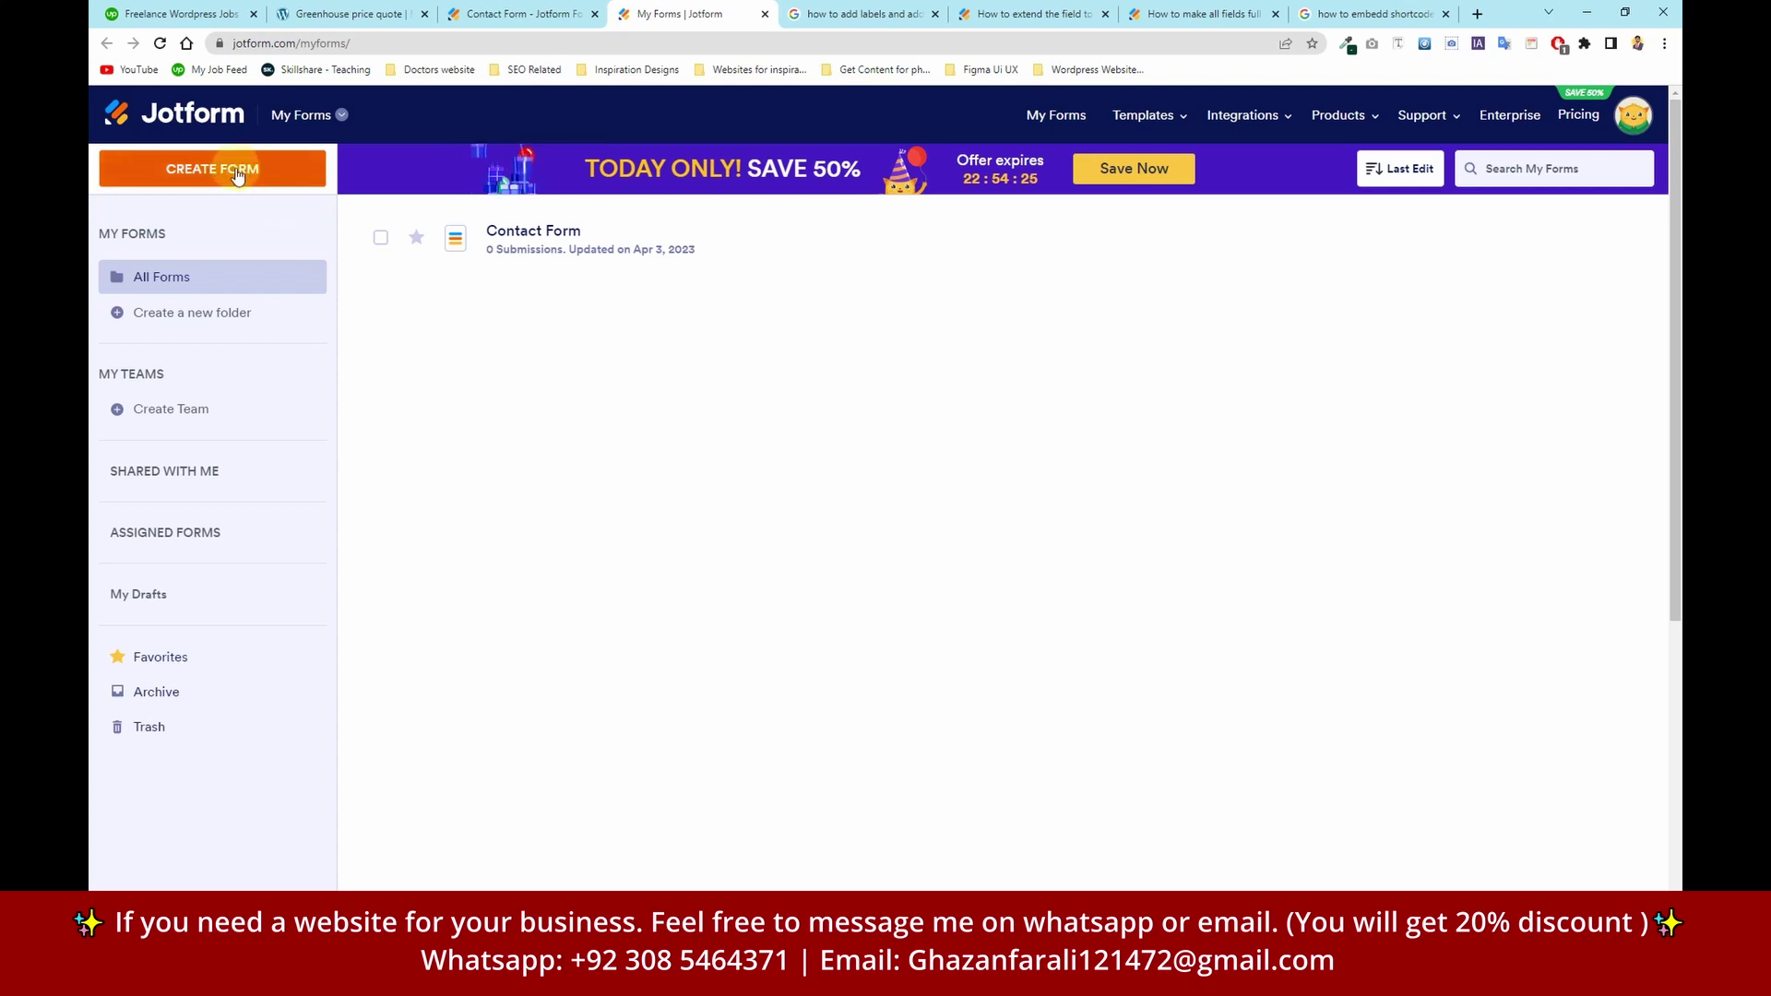
Step: Create a new blank form from scratch using the Classic Form layout
{"action": "left_click", "coordinate": [207, 178]}
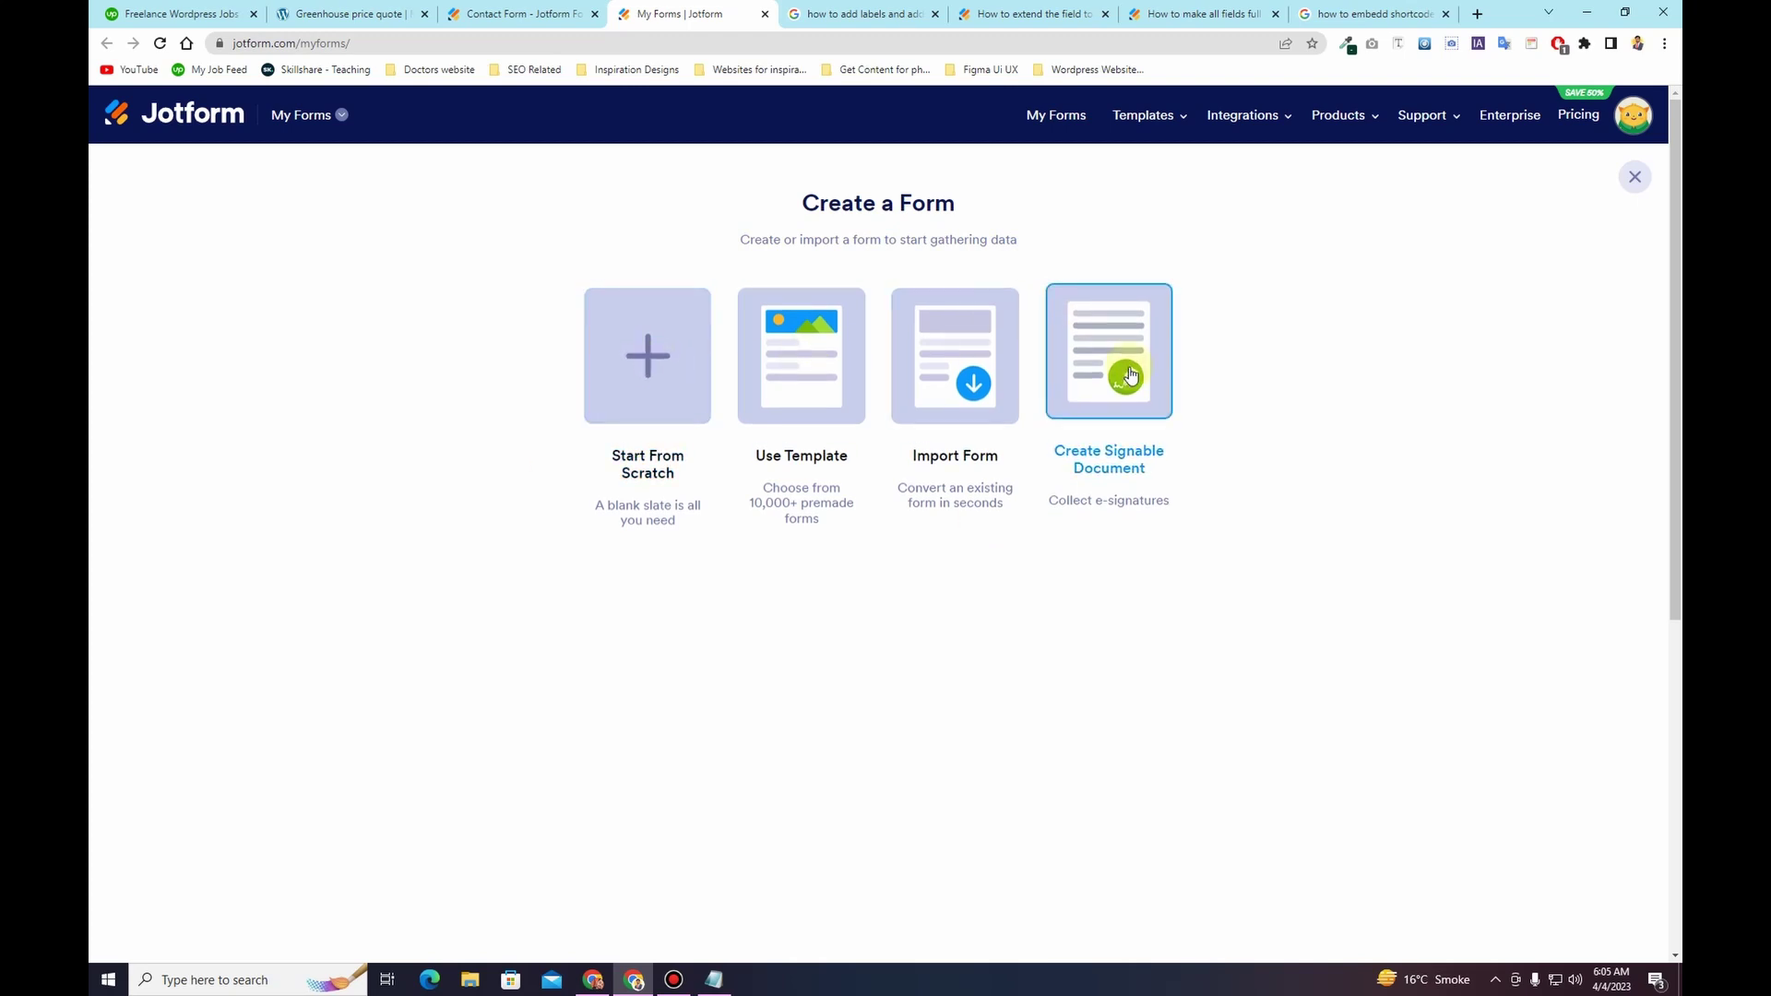
{"action": "left_click", "coordinate": [652, 380]}
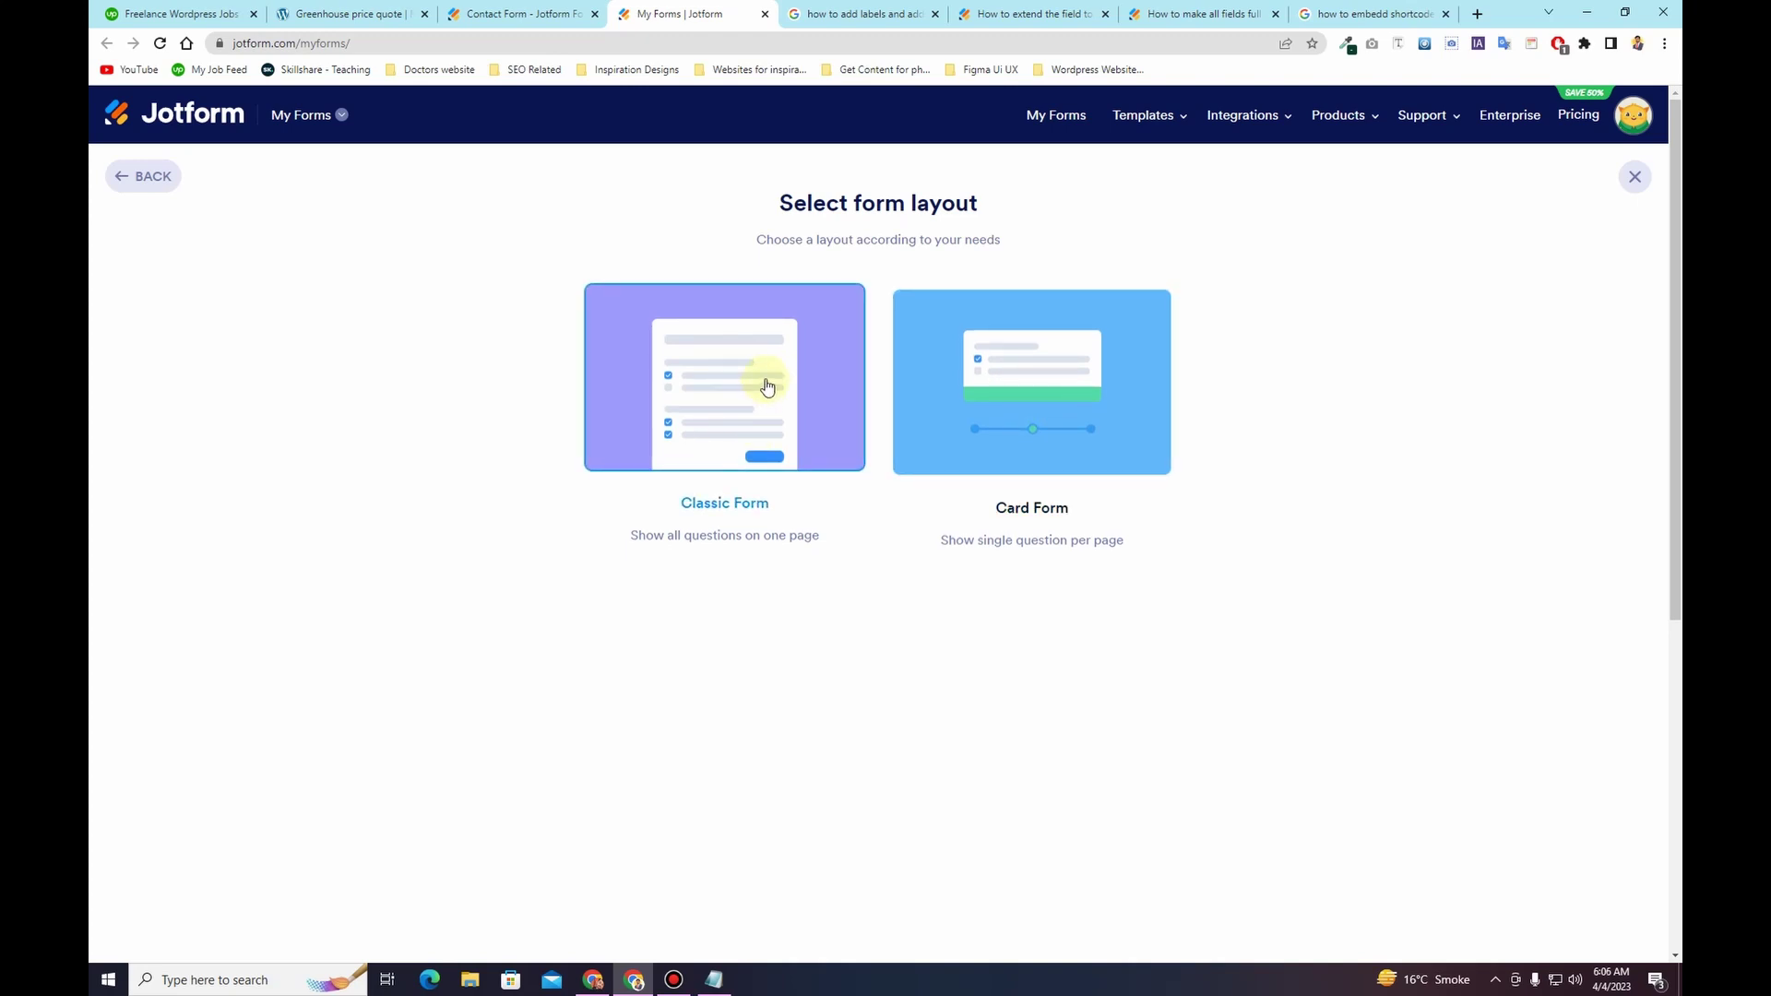
{"action": "left_click", "coordinate": [765, 385]}
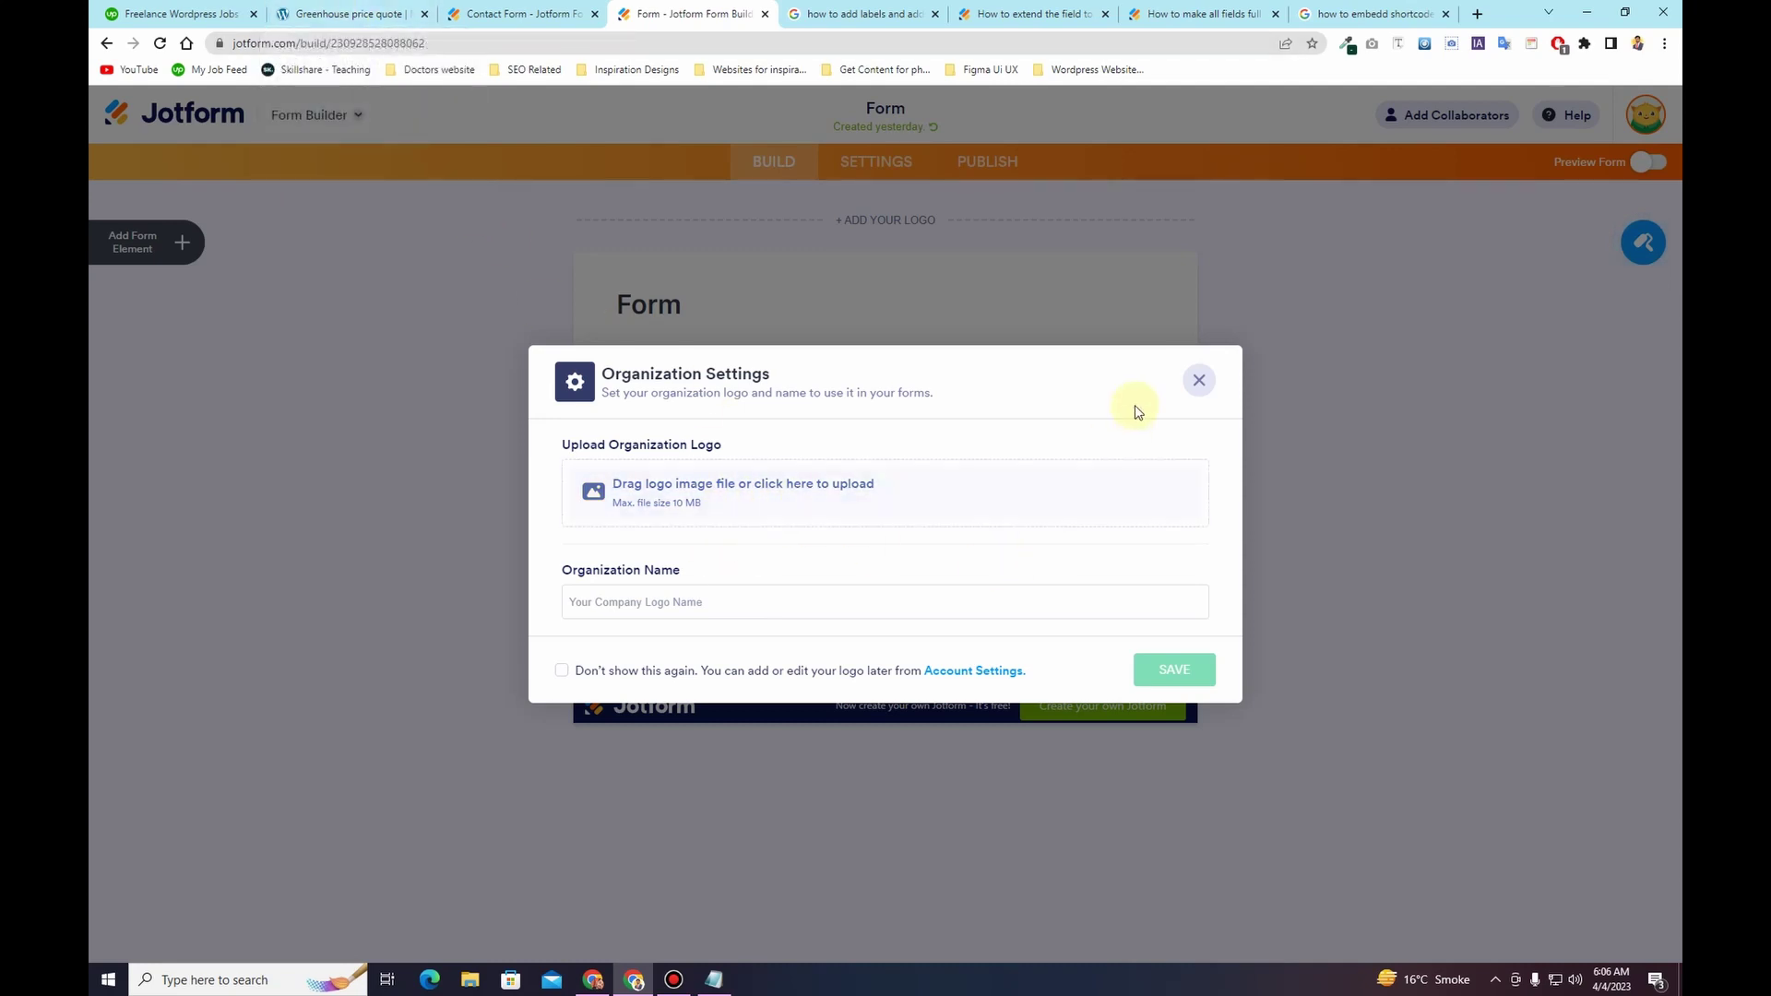
Step: Dismiss the organization settings prompt and delete the form's title header
{"action": "left_click", "coordinate": [1200, 381]}
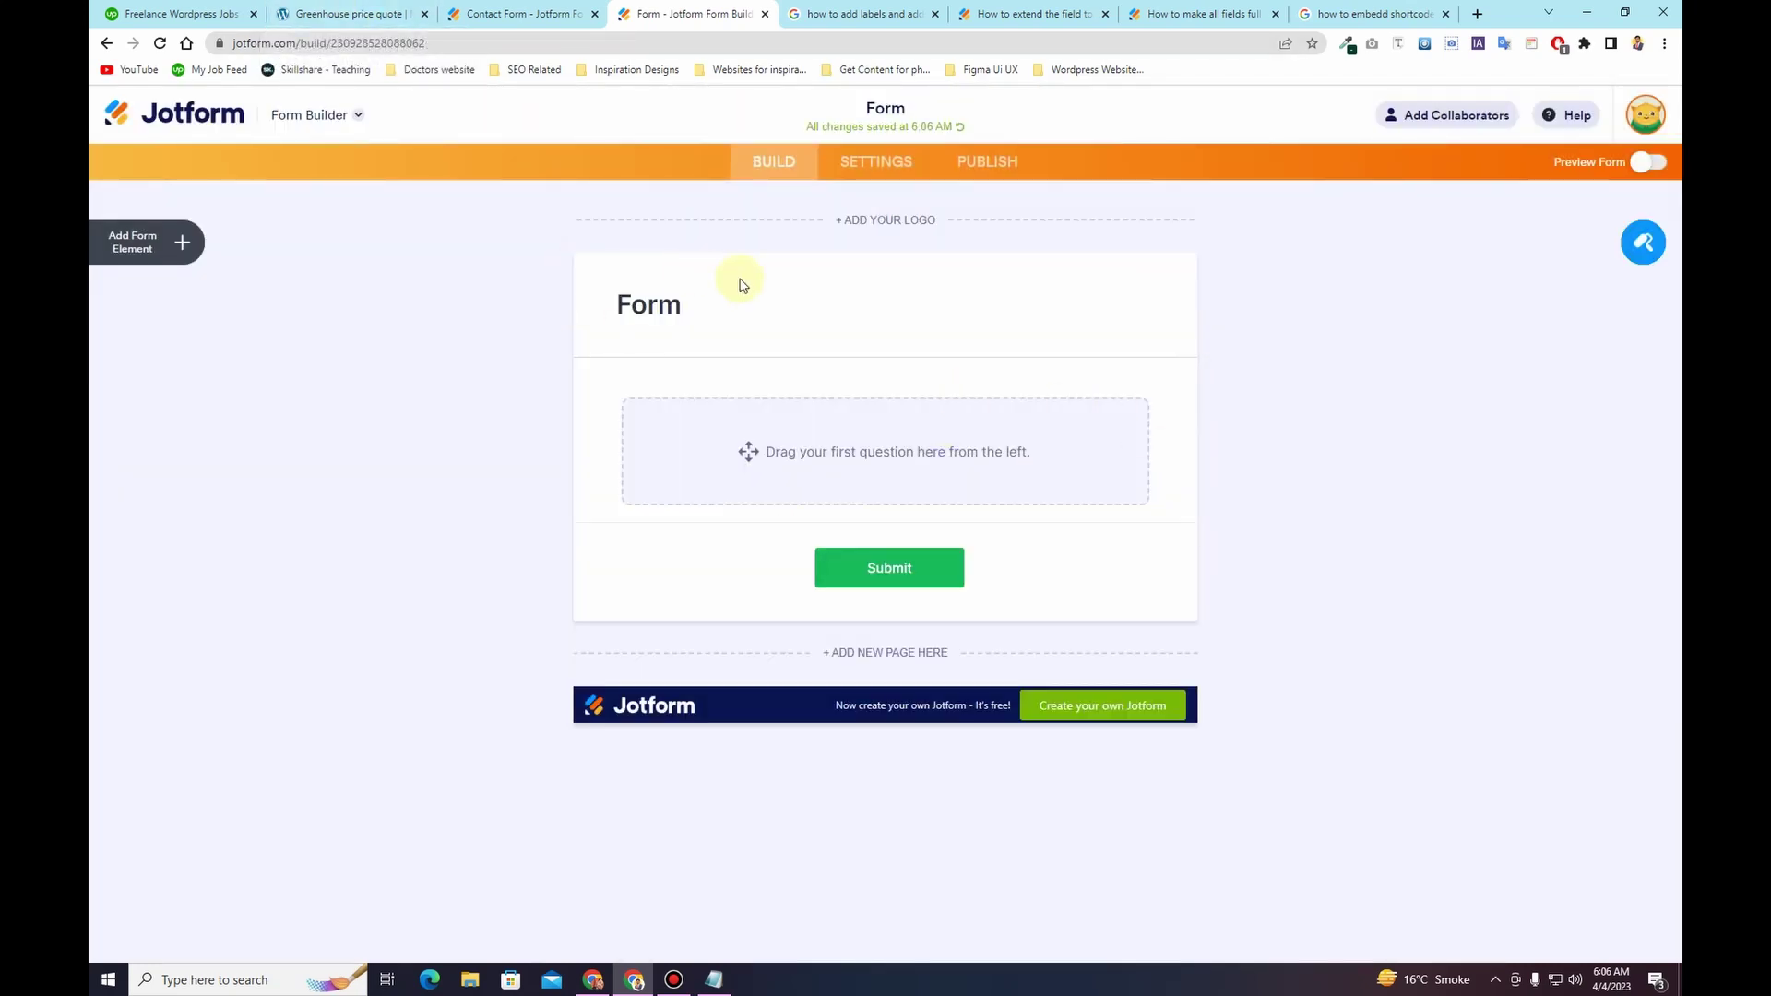
{"action": "left_click", "coordinate": [731, 306]}
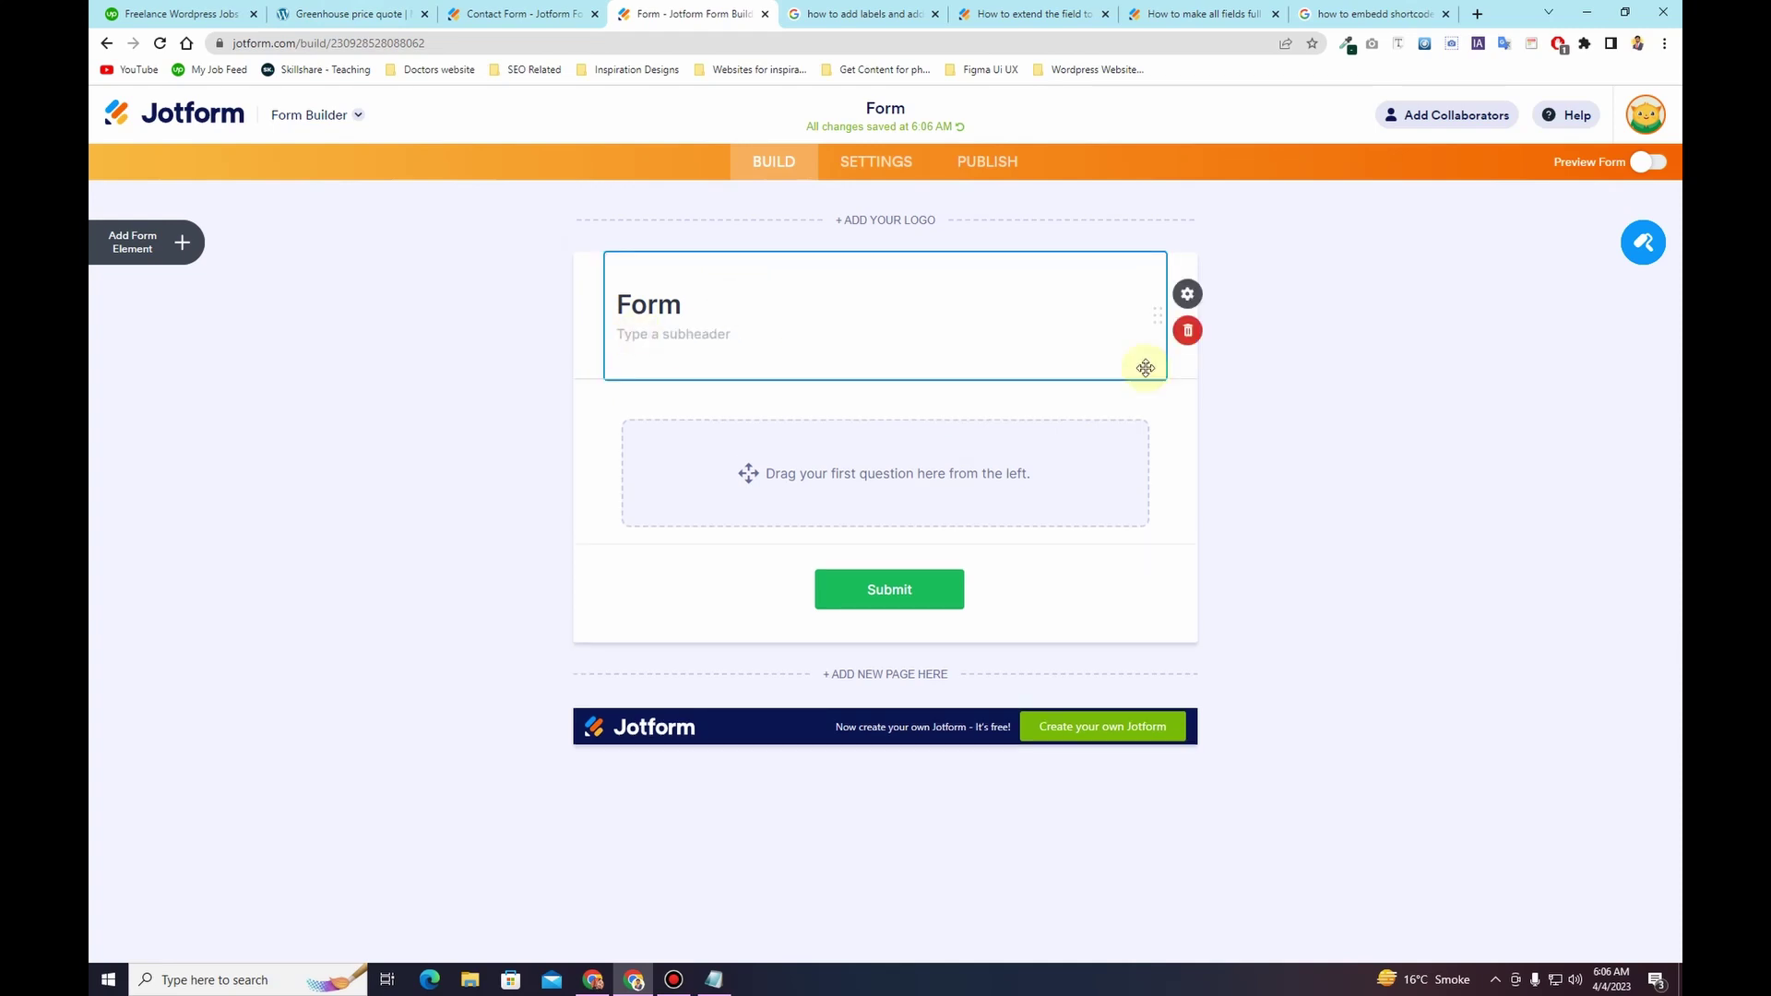
{"action": "left_click", "coordinate": [1194, 330]}
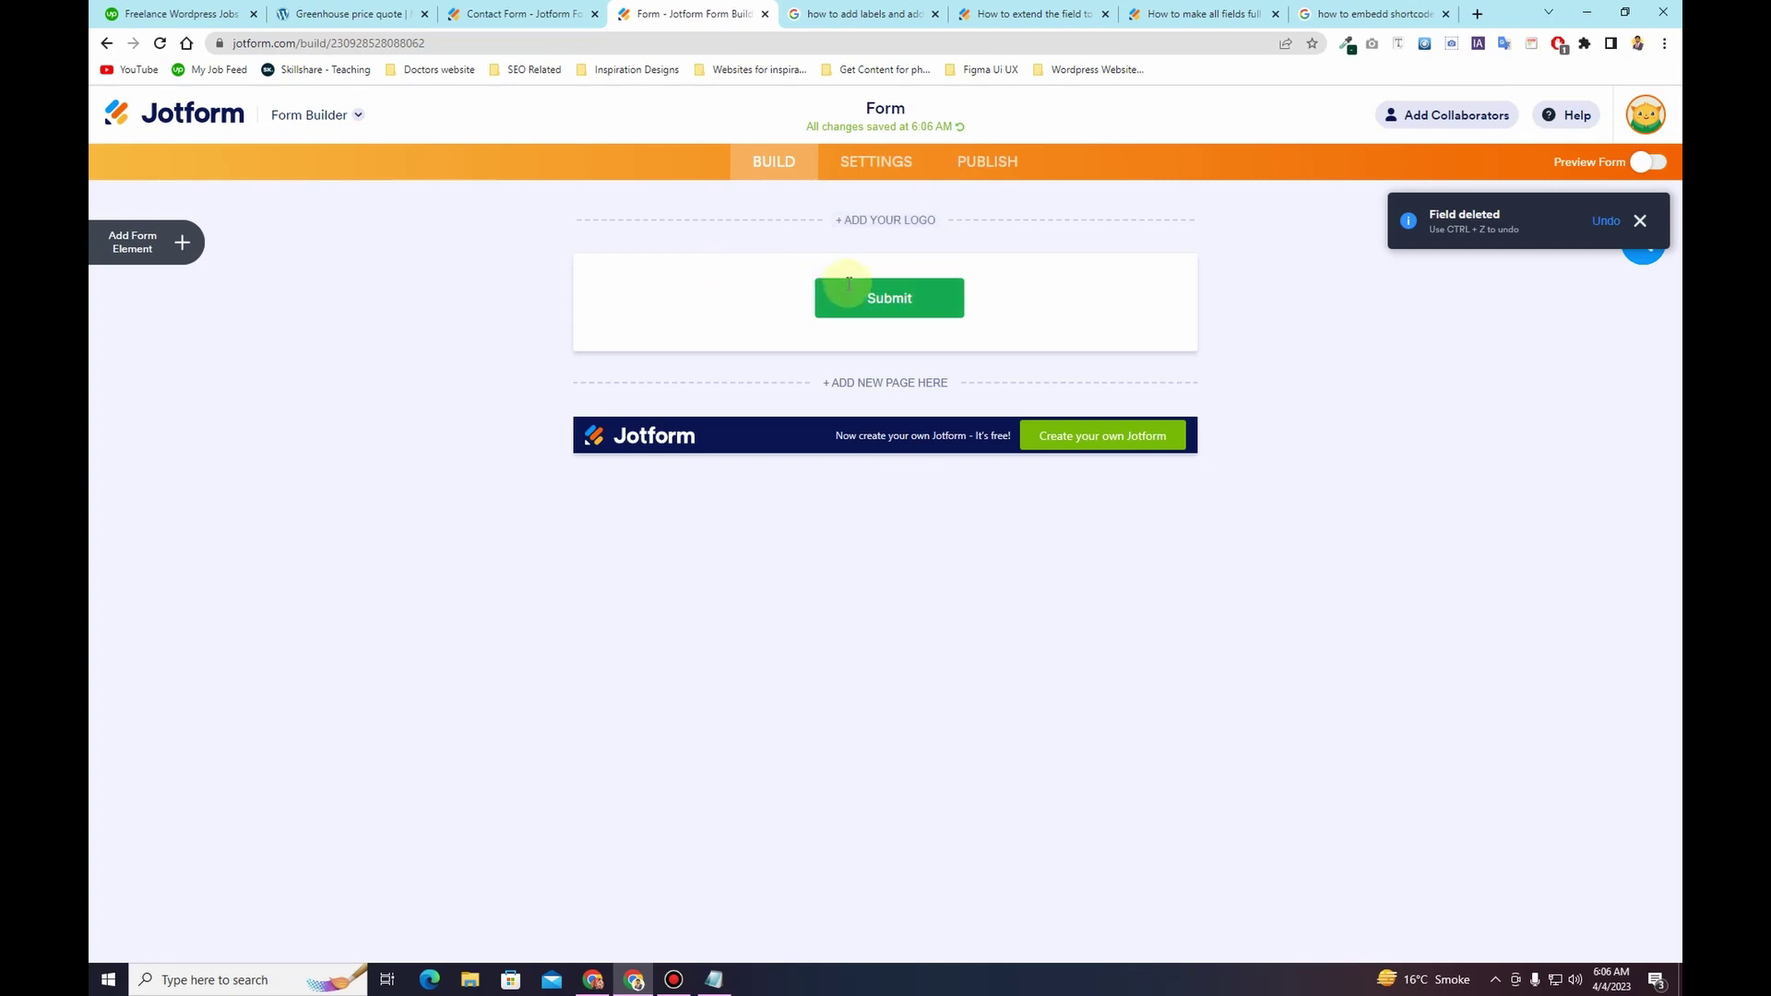
Step: Add Full Name, Email and Phone Number fields to the form
{"action": "left_click", "coordinate": [180, 242]}
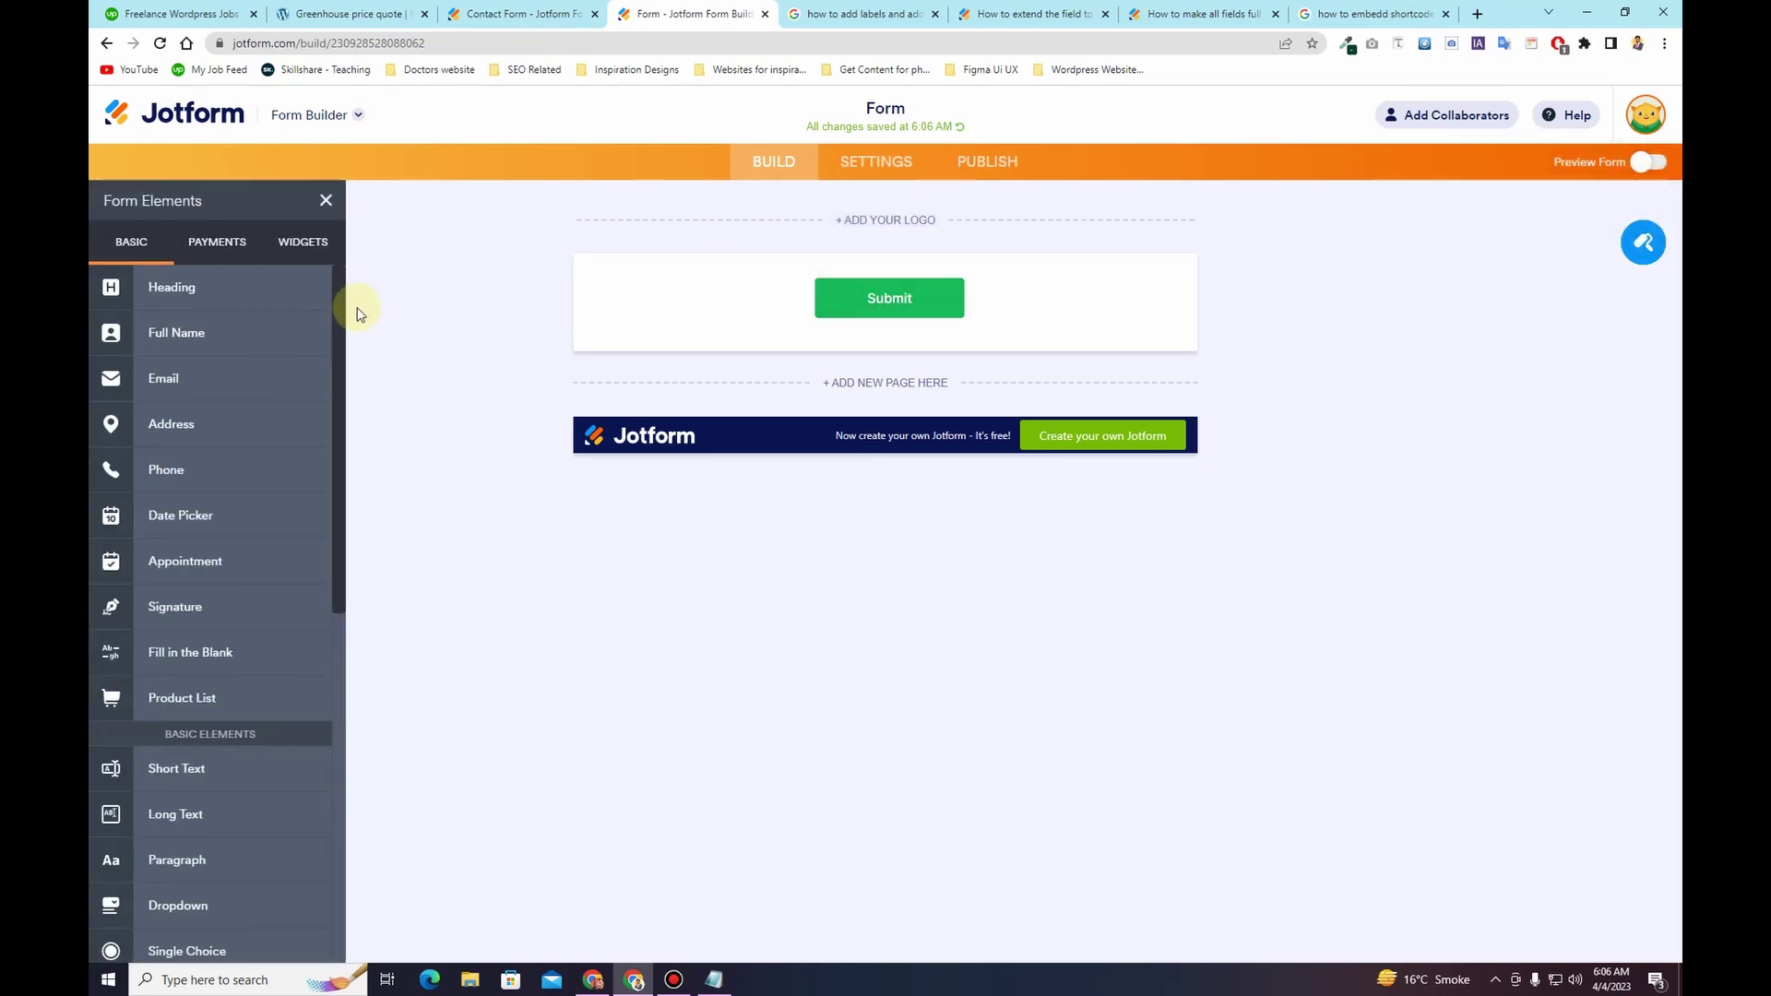
{"action": "left_click", "coordinate": [714, 980]}
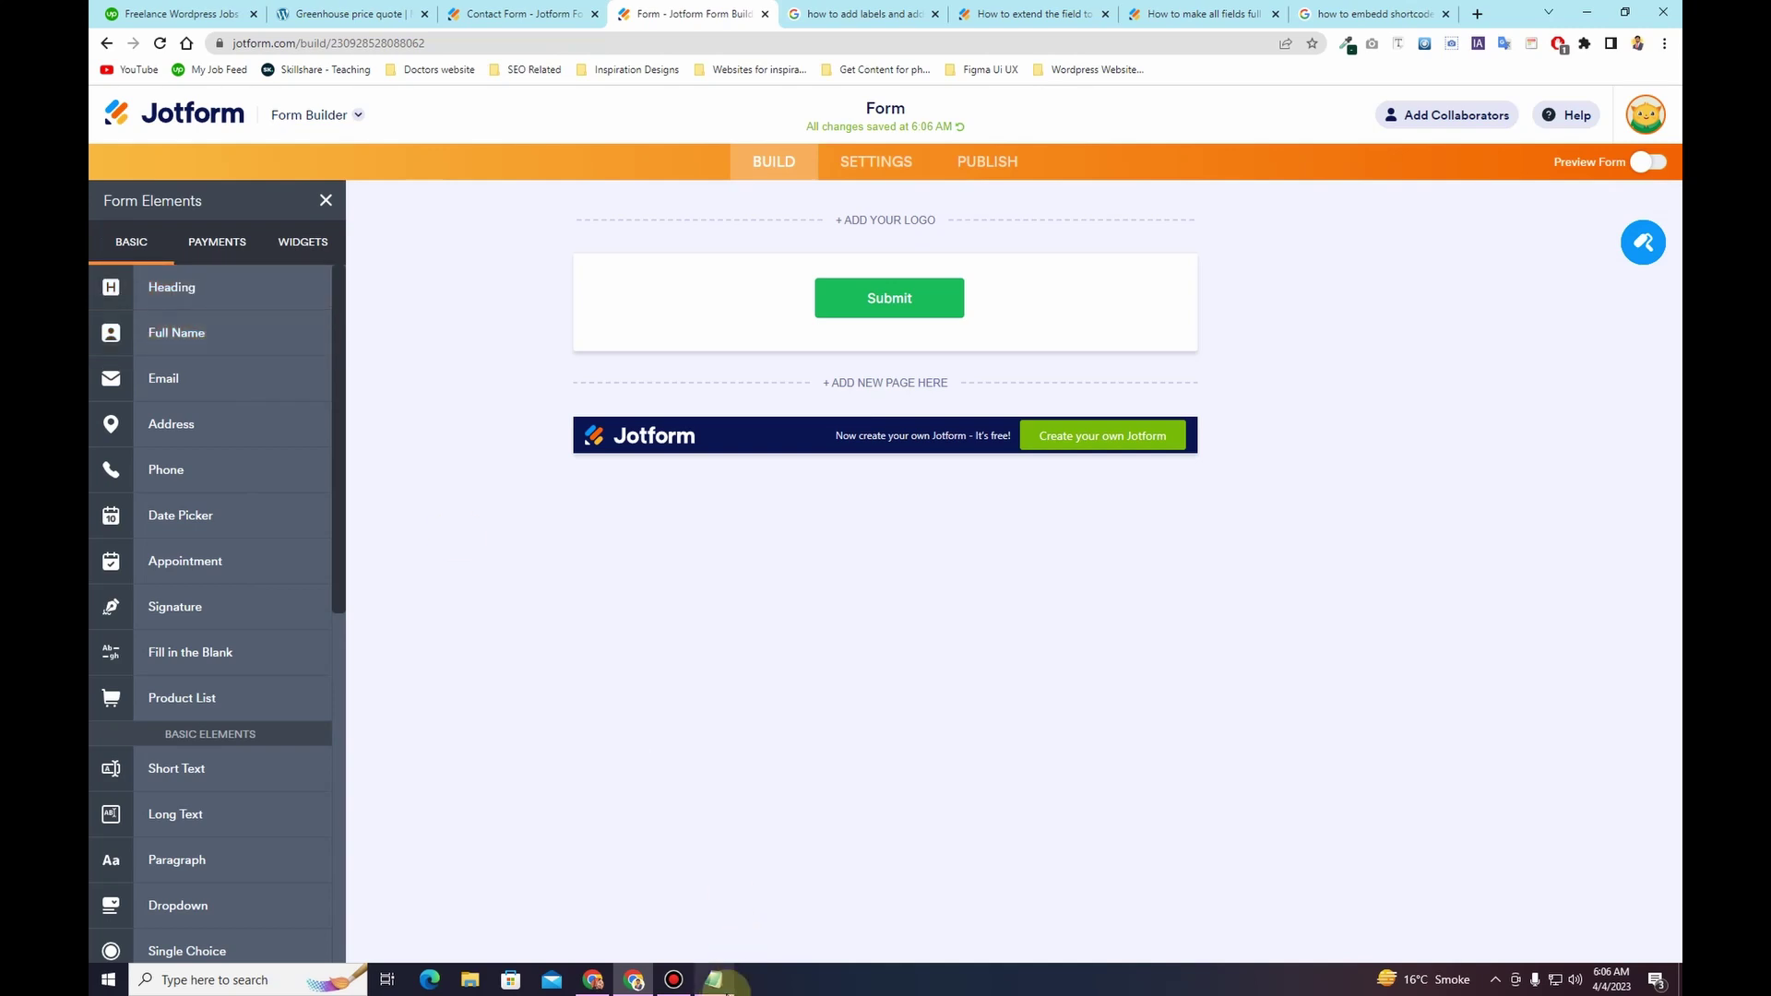
{"action": "left_click", "coordinate": [931, 51]}
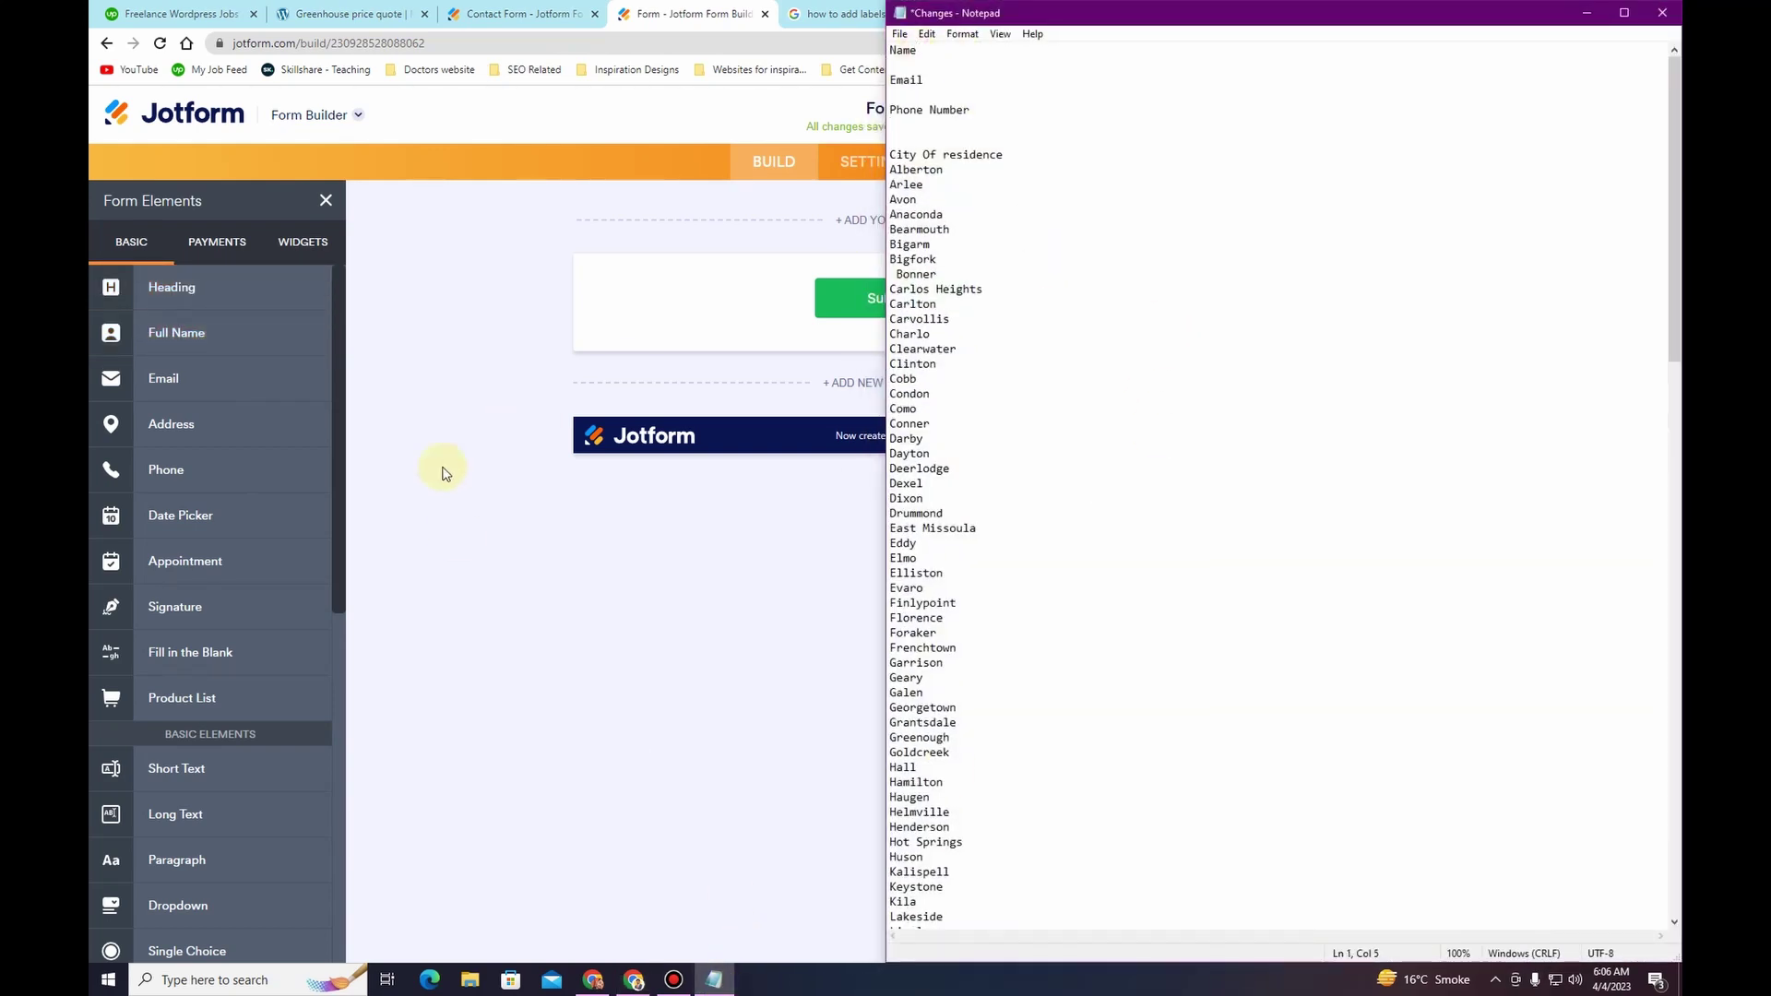
{"action": "left_click", "coordinate": [226, 332]}
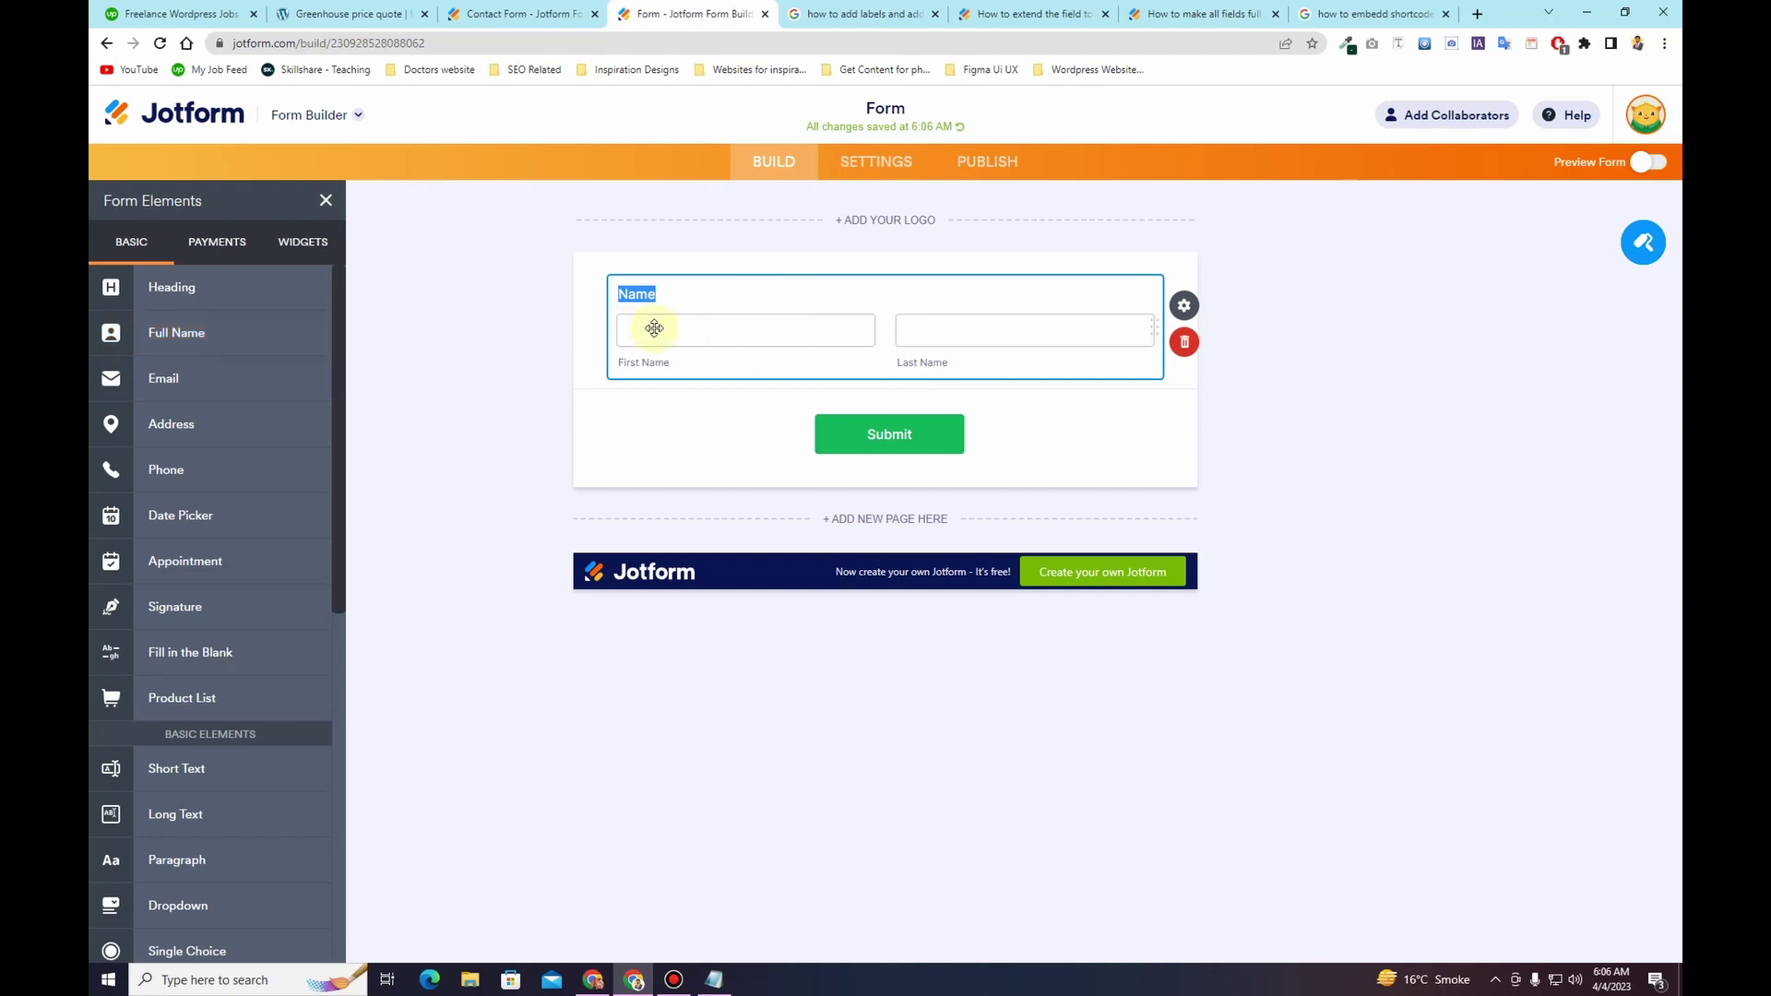
{"action": "left_click", "coordinate": [714, 979]}
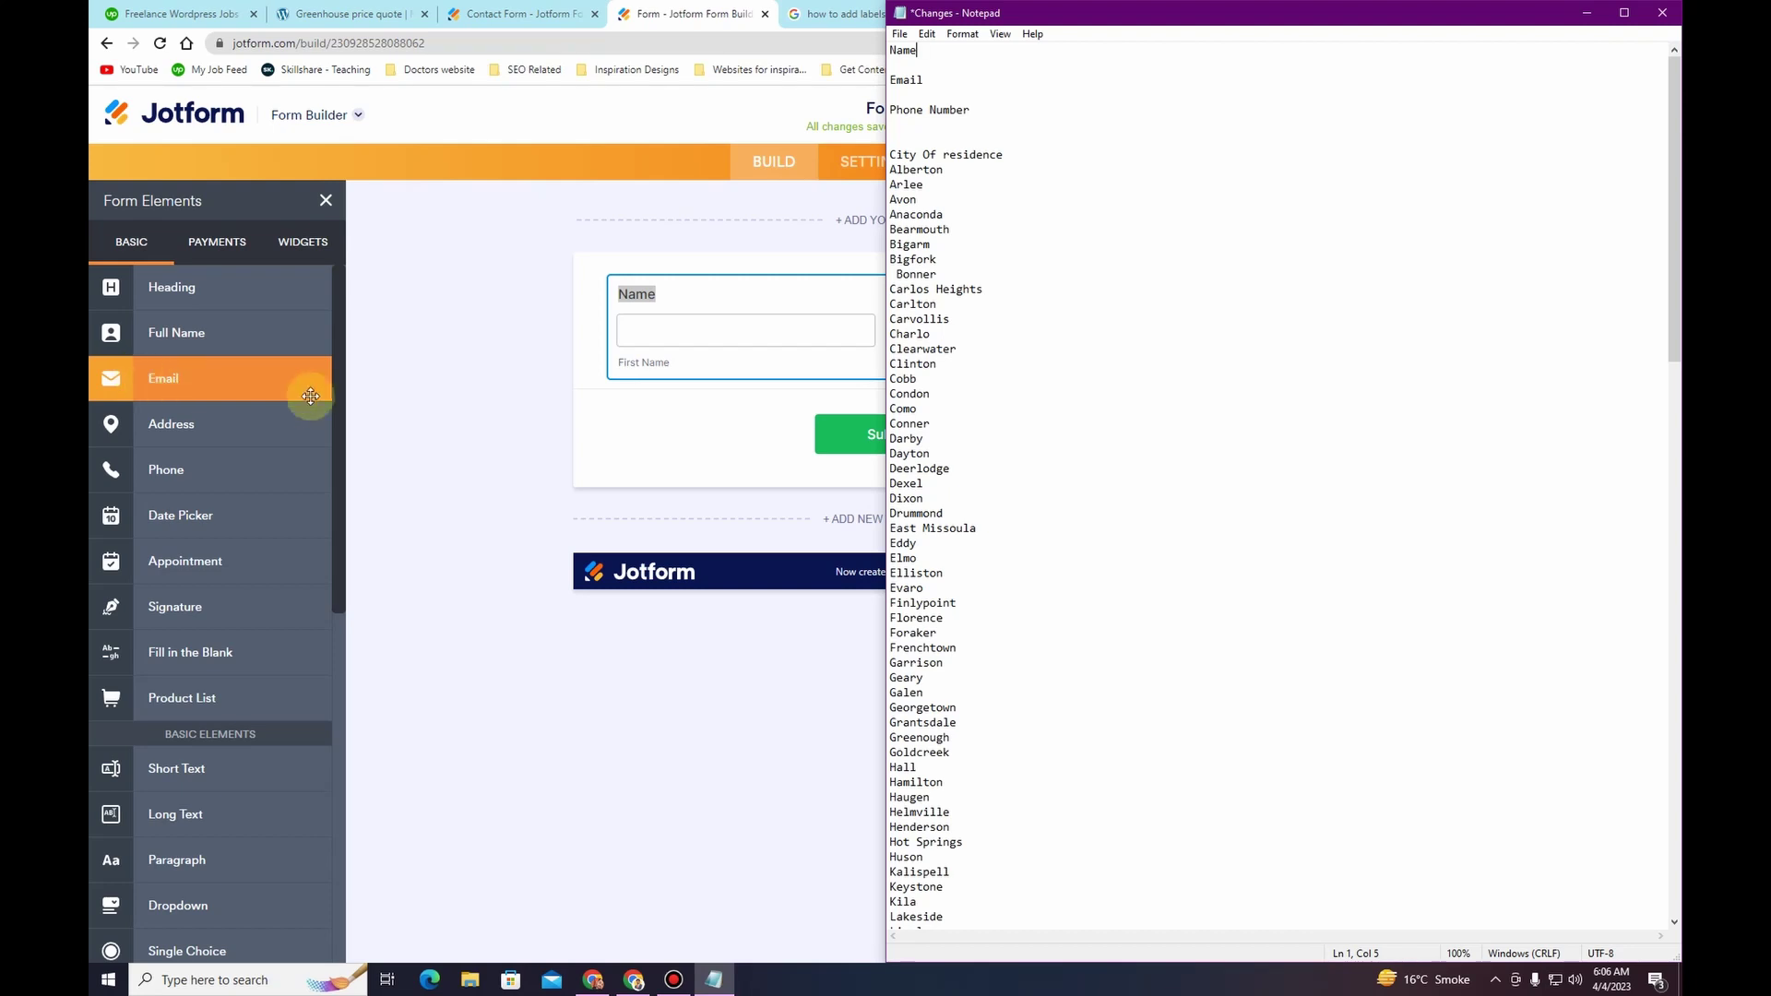
{"action": "left_click", "coordinate": [379, 415]}
{"action": "left_click", "coordinate": [179, 390]}
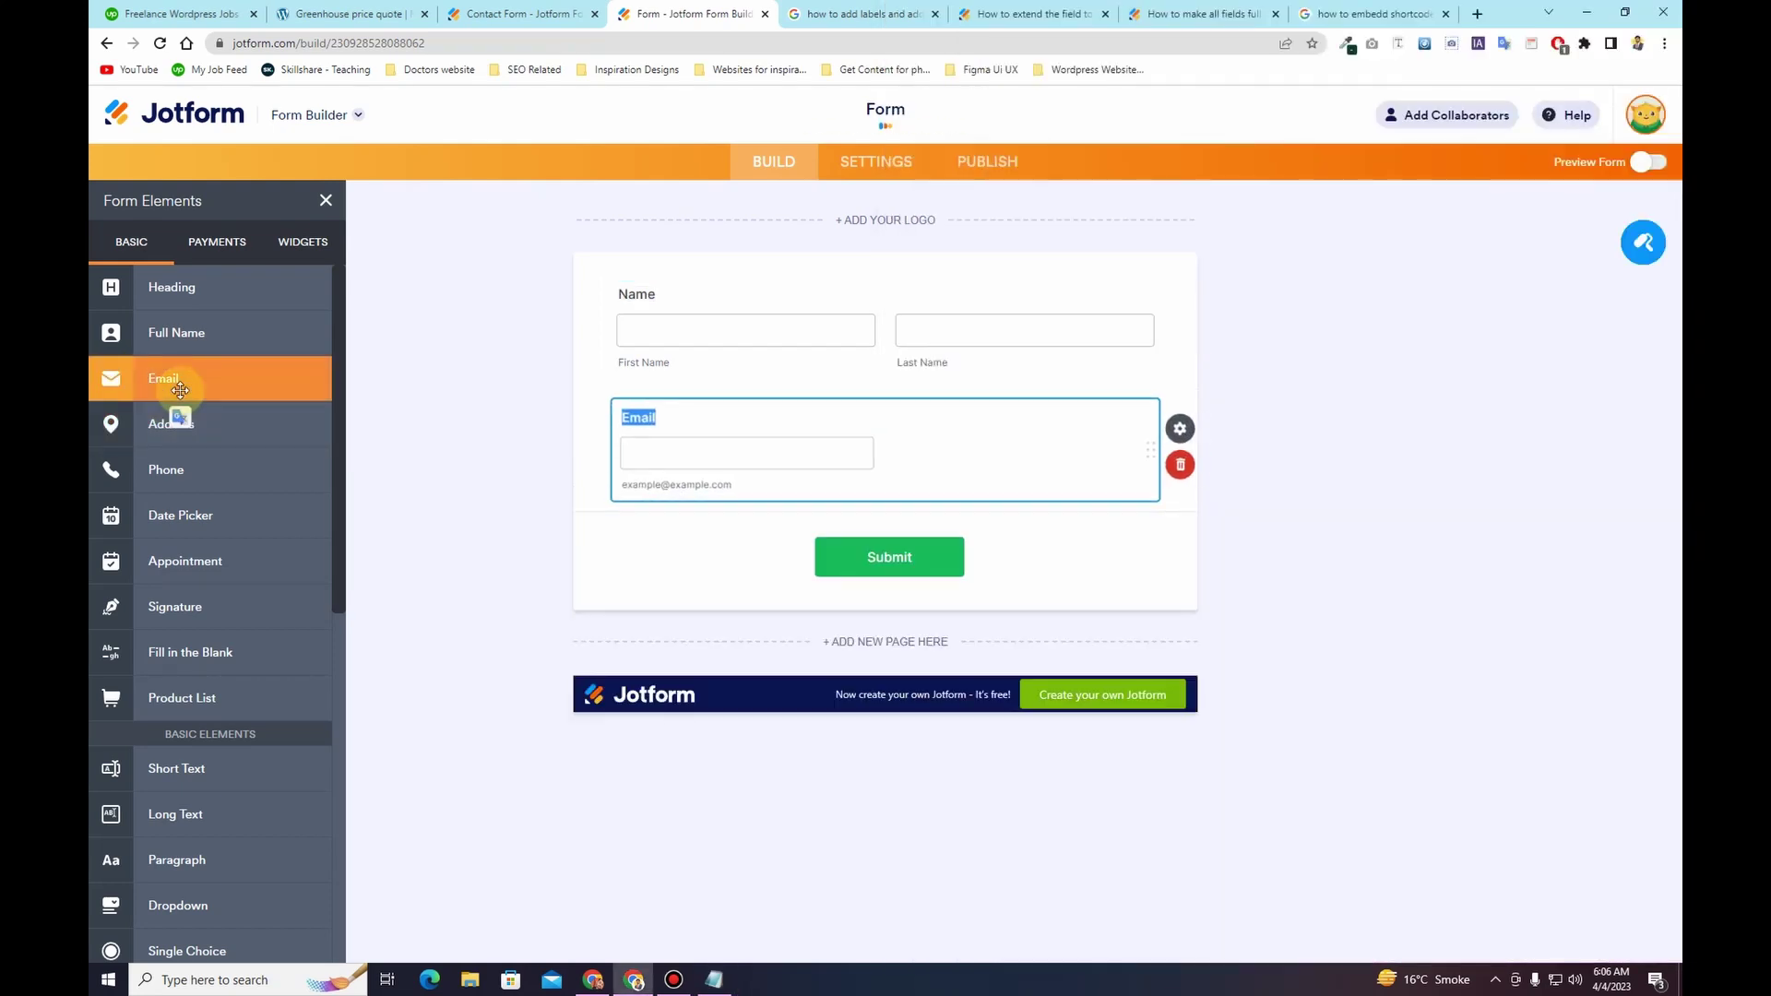
{"action": "left_click", "coordinate": [203, 478]}
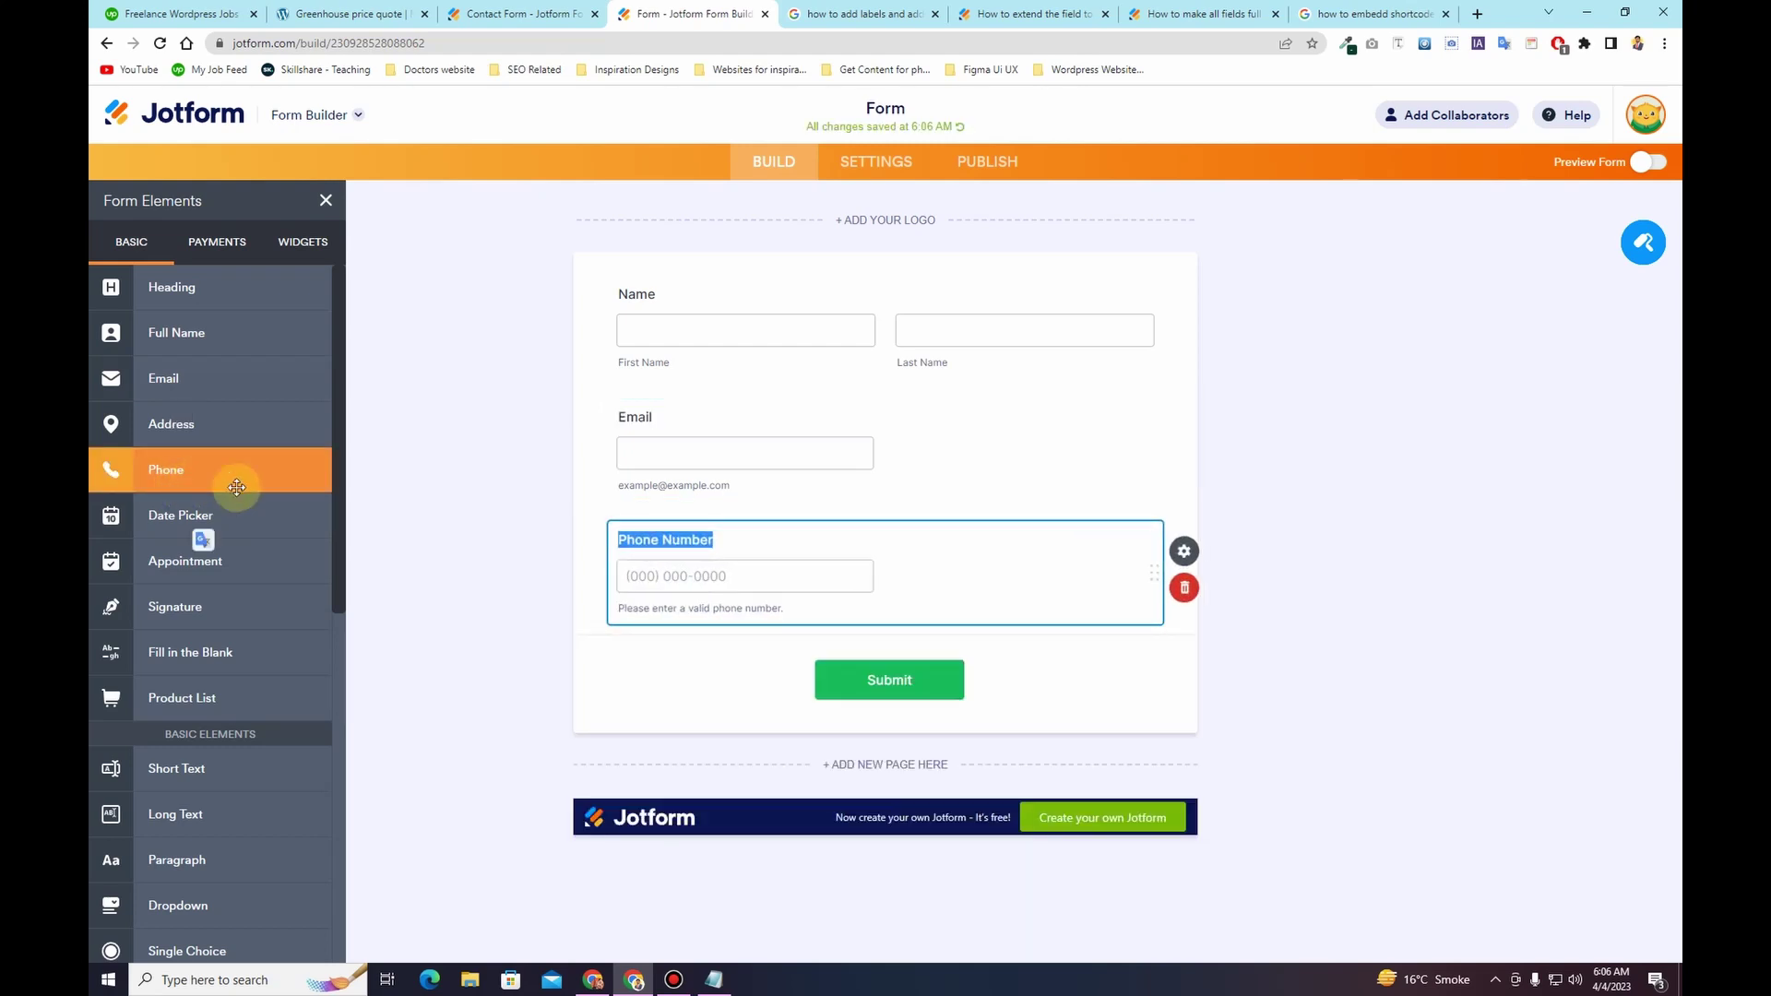
Step: Copy the 'City Of residence' line from the notes for the next field
{"action": "left_click", "coordinate": [713, 979]}
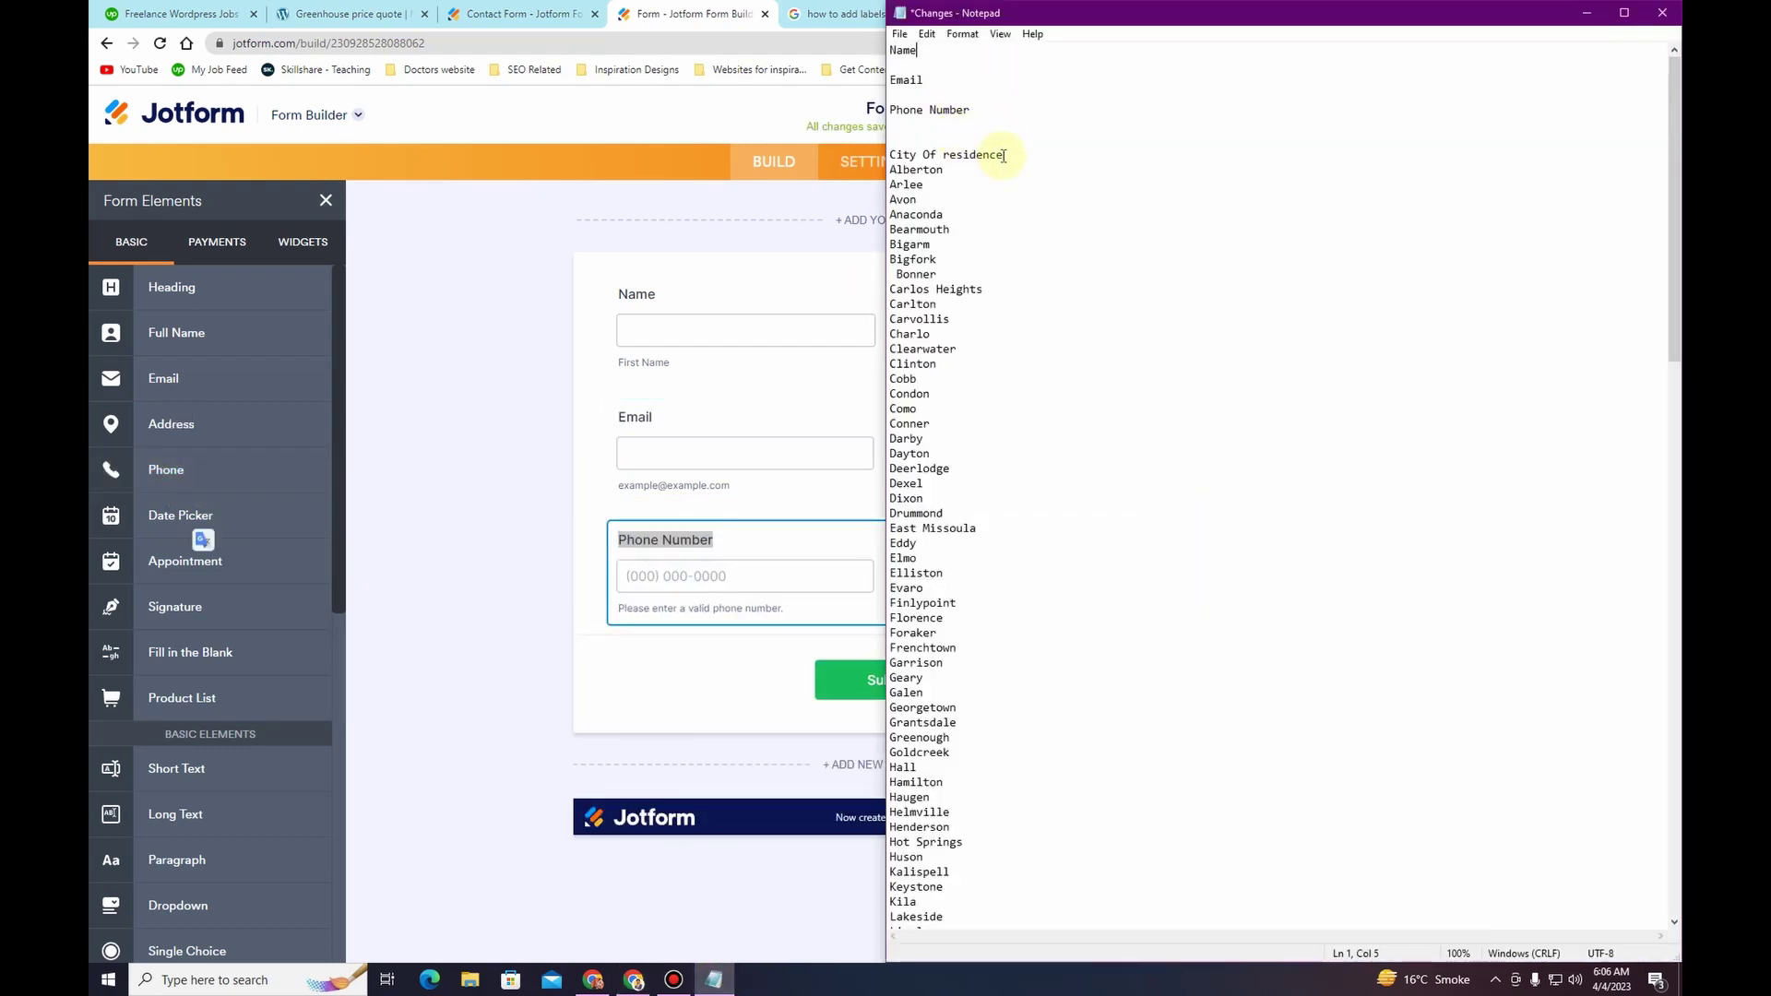
{"action": "left_click_drag", "start_coordinate": [1003, 155], "coordinate": [897, 148]}
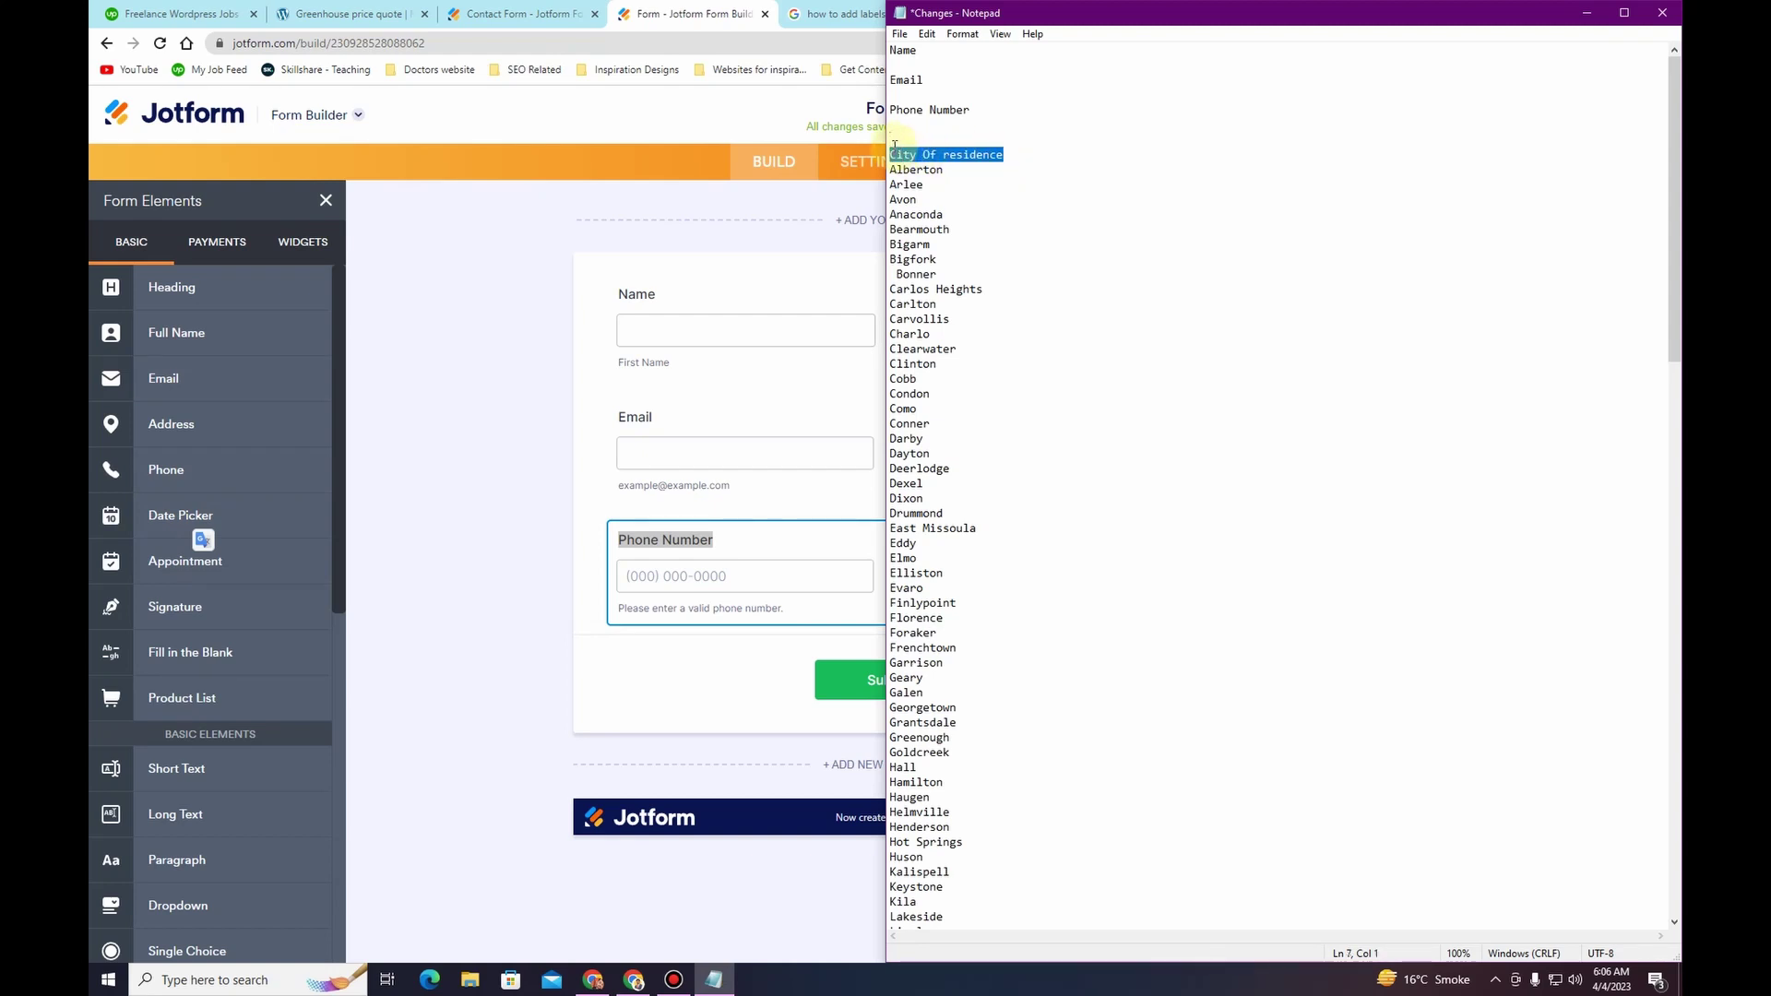
{"action": "left_click", "coordinate": [1010, 155]}
{"action": "left_click", "coordinate": [885, 154], "text": "shift"}
{"action": "key", "text": "ctrl+c"}
{"action": "left_click", "coordinate": [423, 467]}
{"action": "scroll", "coordinate": [267, 467], "scroll_direction": "down", "scroll_amount": 2}
{"action": "scroll", "coordinate": [266, 466], "scroll_direction": "down", "scroll_amount": 1}
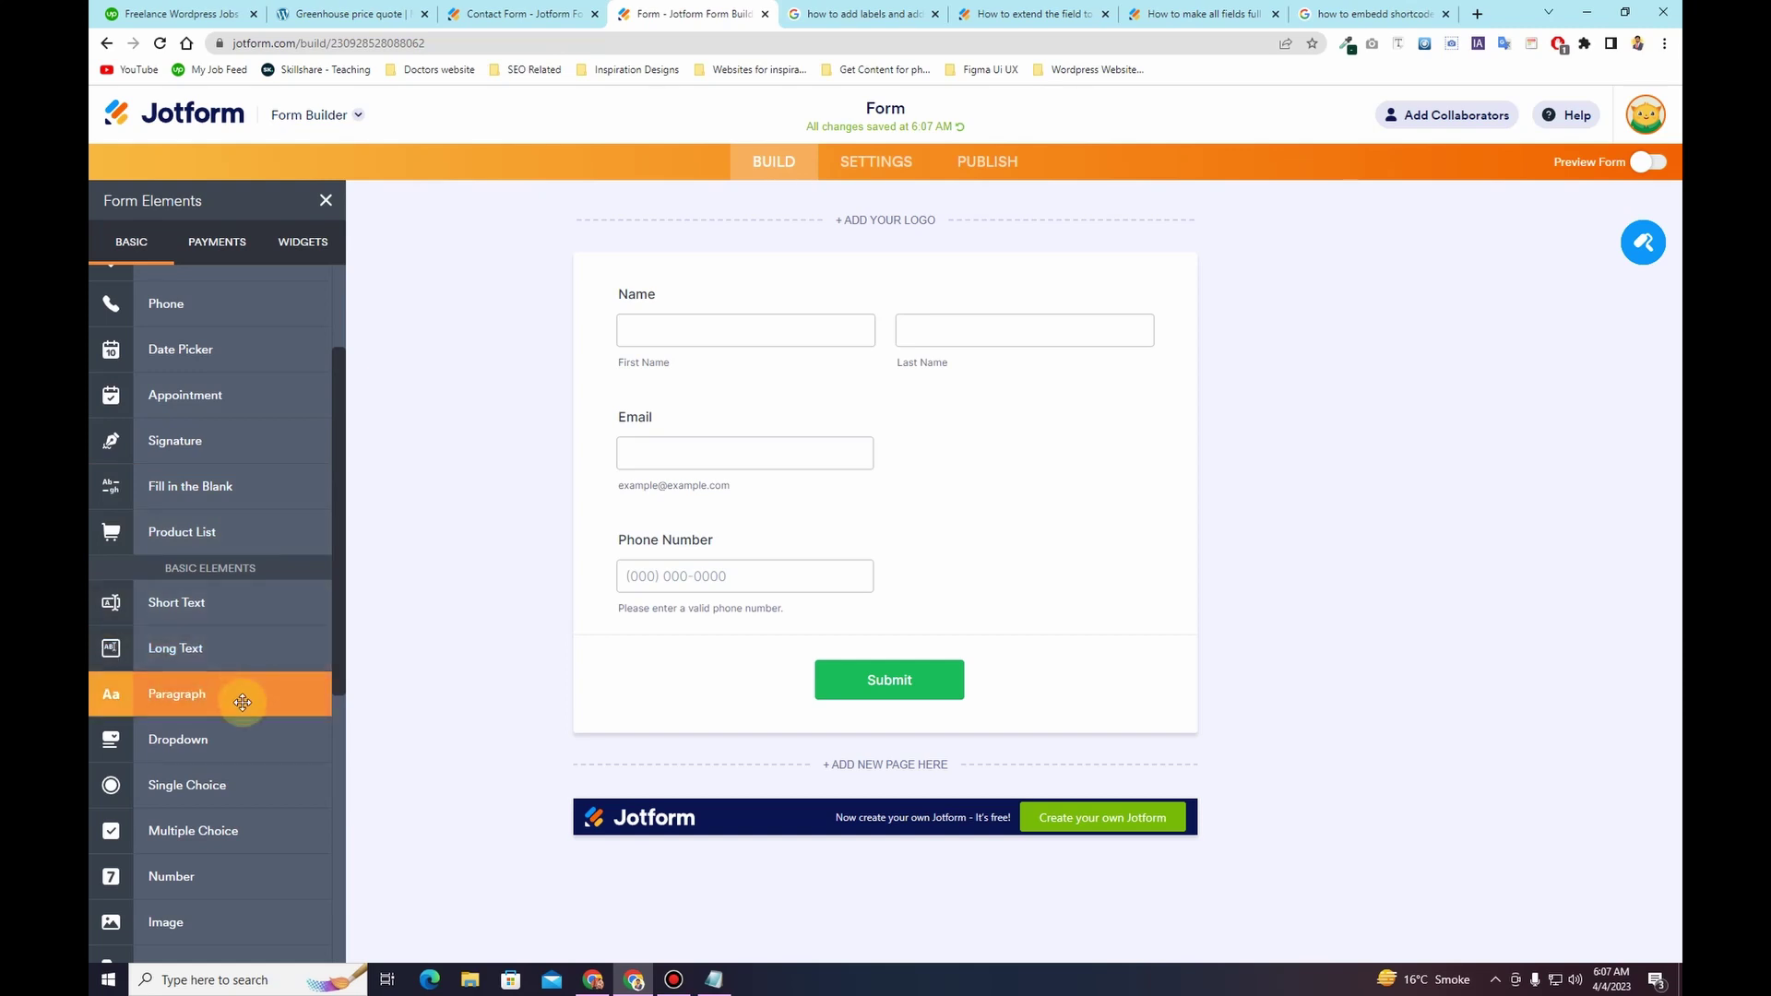
Step: Add a dropdown below Phone Number labelled 'City Of Residence'
{"action": "left_click", "coordinate": [219, 749]}
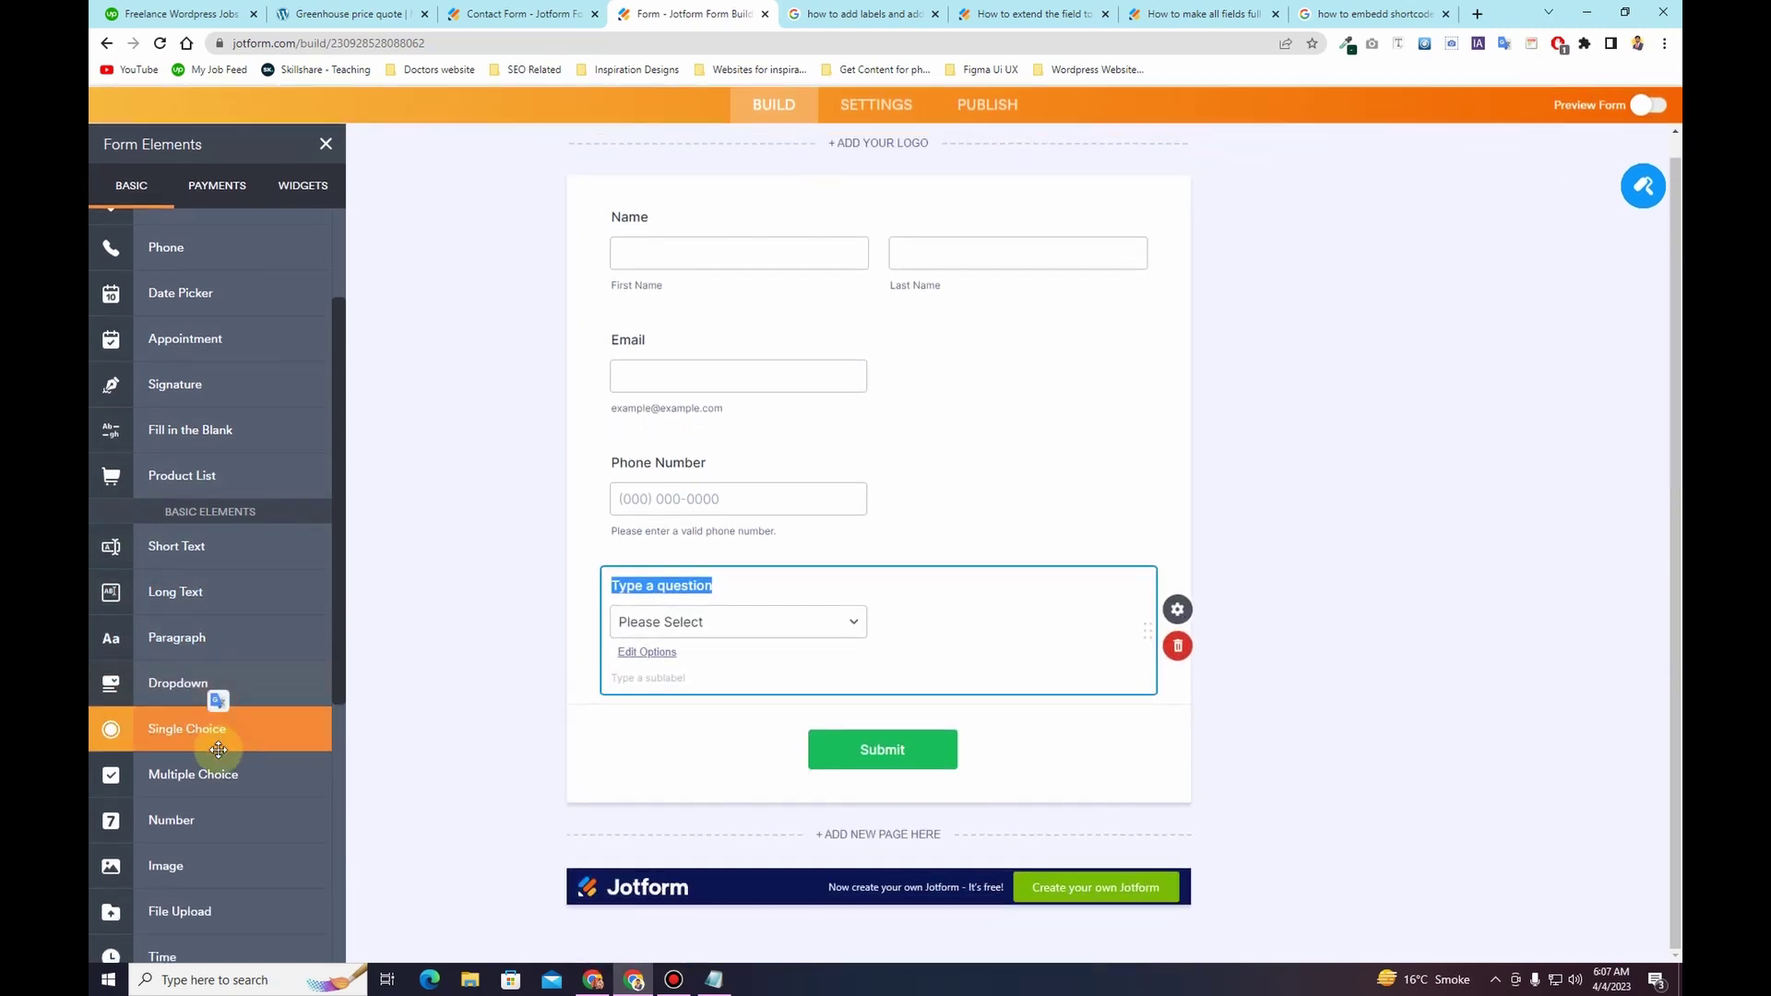
{"action": "left_click", "coordinate": [722, 585]}
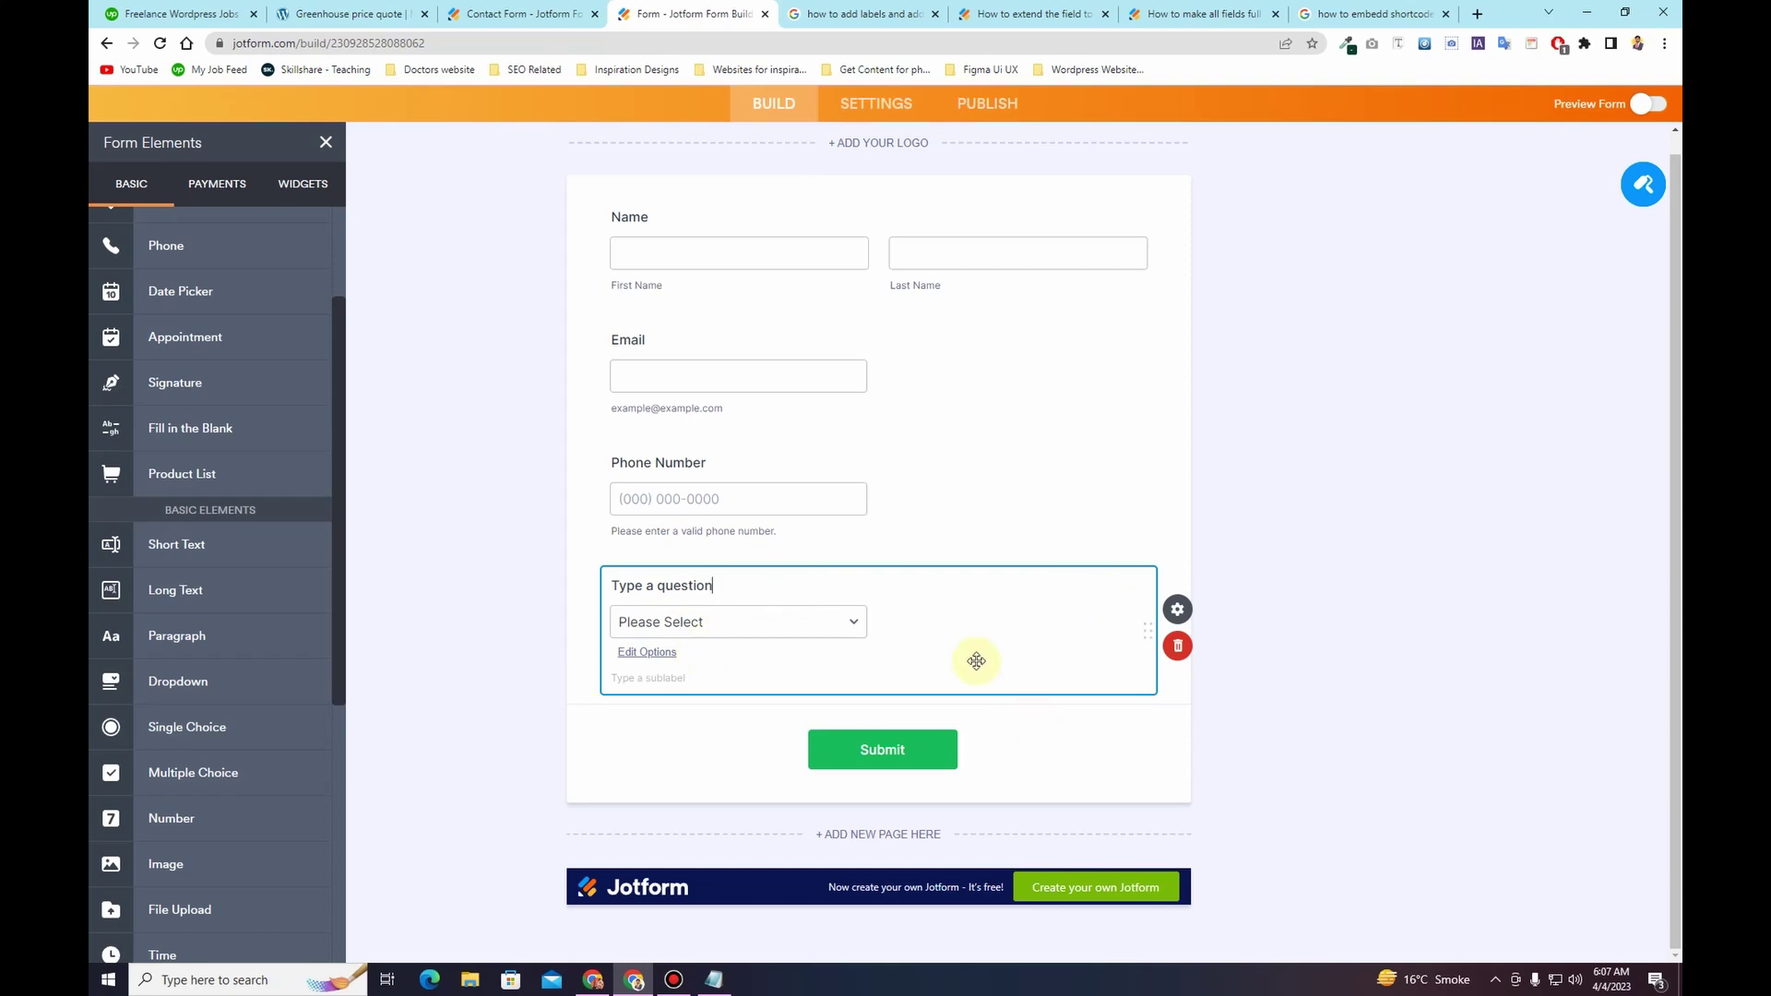
{"action": "triple_click", "coordinate": [659, 583]}
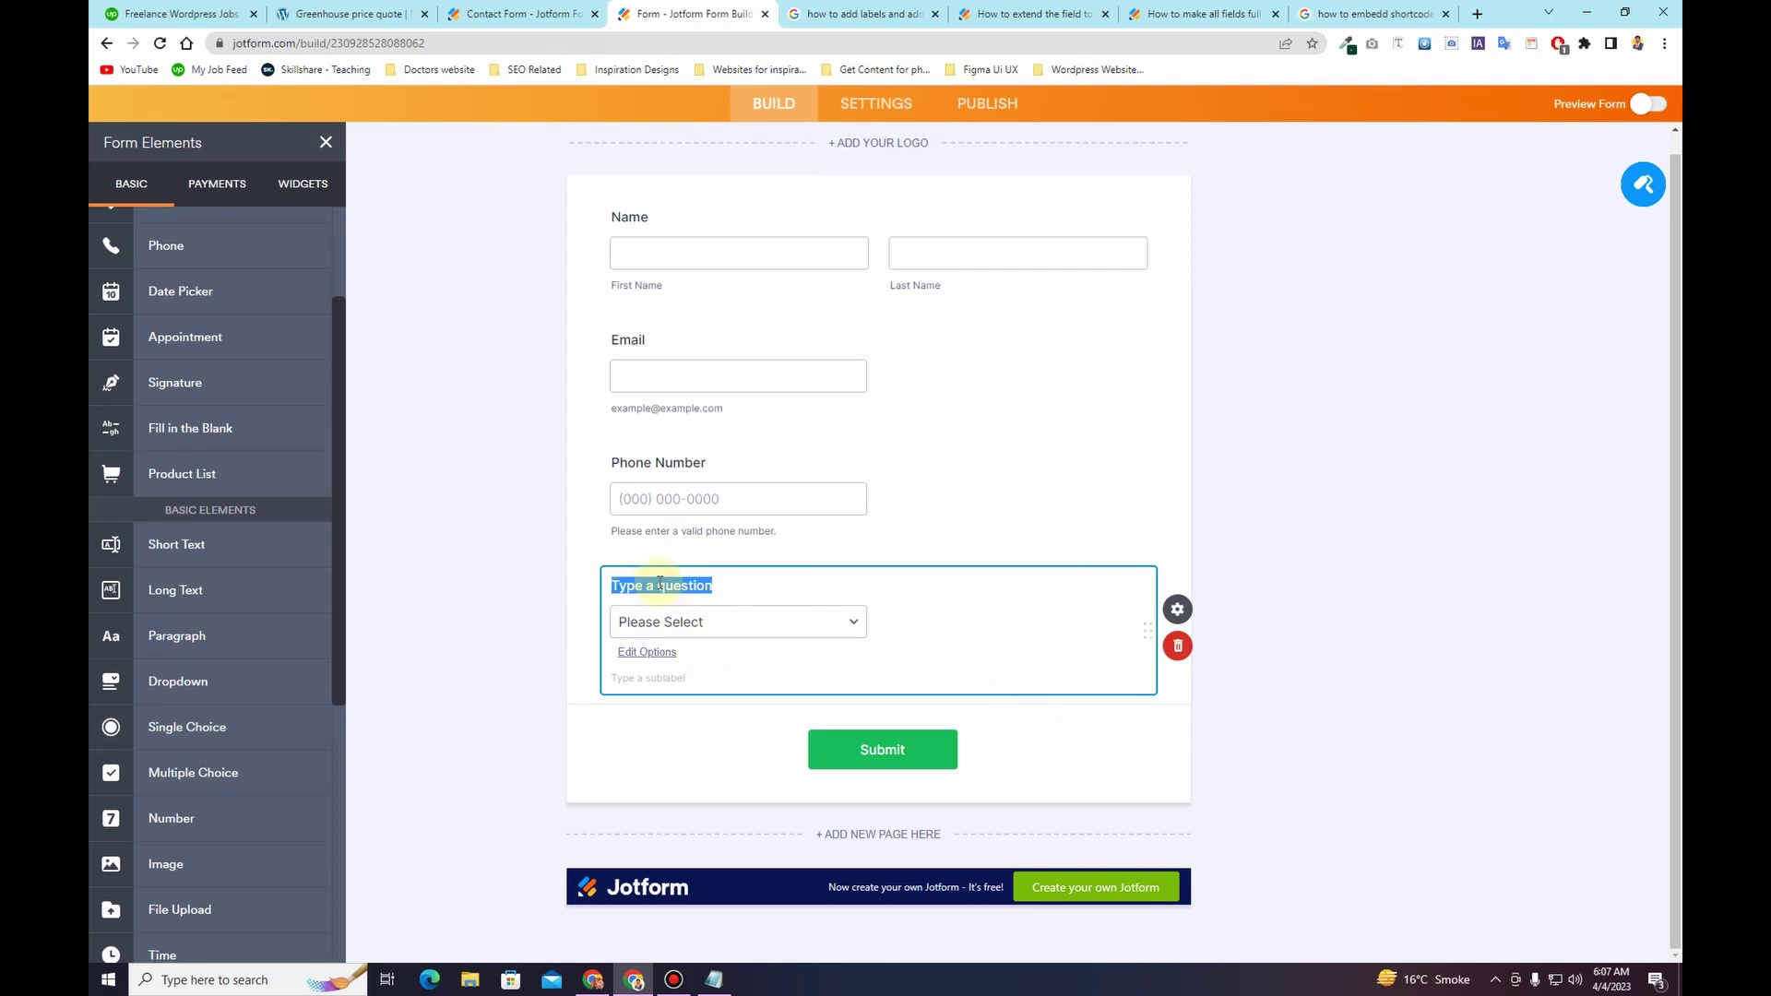
{"action": "key", "text": "ctrl+v"}
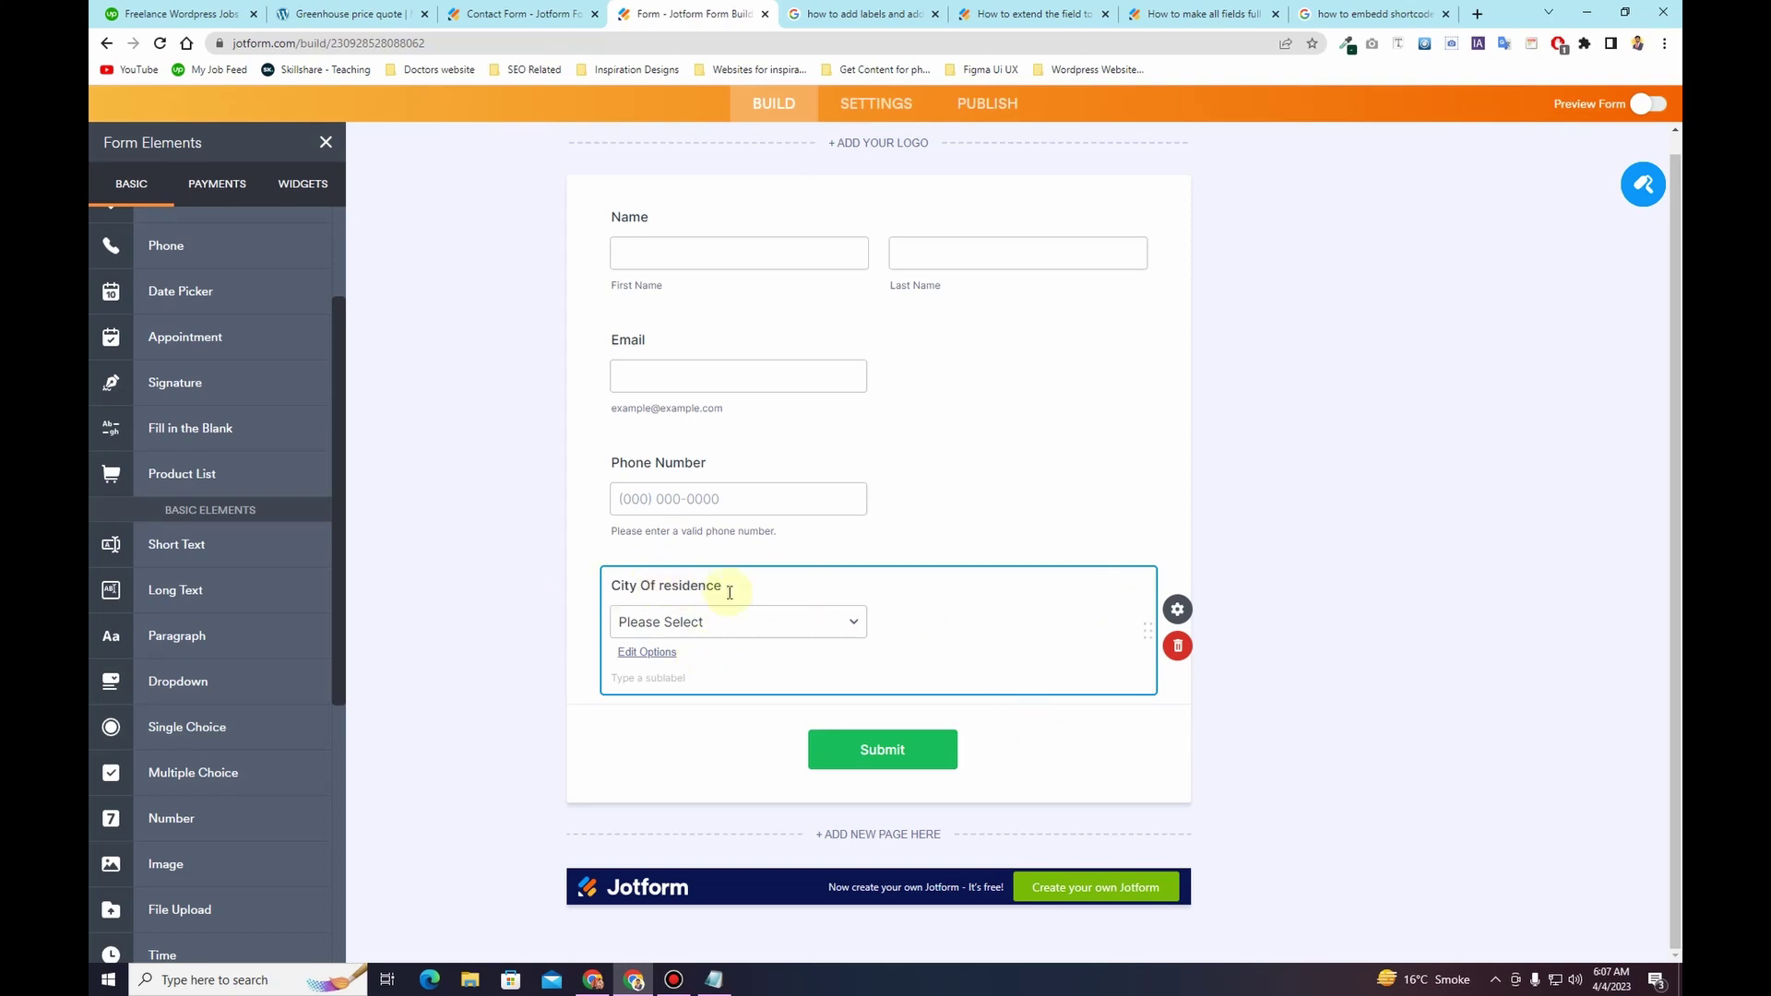
{"action": "left_click", "coordinate": [1182, 616]}
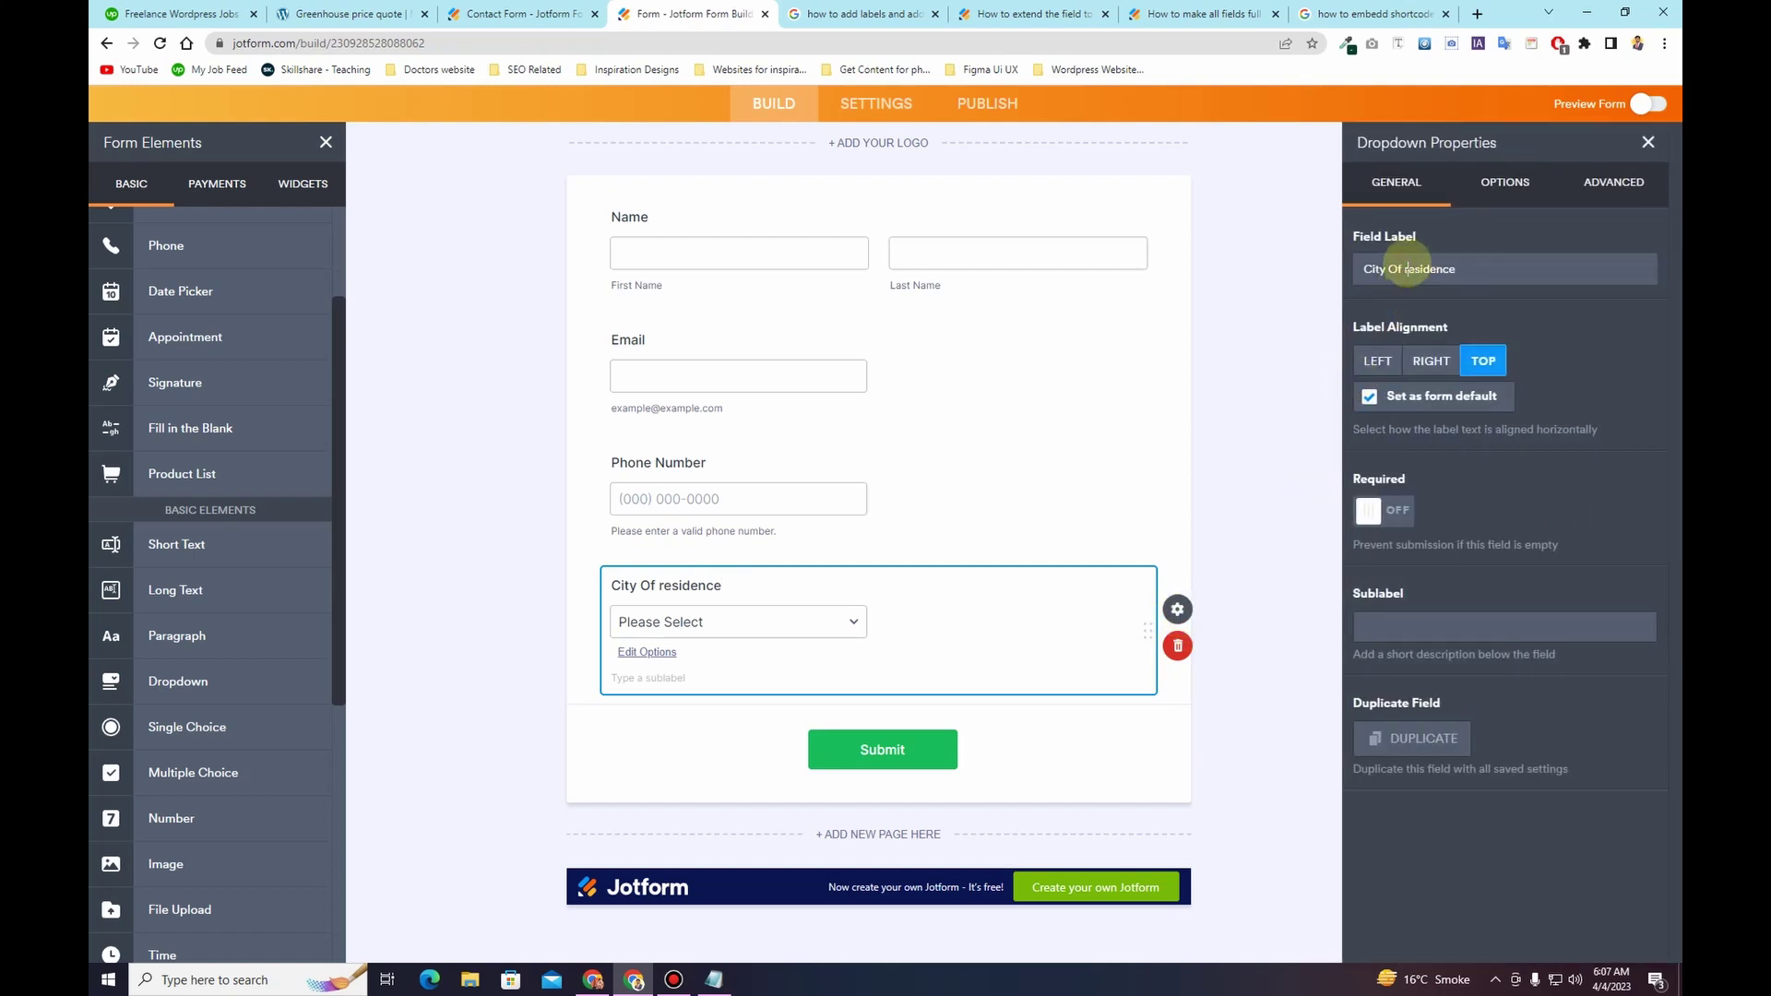
{"action": "left_click", "coordinate": [1403, 268]}
{"action": "key", "text": "Delete"}
{"action": "type", "text": "R"}
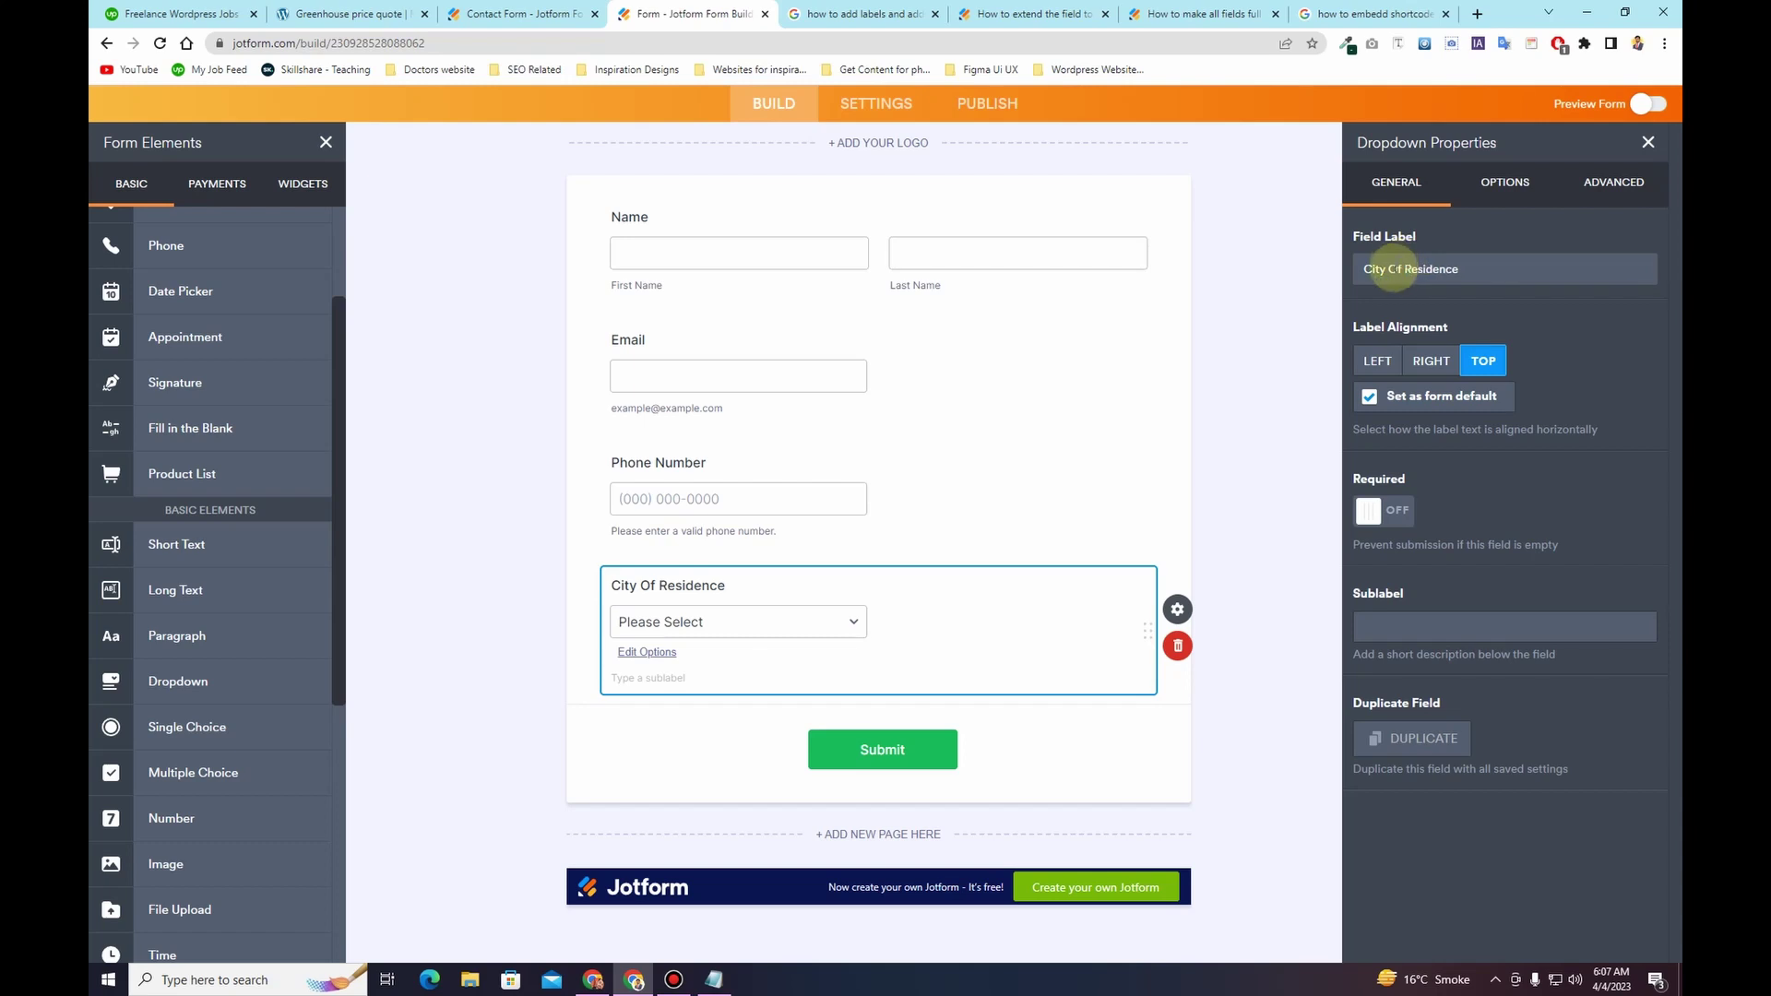
Step: Fill the City Of Residence dropdown with the city list, Alberton to WYE
{"action": "left_click", "coordinate": [1485, 187]}
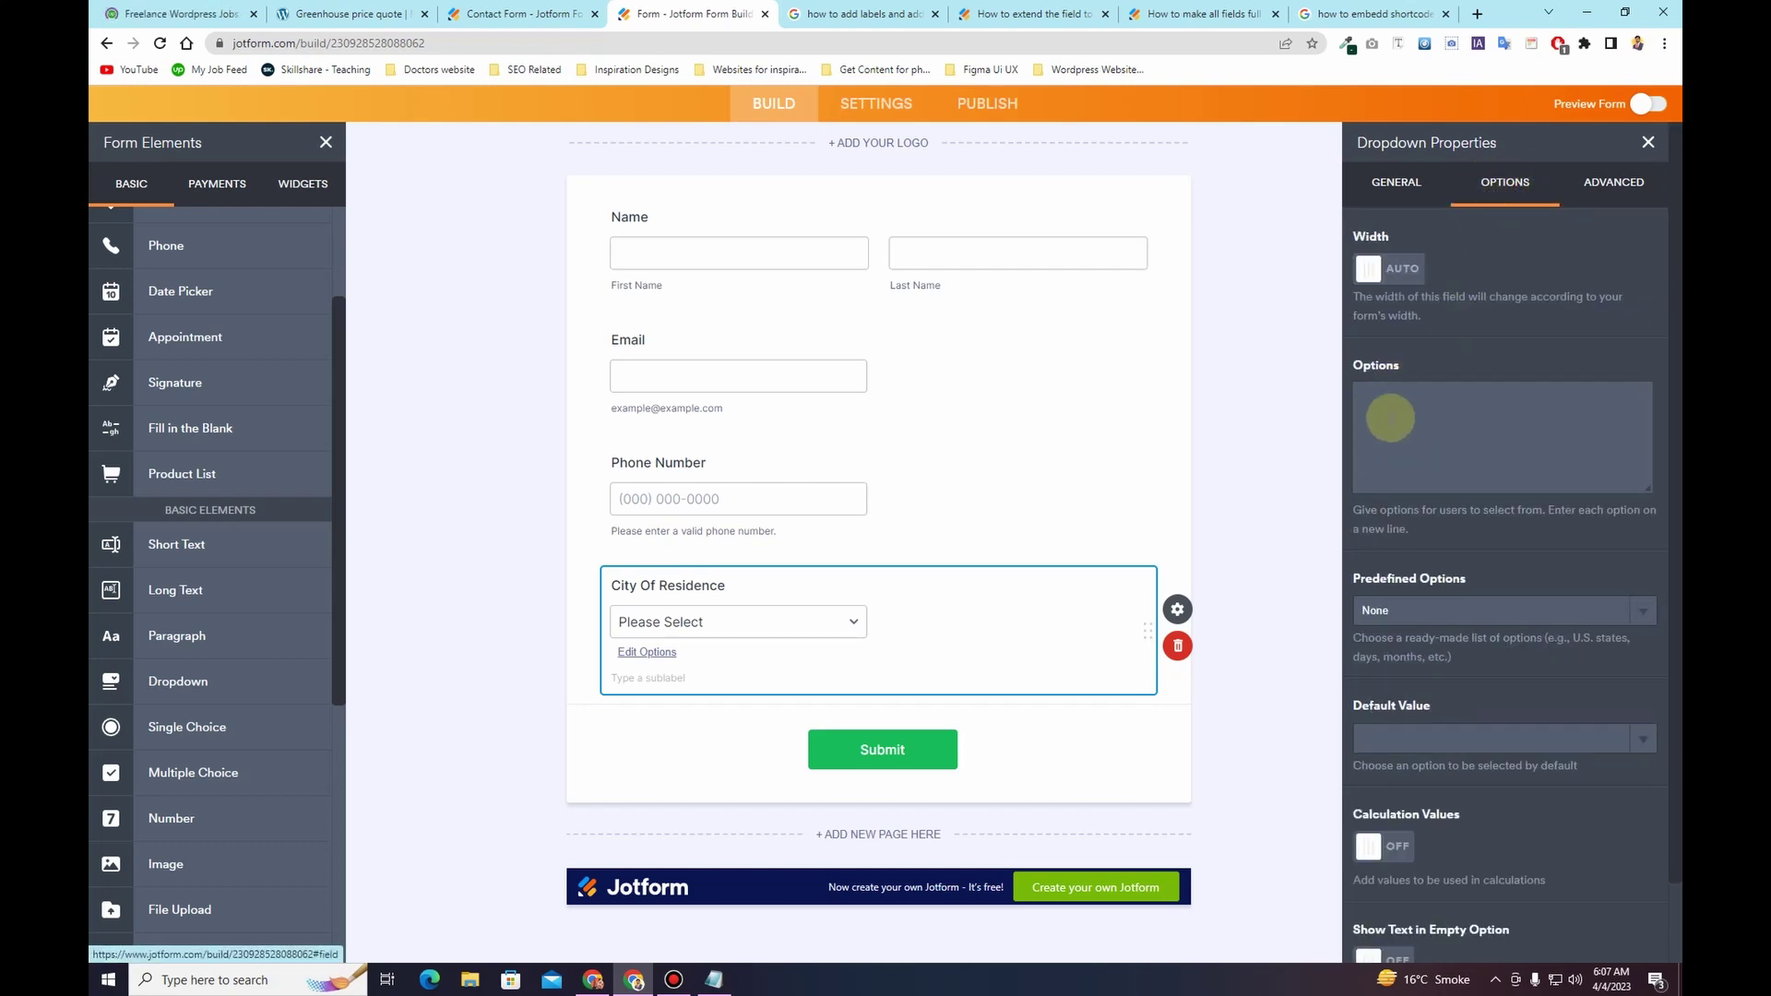
{"action": "left_click", "coordinate": [718, 980]}
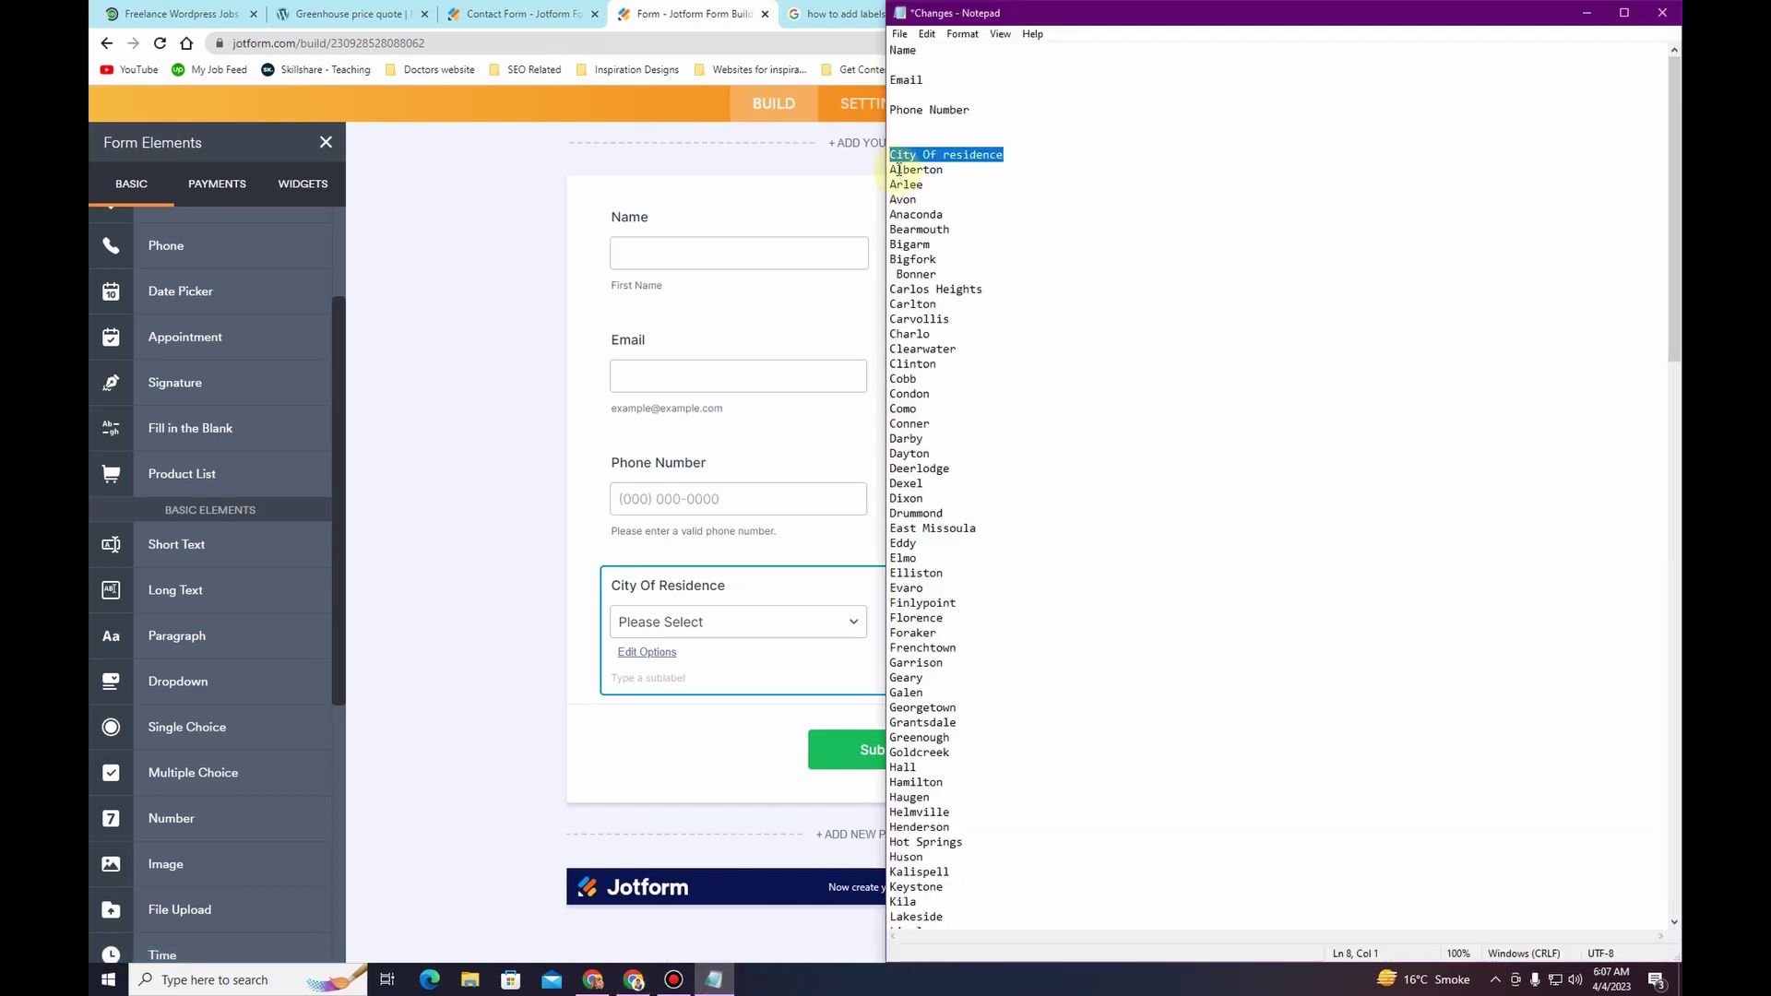
{"action": "left_click_drag", "start_coordinate": [888, 171], "coordinate": [981, 748]}
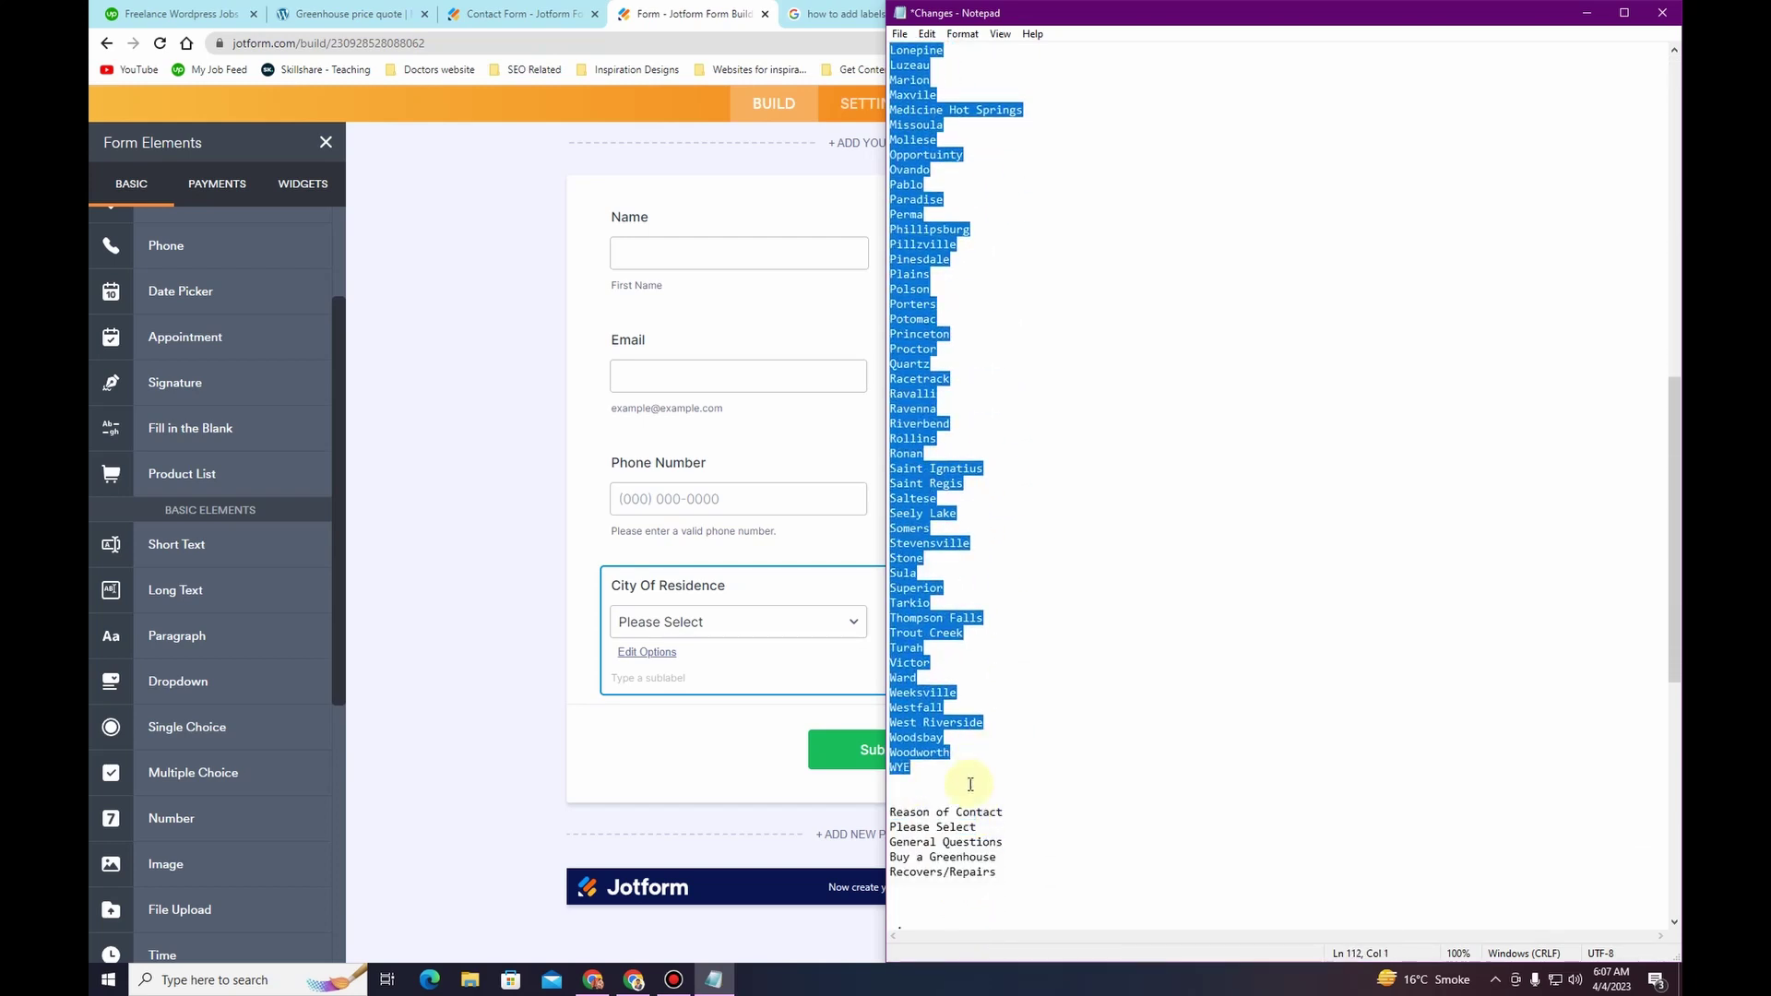
{"action": "key", "text": "alt+Tab"}
{"action": "left_click", "coordinate": [1216, 754]}
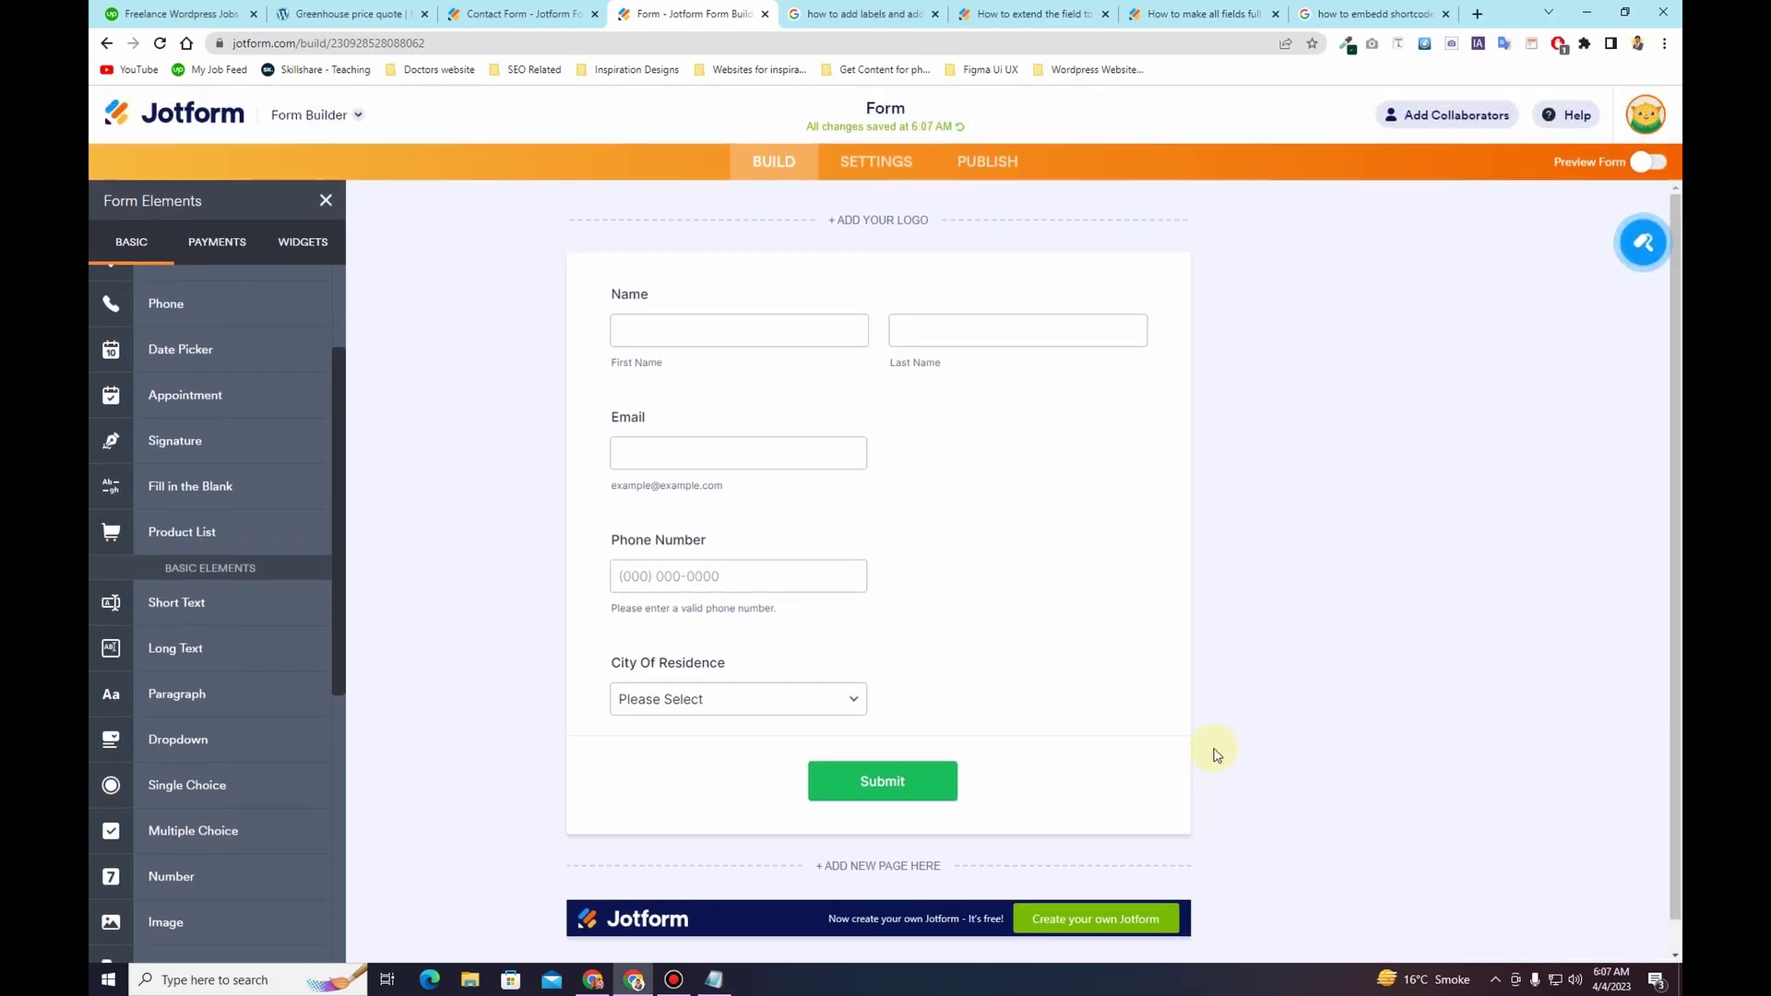
{"action": "double_click", "coordinate": [889, 699]}
{"action": "left_click", "coordinate": [1513, 249]}
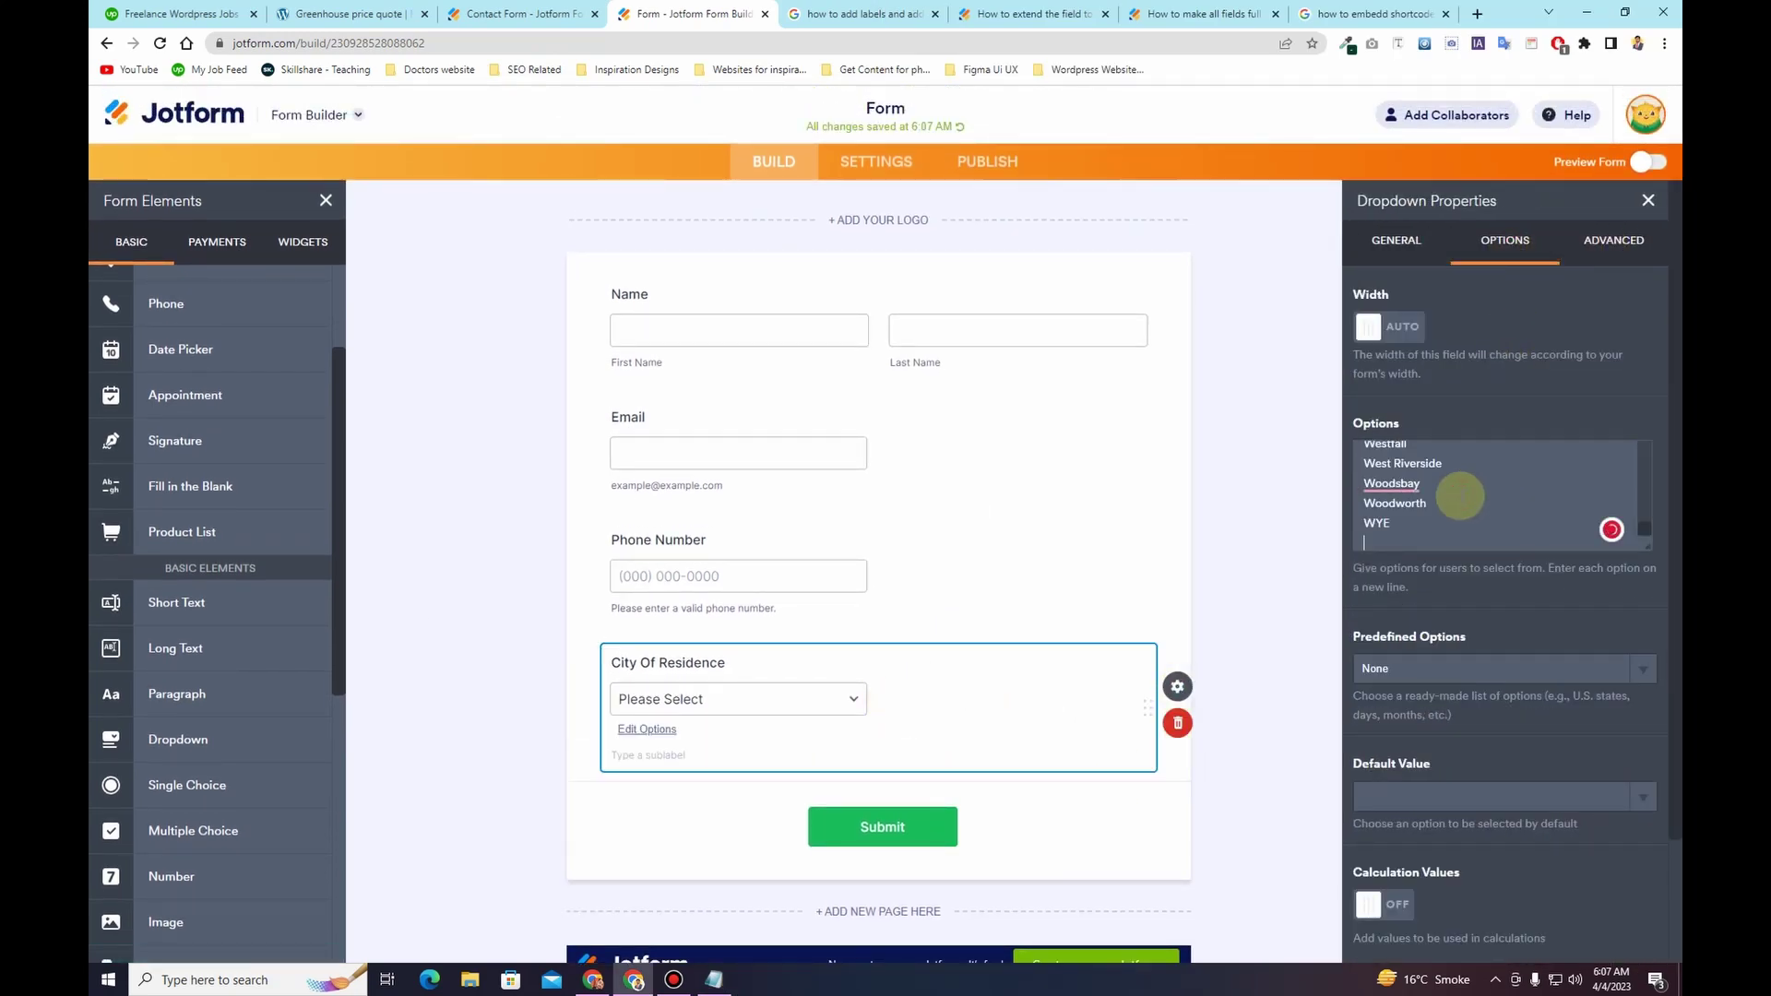
{"action": "scroll", "coordinate": [1460, 496], "scroll_direction": "up", "scroll_amount": 5}
{"action": "scroll", "coordinate": [1459, 496], "scroll_direction": "up", "scroll_amount": 10}
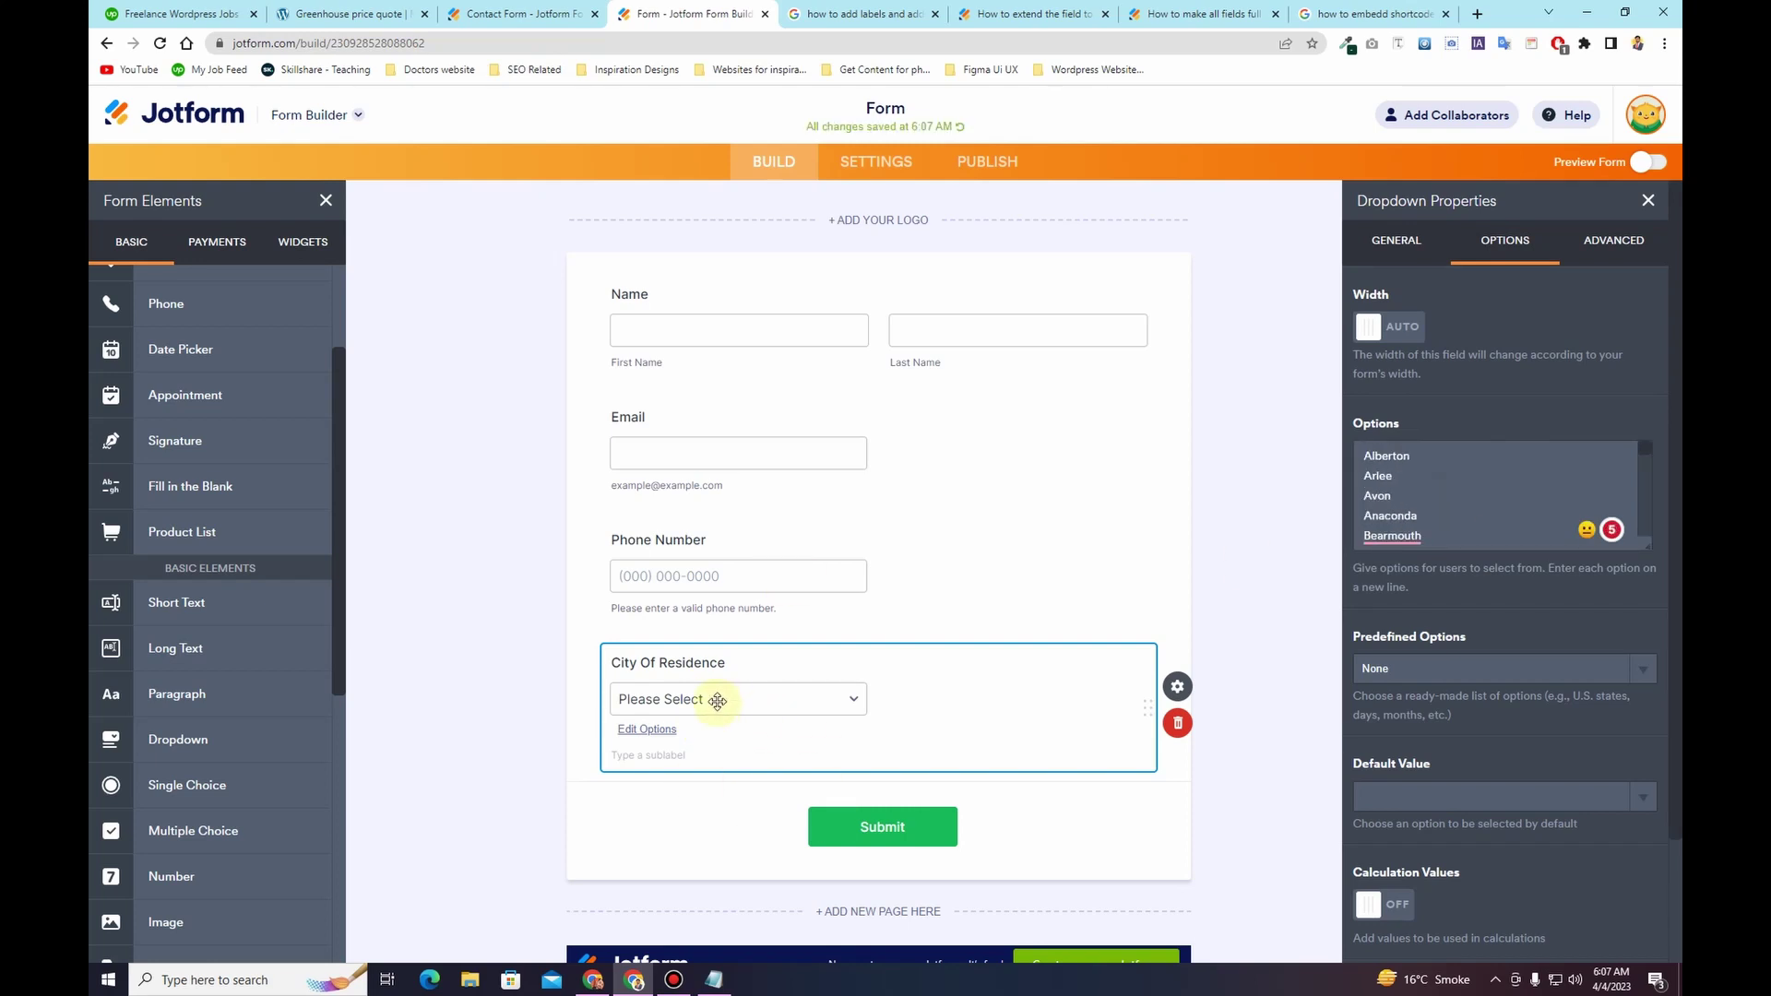
Step: Close the dropdown properties and copy the 'Reason of Contact' label from the notes
{"action": "double_click", "coordinate": [1308, 436]}
{"action": "key", "text": "alt+Tab"}
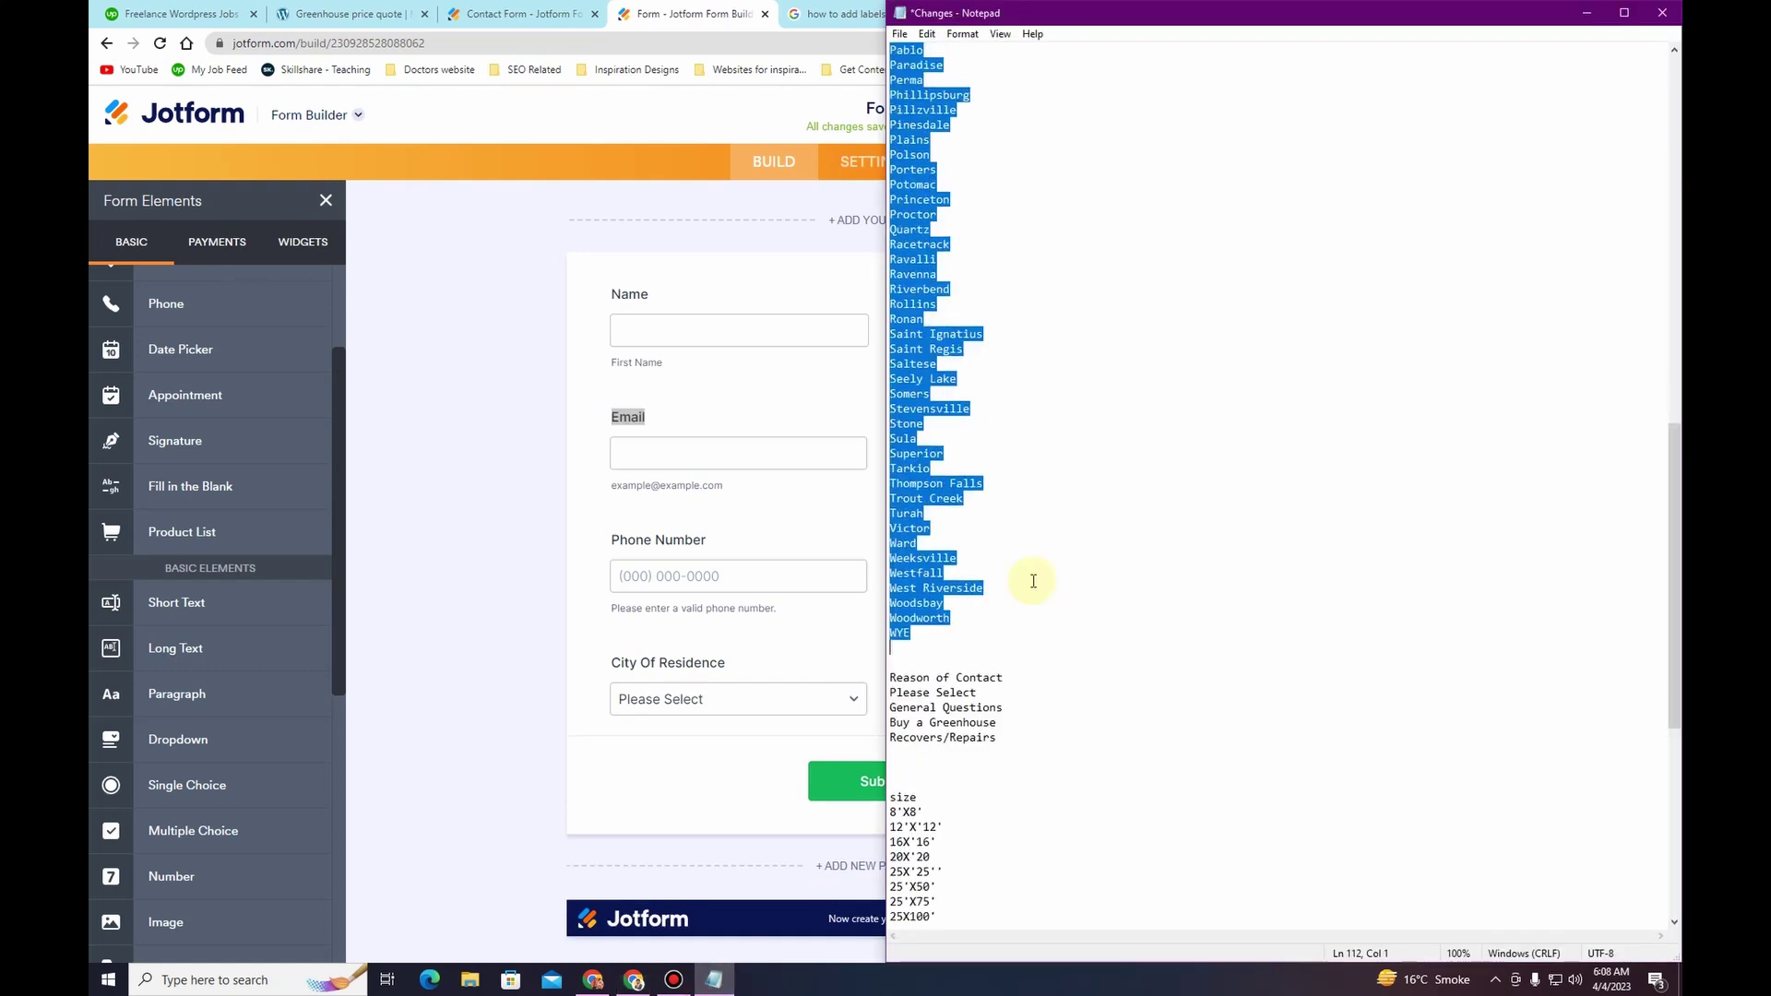
{"action": "left_click_drag", "start_coordinate": [1002, 678], "coordinate": [903, 676]}
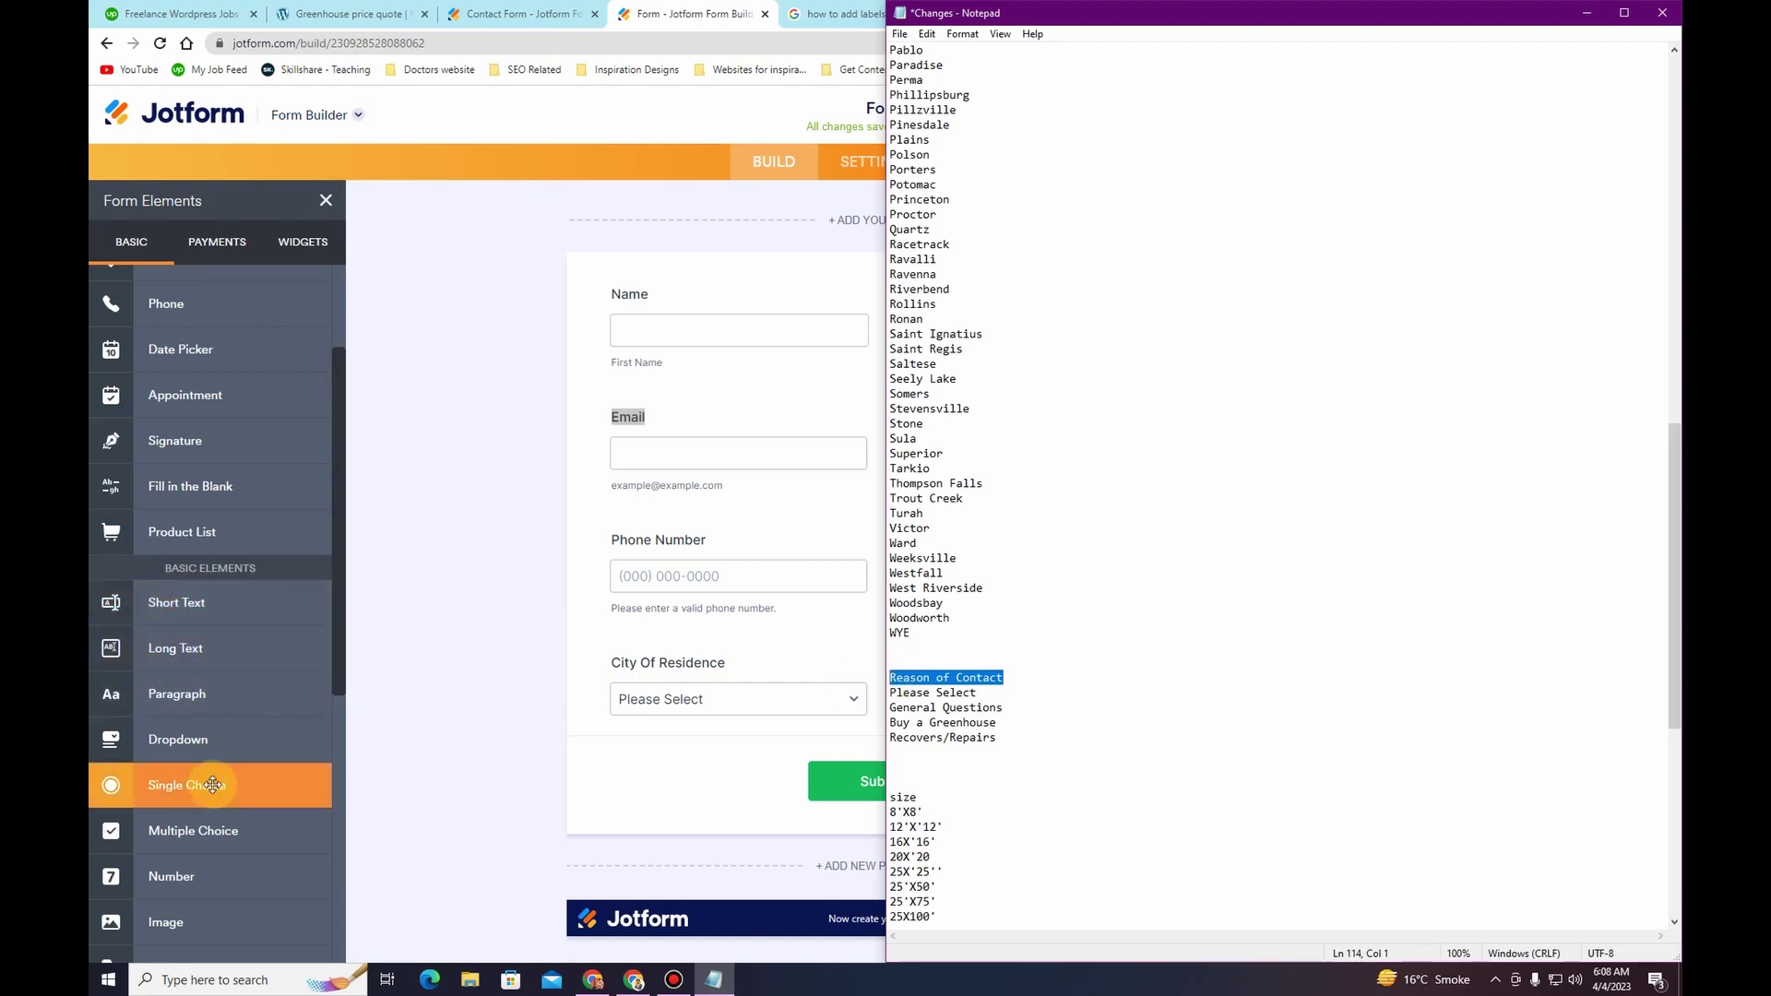
Step: Add a 'Reason of Contact' dropdown with the three contact reasons as options
{"action": "left_click", "coordinate": [223, 739]}
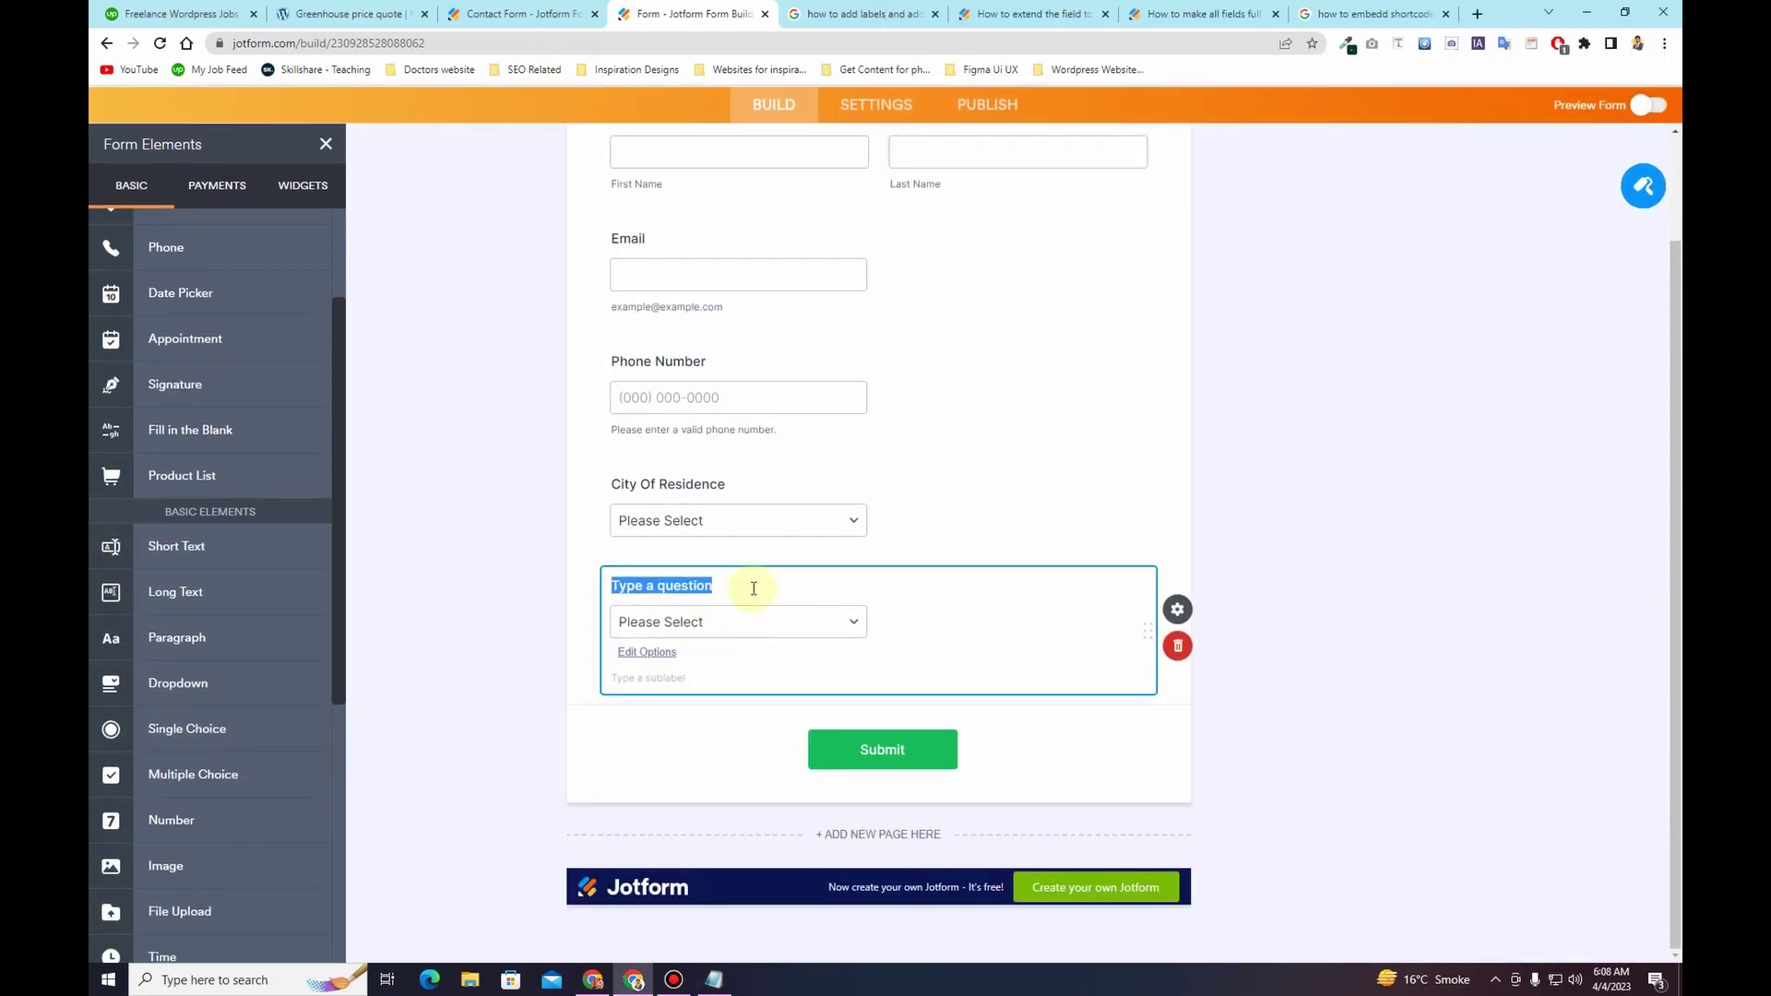
{"action": "left_click", "coordinate": [1177, 609]}
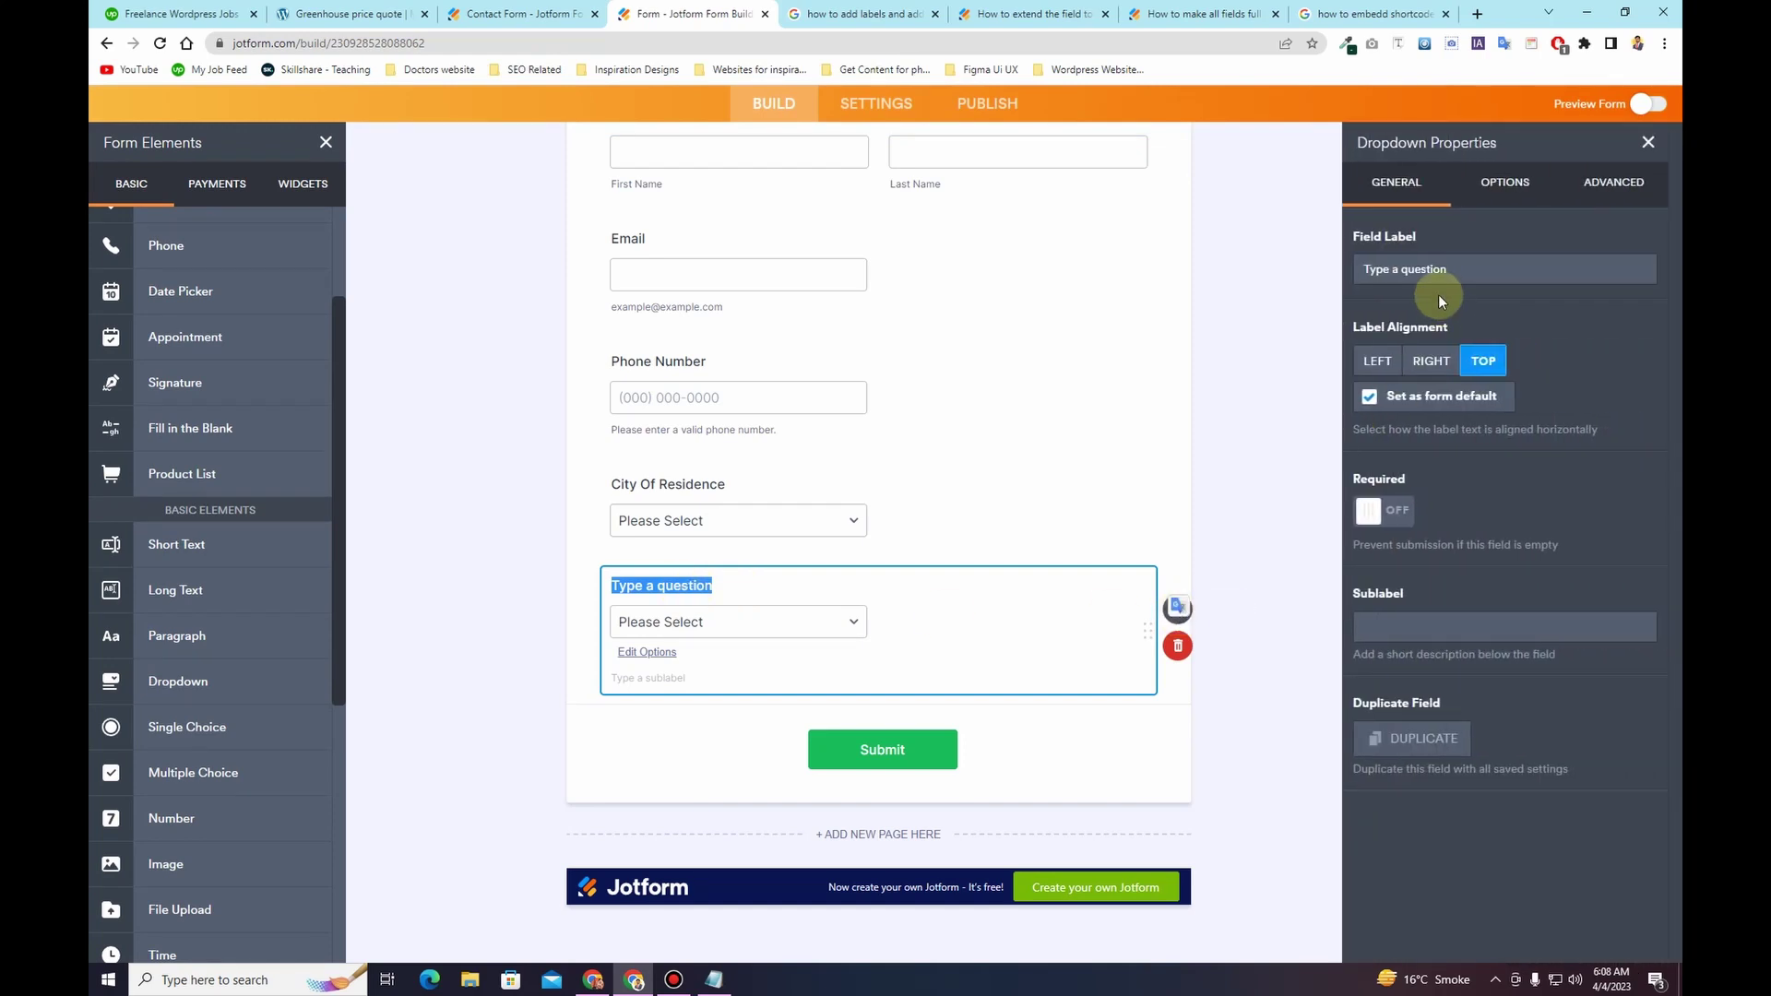
{"action": "type", "text": "Reason of Contact"}
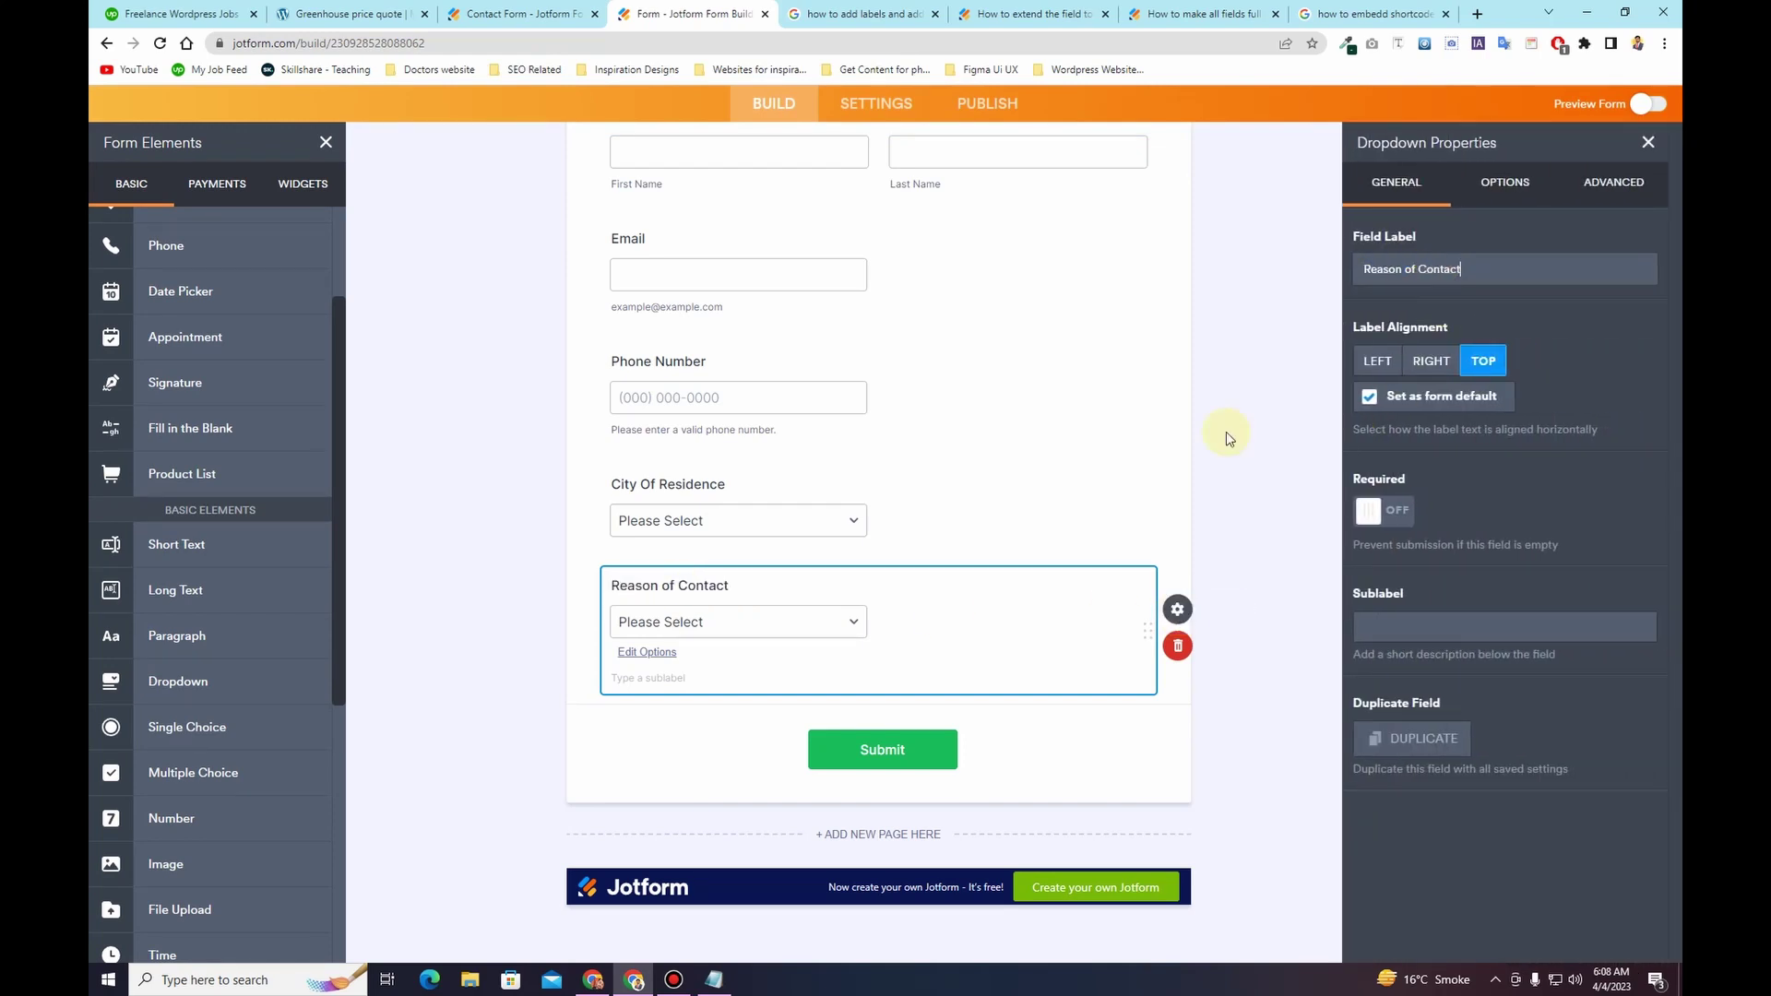
{"action": "left_click", "coordinate": [713, 977]}
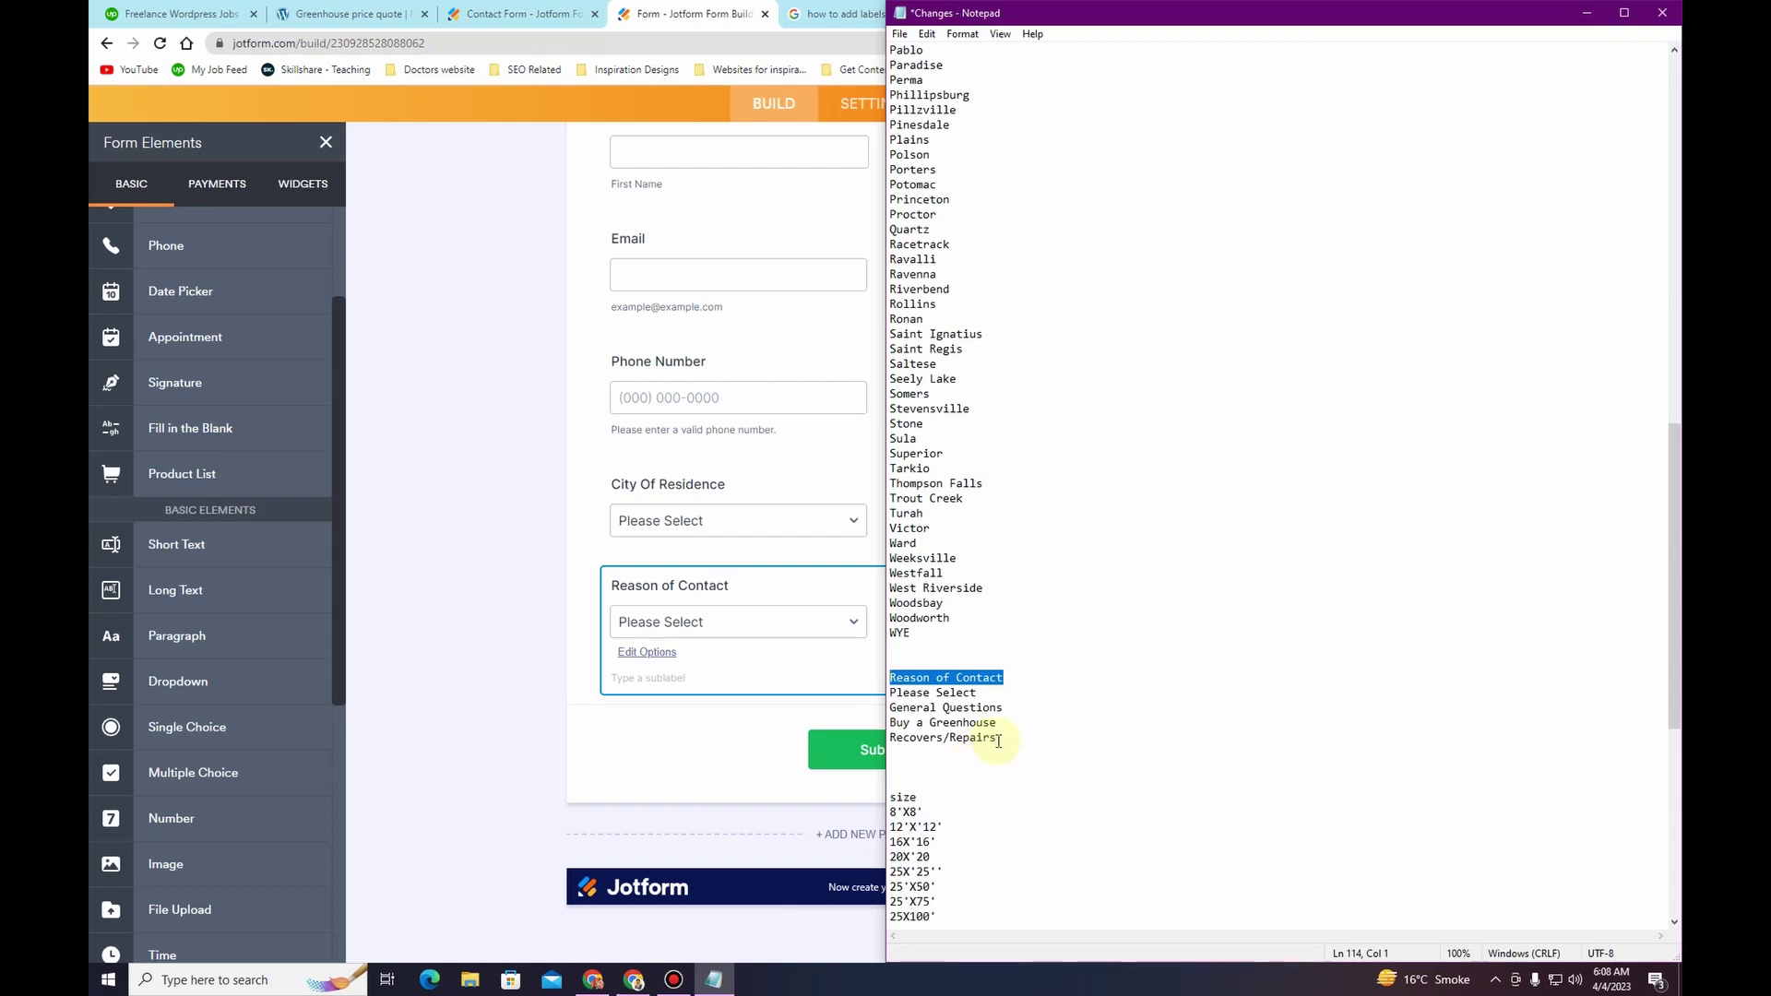
{"action": "left_click_drag", "start_coordinate": [998, 741], "coordinate": [888, 711]}
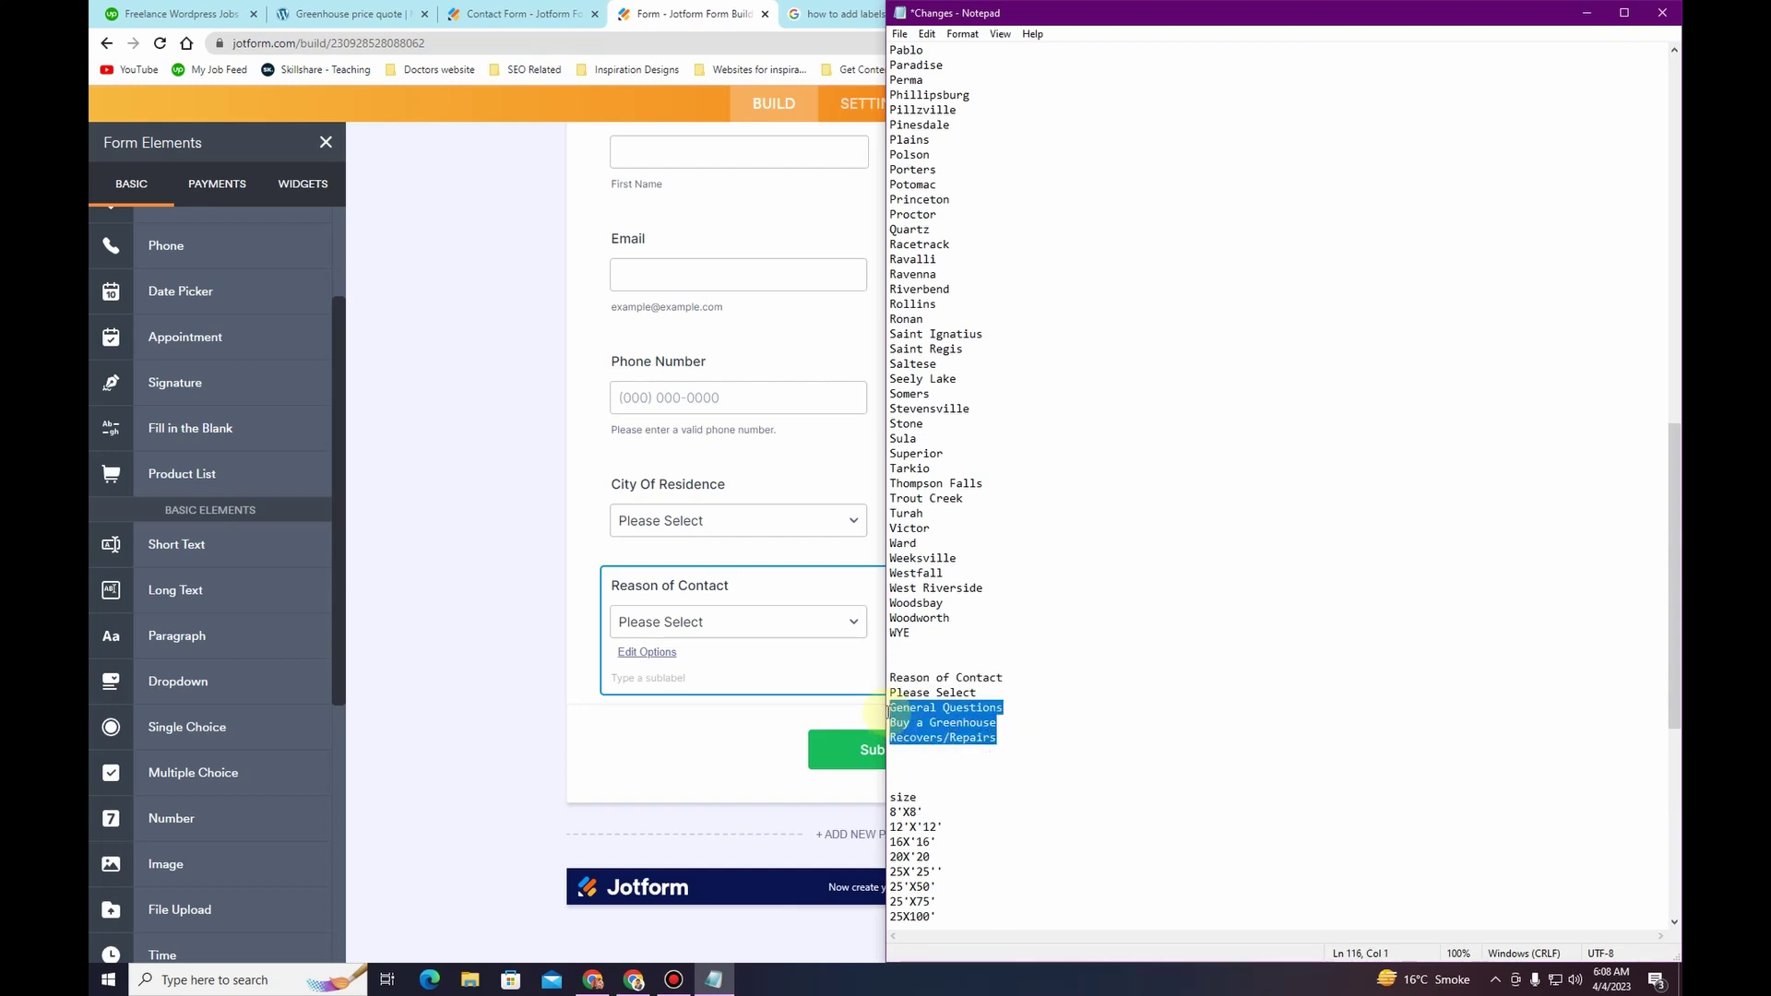
{"action": "left_click", "coordinate": [446, 566]}
{"action": "left_click", "coordinate": [1517, 505]}
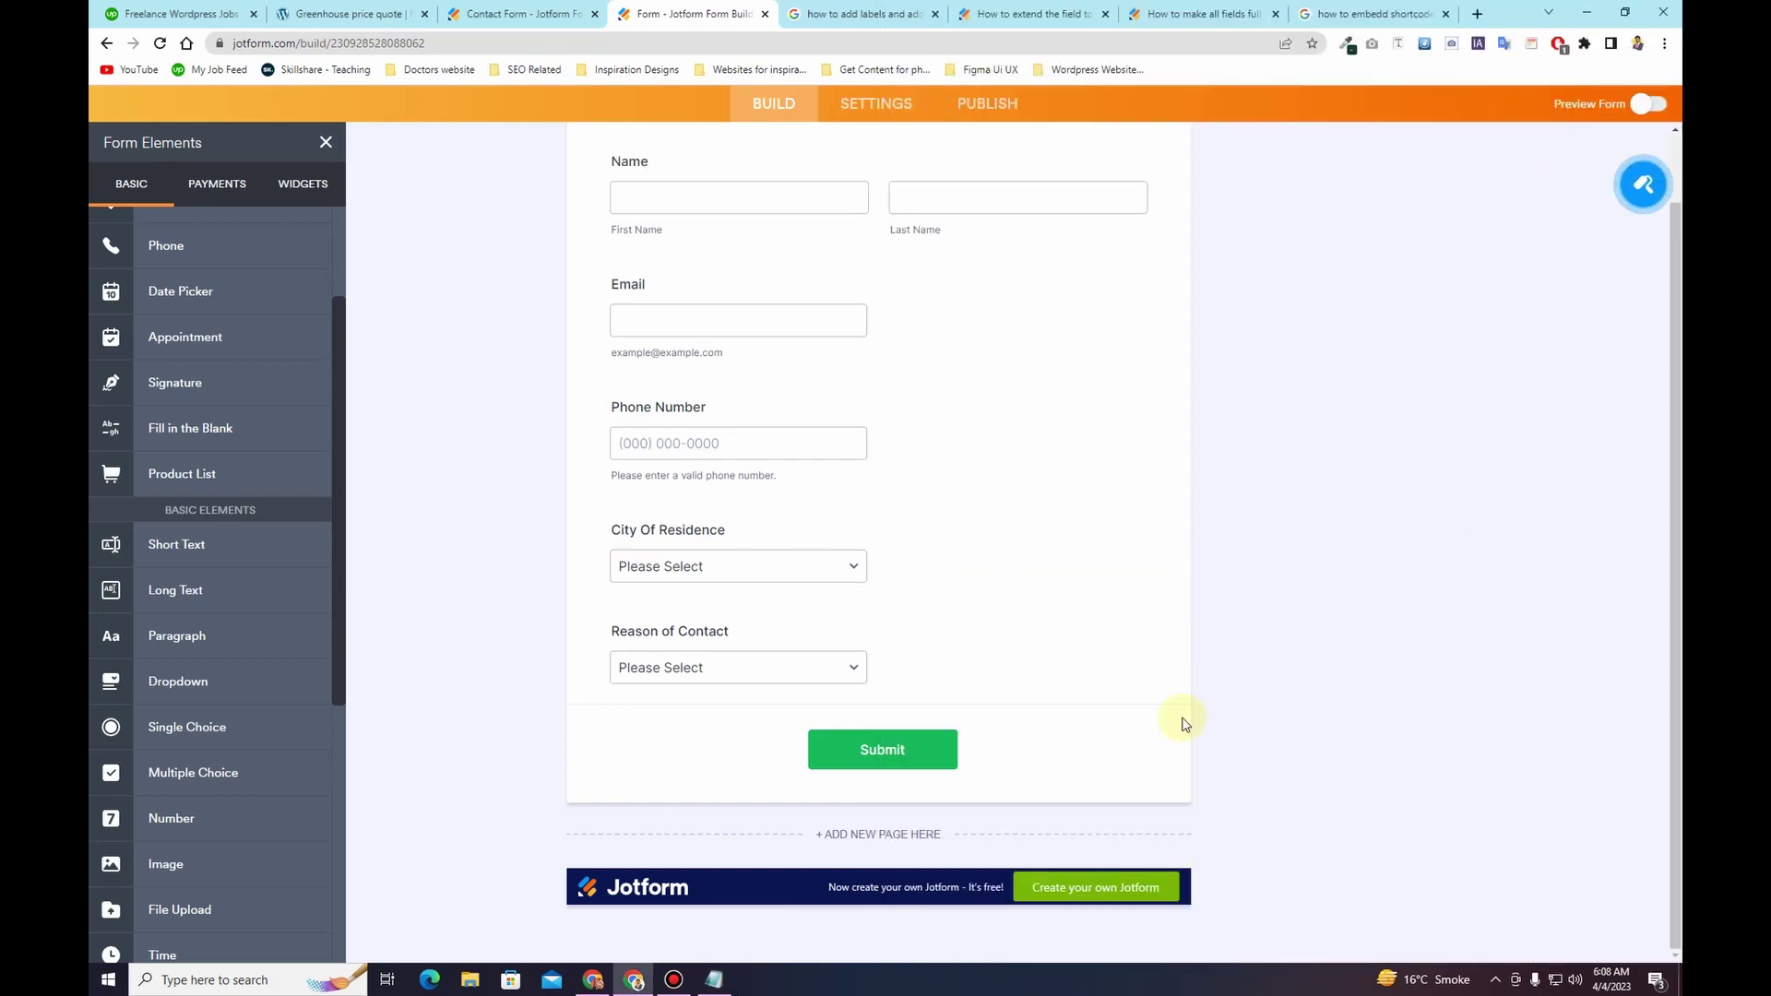
{"action": "left_click", "coordinate": [1176, 655]}
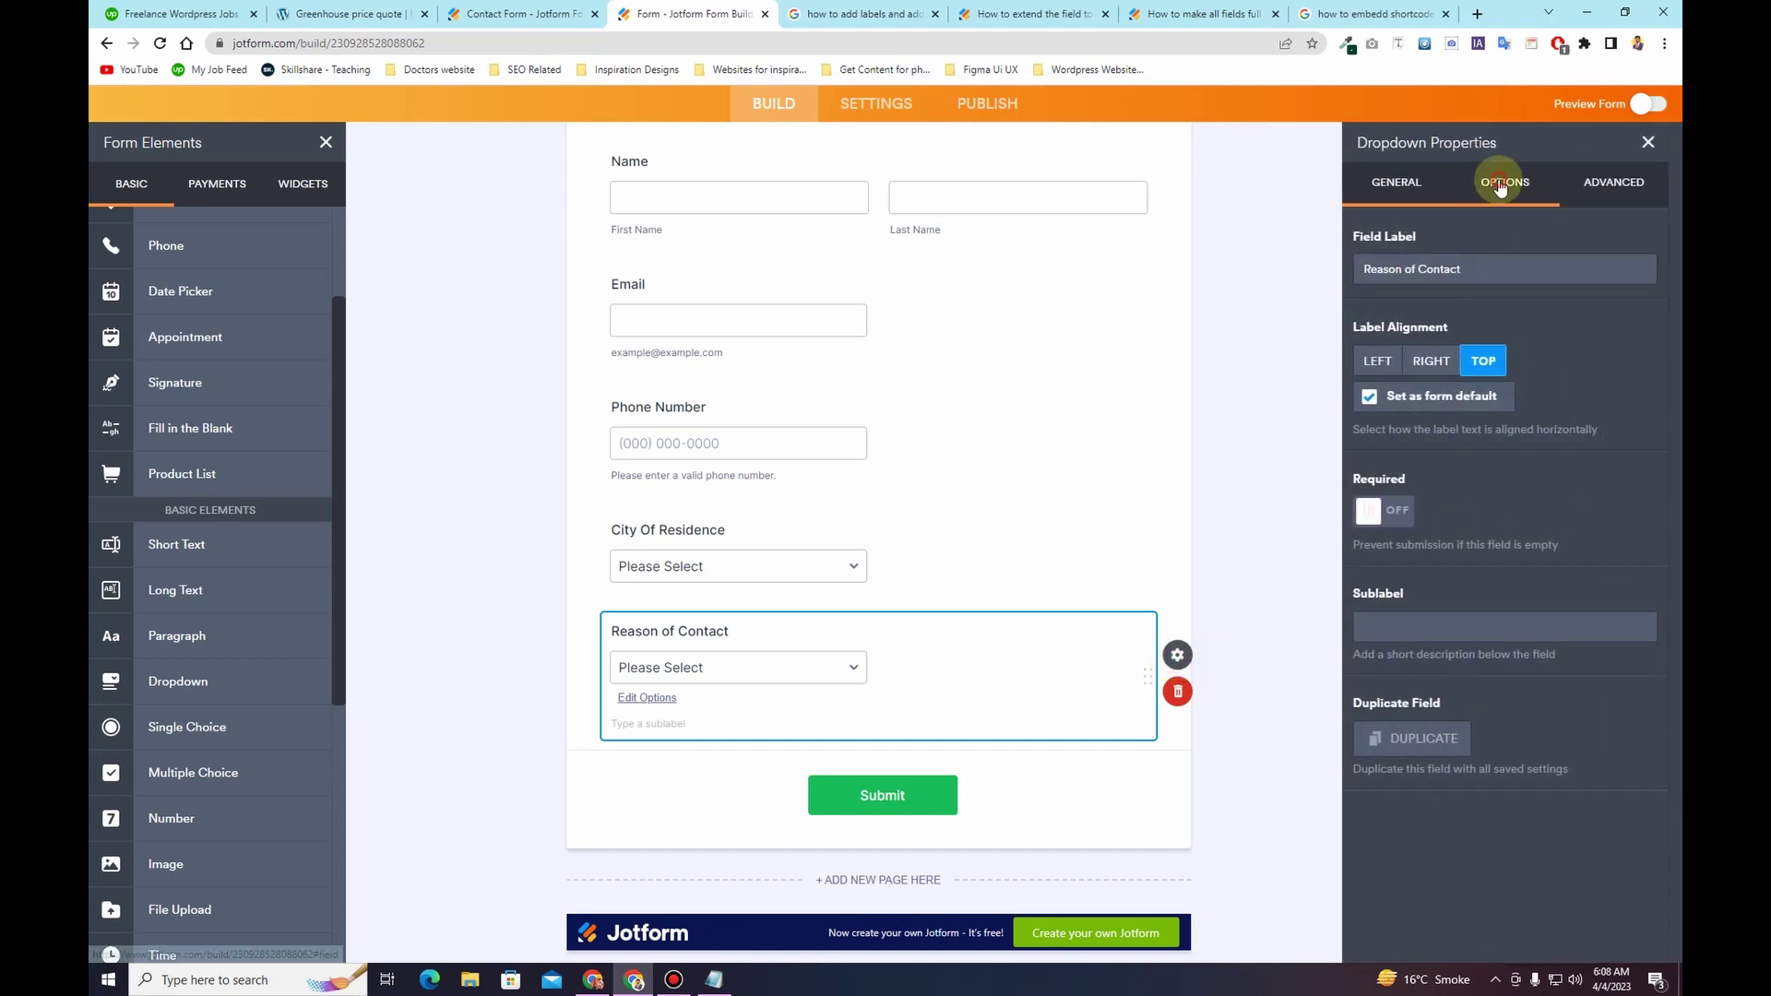
{"action": "left_click", "coordinate": [1504, 182]}
{"action": "left_click", "coordinate": [1446, 460]}
{"action": "type", "text": "General Questions Buy a Greenhouse Recovers/Repairs"}
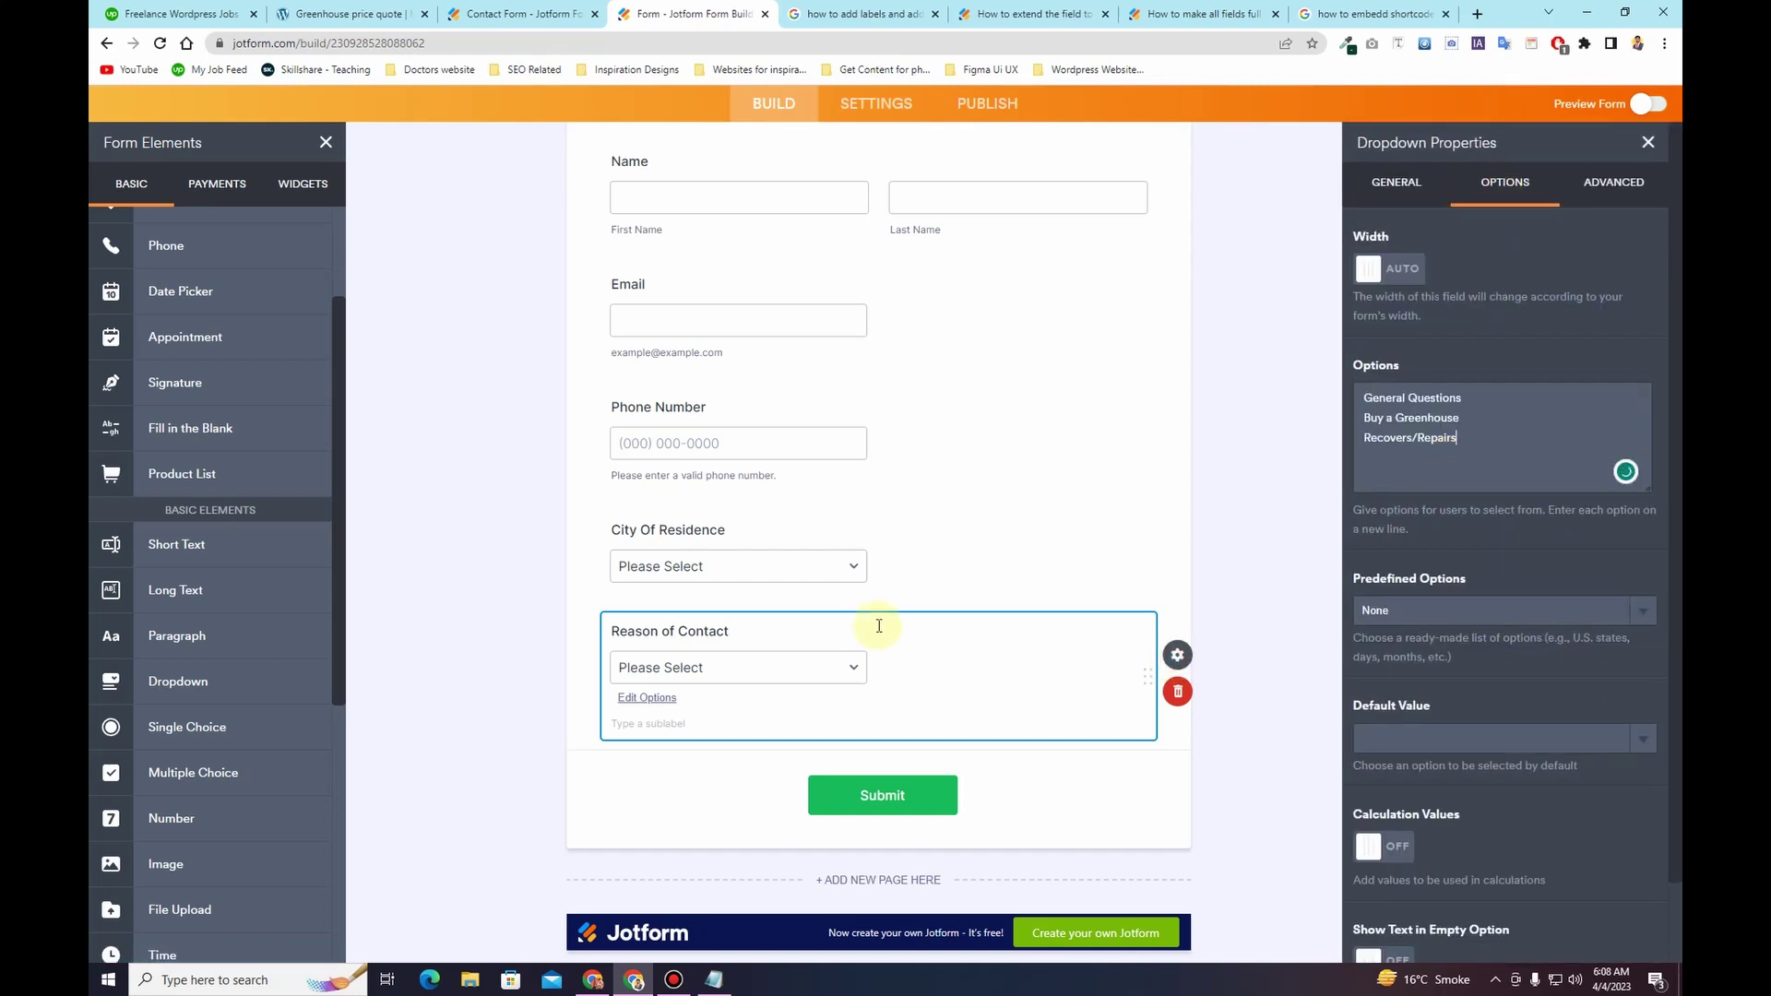
Step: Add another dropdown labelled 'Size'
{"action": "left_click", "coordinate": [714, 980]}
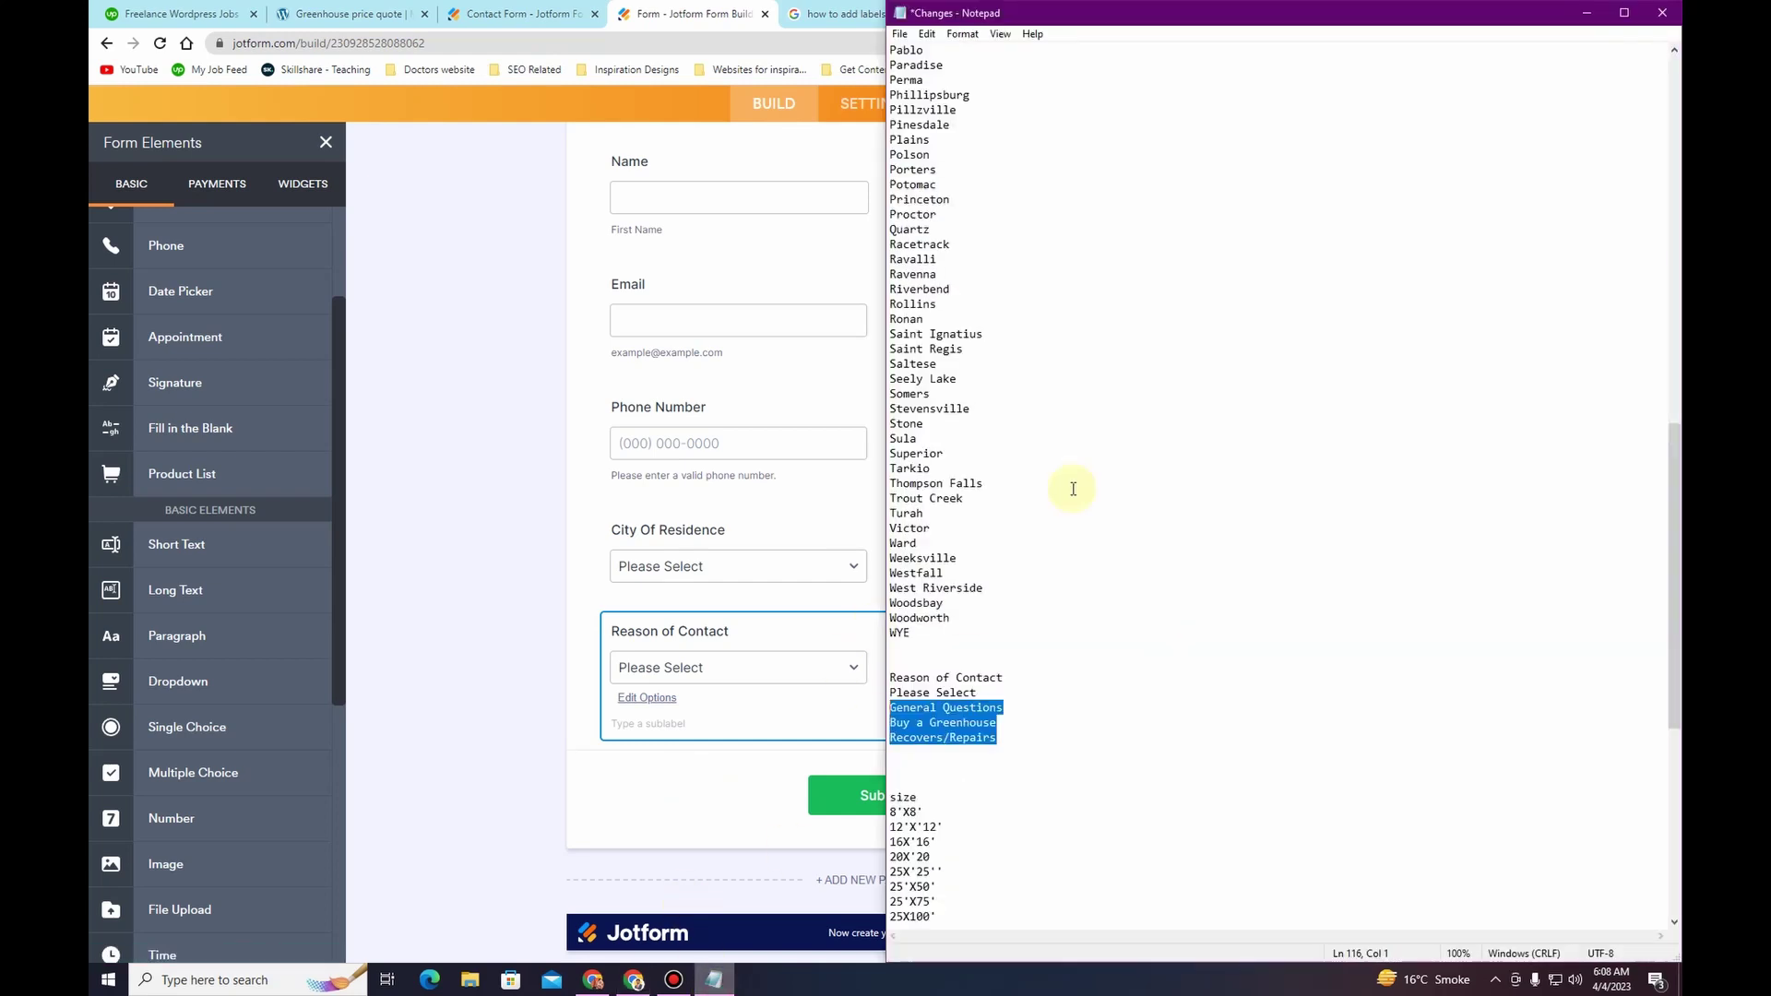
{"action": "scroll", "coordinate": [1070, 486], "scroll_direction": "down", "scroll_amount": 5}
{"action": "left_click", "coordinate": [920, 574]}
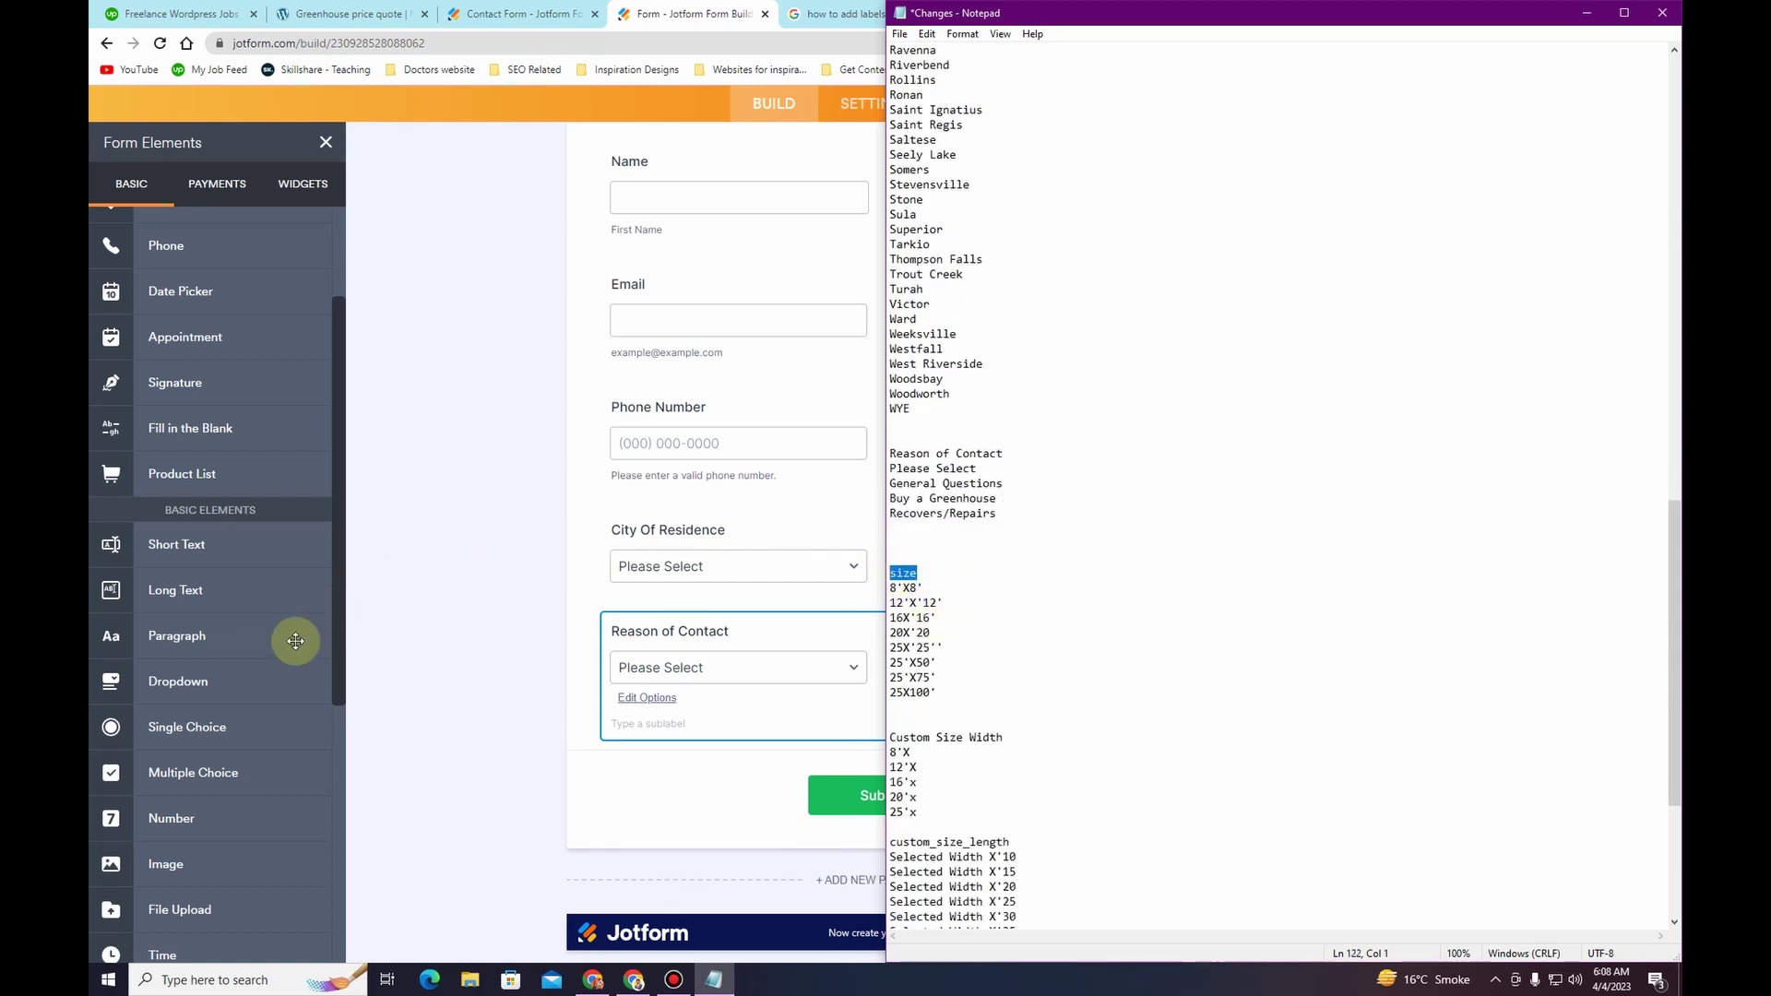
{"action": "left_click", "coordinate": [221, 680]}
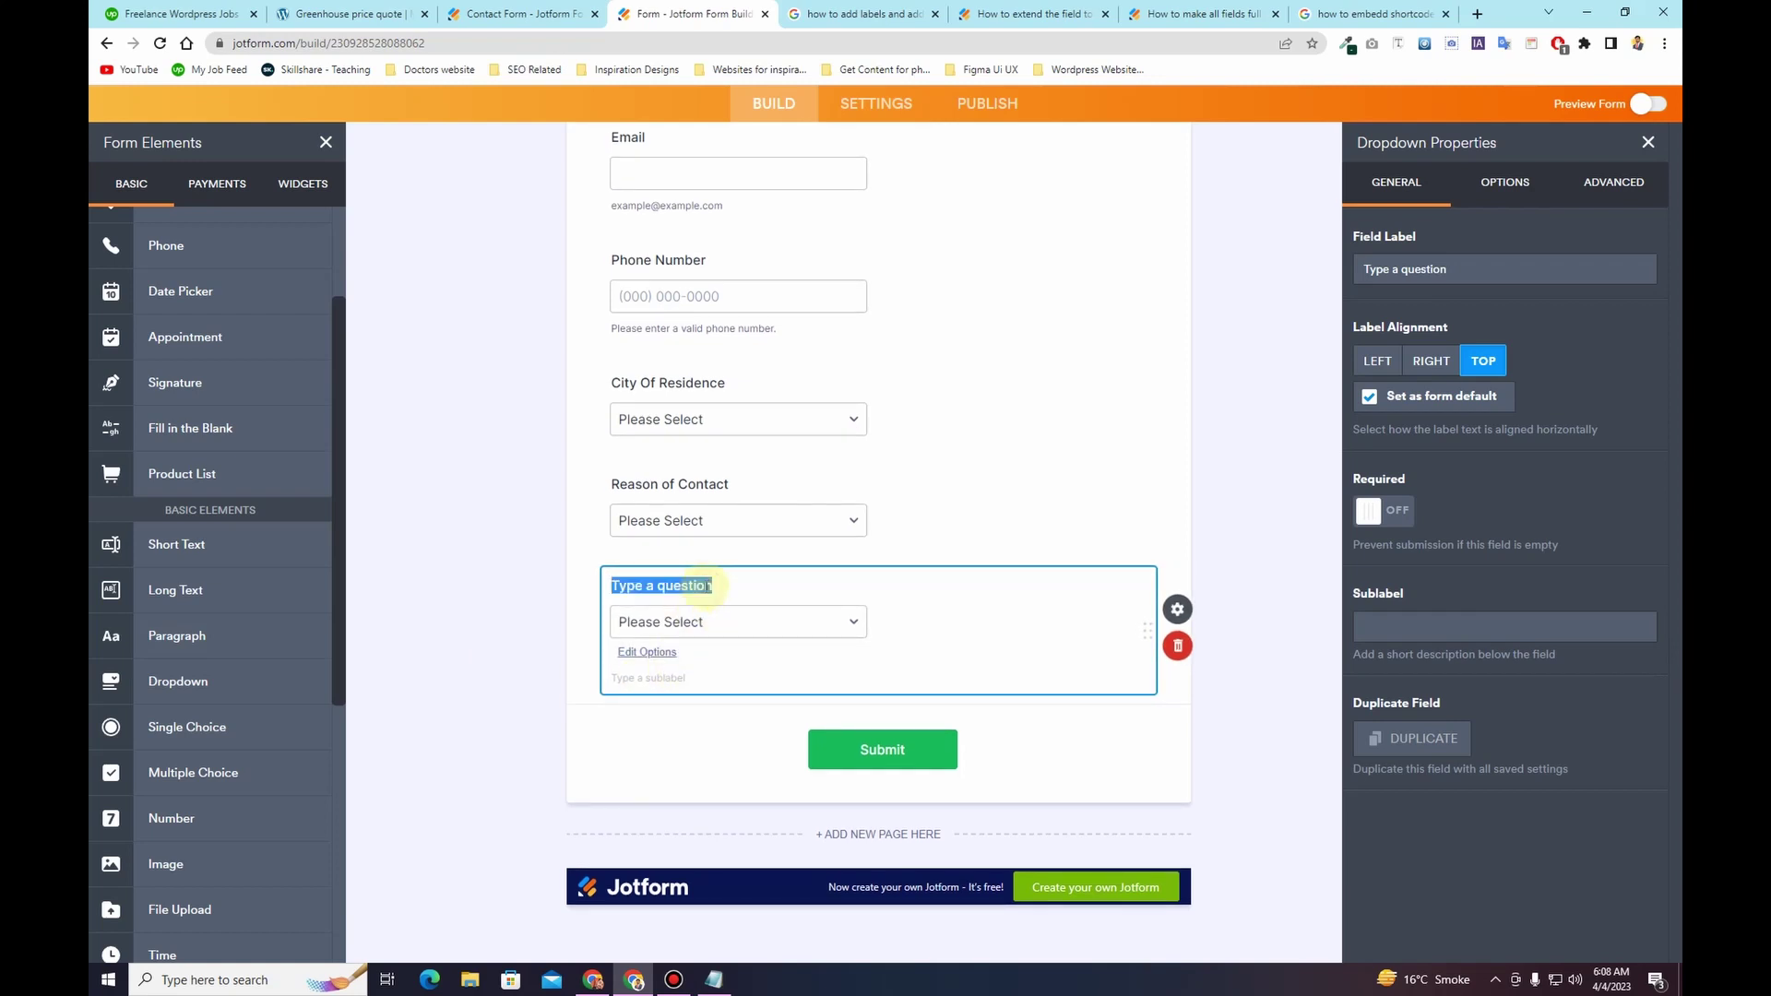
{"action": "type", "text": "size"}
{"action": "left_click", "coordinate": [613, 584]}
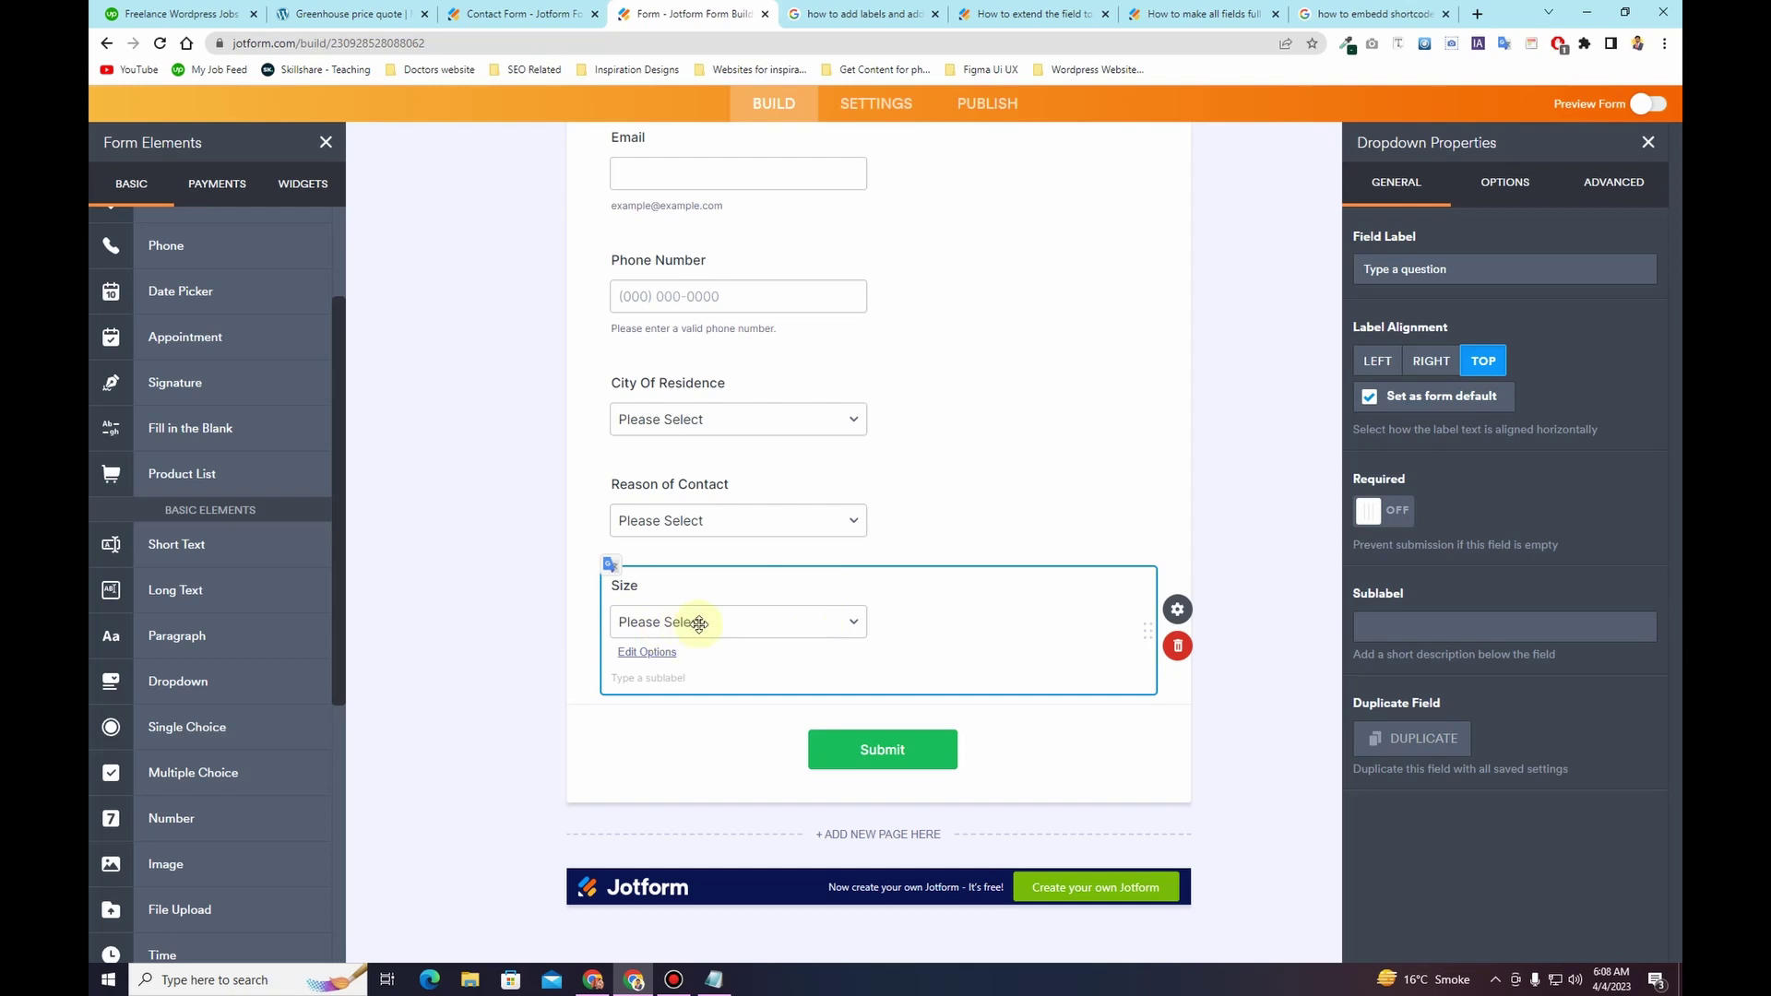
{"action": "left_click", "coordinate": [651, 654]}
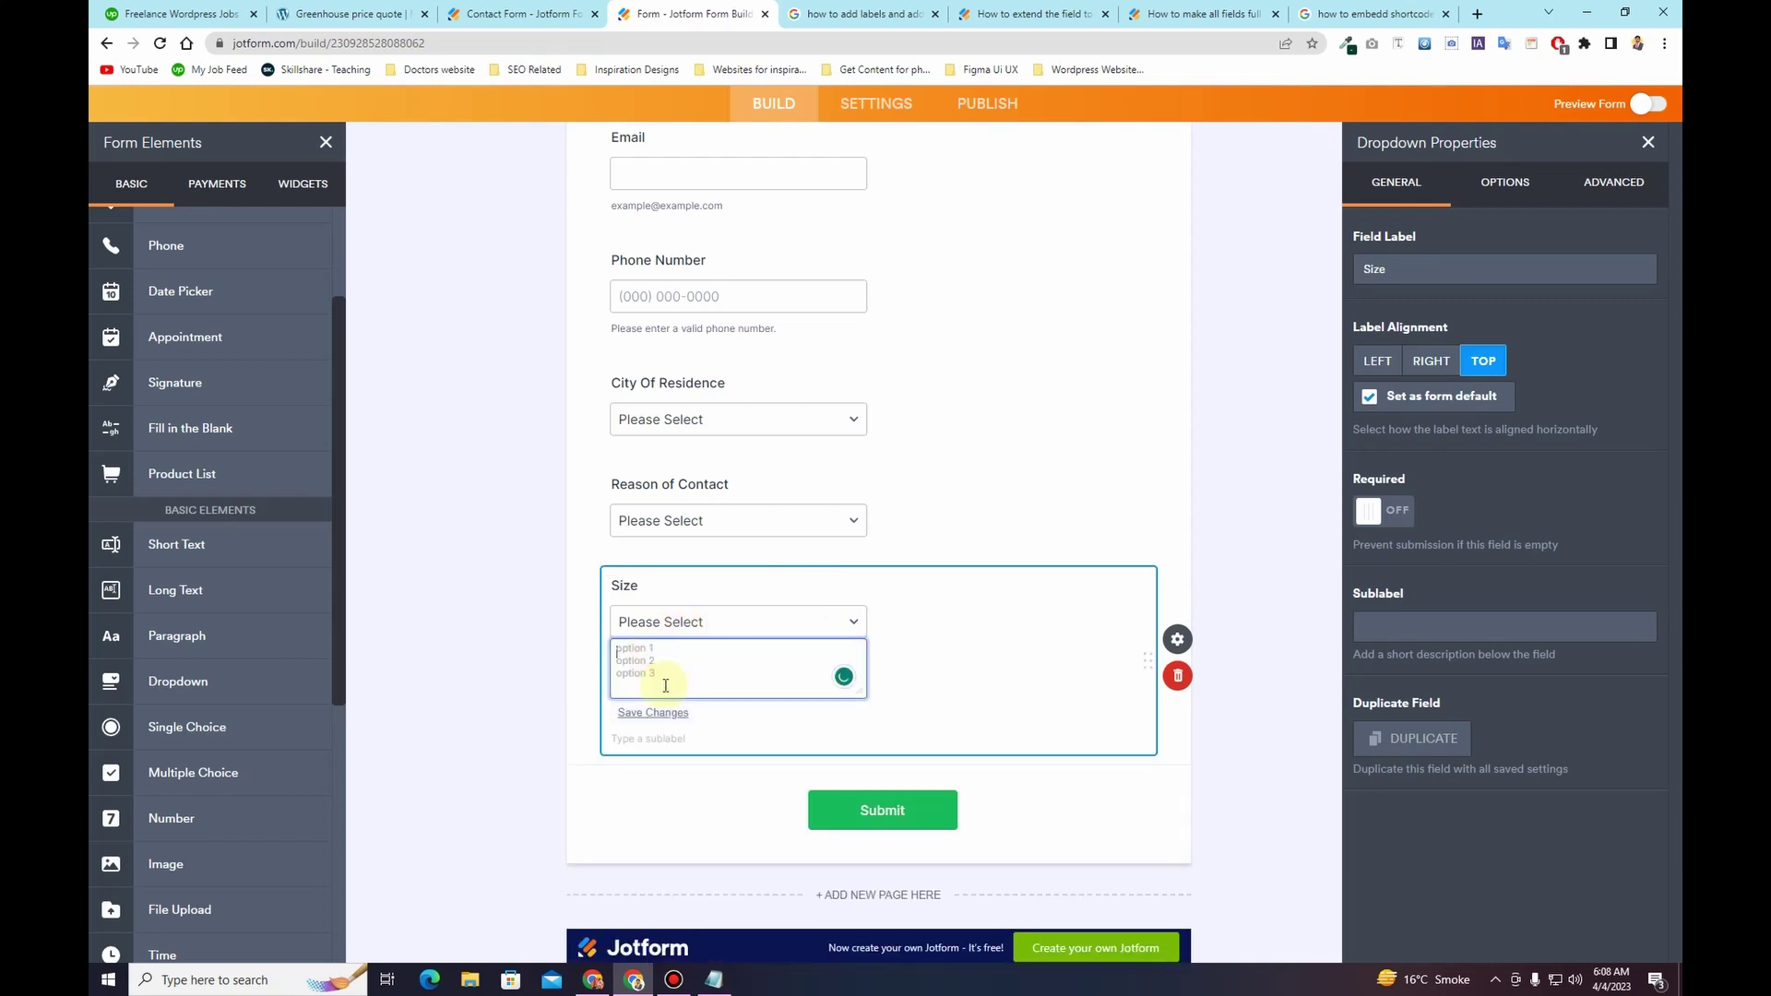
Step: Give Size the options 8'X8' through 25X100', then copy the Custom Size Width label
{"action": "left_click", "coordinate": [714, 978]}
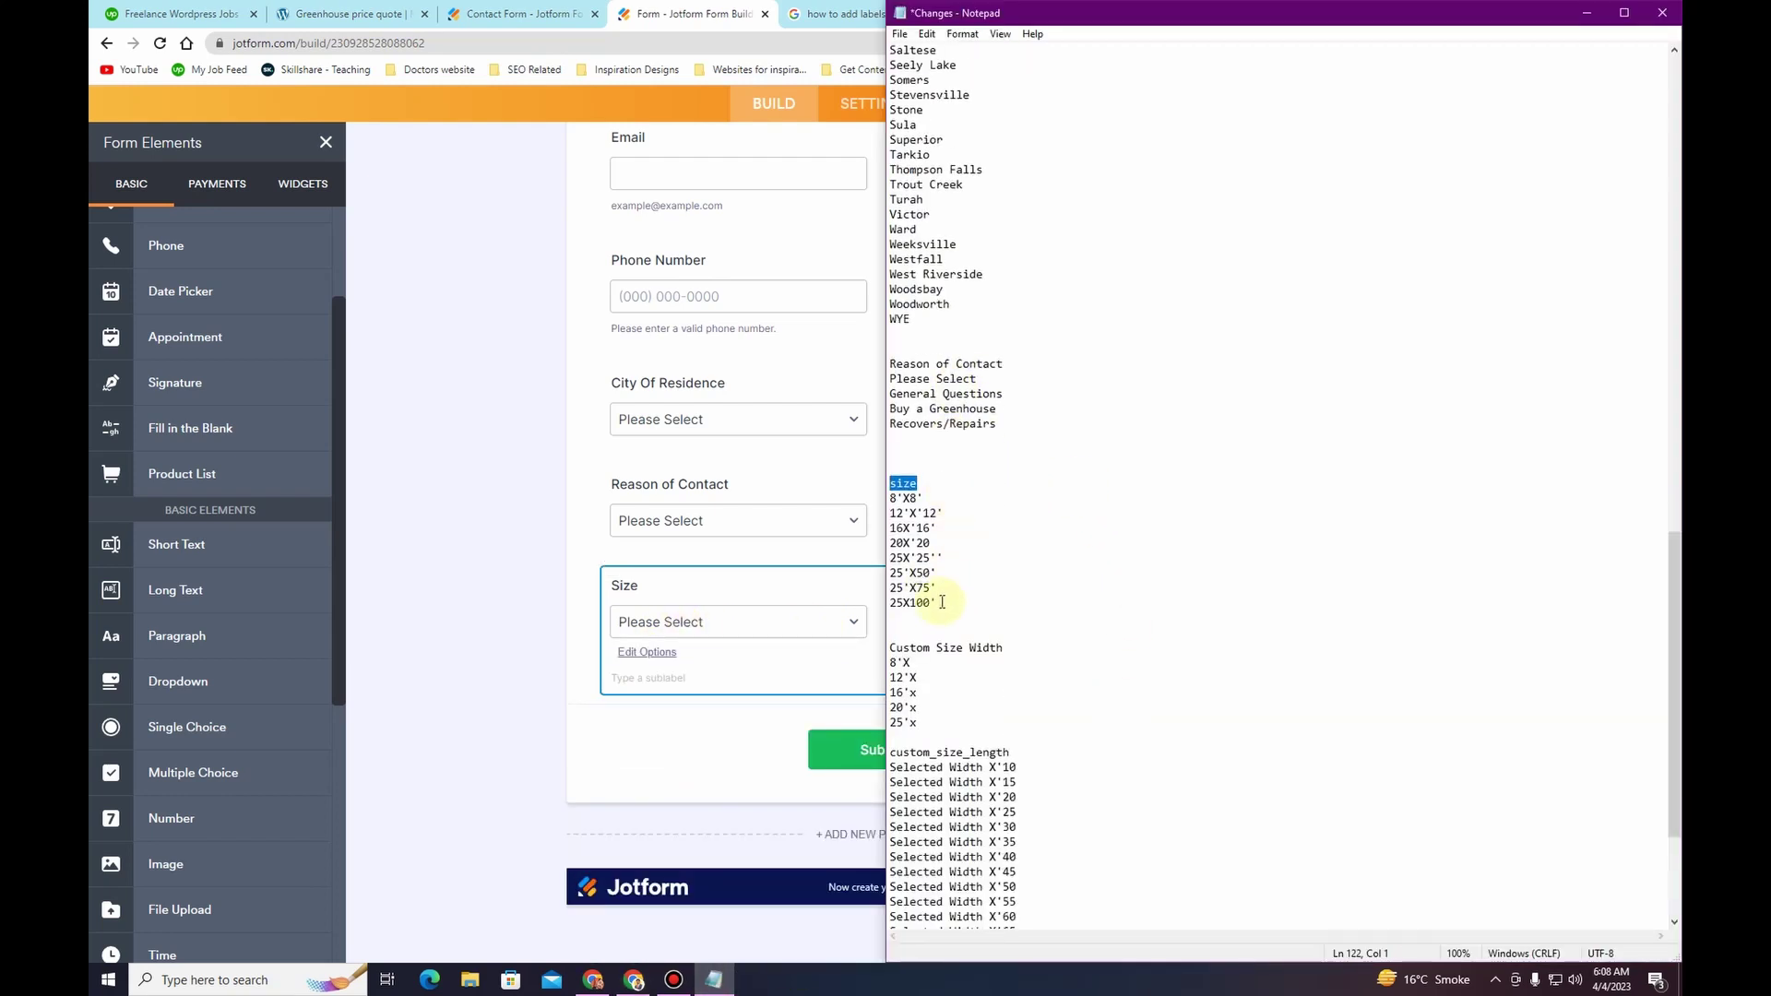
{"action": "left_click_drag", "start_coordinate": [941, 602], "coordinate": [888, 505]}
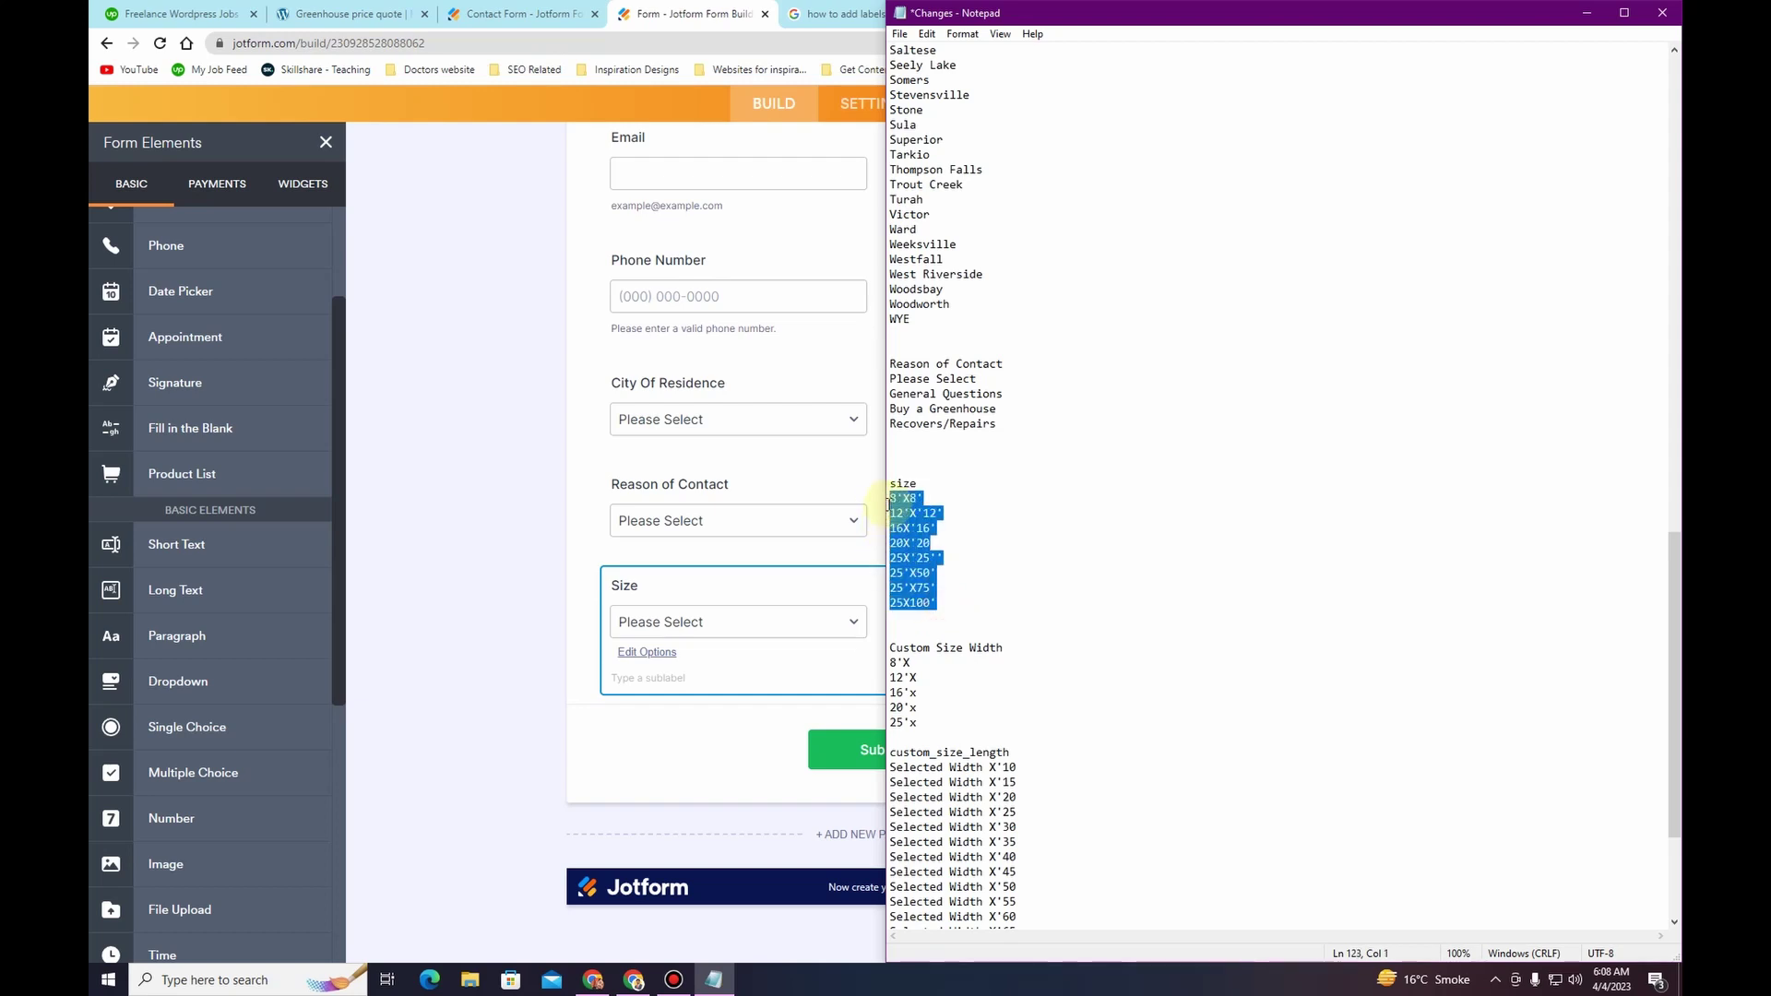
{"action": "left_click", "coordinate": [648, 652]}
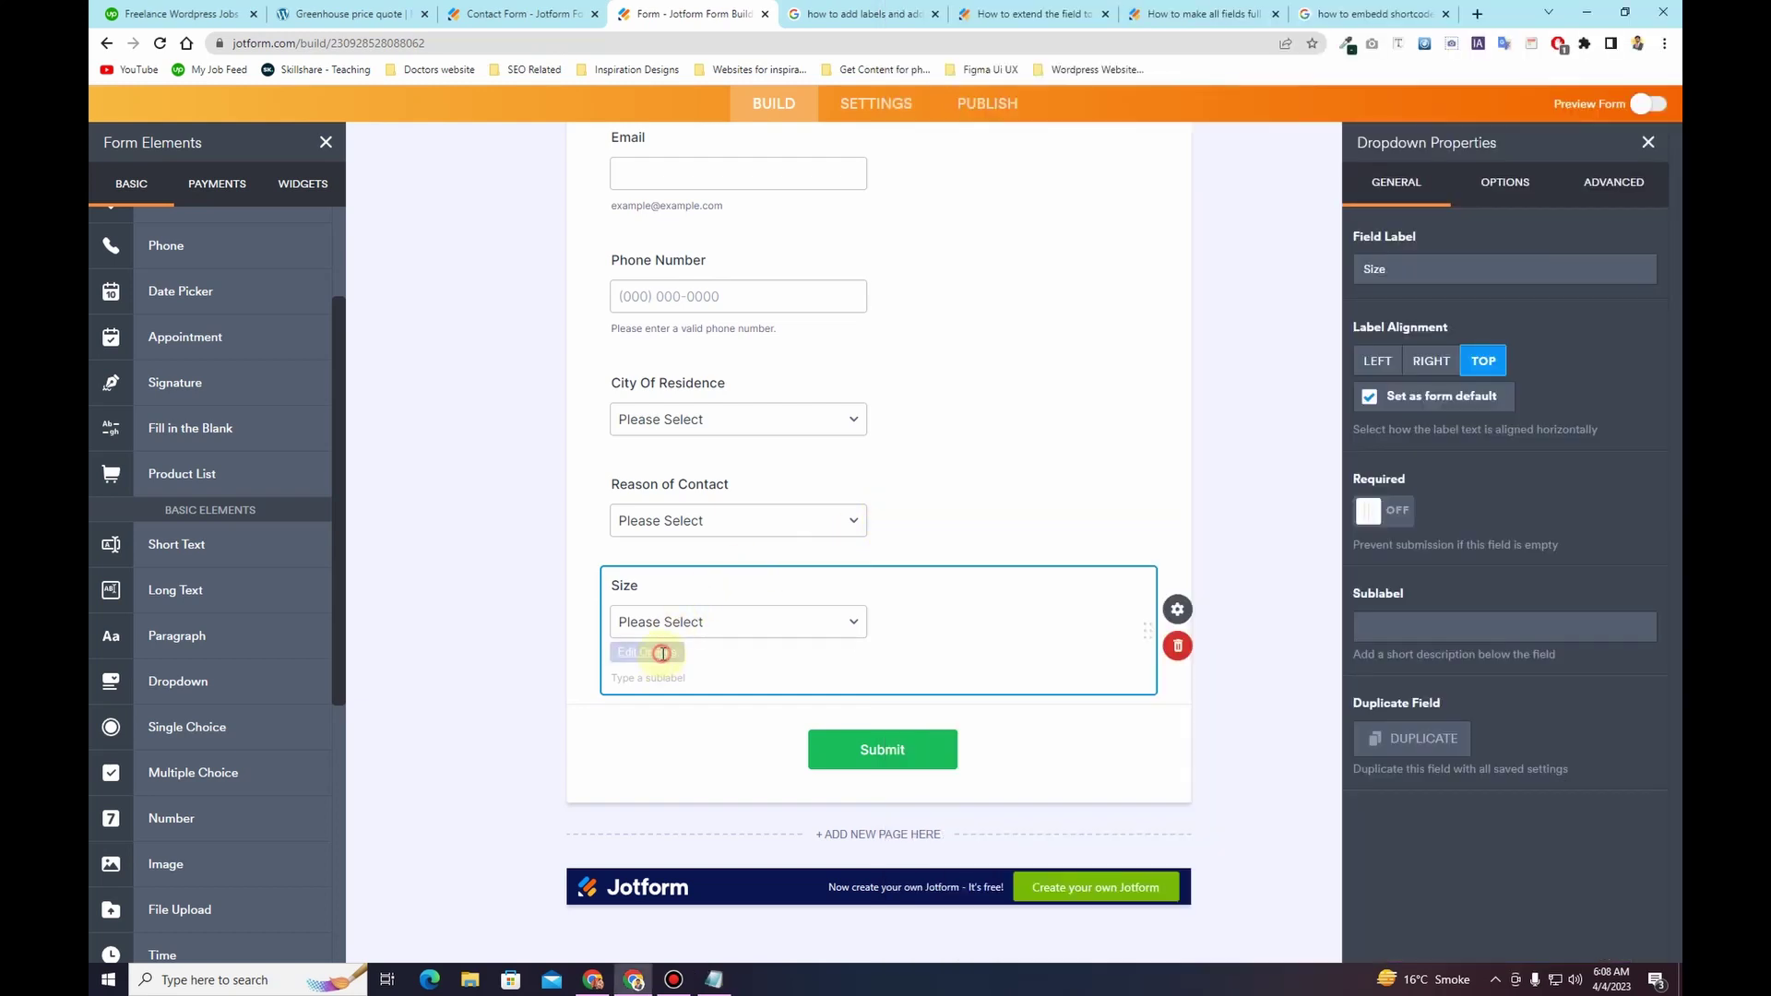
{"action": "key", "text": "ctrl+v"}
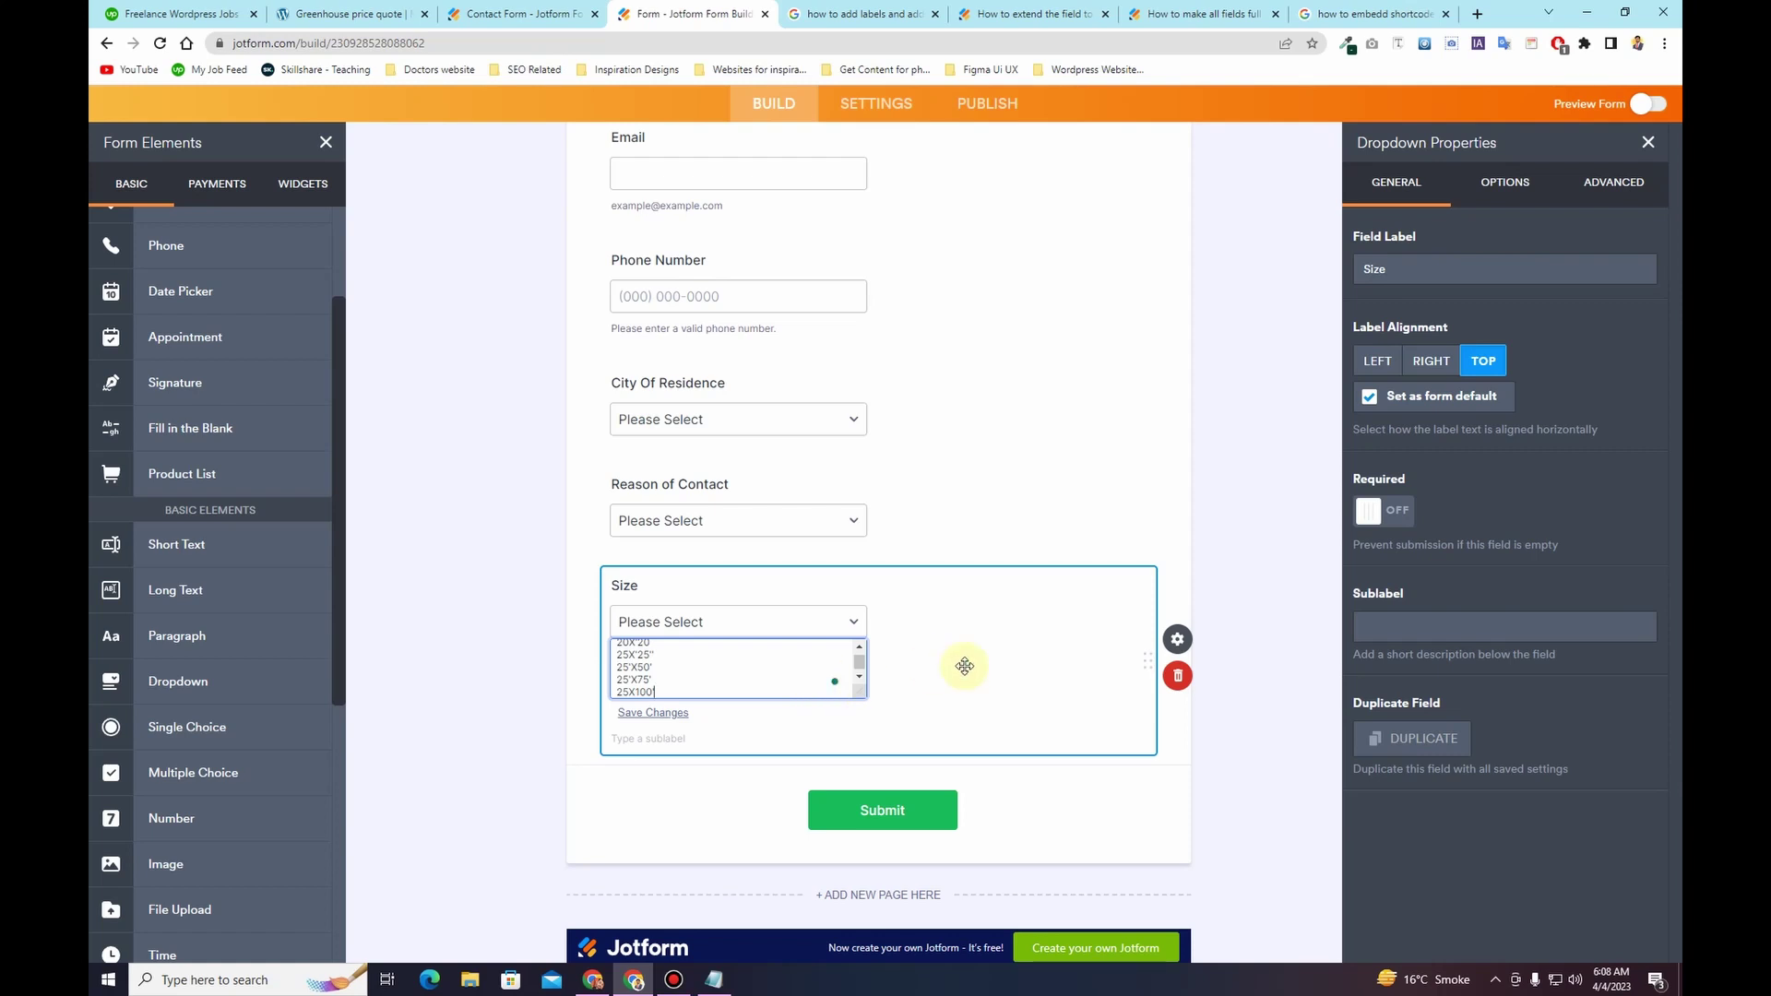
{"action": "left_click", "coordinate": [789, 756]}
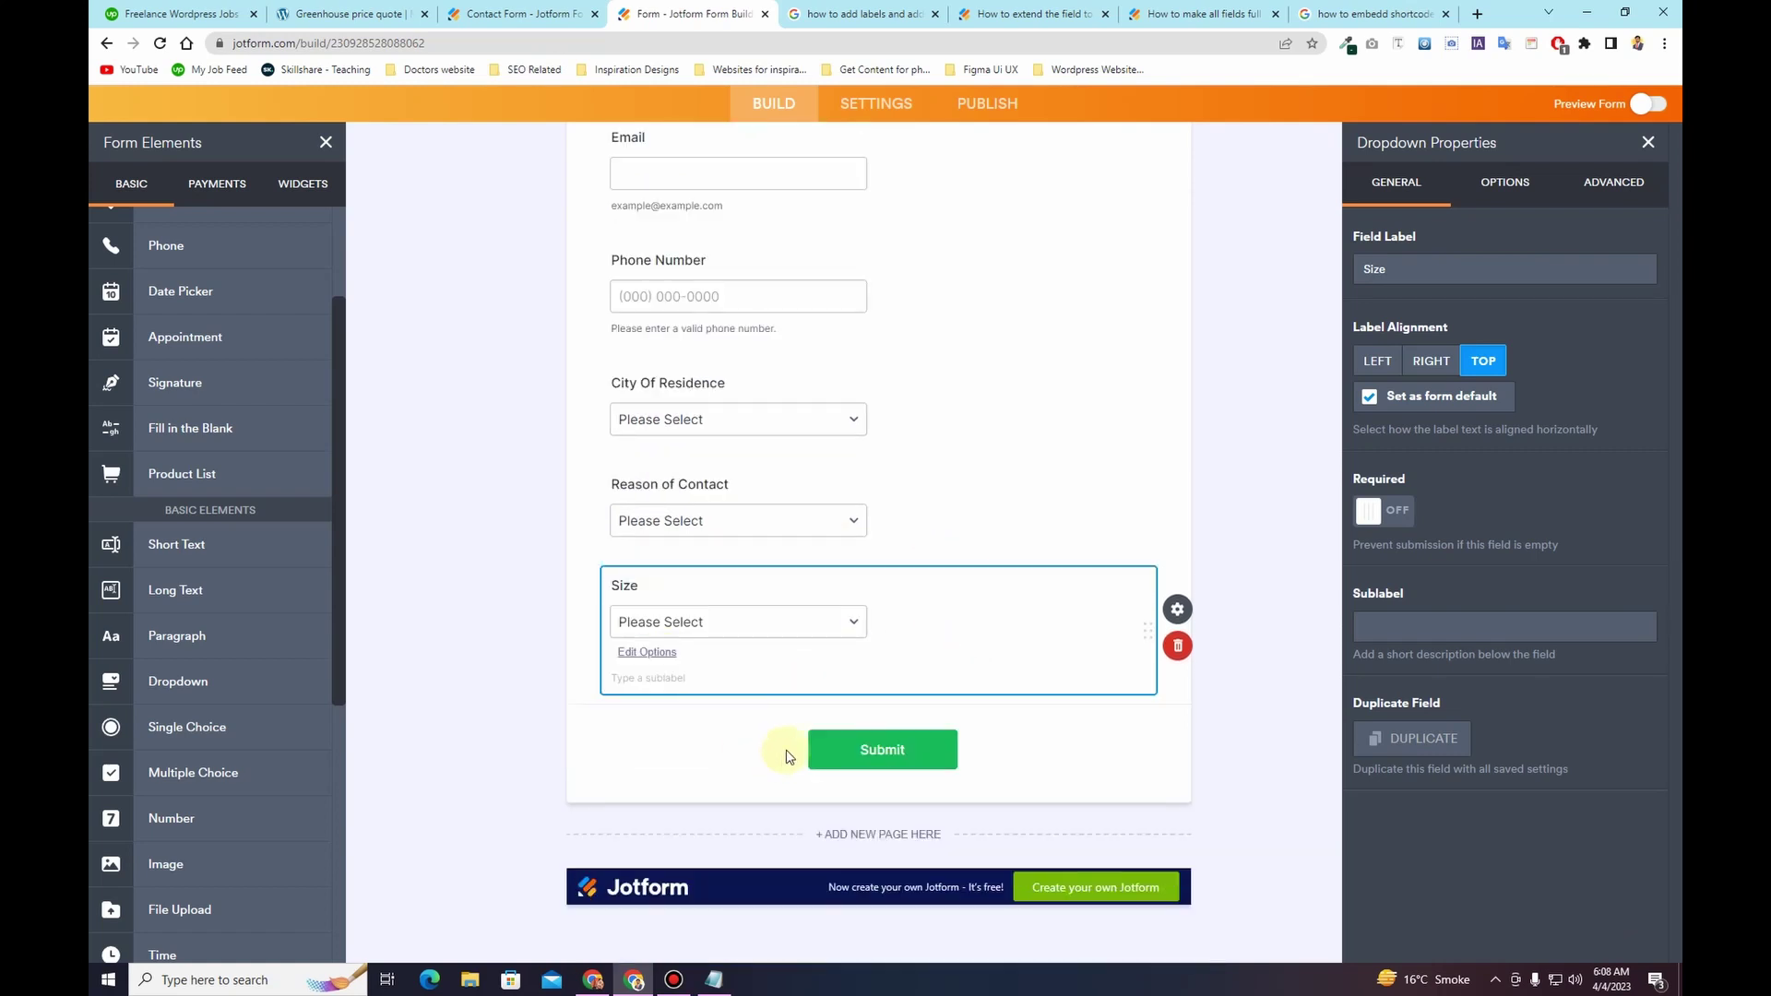
{"action": "left_click", "coordinate": [714, 979]}
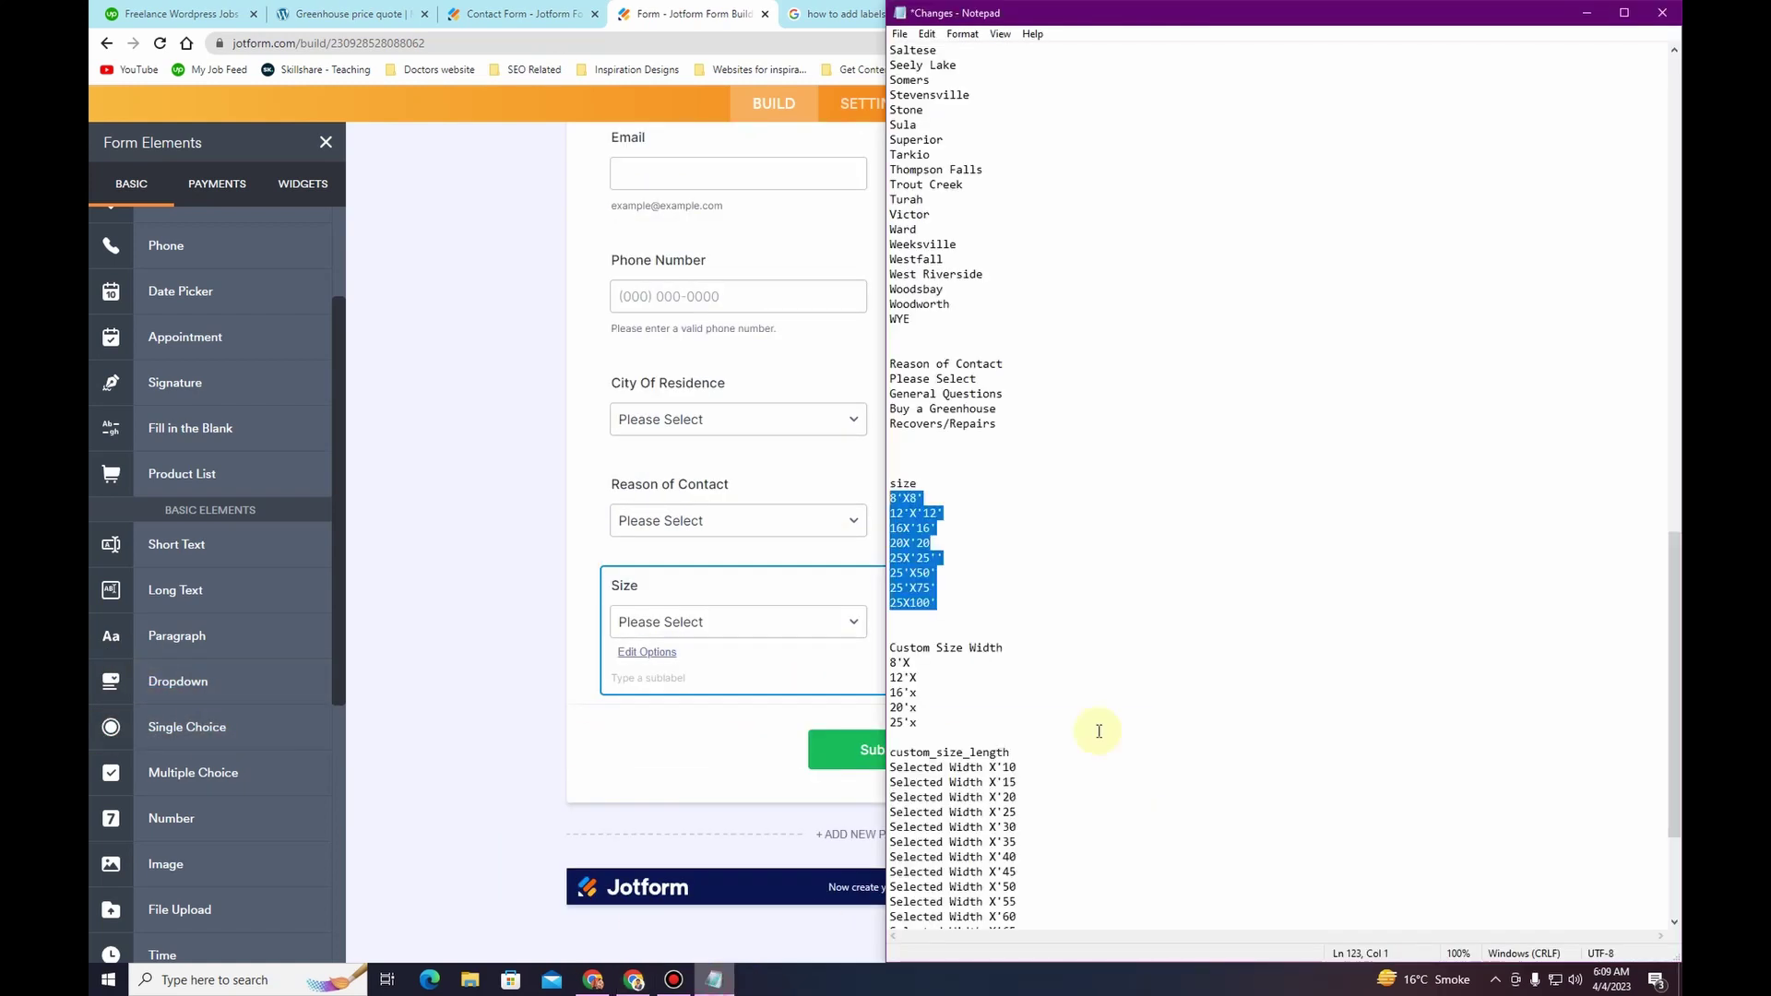
{"action": "left_click_drag", "start_coordinate": [1005, 649], "coordinate": [892, 650]}
{"action": "key", "text": "ctrl+c"}
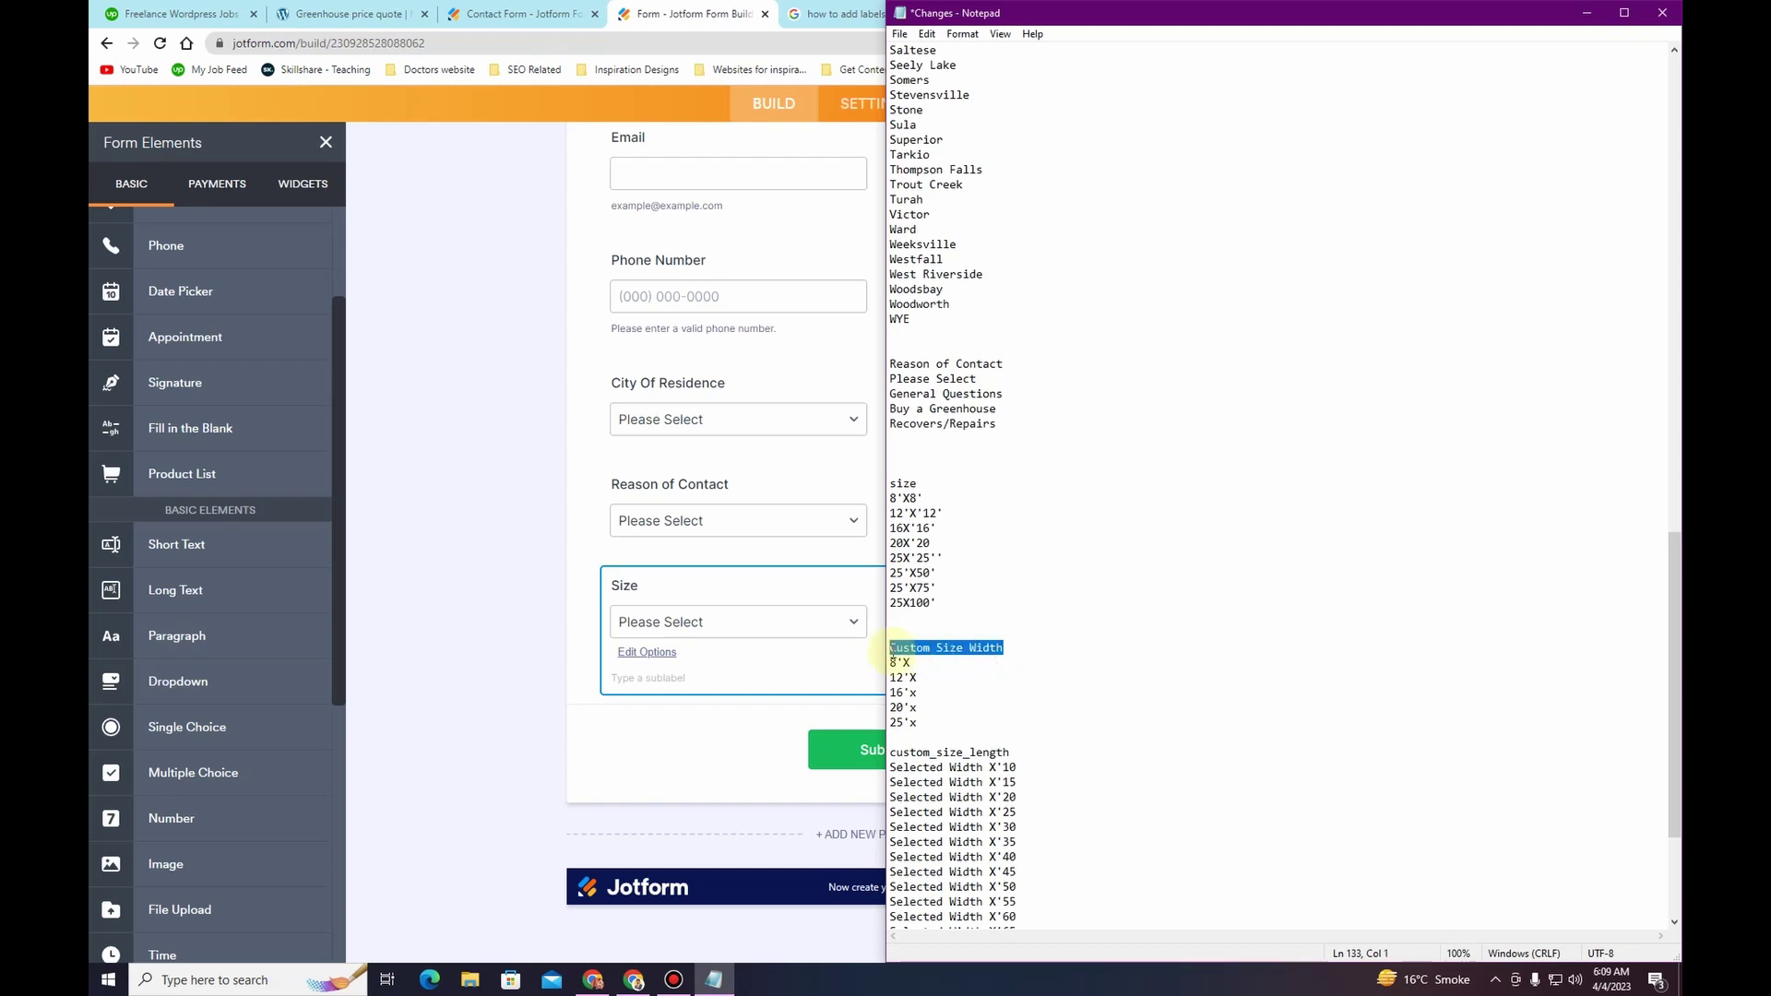
Step: Add a dropdown labelled 'Custom Size Width' below Size
{"action": "left_click", "coordinate": [226, 695]}
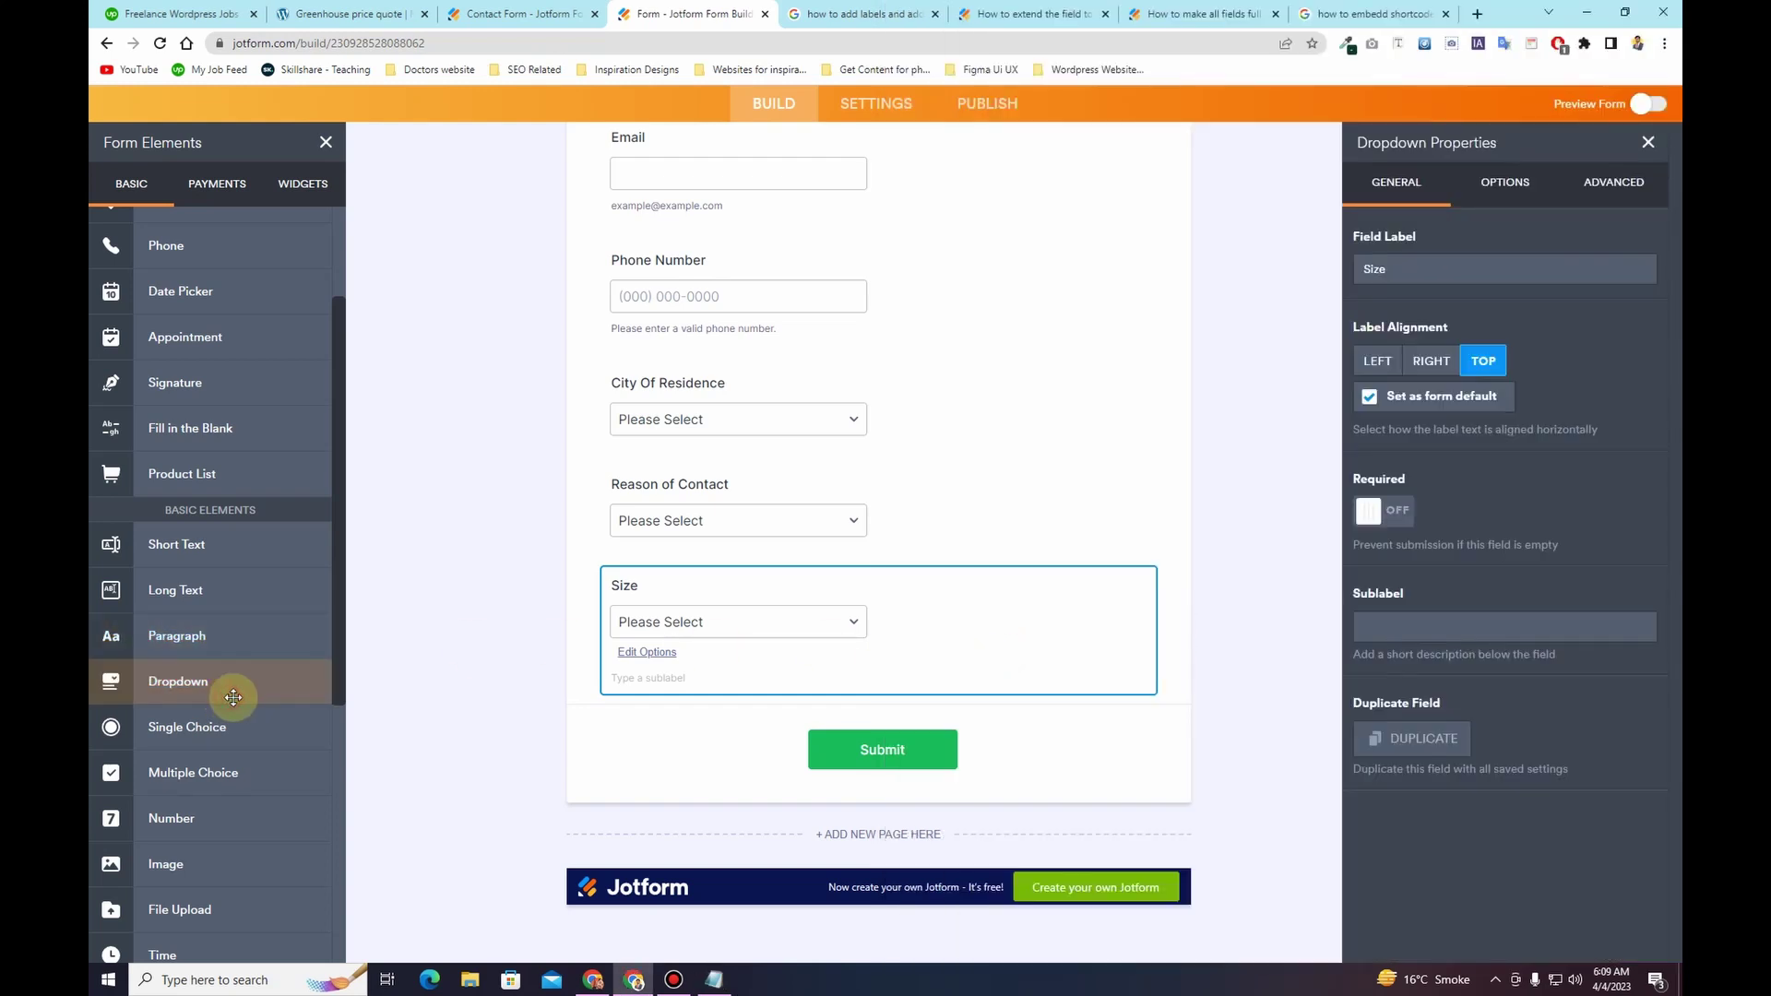
{"action": "left_click", "coordinate": [683, 586]}
{"action": "key", "text": "ctrl+a"}
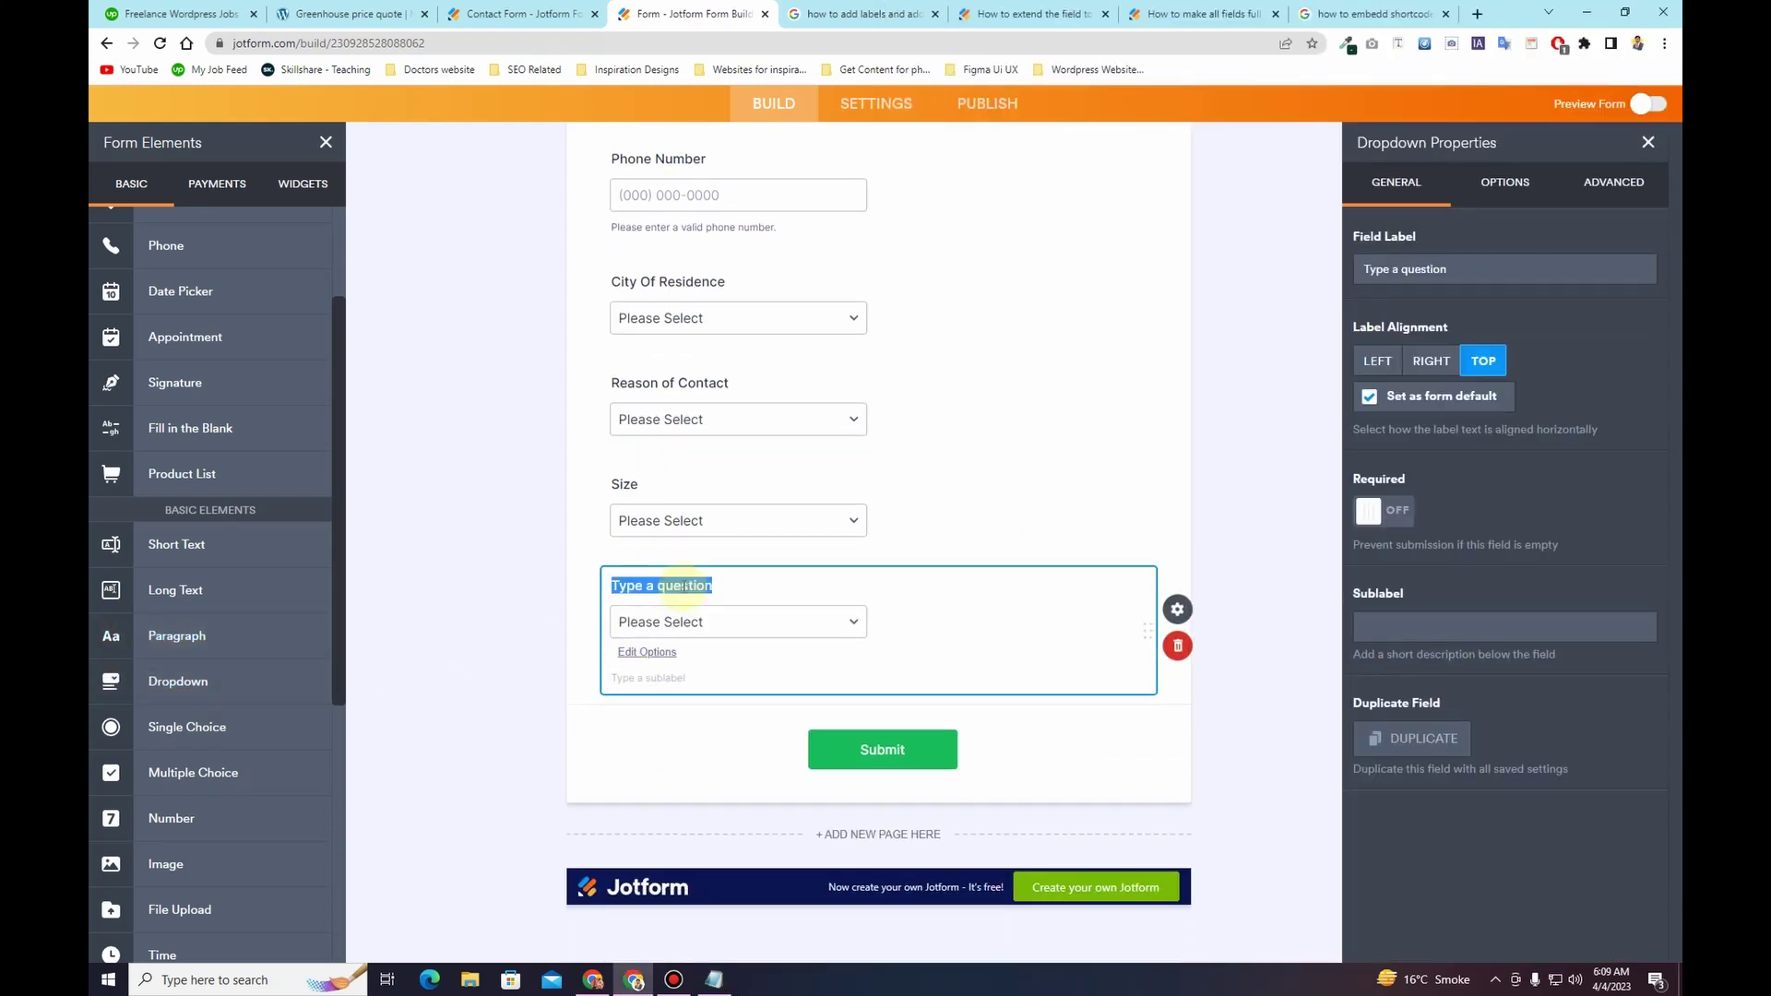
{"action": "key", "text": "ctrl+v"}
{"action": "left_click", "coordinate": [666, 654]}
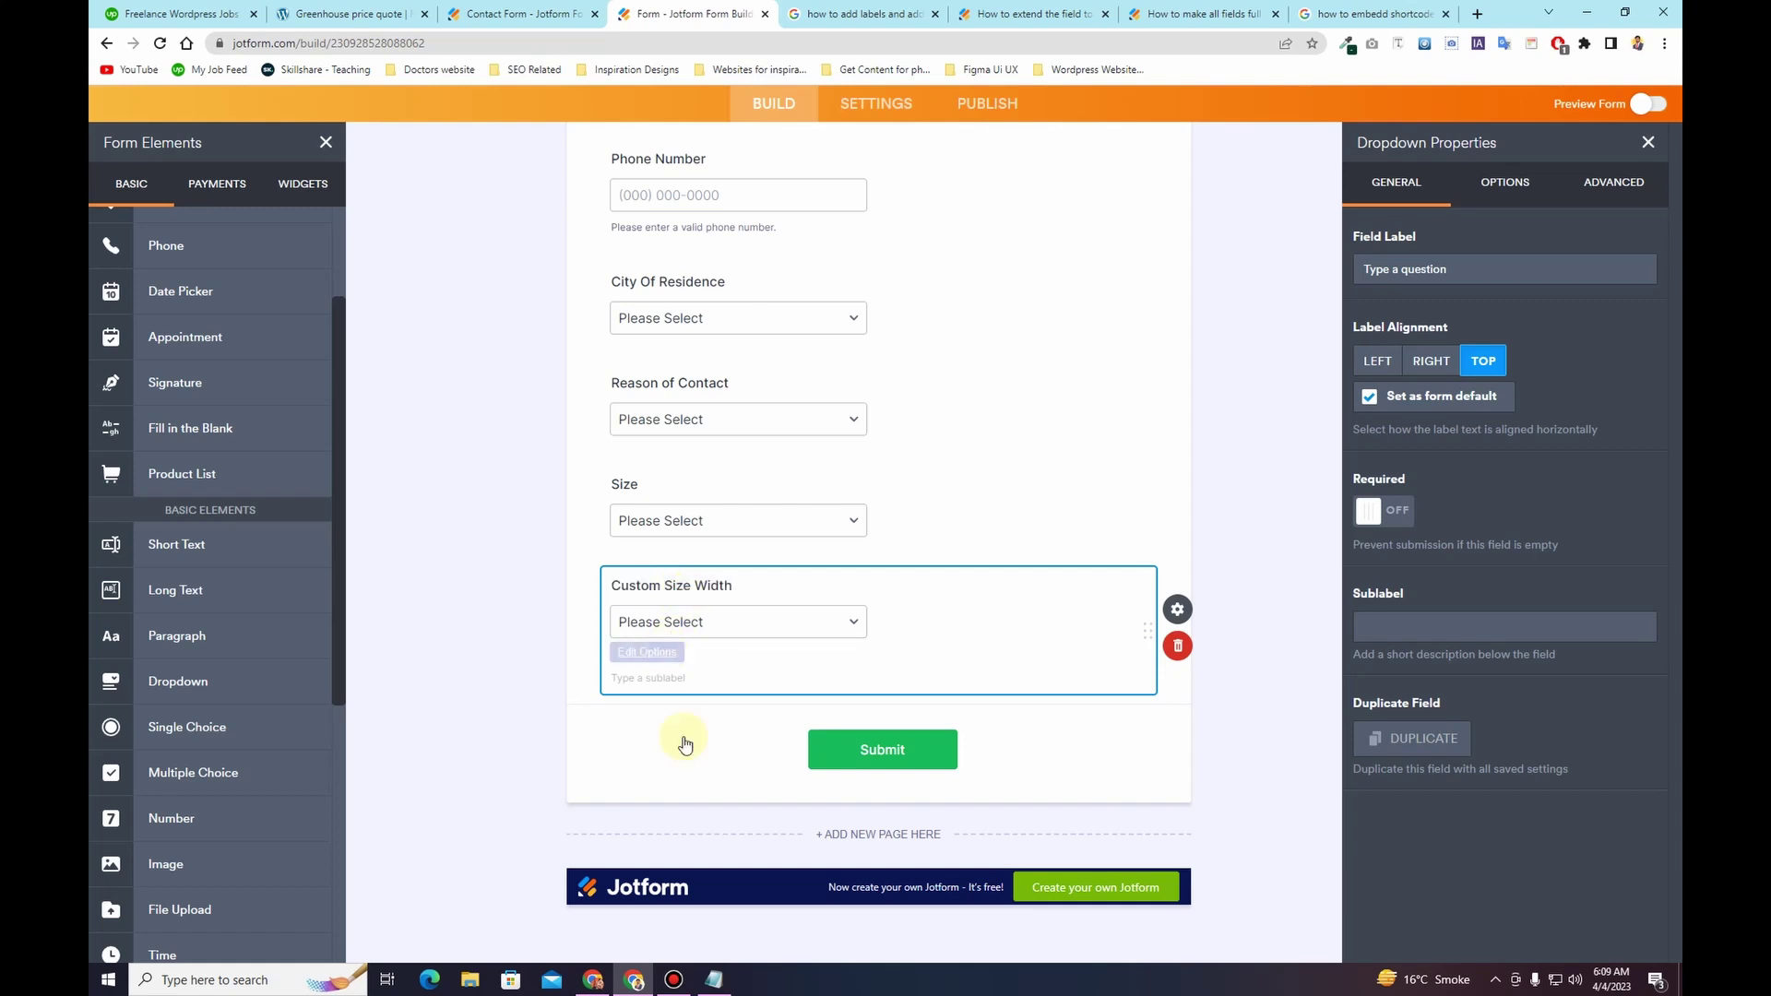
Step: Give Custom Size Width options 8'X, 12'X, 16'x, 20'x, 25'x; copy the custom_size_length heading
{"action": "left_click", "coordinate": [713, 980]}
{"action": "left_click", "coordinate": [911, 722]}
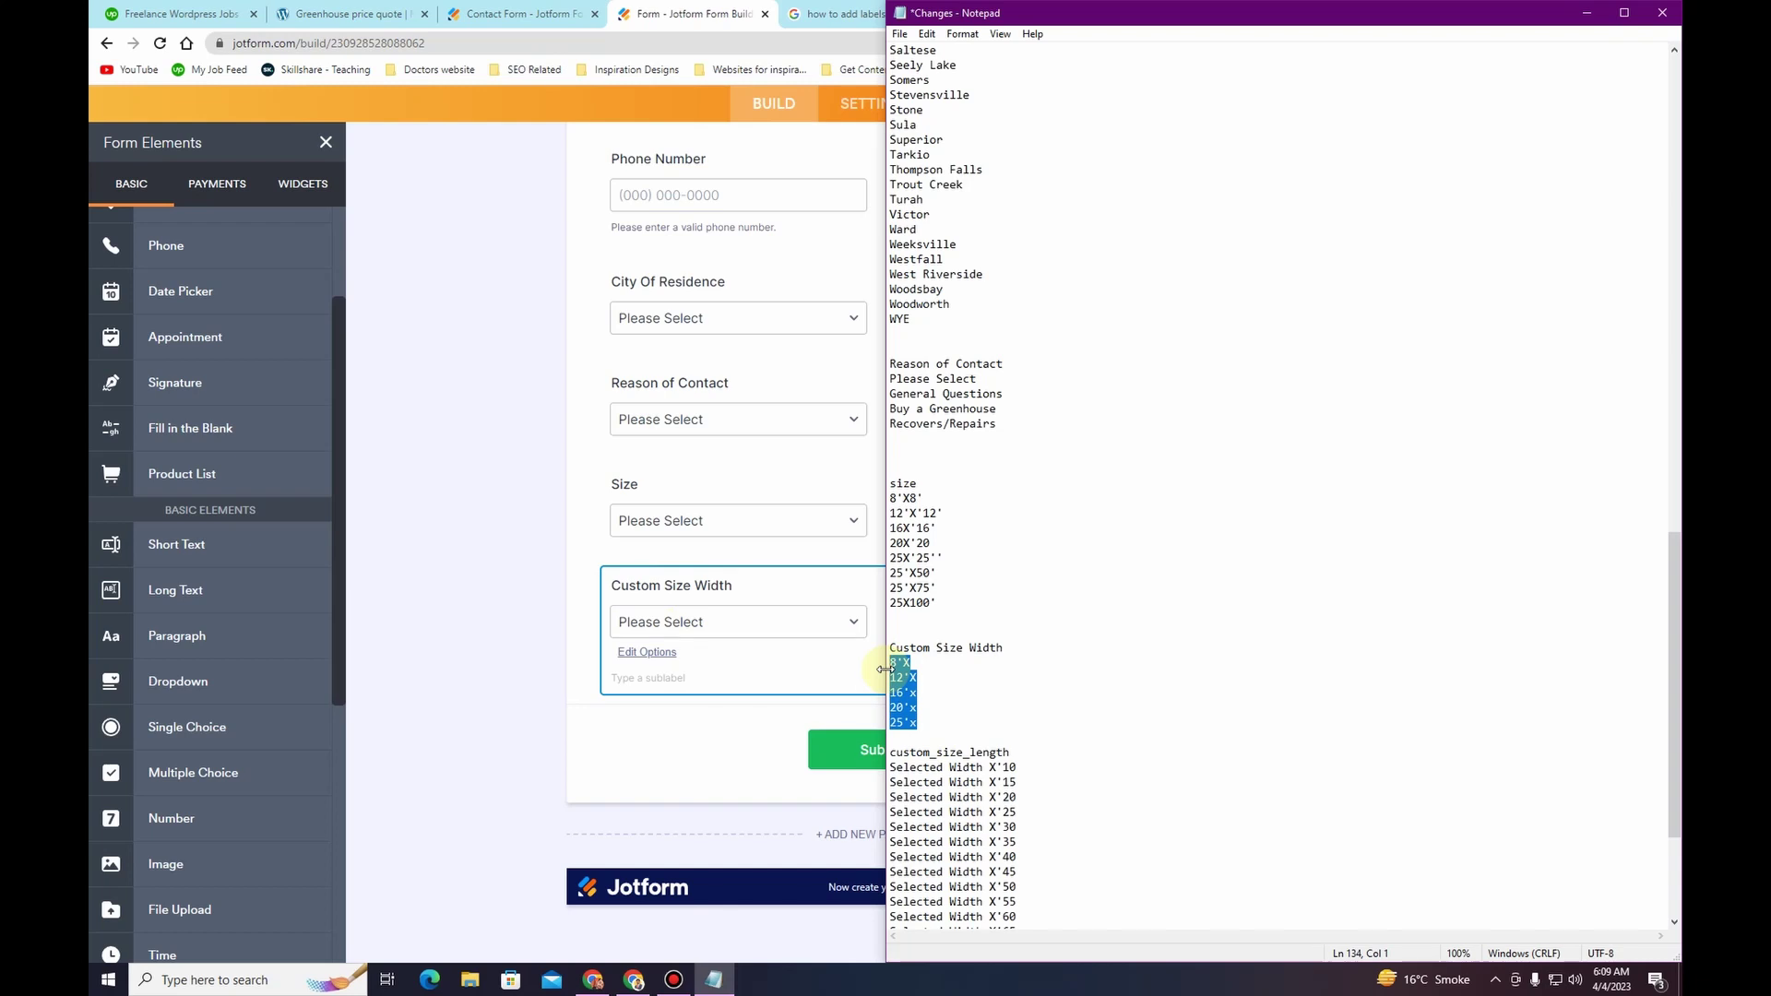
{"action": "left_click", "coordinate": [634, 652]}
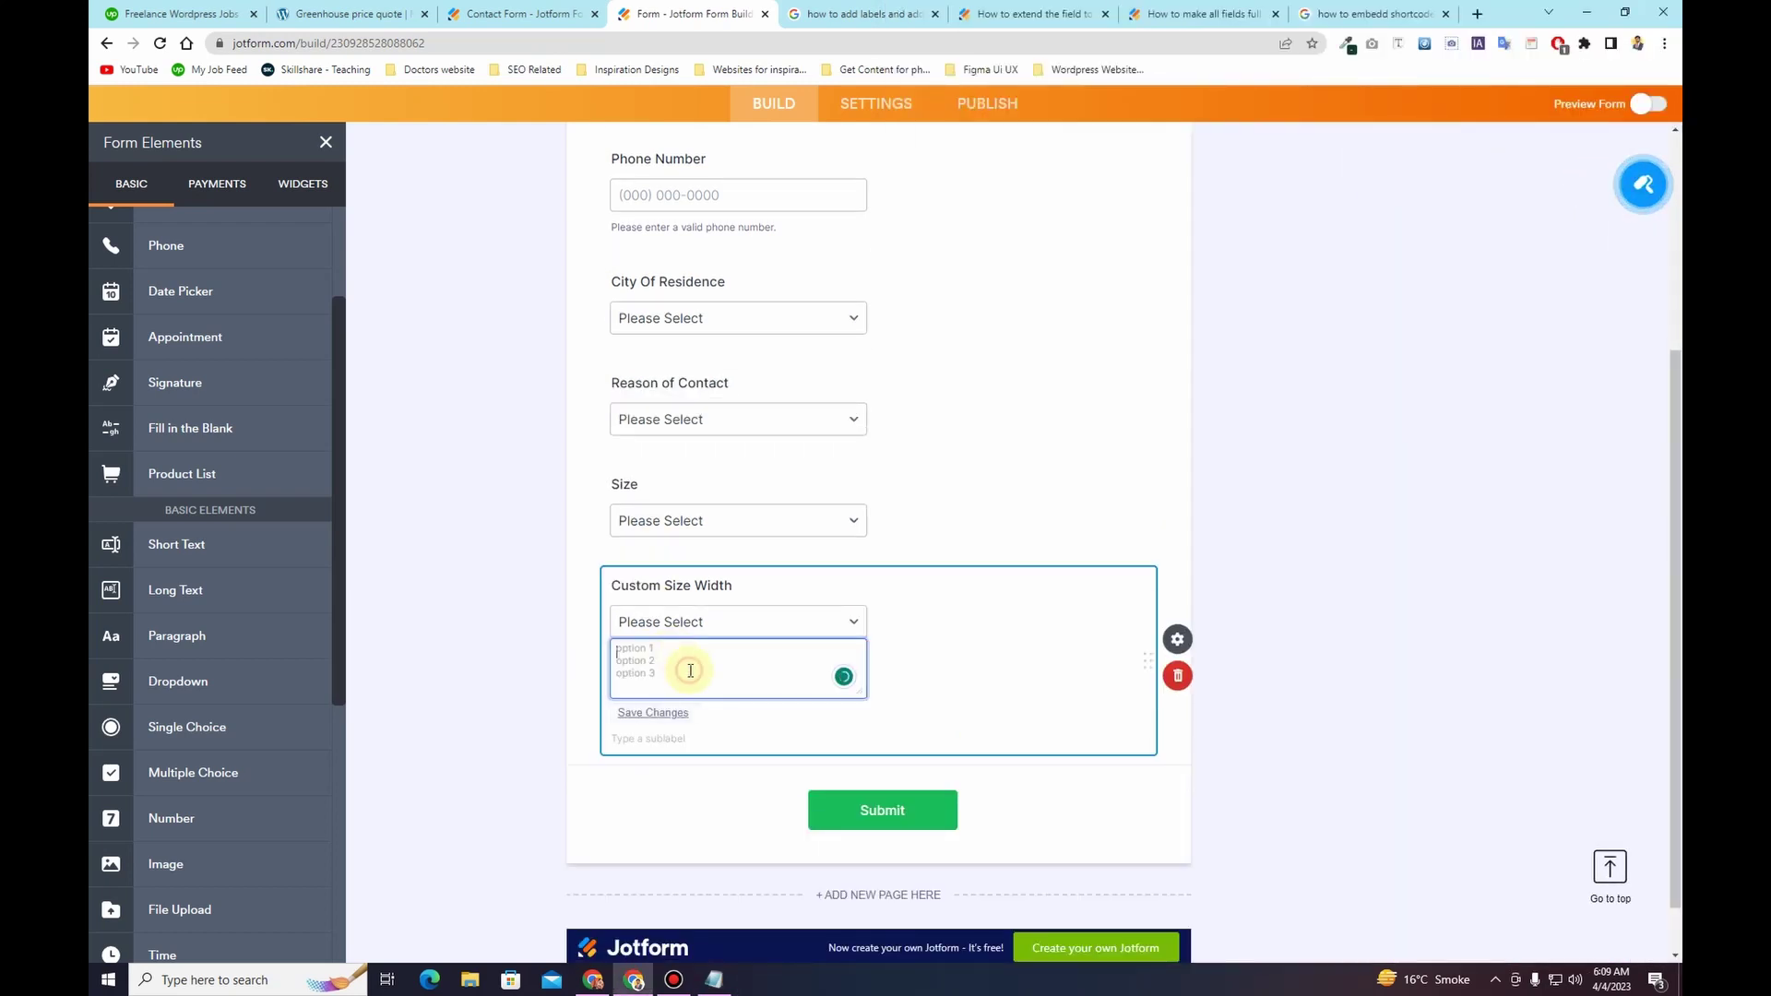
{"action": "type", "text": "8'x 12'x 16'x 20'x 25'x"}
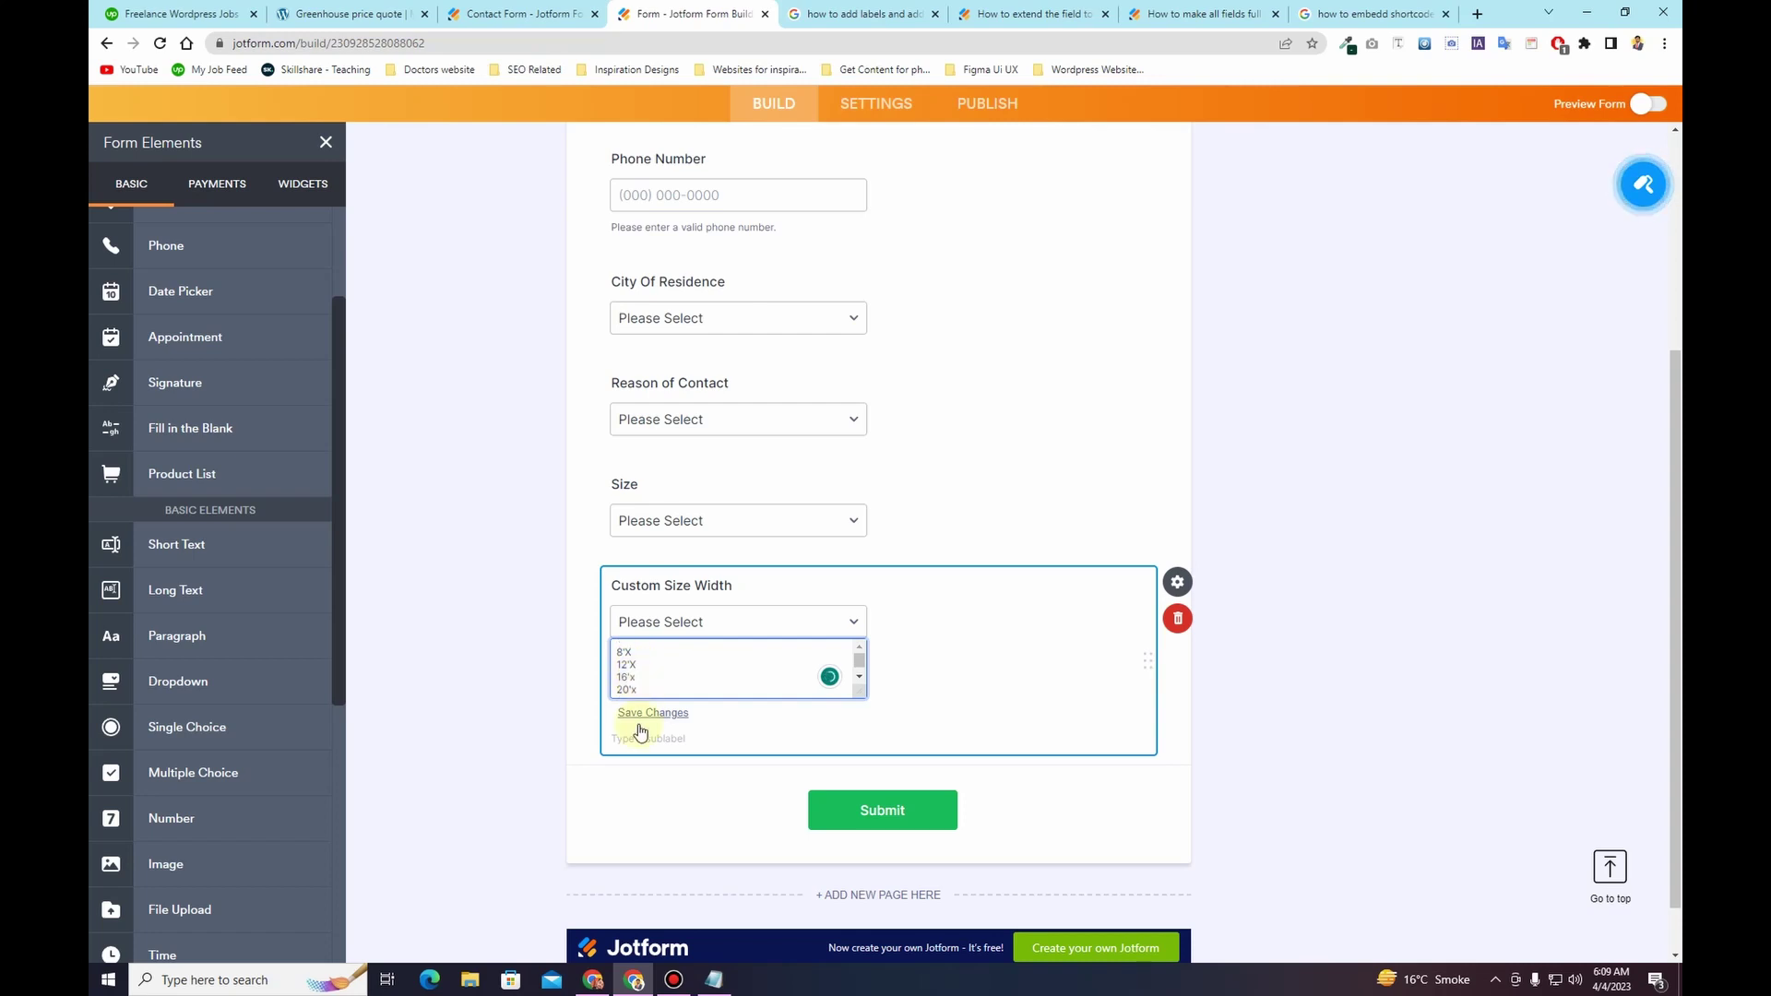
{"action": "left_click", "coordinate": [646, 715]}
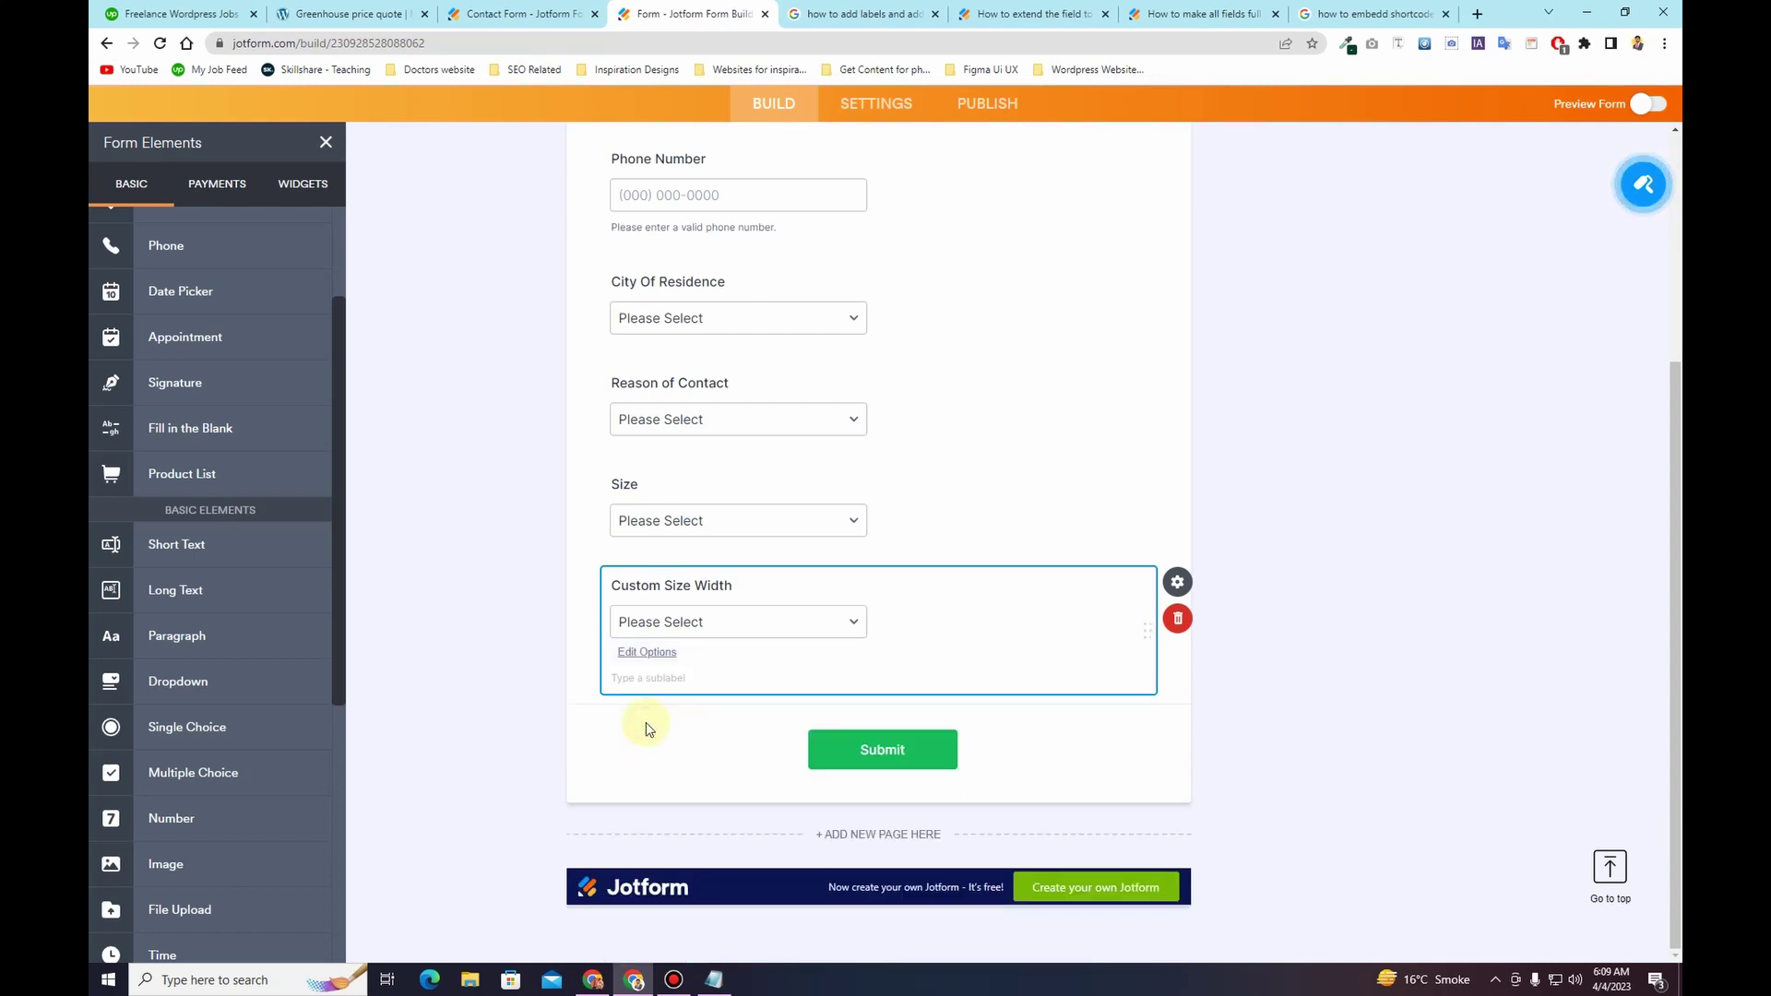
{"action": "left_click", "coordinate": [713, 980]}
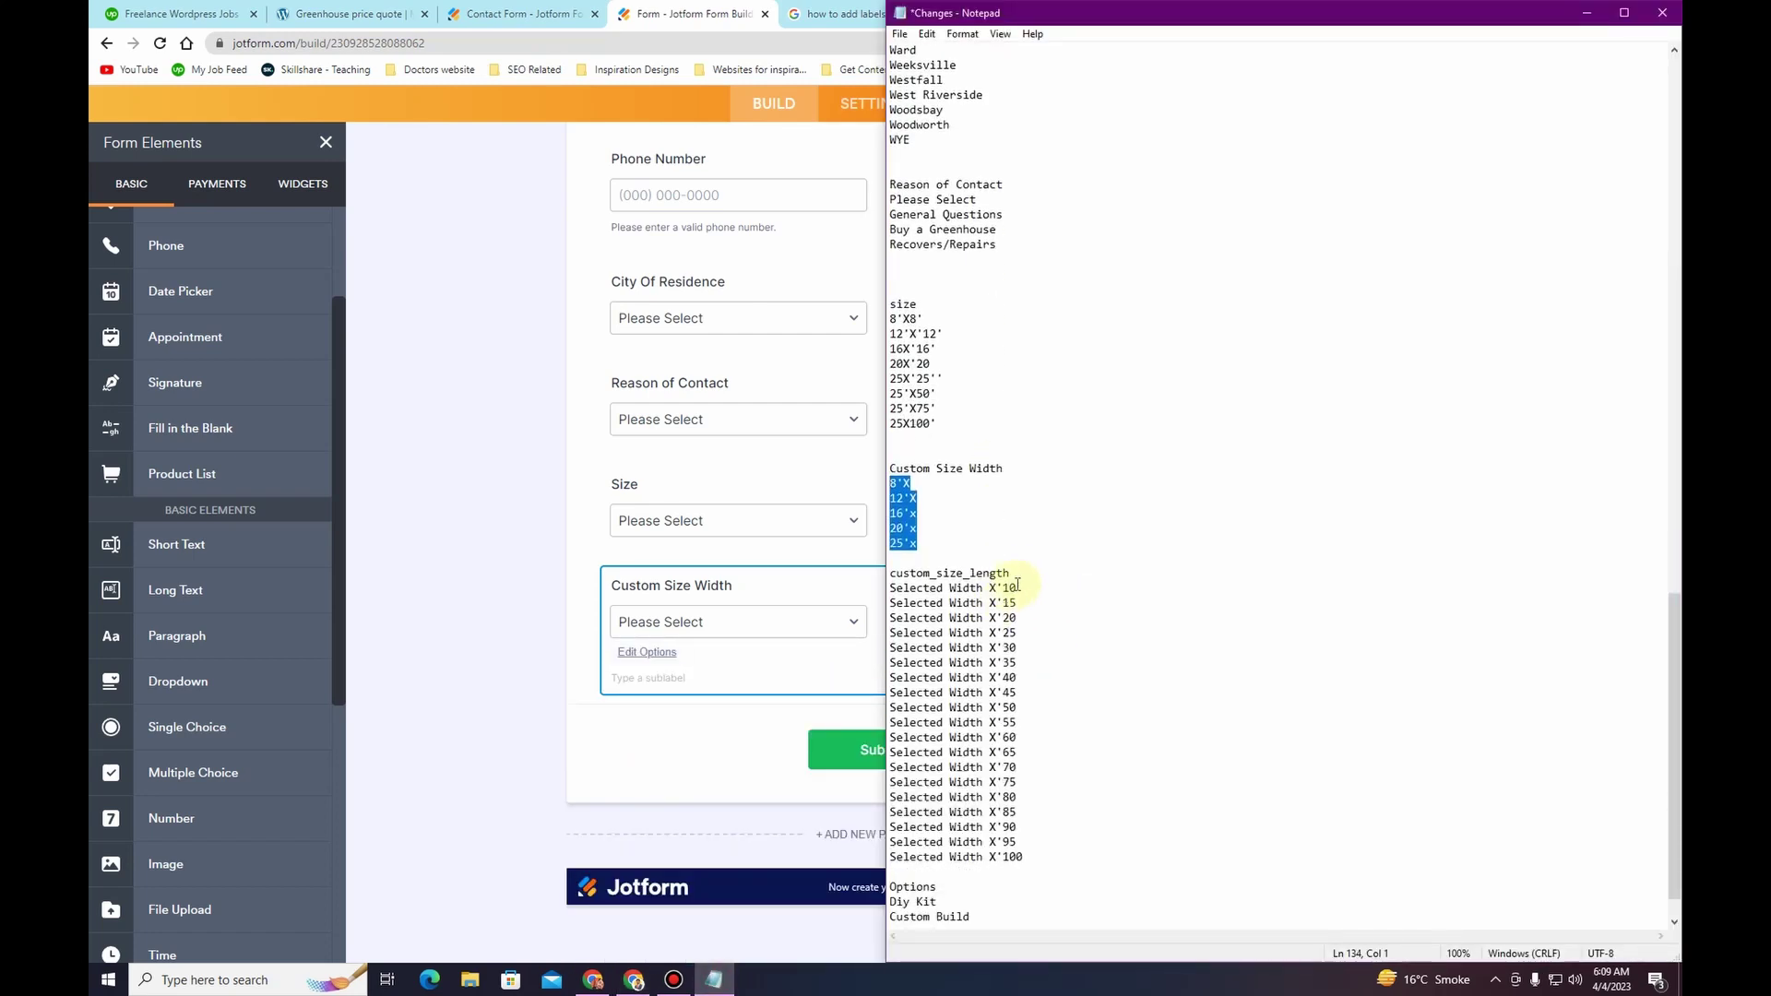
{"action": "left_click_drag", "start_coordinate": [1015, 573], "coordinate": [942, 574]}
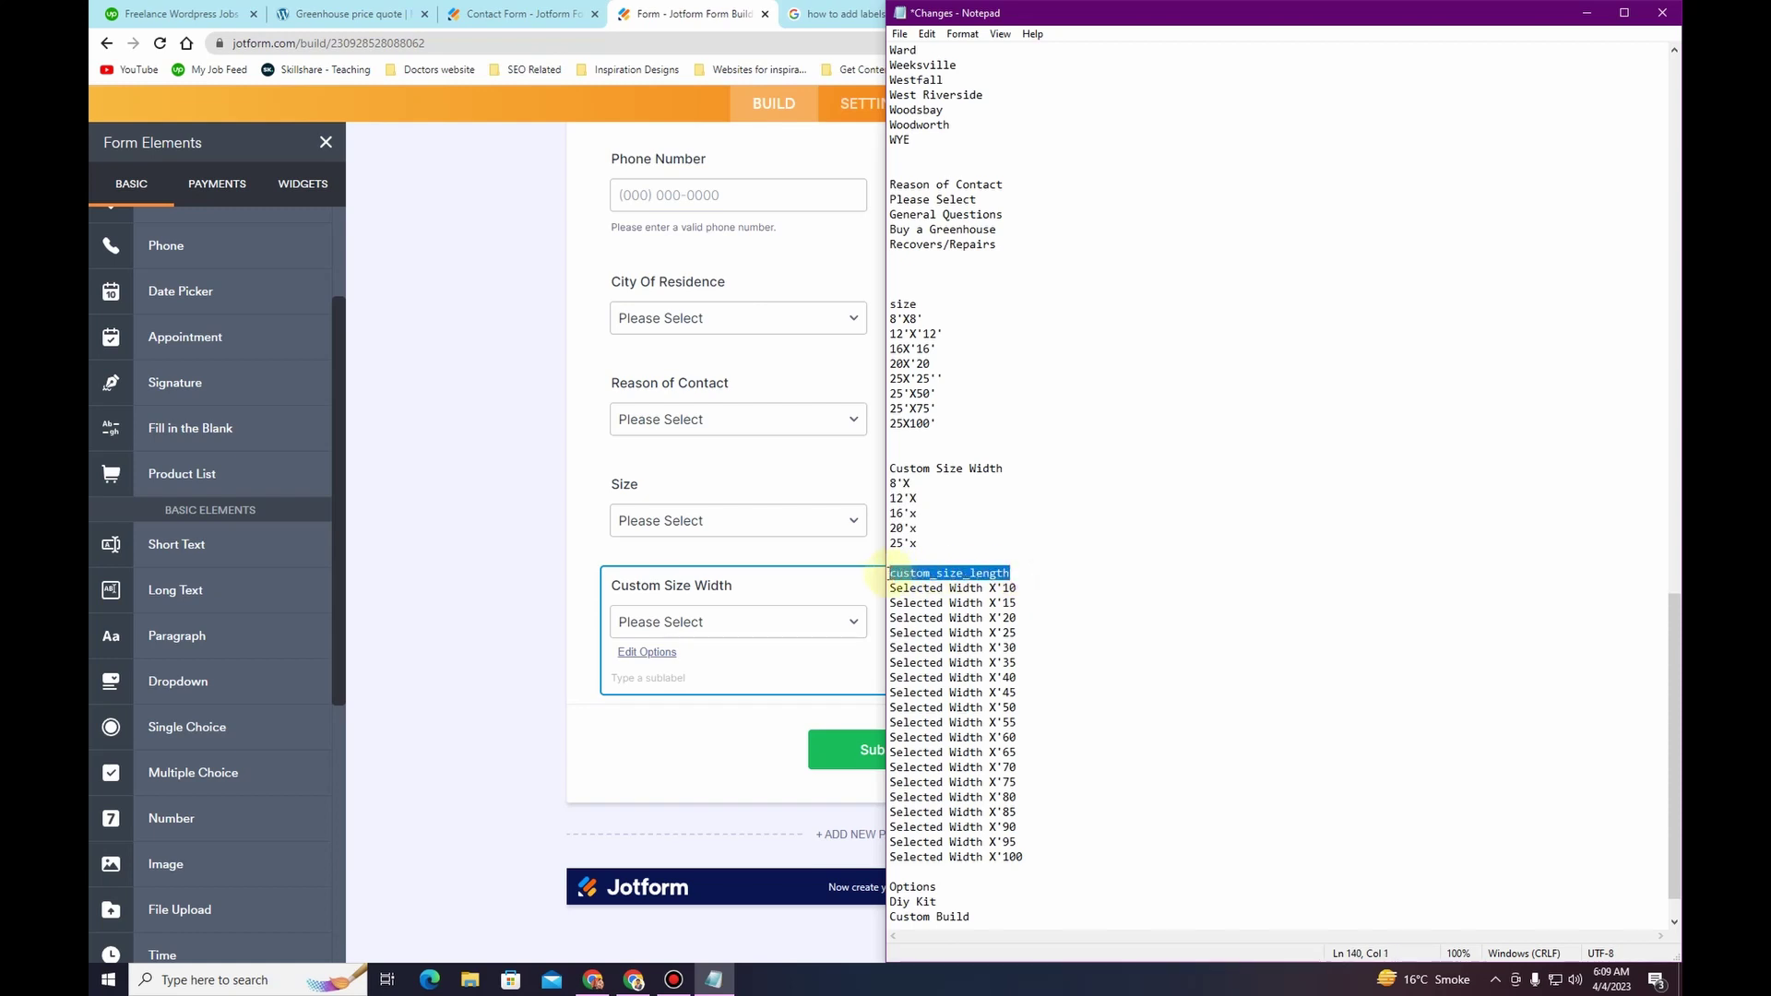
Step: Add a dropdown labelled 'custom_size_length' below Custom Size Width
{"action": "left_click", "coordinate": [237, 680]}
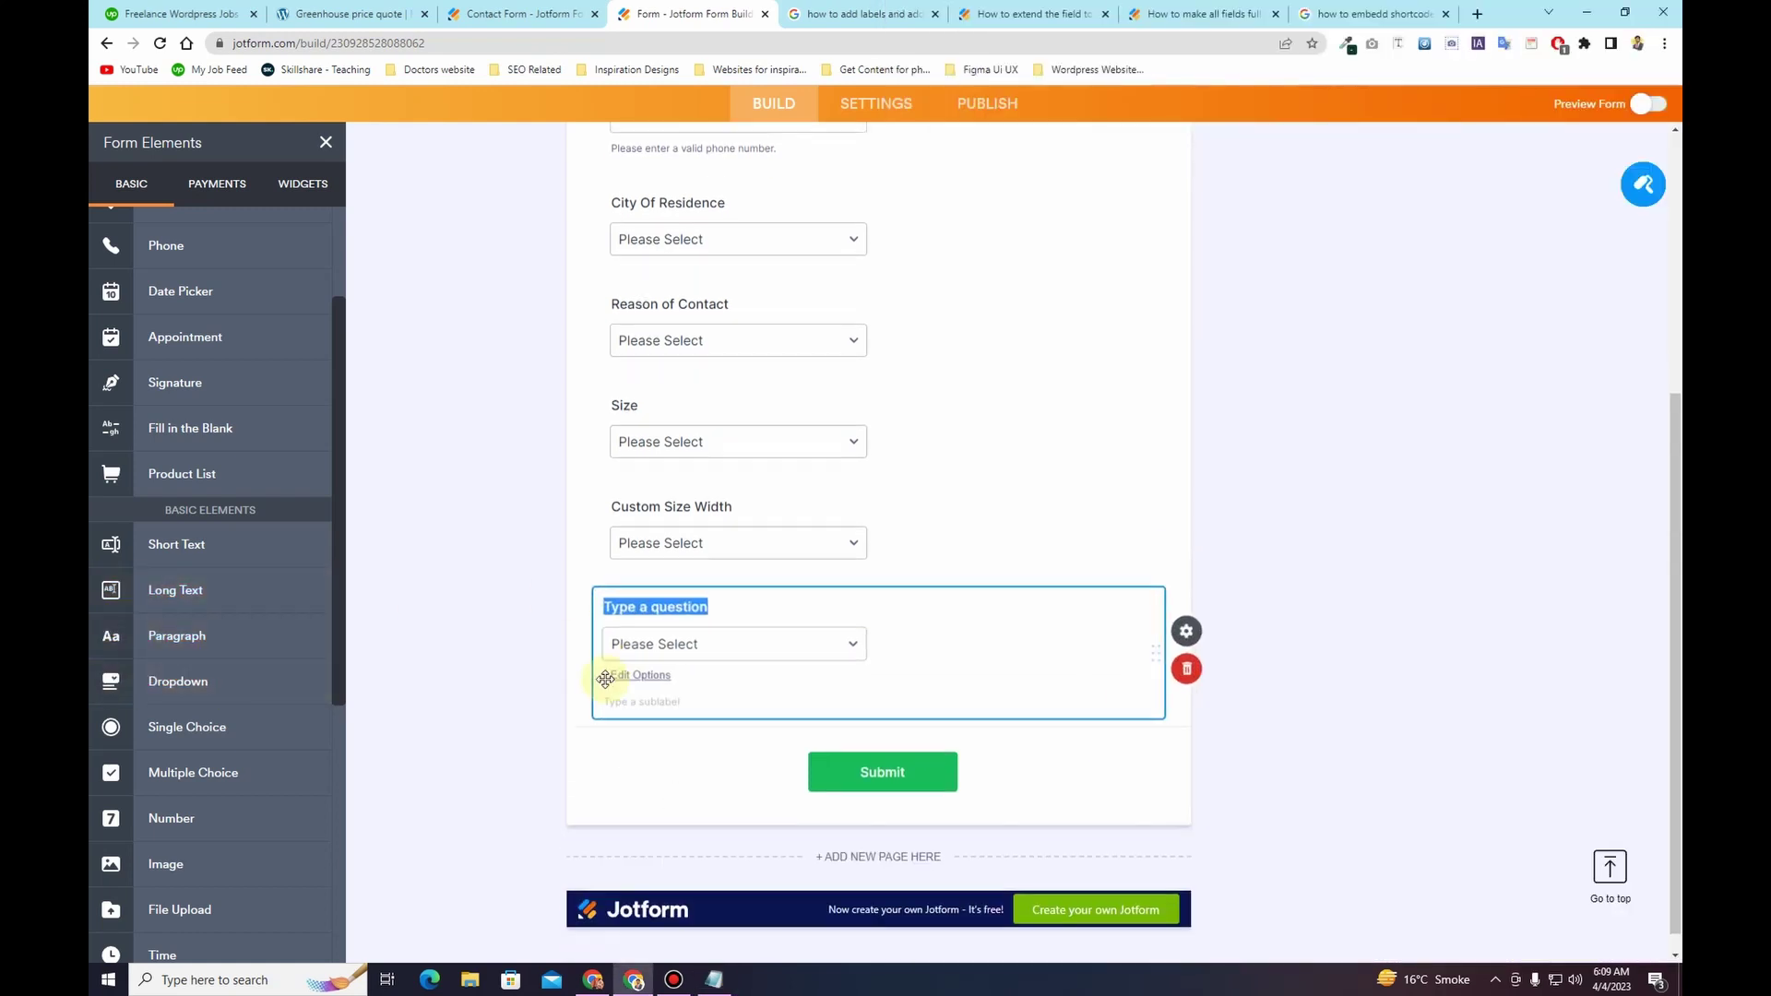
{"action": "triple_click", "coordinate": [680, 585]}
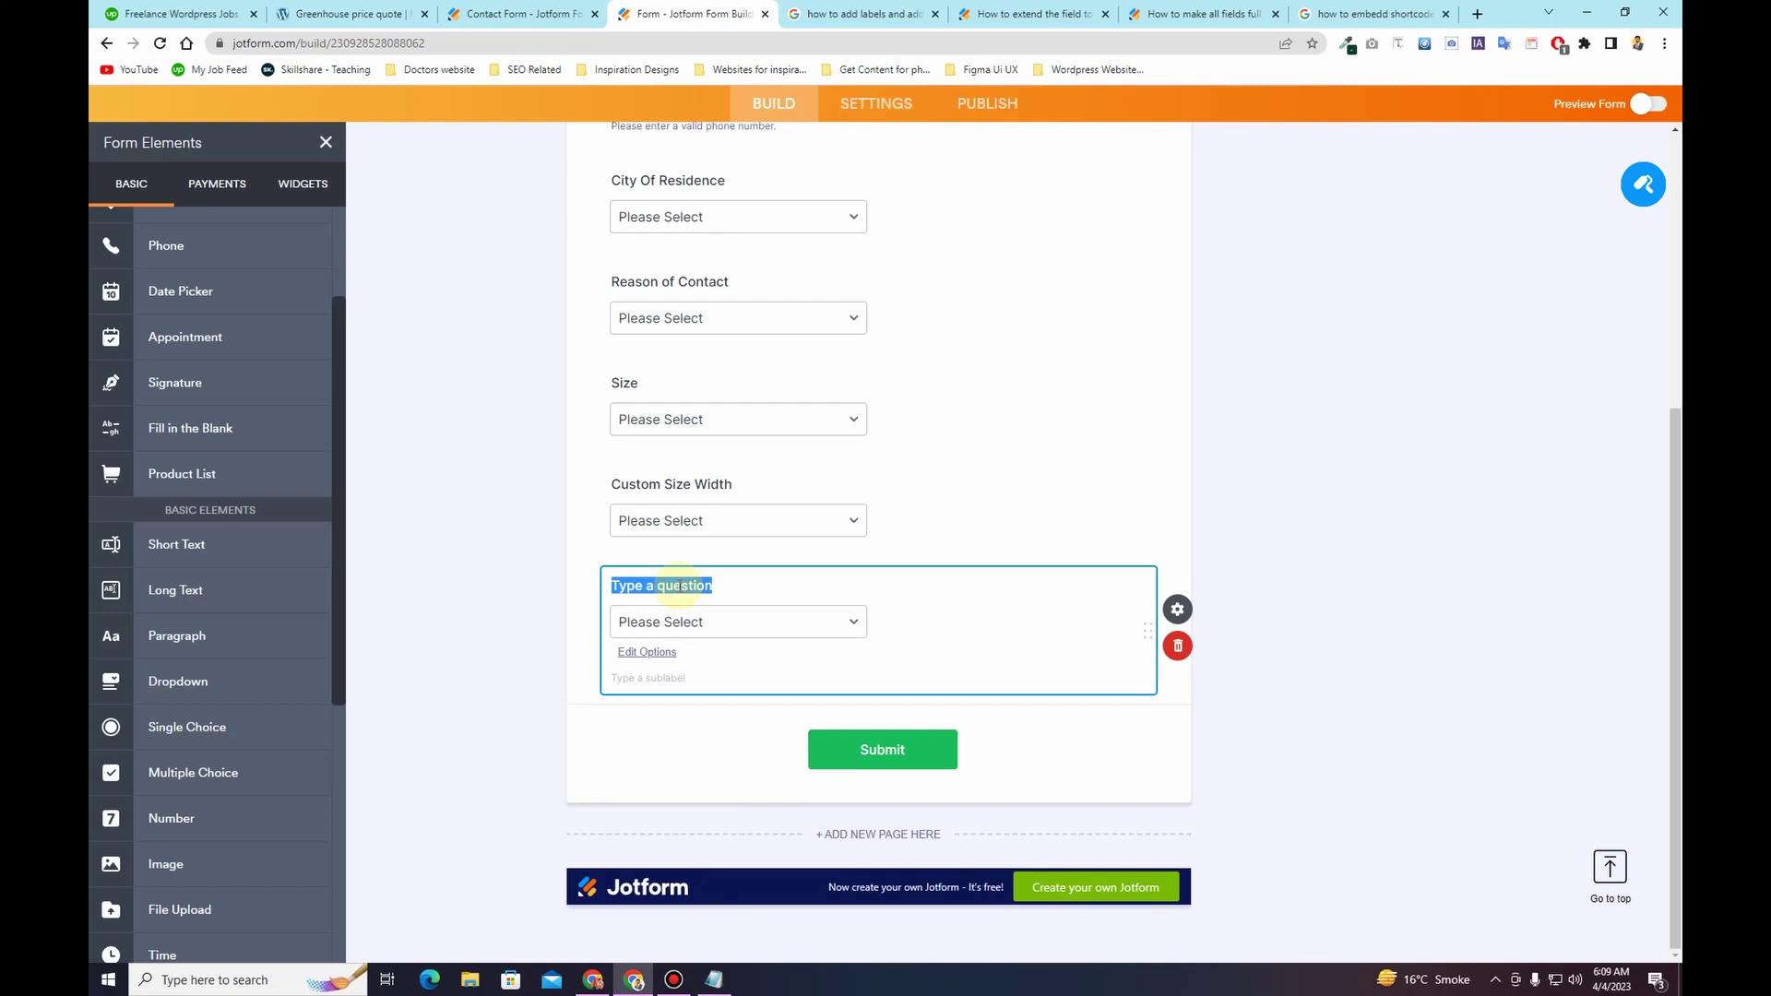
{"action": "type", "text": "custom_size_length"}
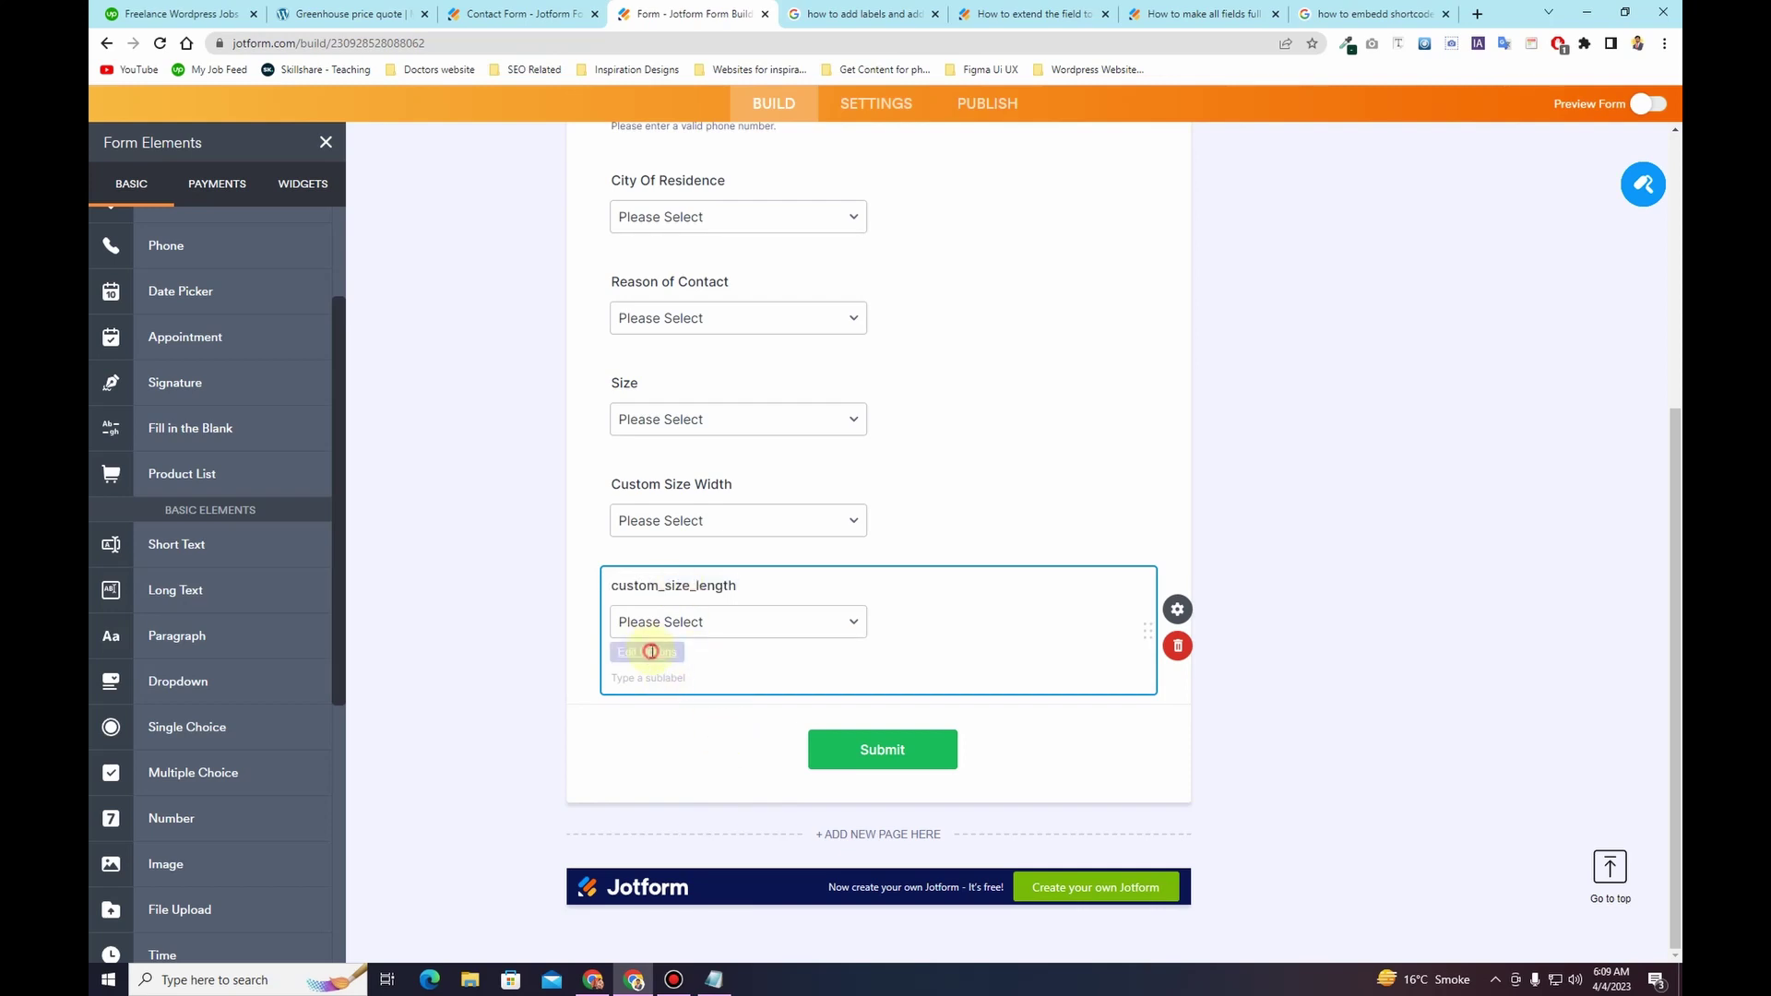
{"action": "left_click", "coordinate": [650, 651]}
Step: Load the Selected Width X'10 to X'100 choices and copy the Options heading
{"action": "left_click", "coordinate": [713, 980]}
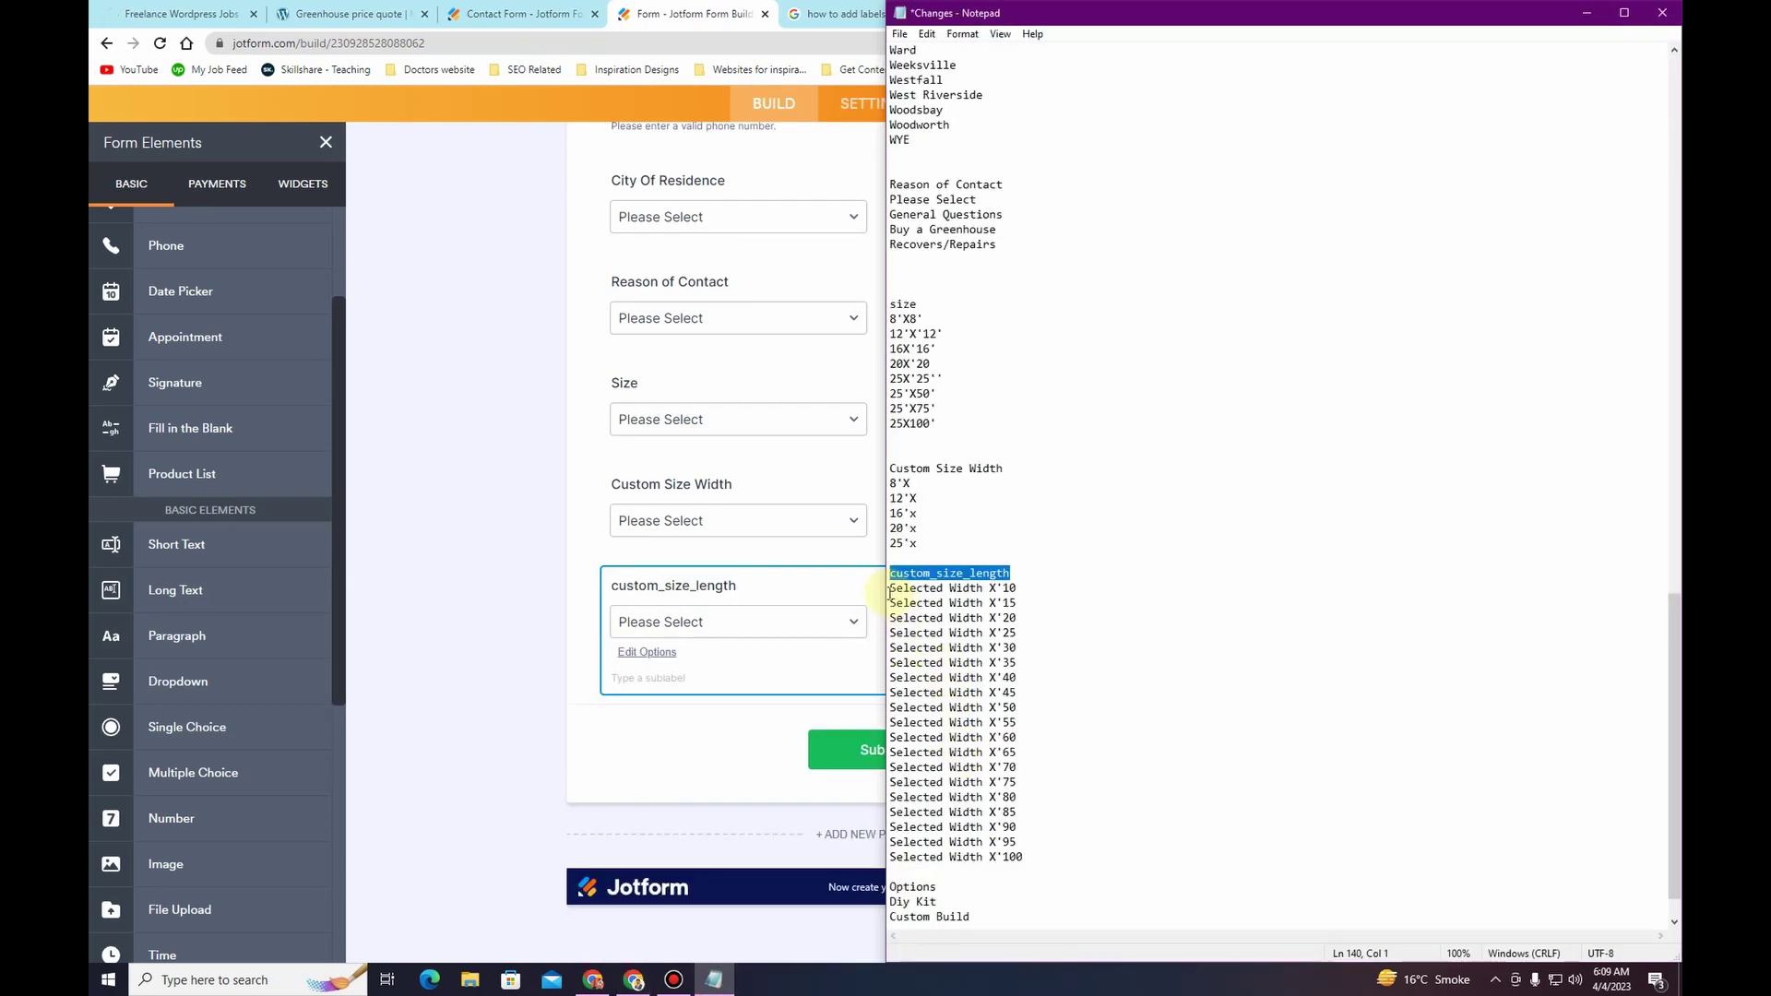
{"action": "left_click_drag", "start_coordinate": [890, 590], "coordinate": [1042, 857]}
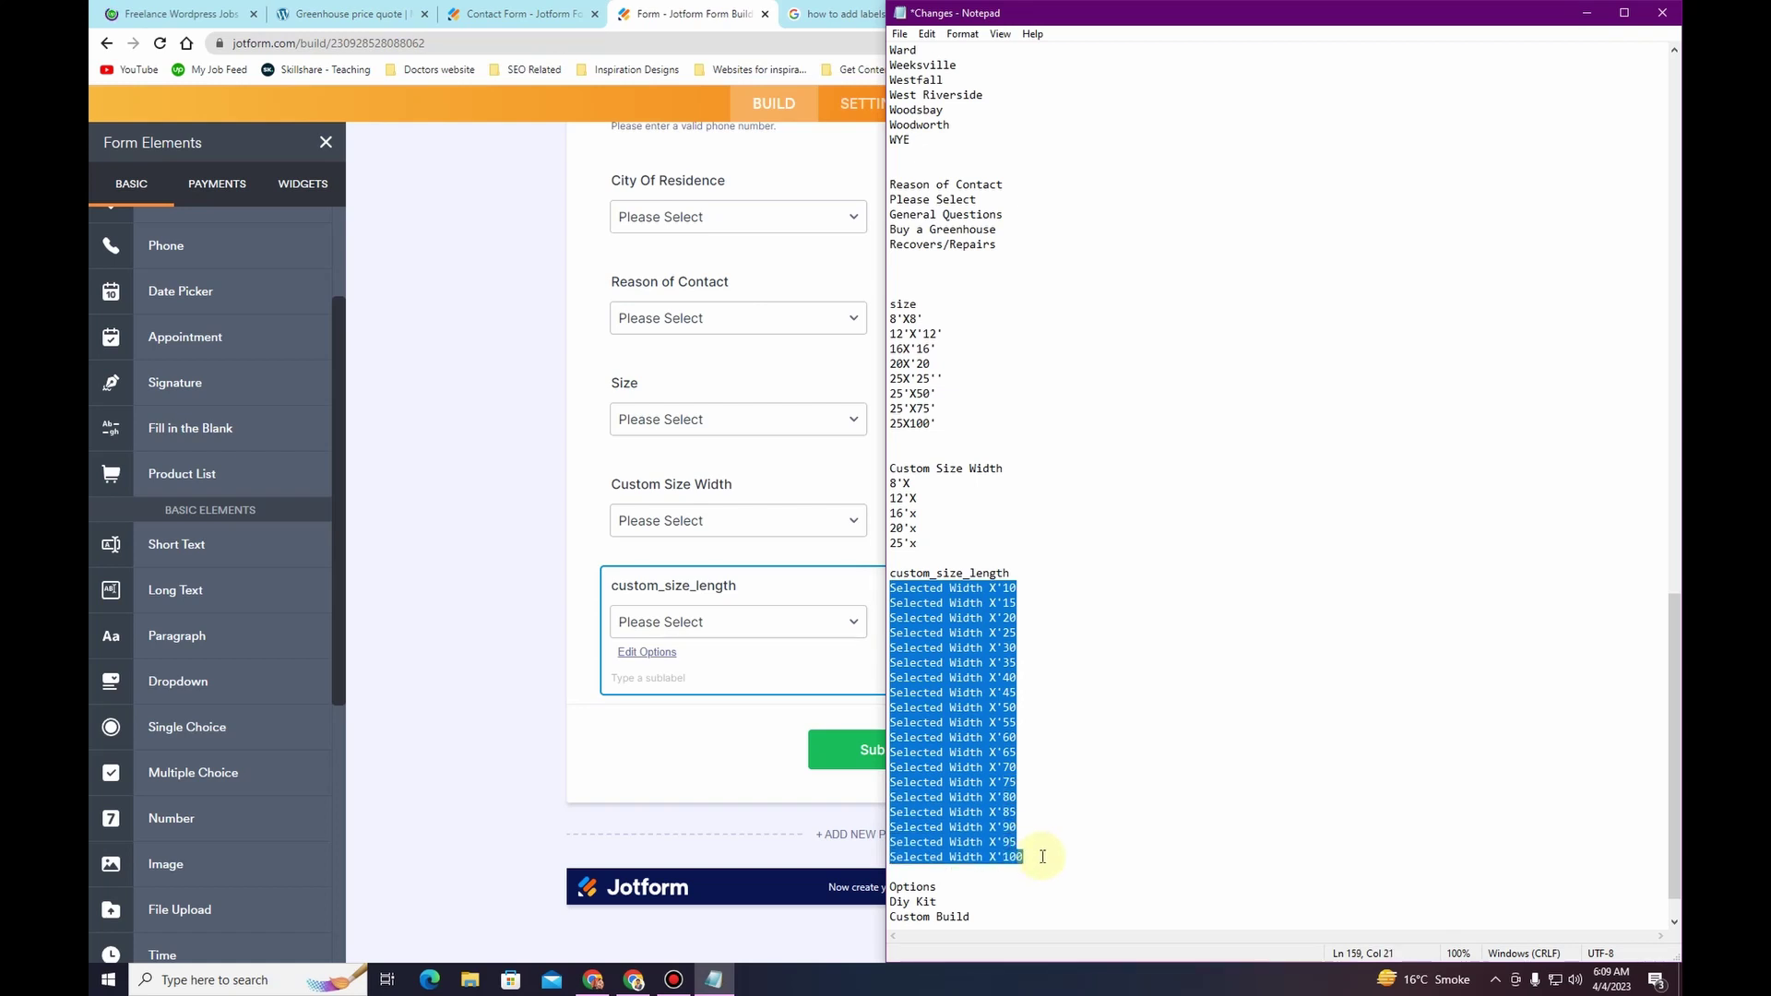
{"action": "key", "text": "alt+Tab"}
{"action": "left_click", "coordinate": [664, 645]}
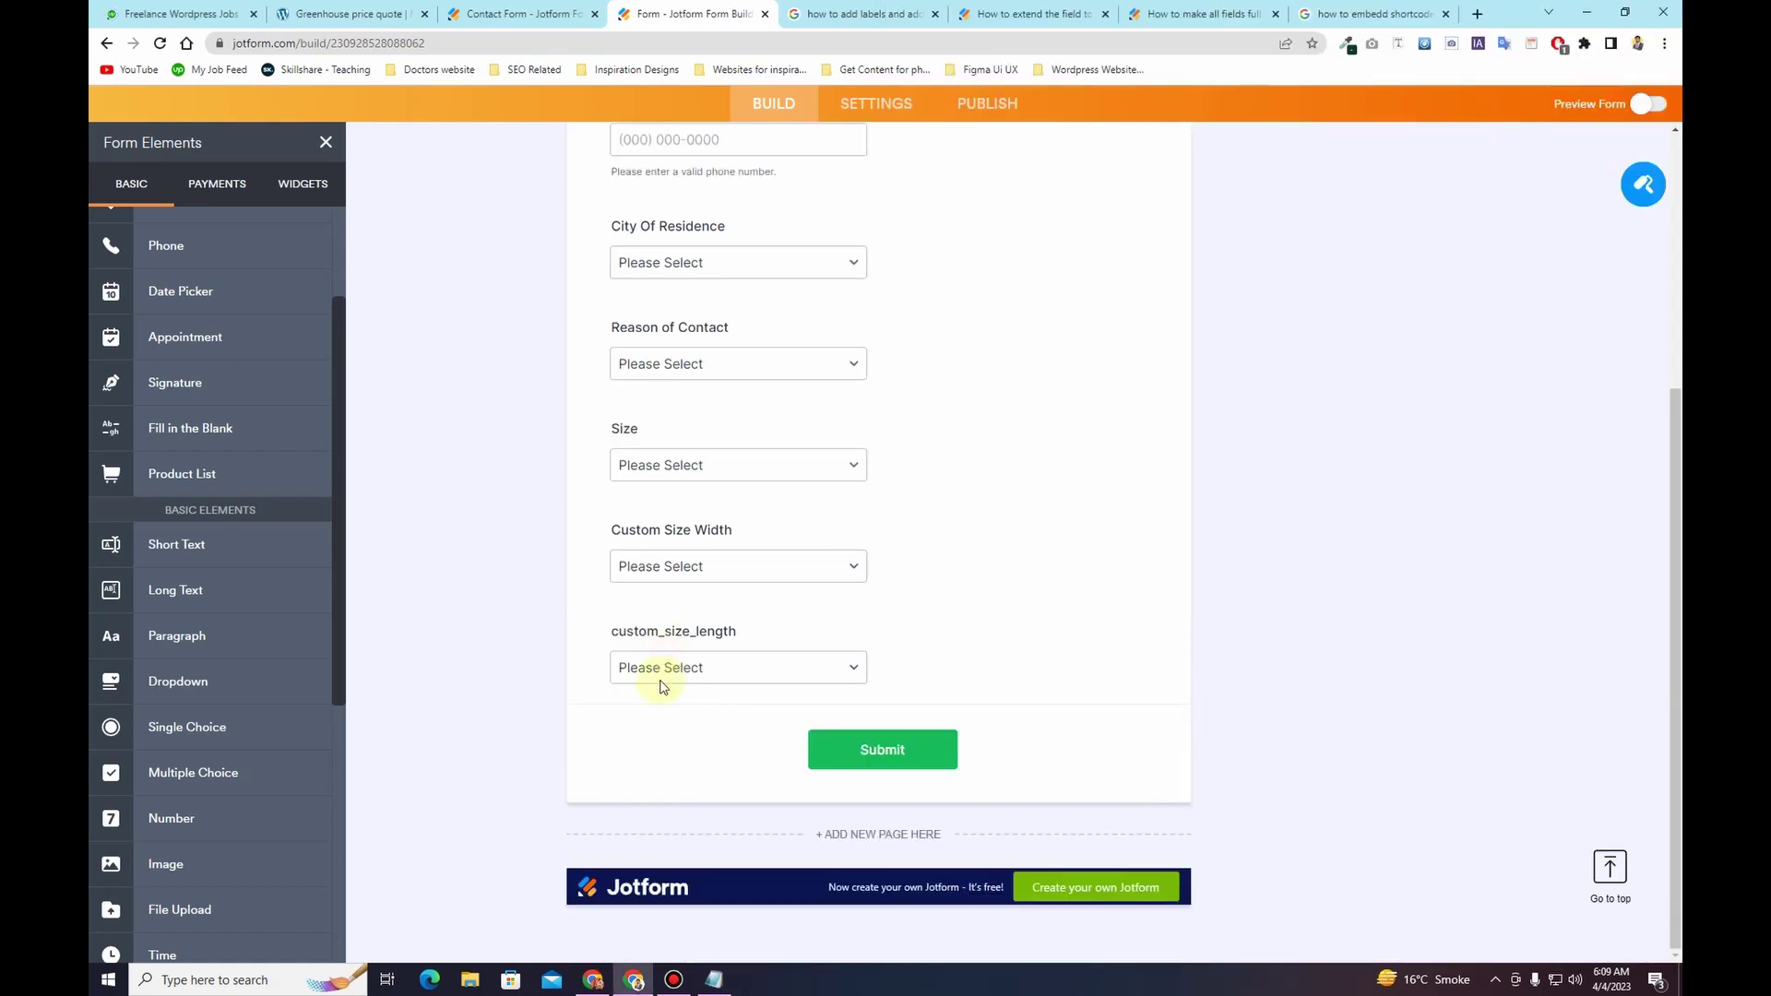
{"action": "double_click", "coordinate": [660, 683]}
{"action": "left_click", "coordinate": [1503, 185]}
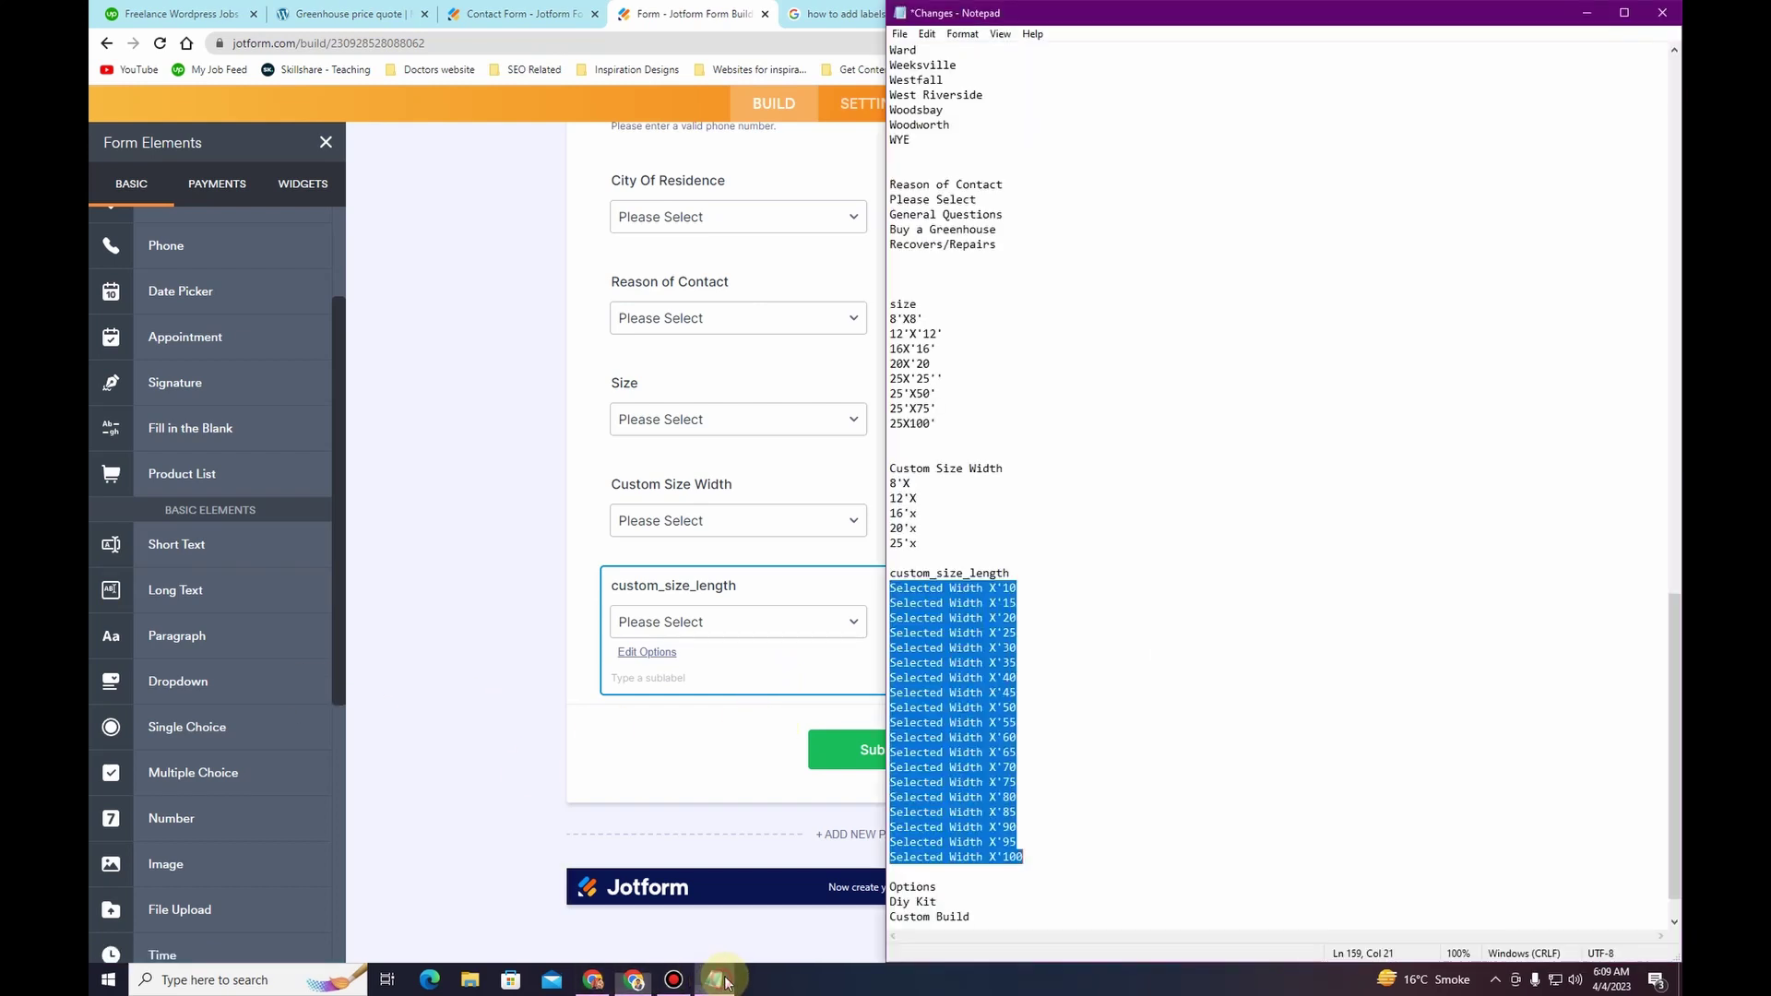
{"action": "left_click", "coordinate": [714, 979]}
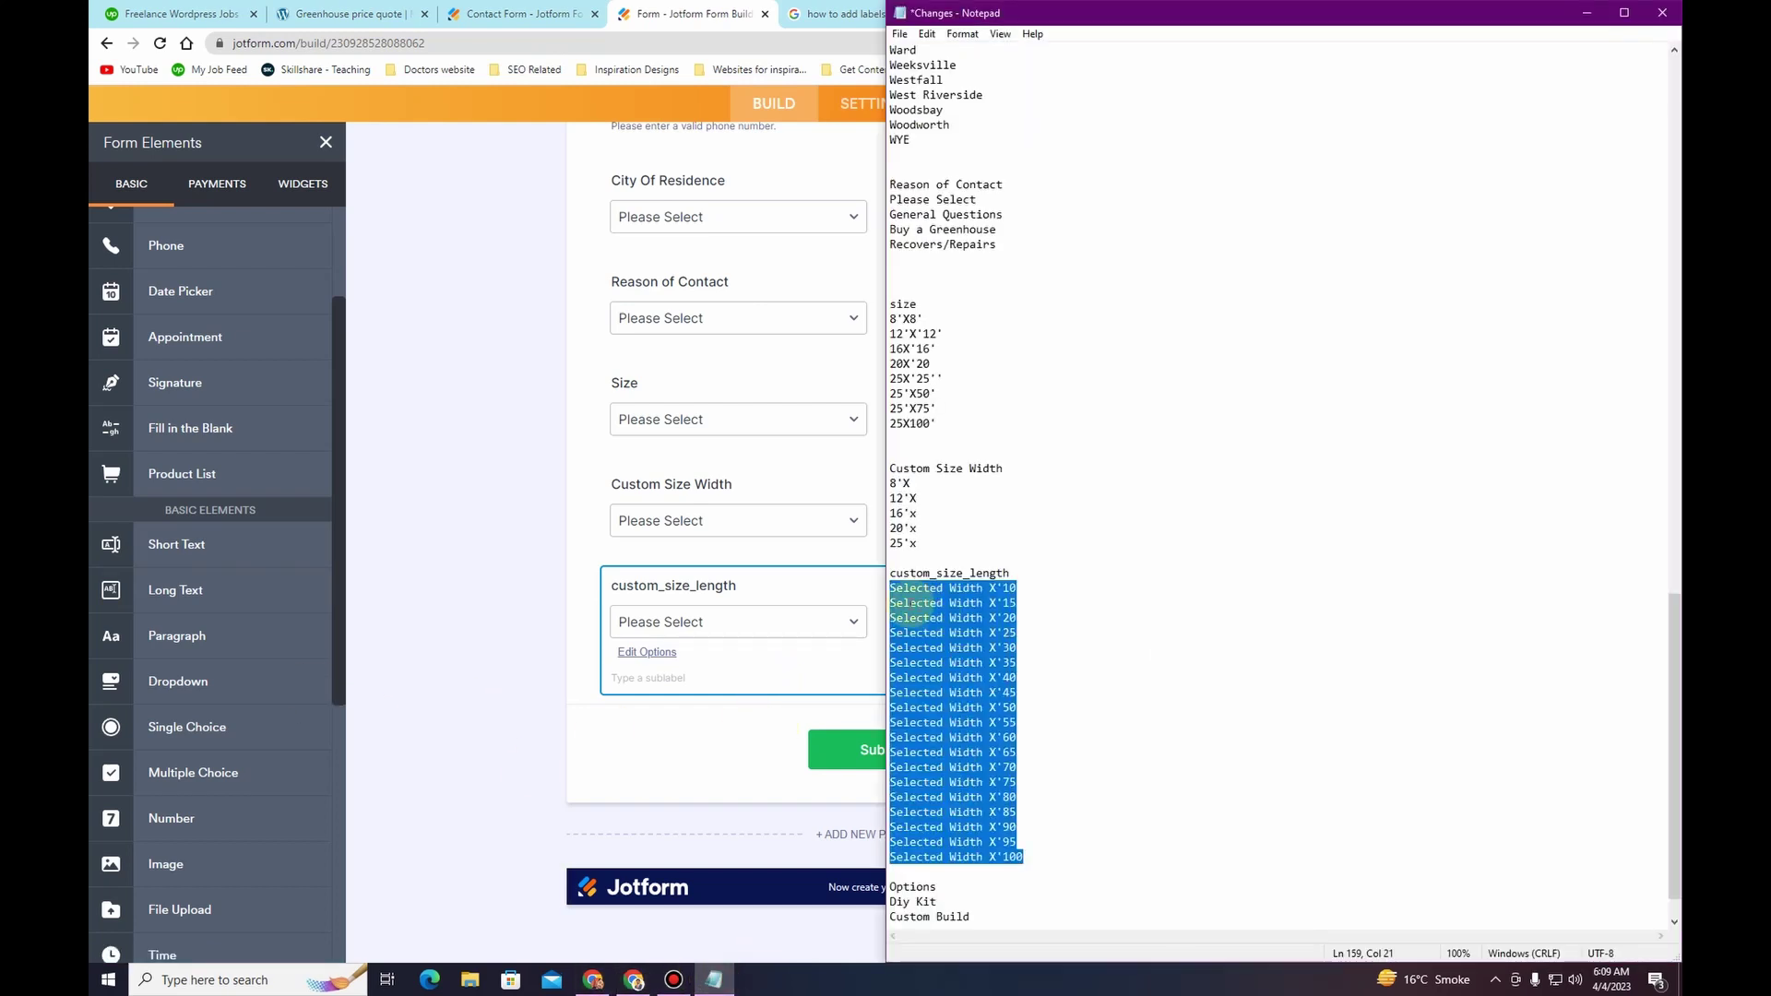
{"action": "left_click_drag", "start_coordinate": [937, 841], "coordinate": [888, 841]}
{"action": "key", "text": "ctrl+c"}
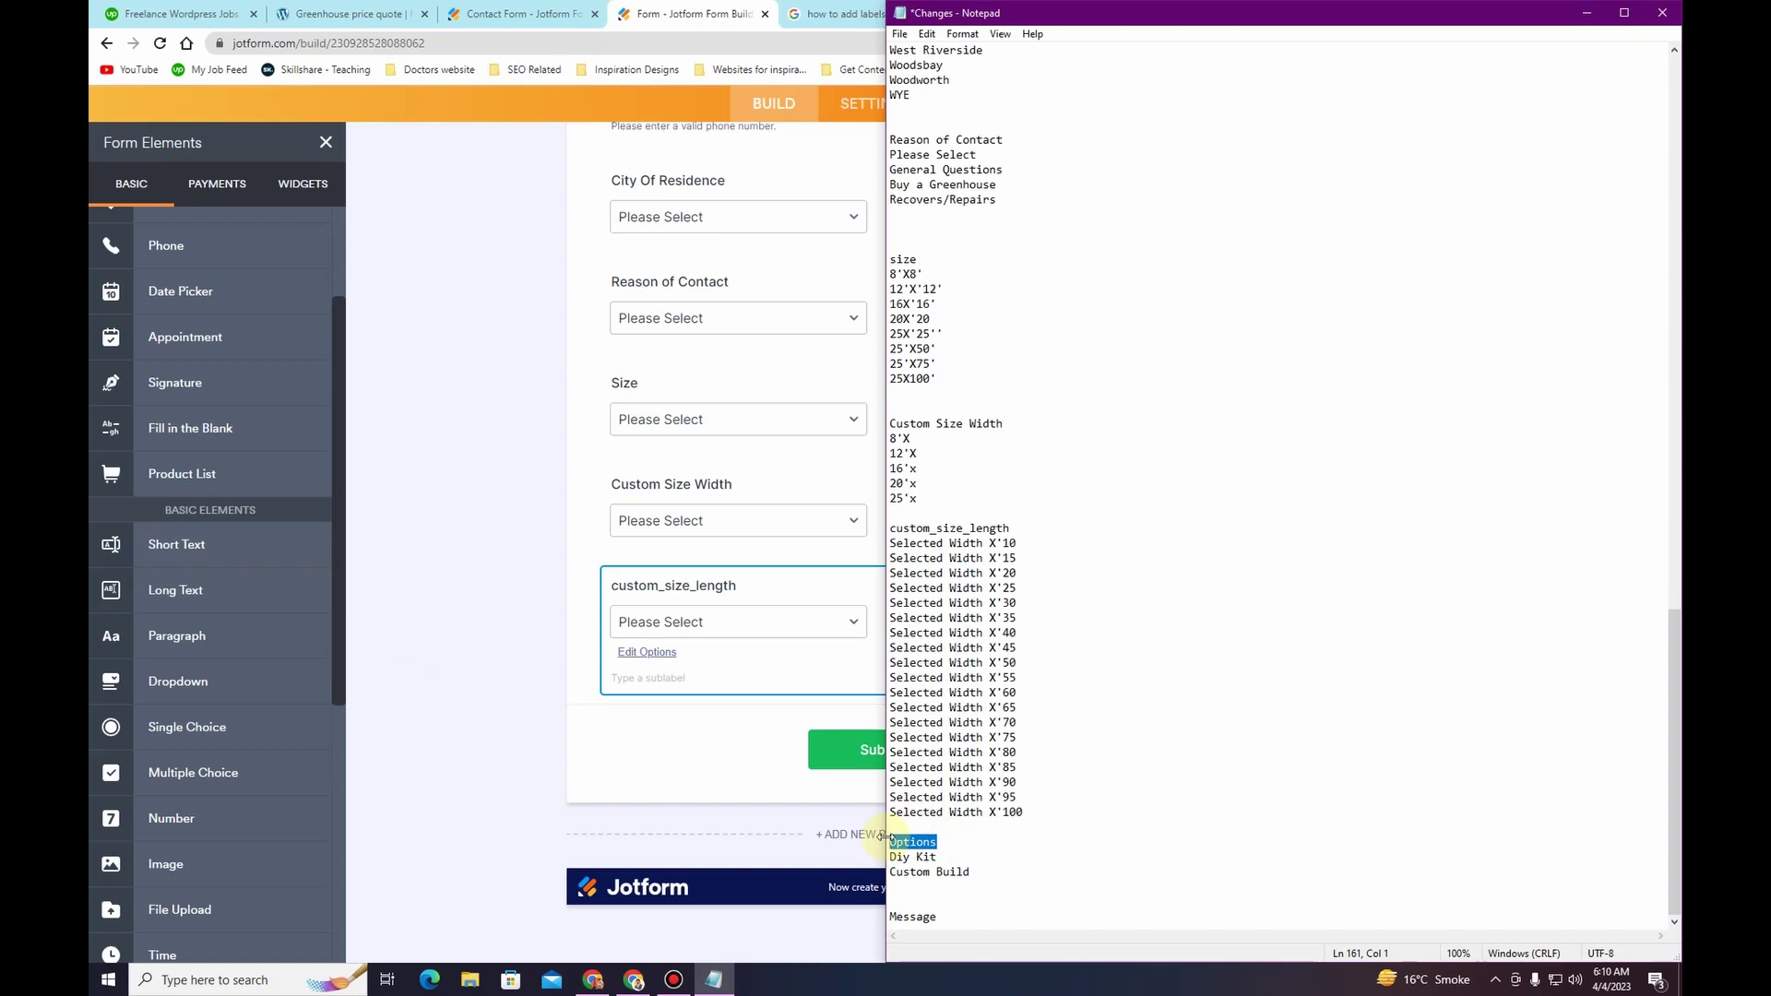
Step: Add a dropdown labelled 'Options' below custom_size_length
{"action": "left_click", "coordinate": [178, 681]}
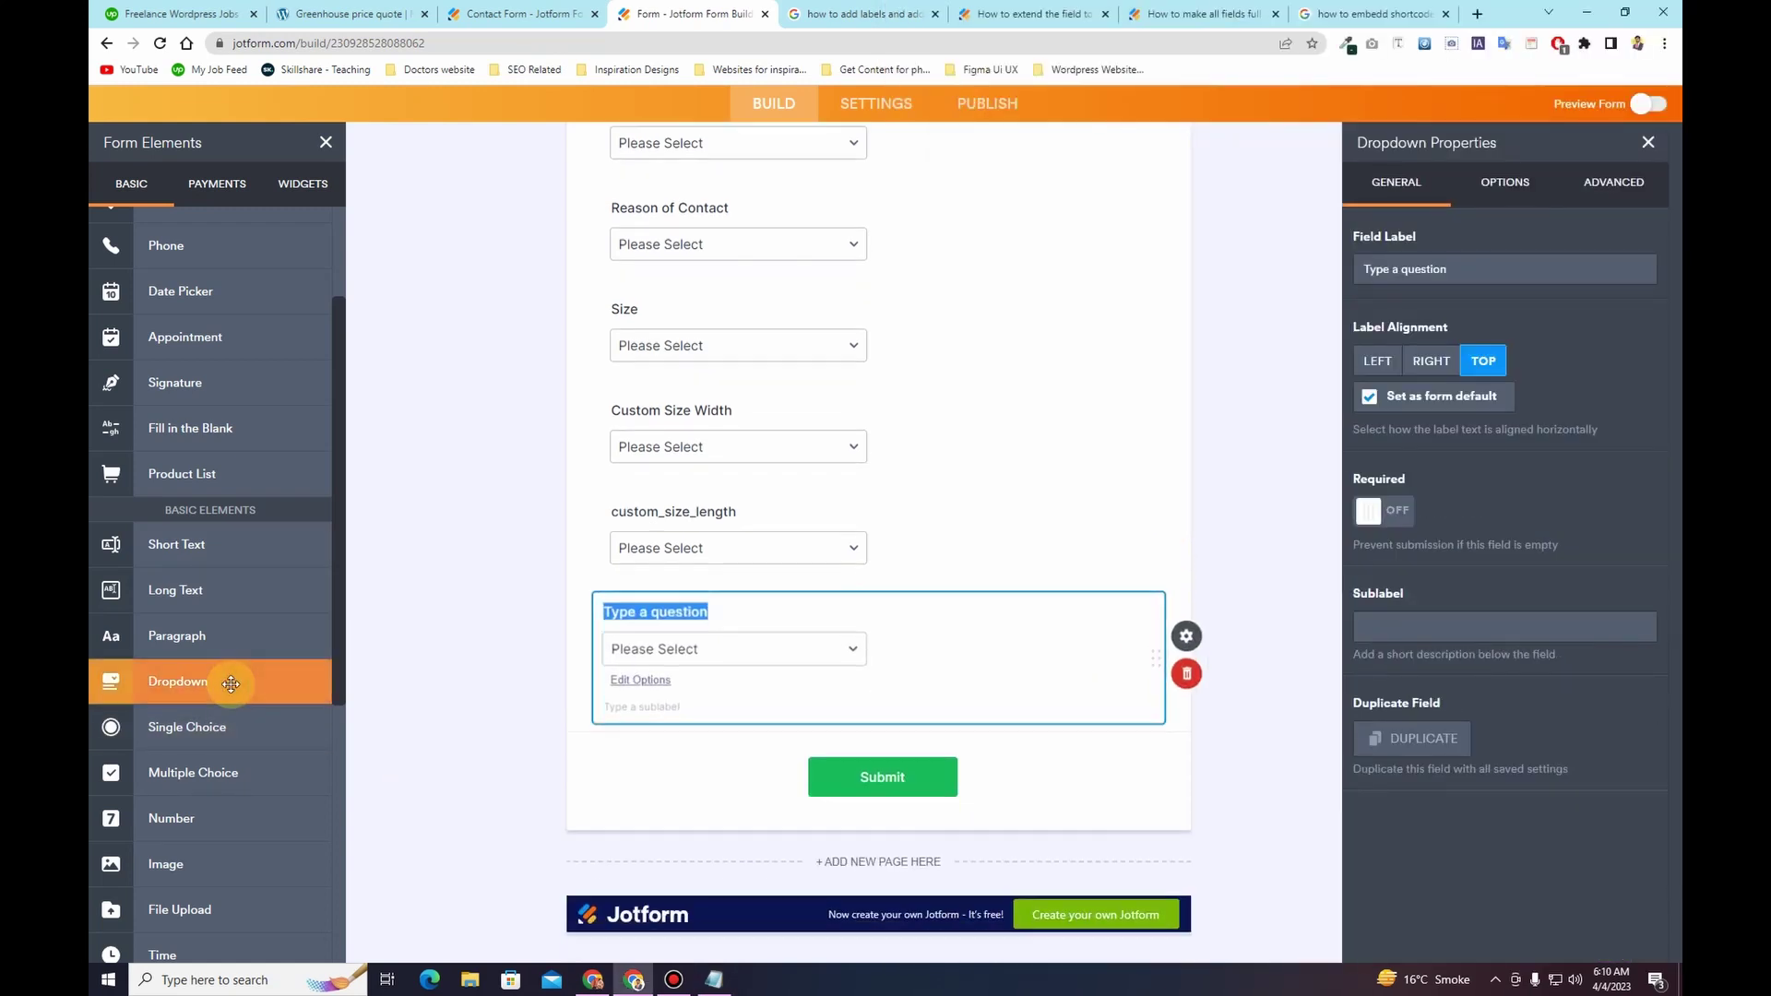
{"action": "left_click", "coordinate": [1434, 258]}
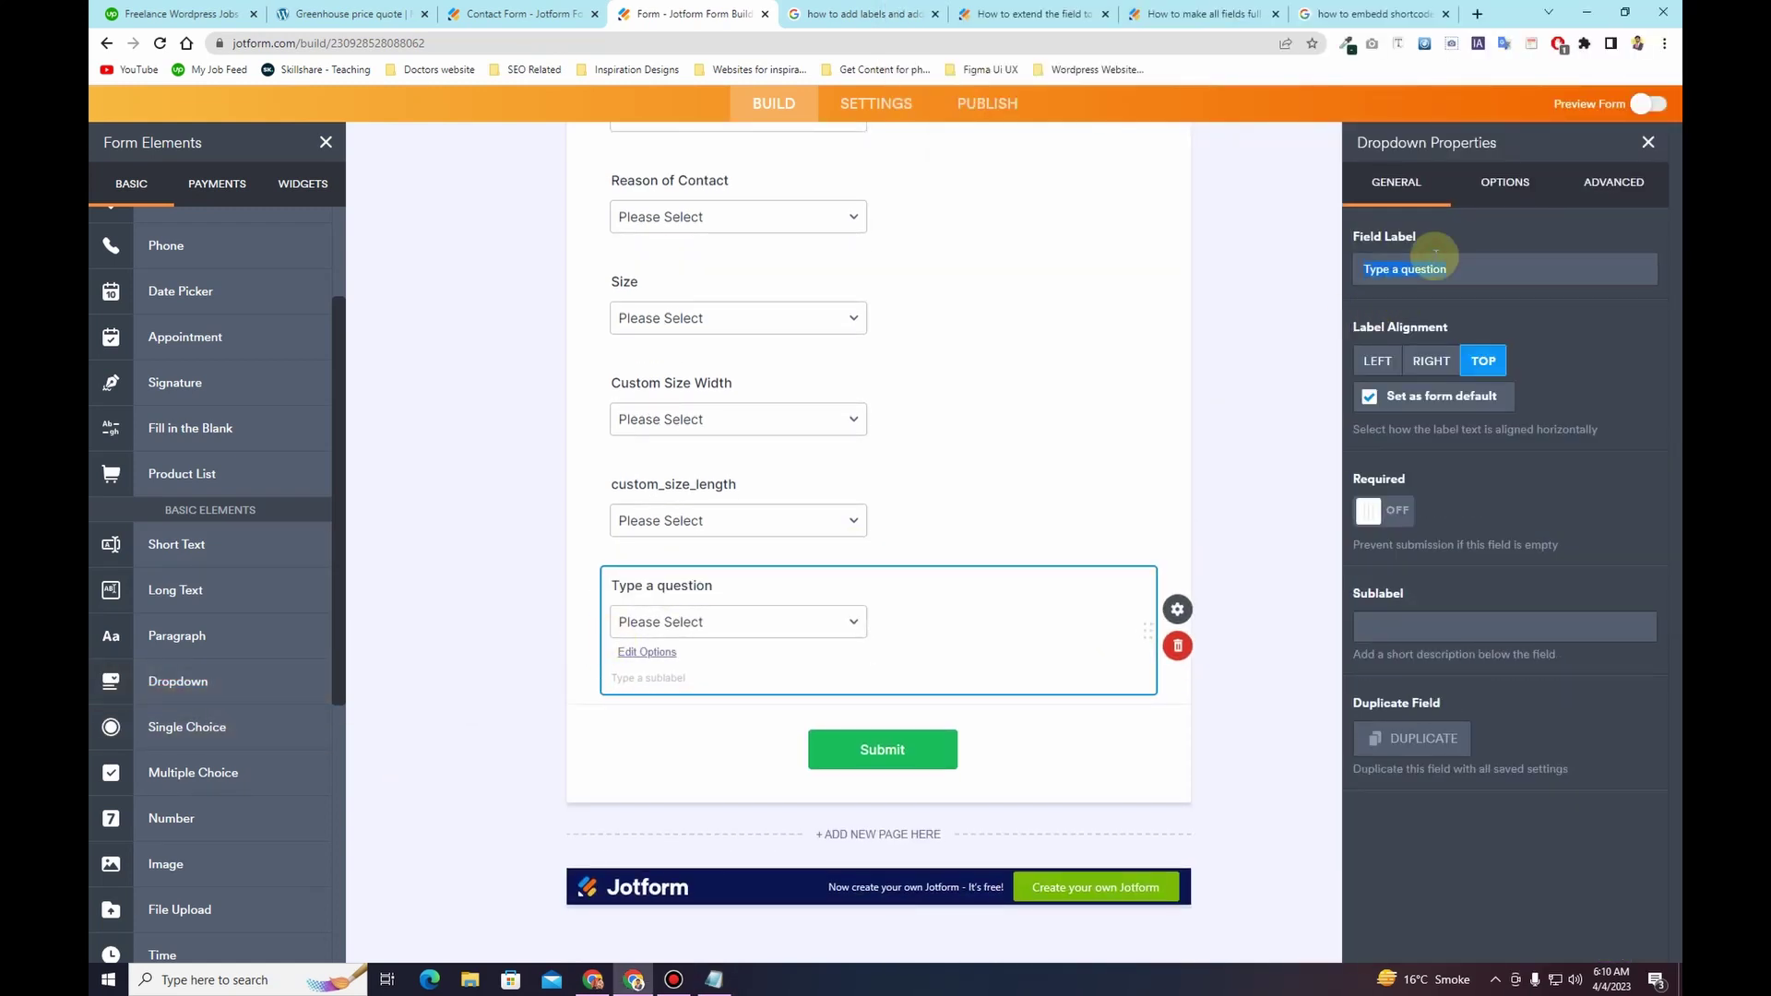
{"action": "key", "text": "ctrl+v"}
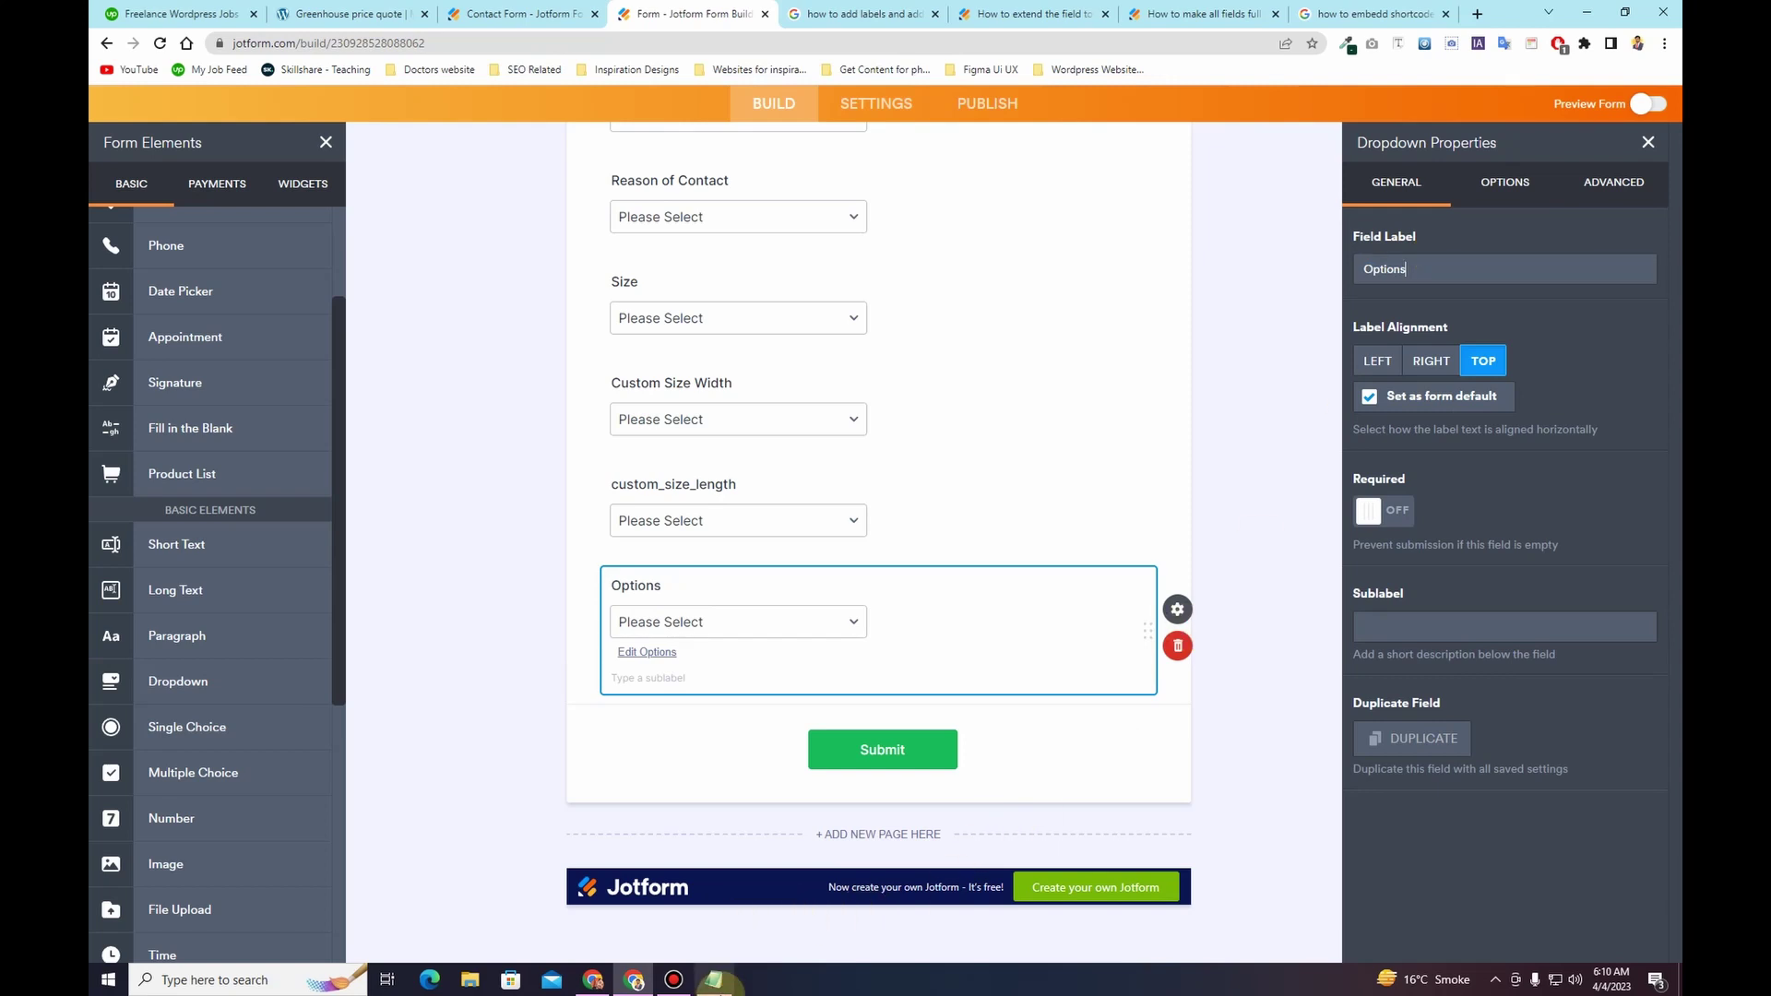
Step: Give the Options dropdown the choices Diy Kit and Custom Build
{"action": "left_click", "coordinate": [713, 979]}
{"action": "left_click_drag", "start_coordinate": [970, 872], "coordinate": [883, 858]}
{"action": "key", "text": "ctrl+c"}
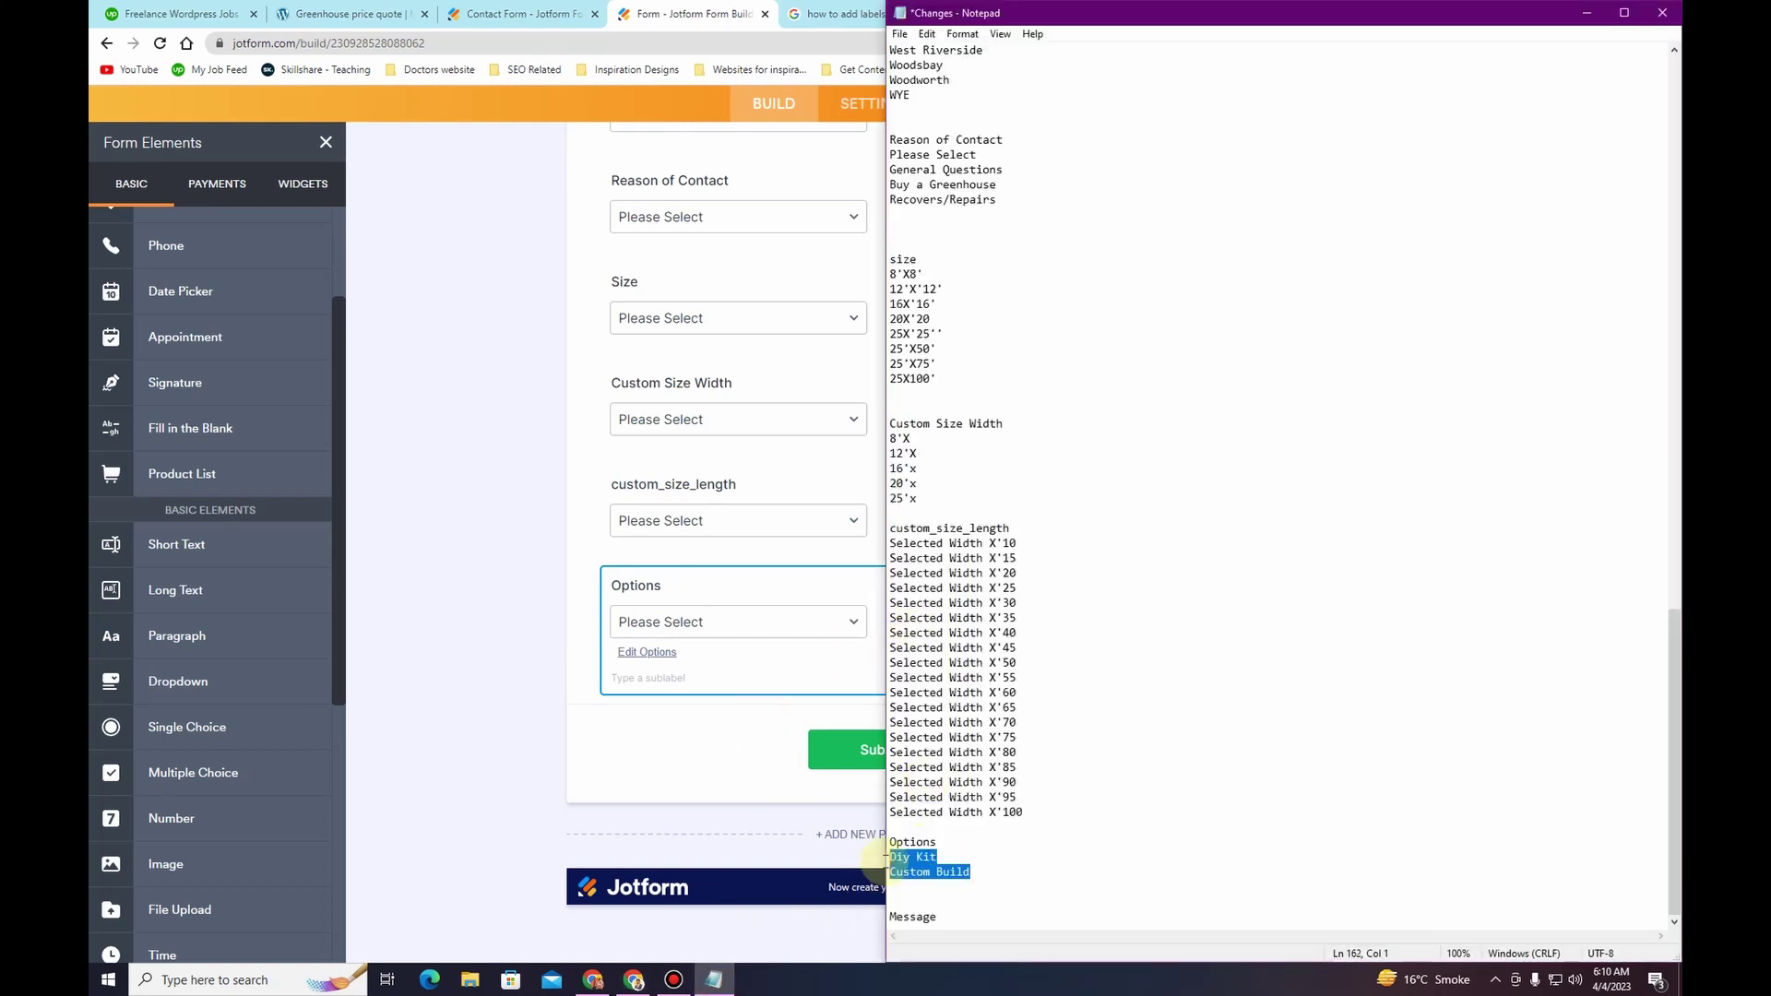
{"action": "left_click", "coordinate": [383, 736]}
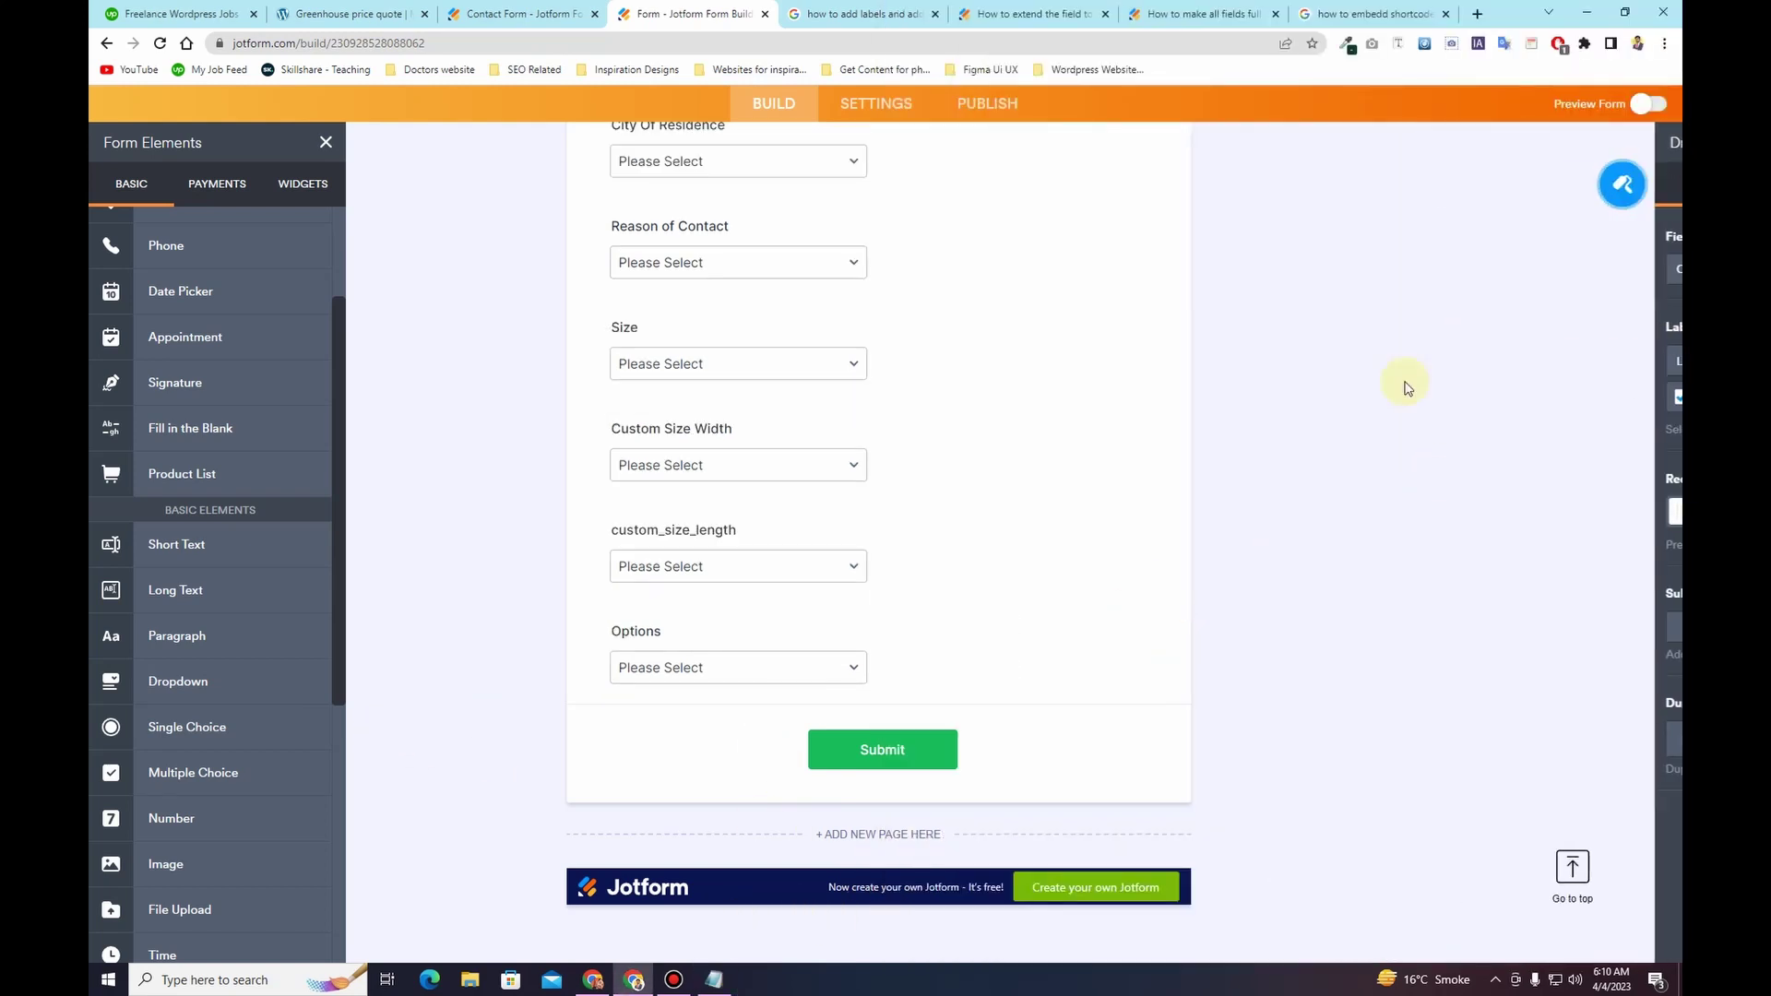
{"action": "left_click", "coordinate": [1136, 666]}
{"action": "left_click", "coordinate": [1176, 655]}
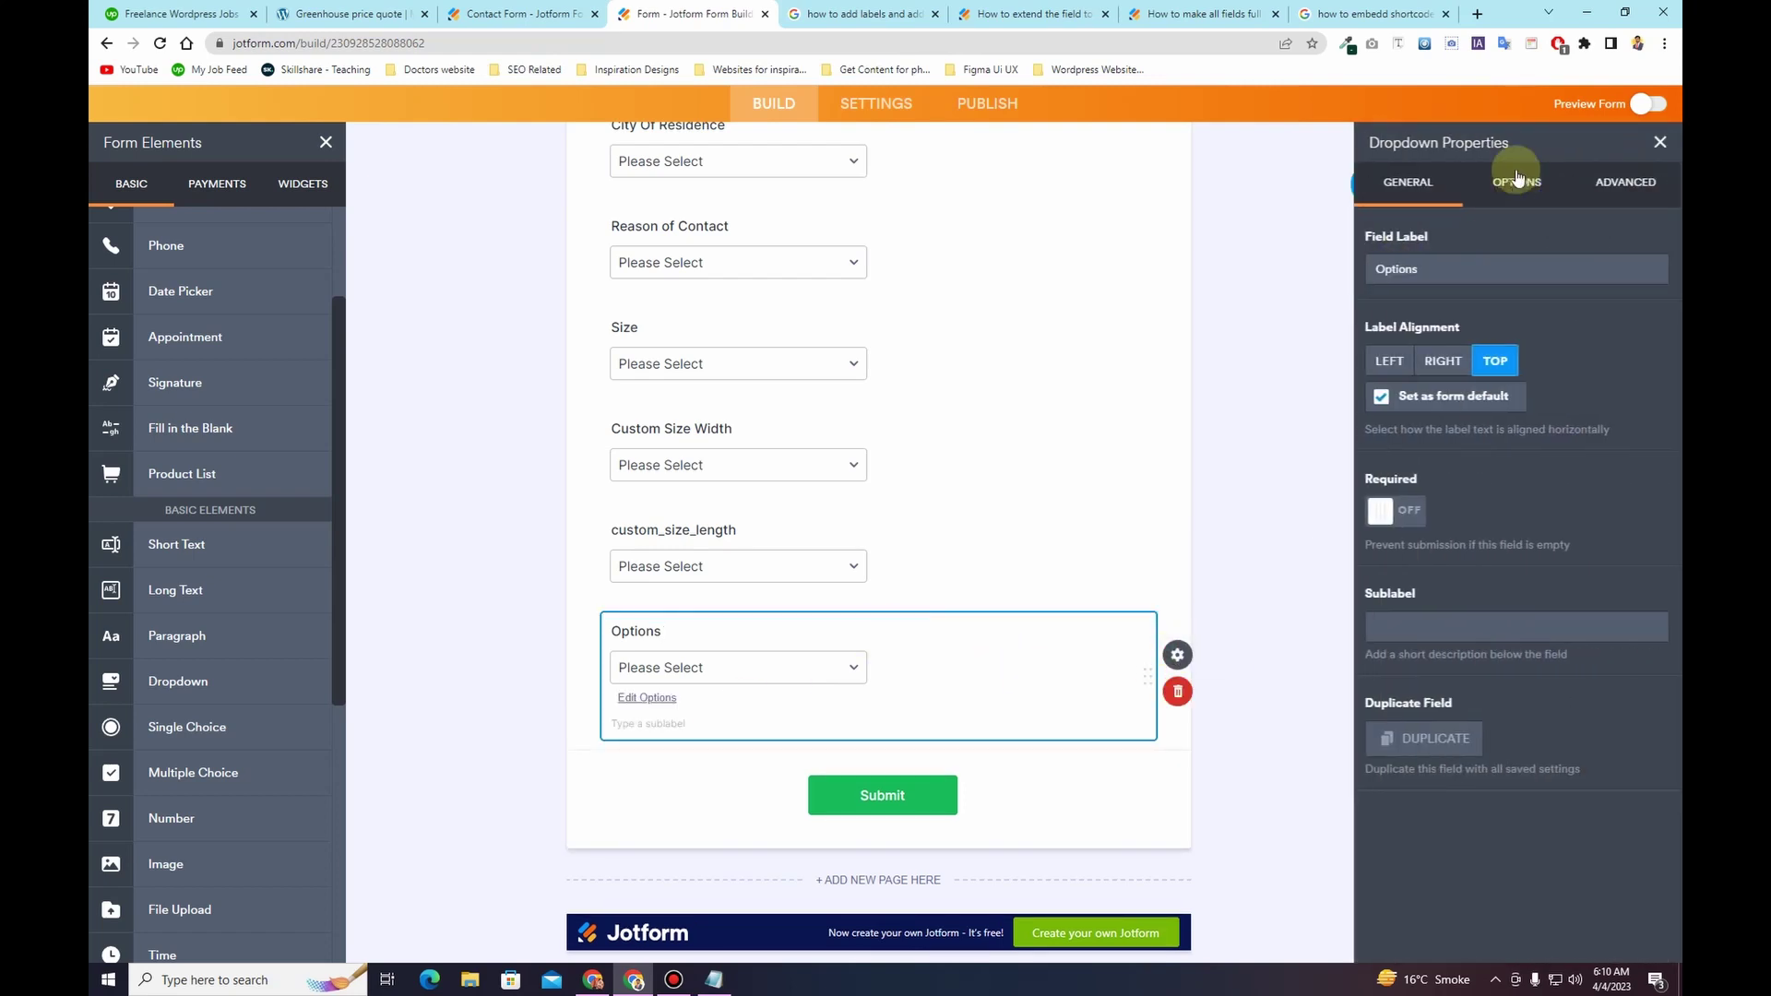
{"action": "left_click", "coordinate": [1504, 182]}
{"action": "left_click", "coordinate": [1441, 444]}
{"action": "key", "text": "ctrl+v"}
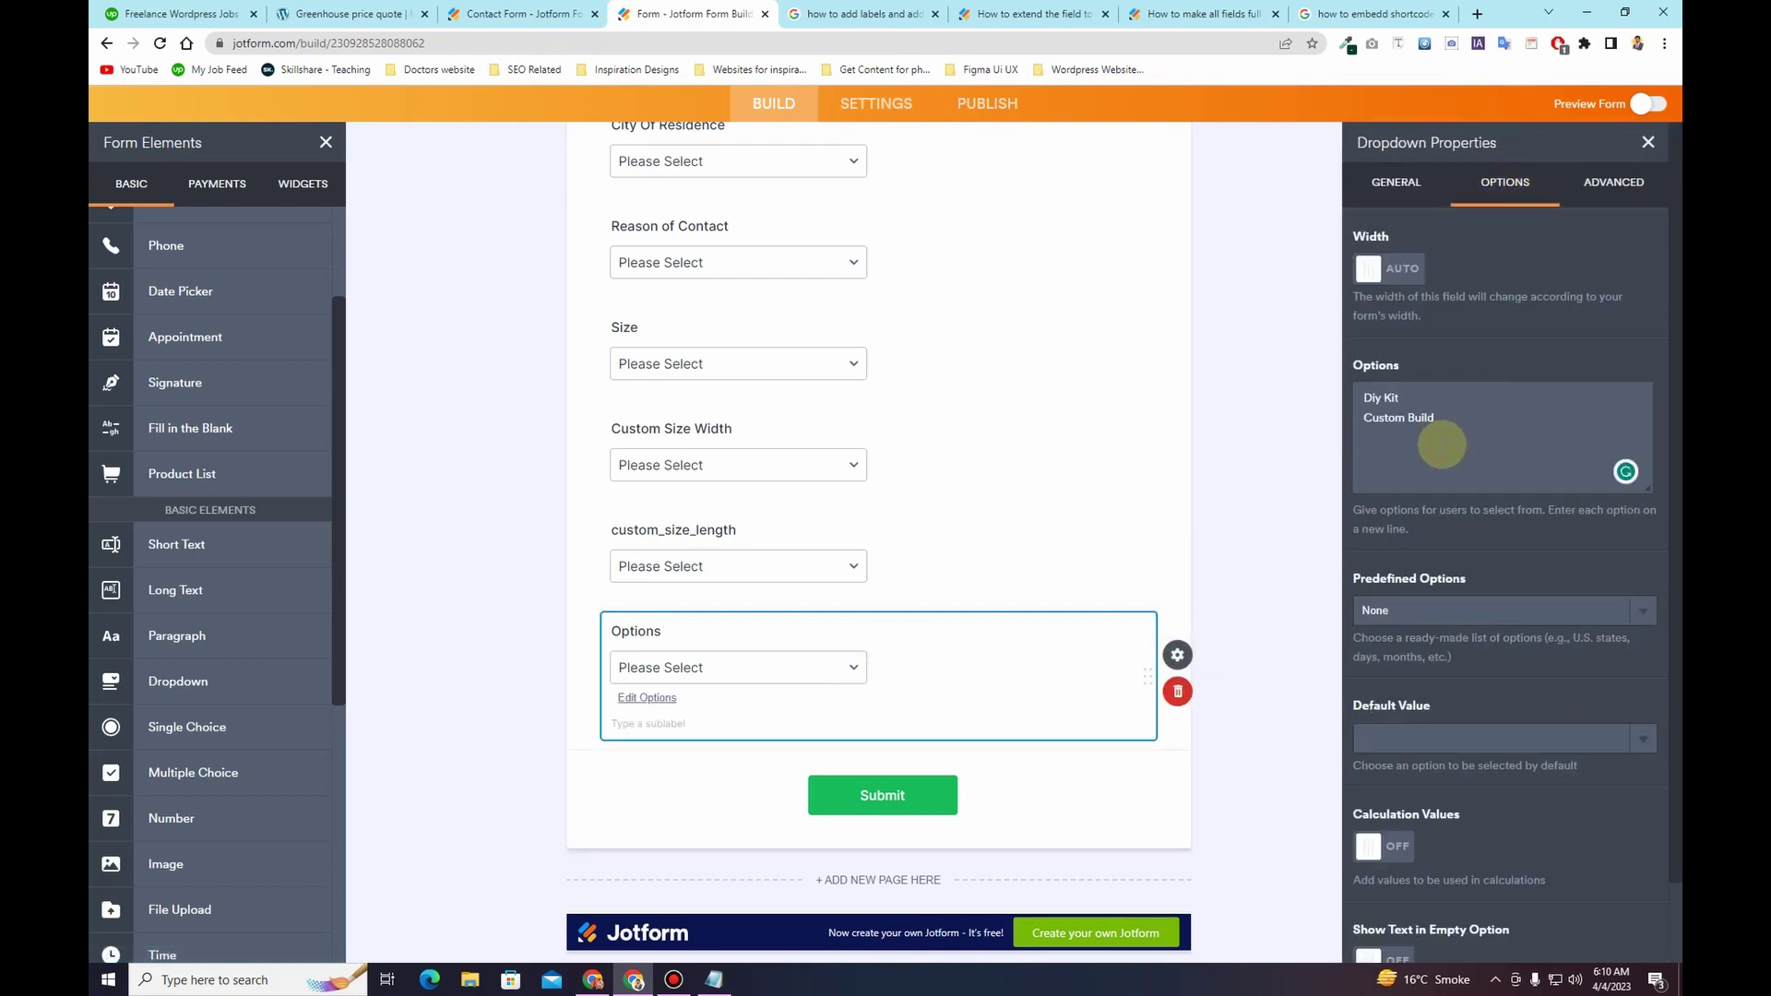
{"action": "left_click", "coordinate": [714, 980]}
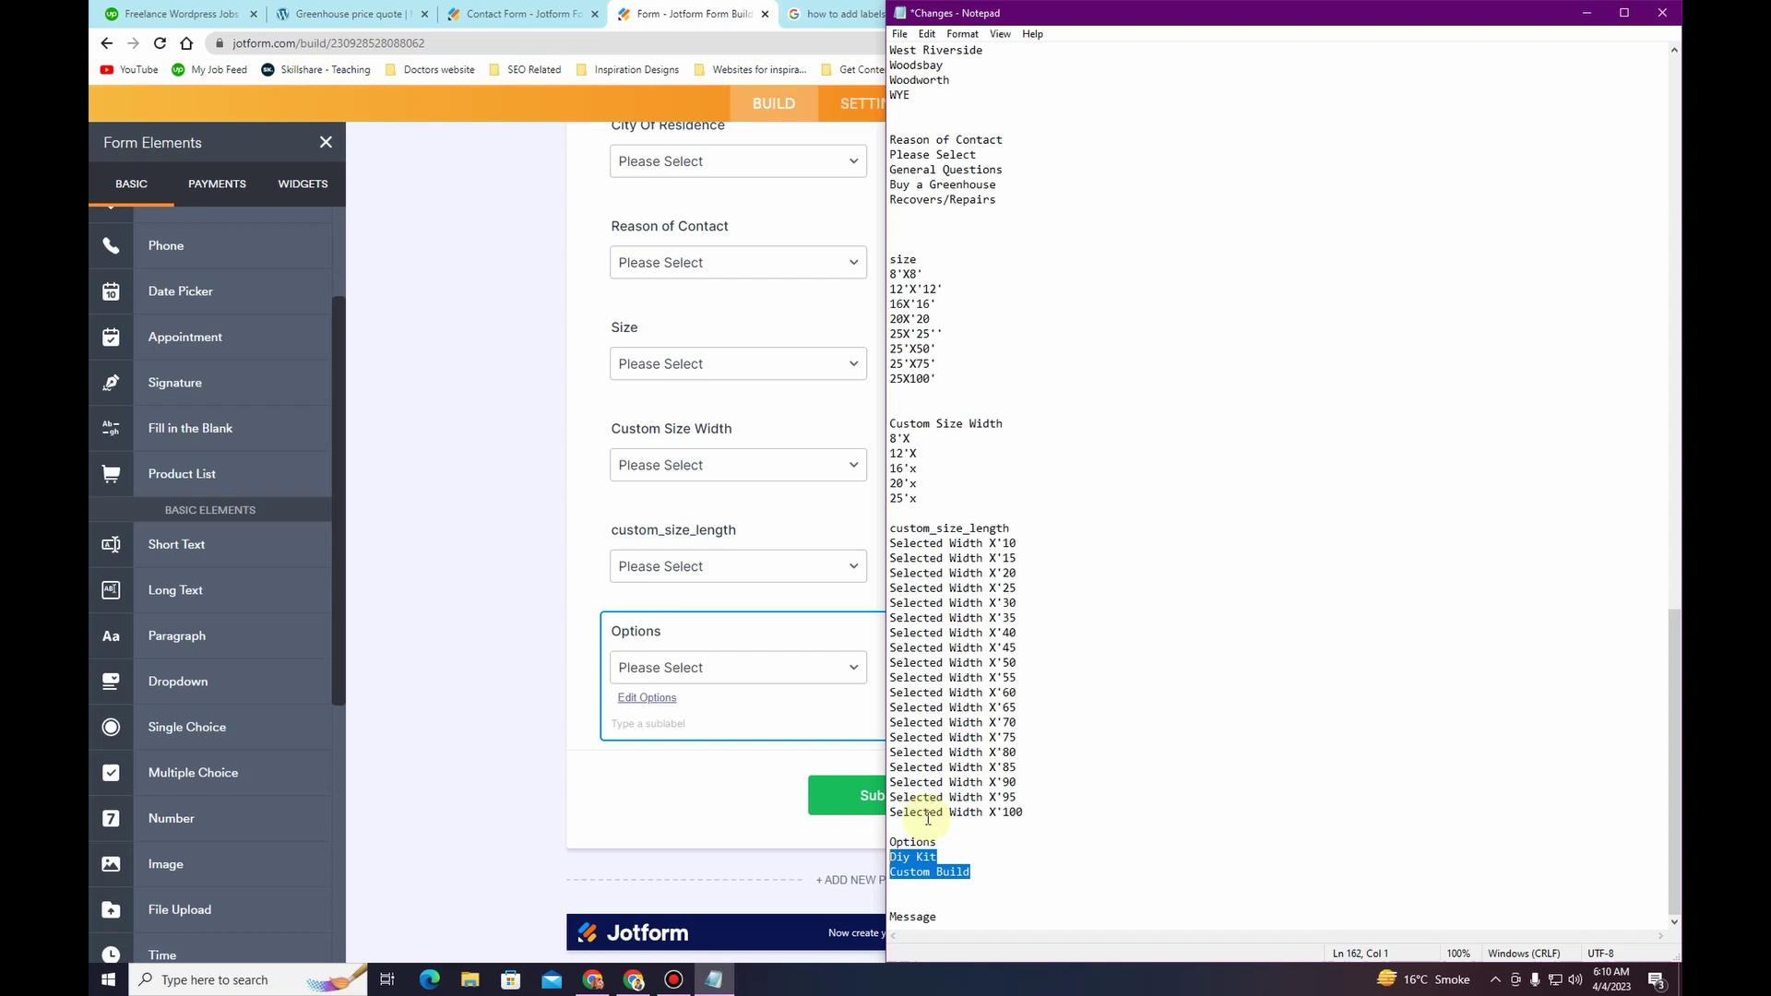
{"action": "left_click", "coordinate": [951, 922]}
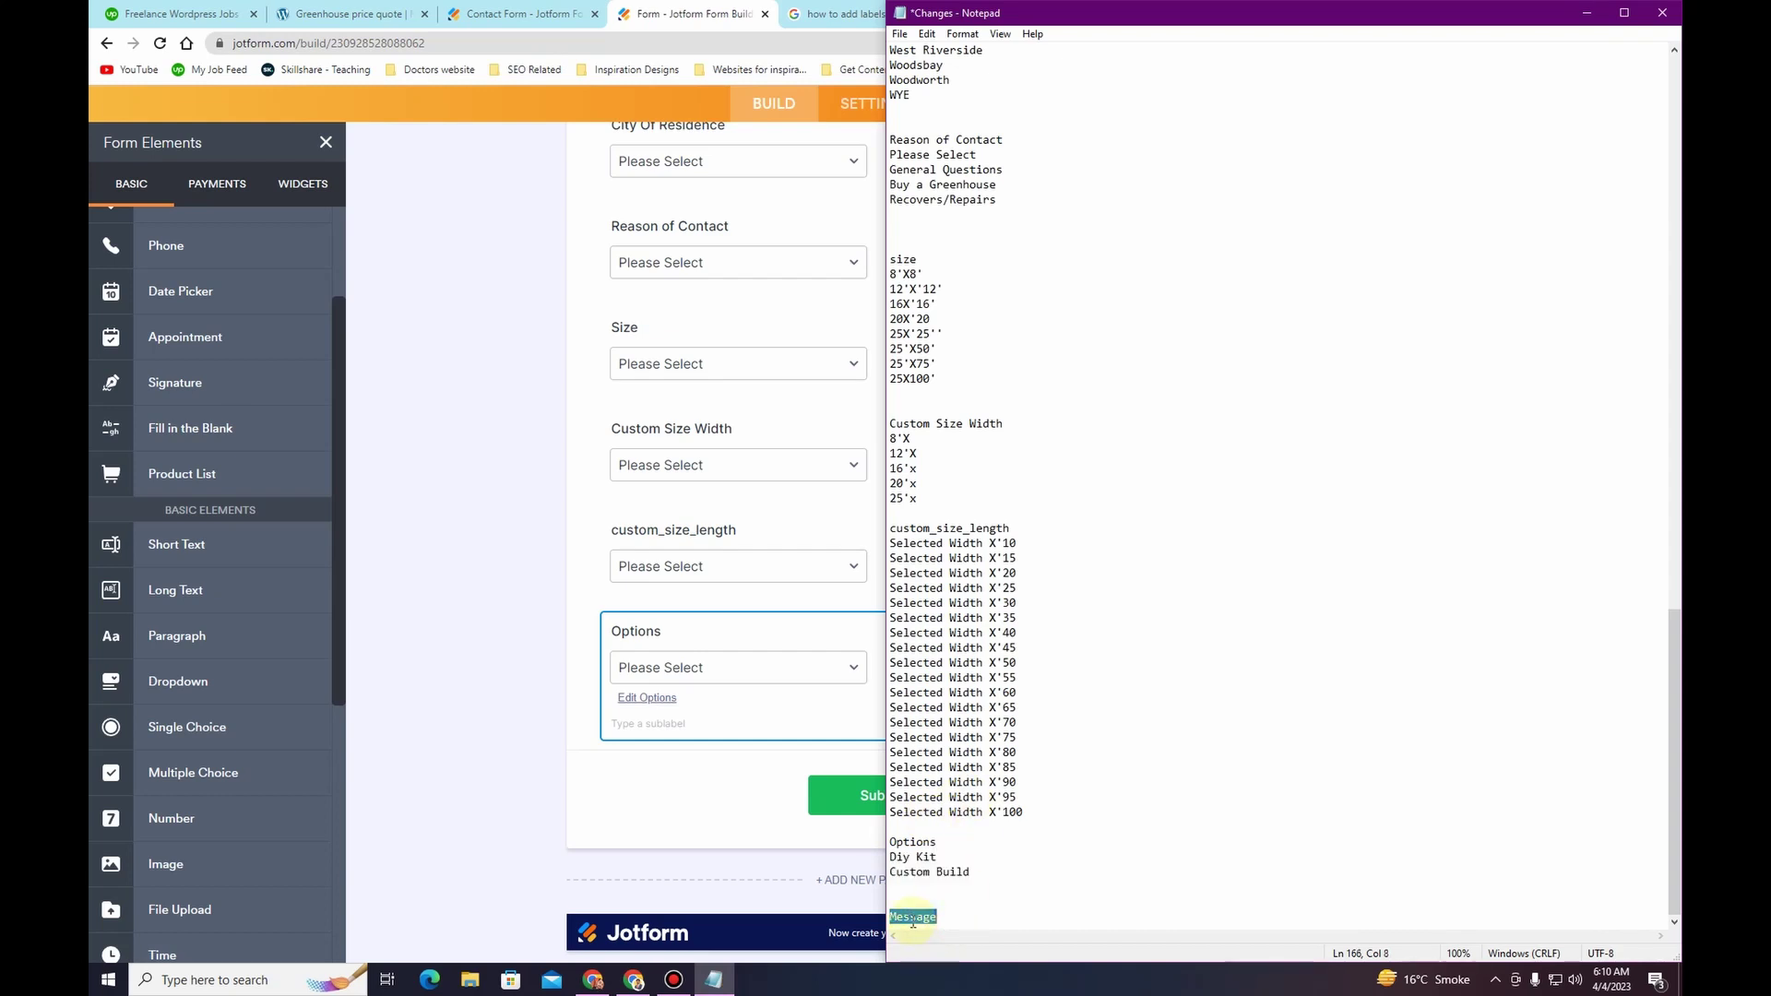
{"action": "left_click", "coordinate": [446, 716]}
Step: Add a long text field labelled 'Message' below Options
{"action": "scroll", "coordinate": [216, 728], "scroll_direction": "down", "scroll_amount": 3}
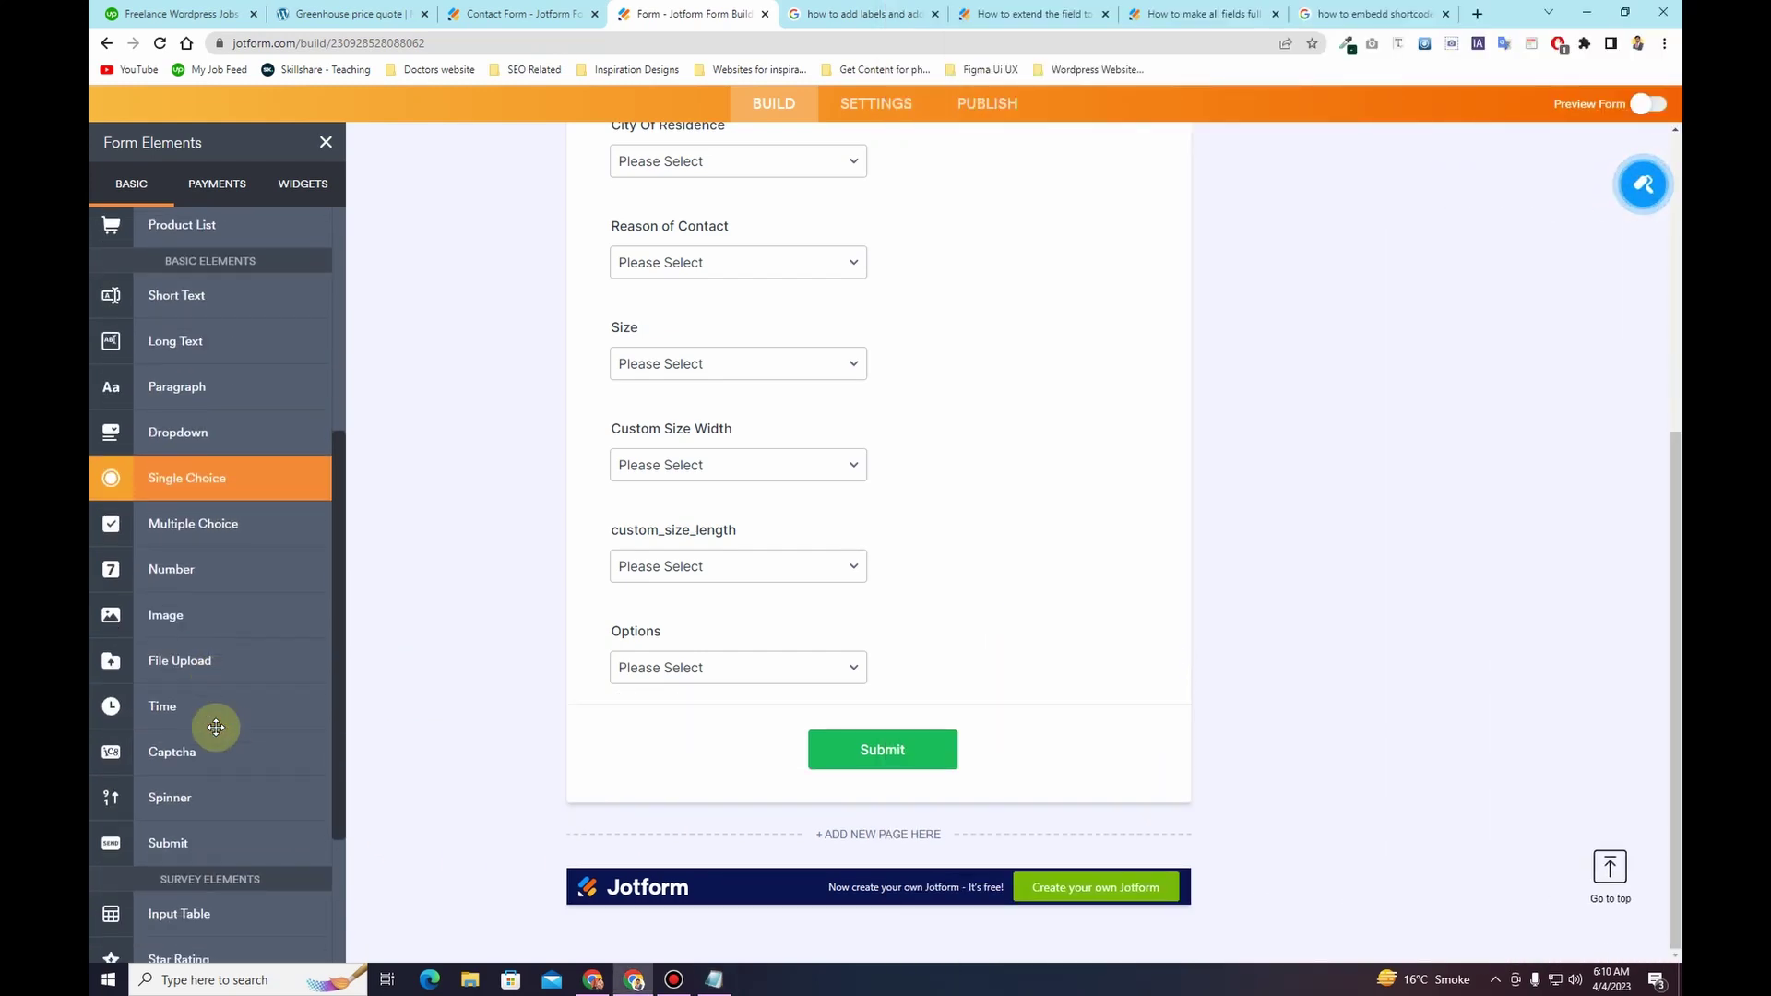
{"action": "scroll", "coordinate": [216, 728], "scroll_direction": "down", "scroll_amount": 2}
{"action": "scroll", "coordinate": [237, 668], "scroll_direction": "up", "scroll_amount": 3}
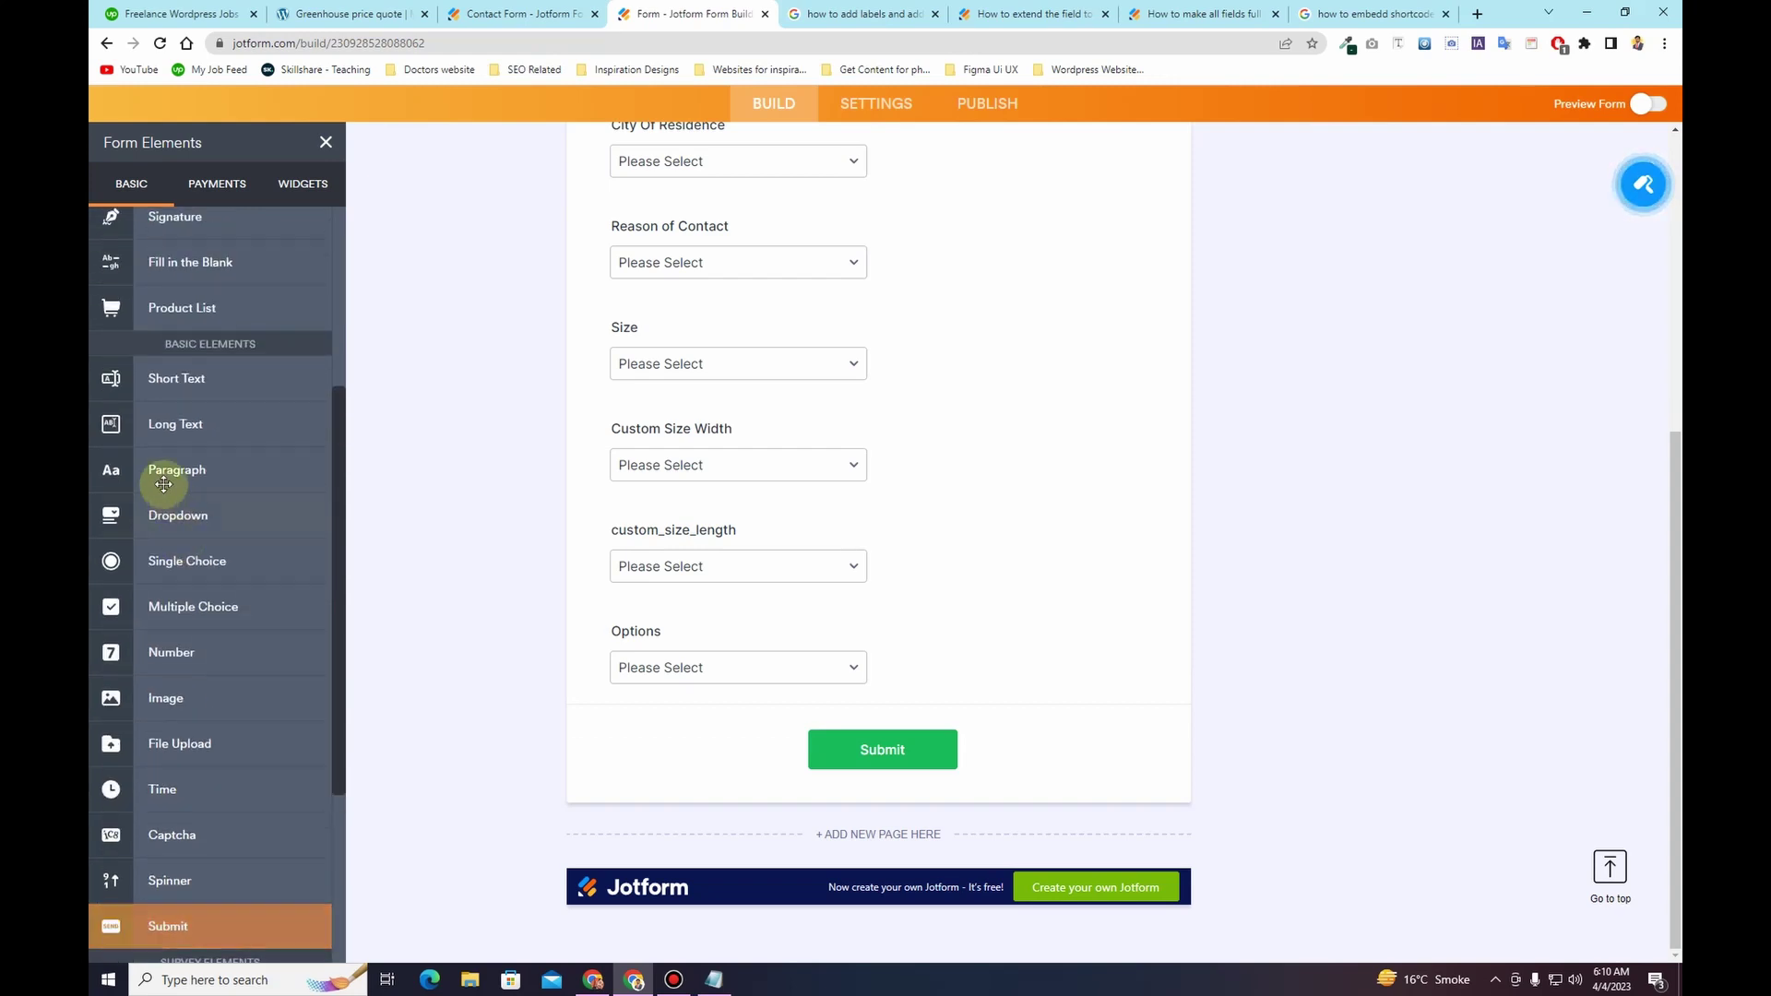
{"action": "left_click", "coordinate": [224, 421]}
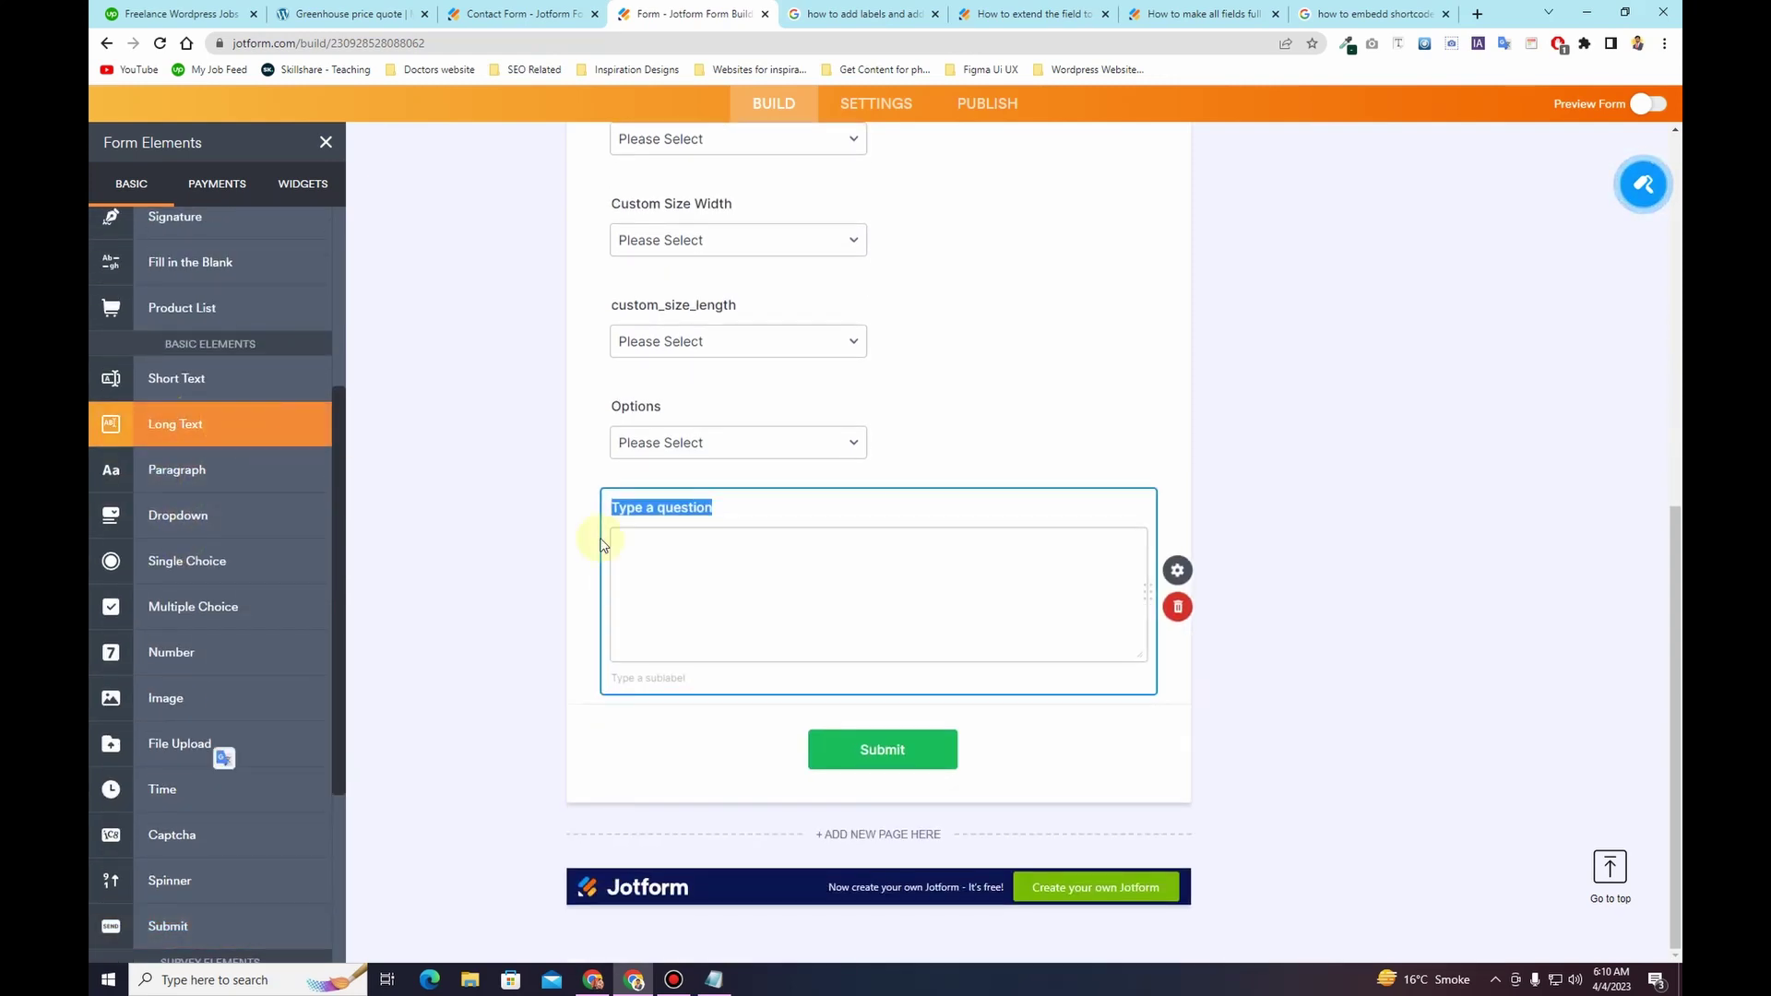
{"action": "left_click", "coordinate": [687, 507]}
{"action": "left_click", "coordinate": [1177, 570]}
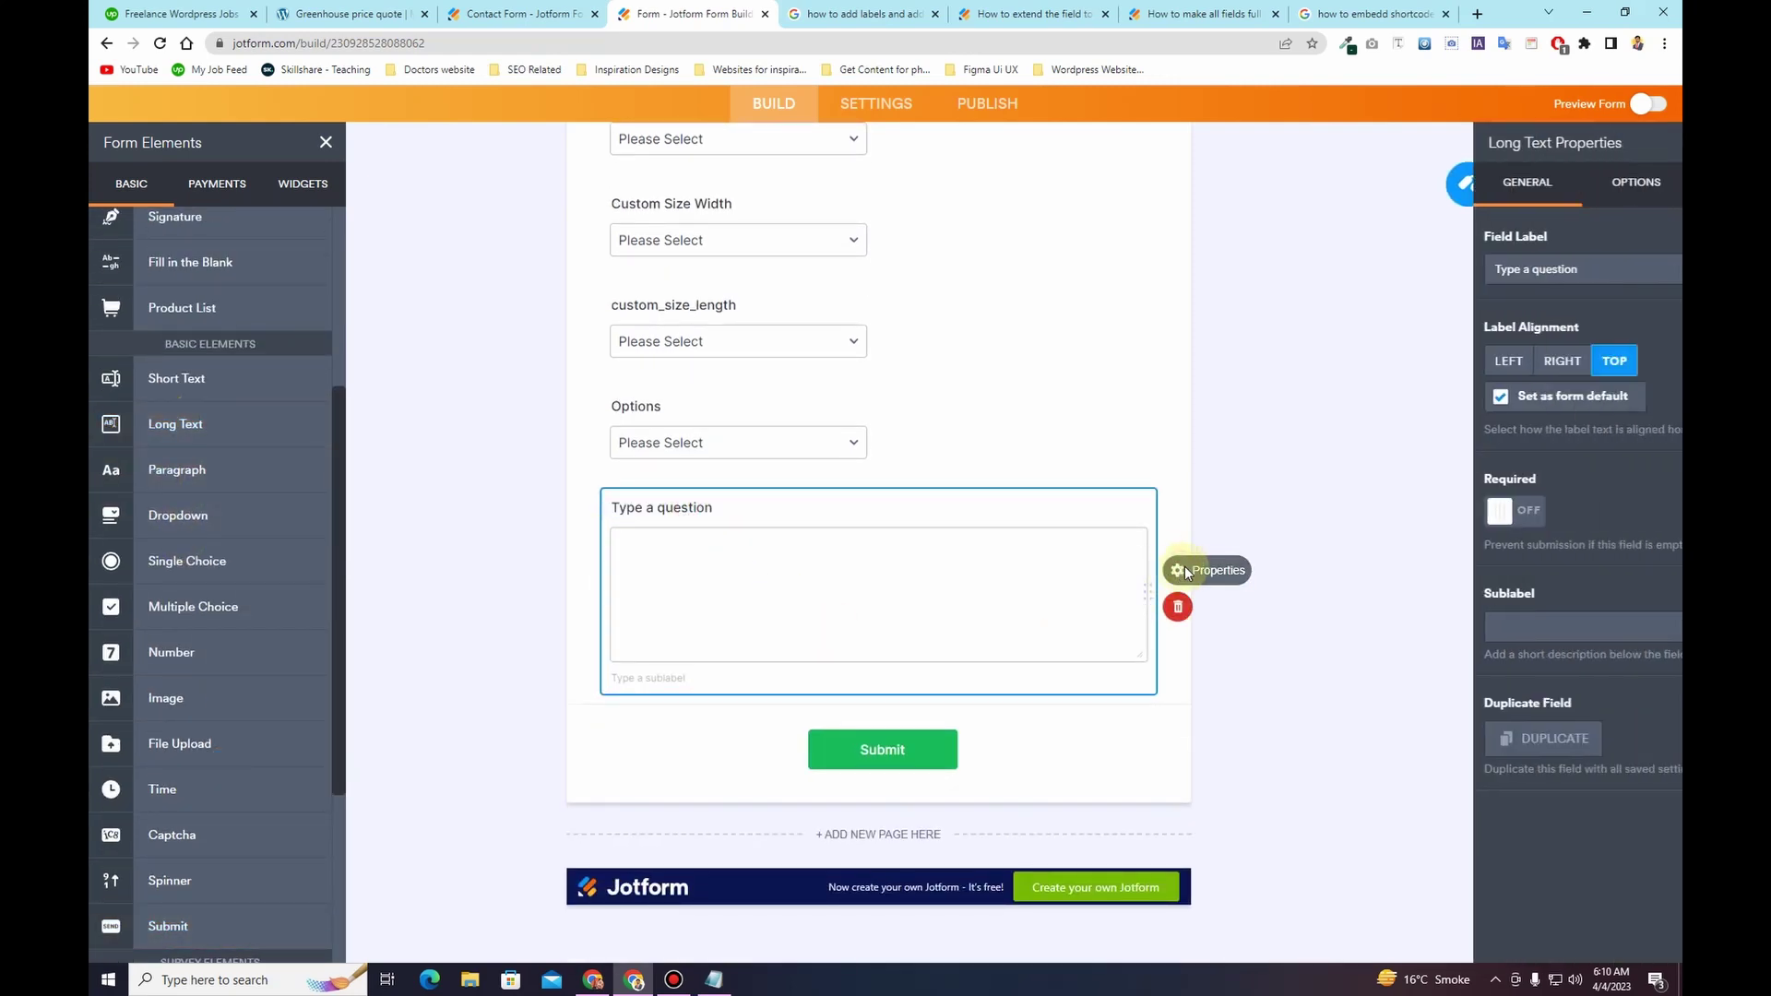
{"action": "triple_click", "coordinate": [1470, 266]}
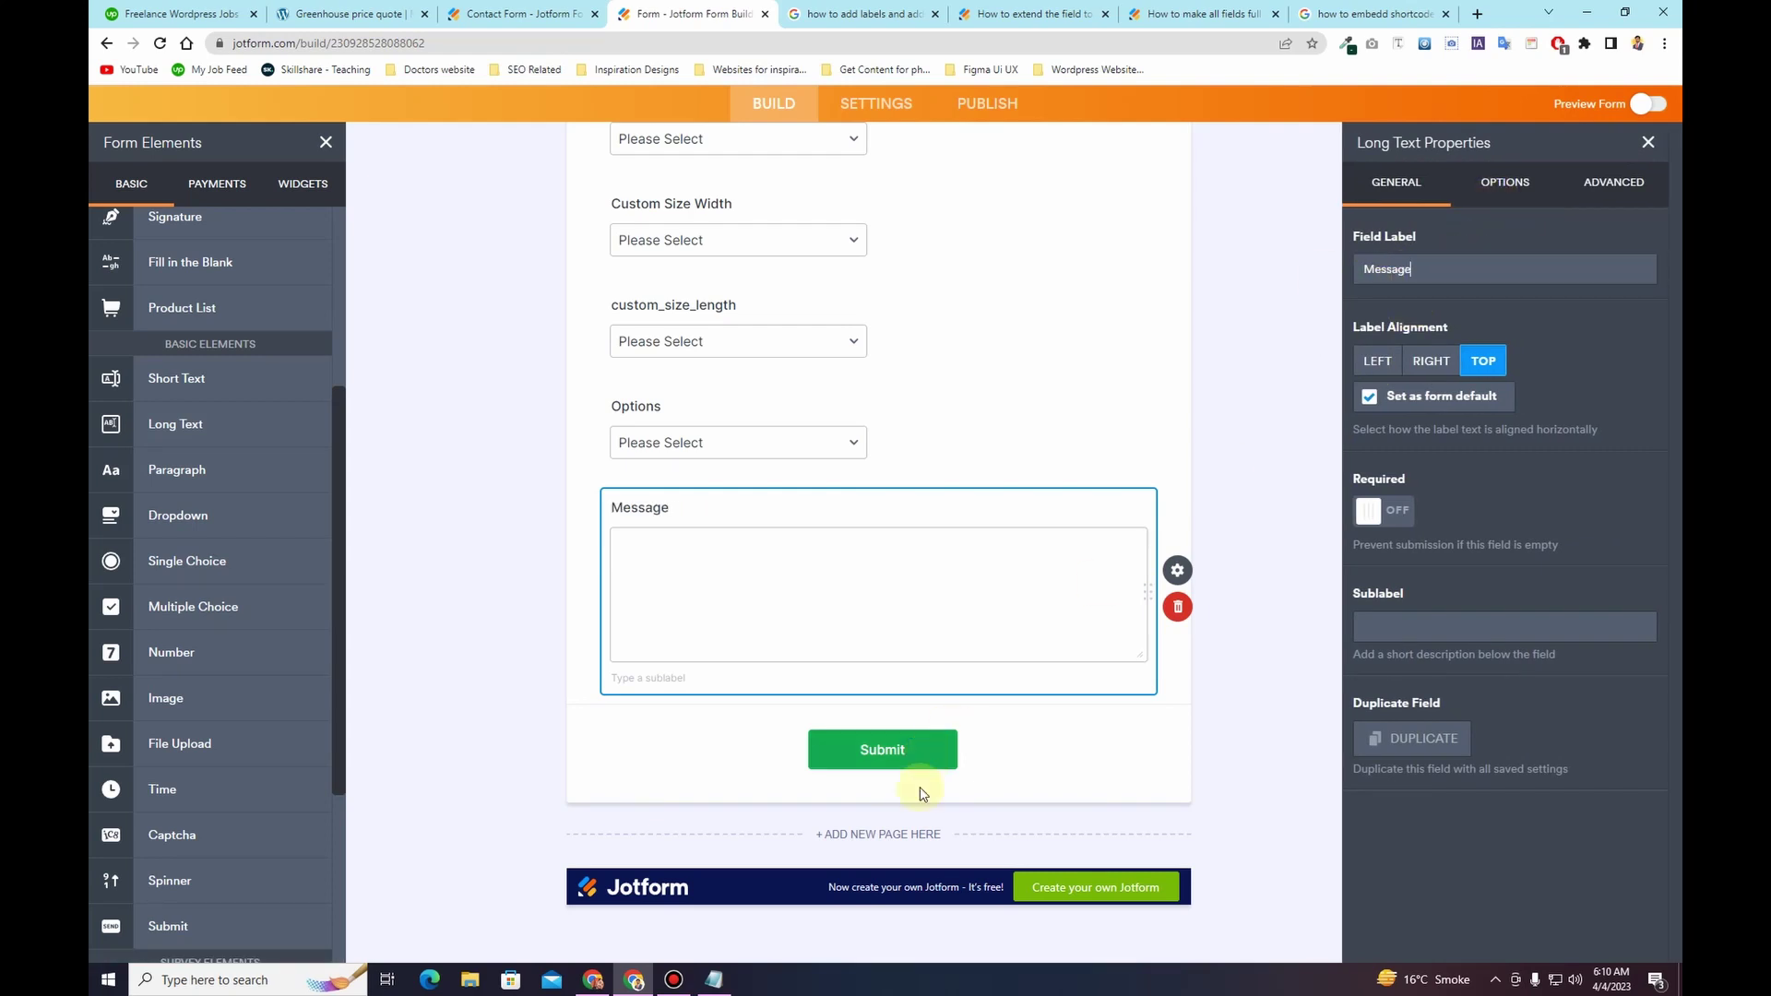
Step: Inspect the Submit button's settings and close them
{"action": "left_click", "coordinate": [1029, 765]}
{"action": "scroll", "coordinate": [1007, 767], "scroll_direction": "up", "scroll_amount": 10}
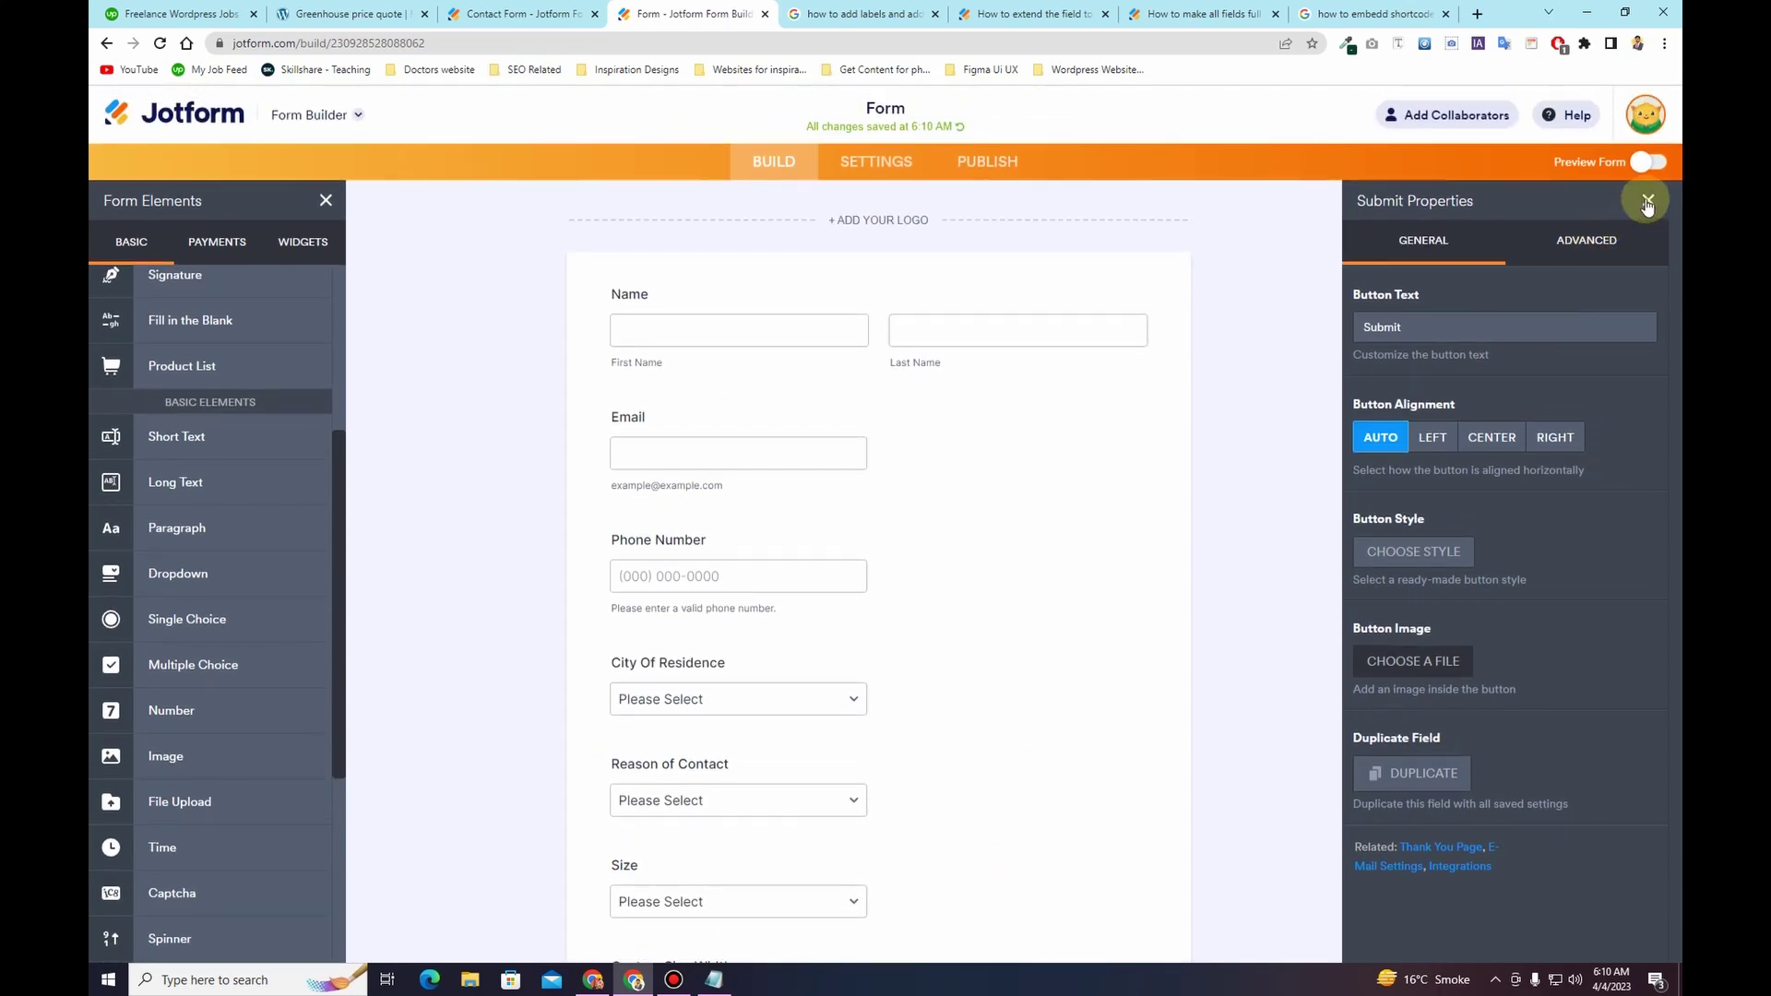
{"action": "left_click", "coordinate": [1646, 202]}
{"action": "scroll", "coordinate": [793, 830], "scroll_direction": "down", "scroll_amount": 8}
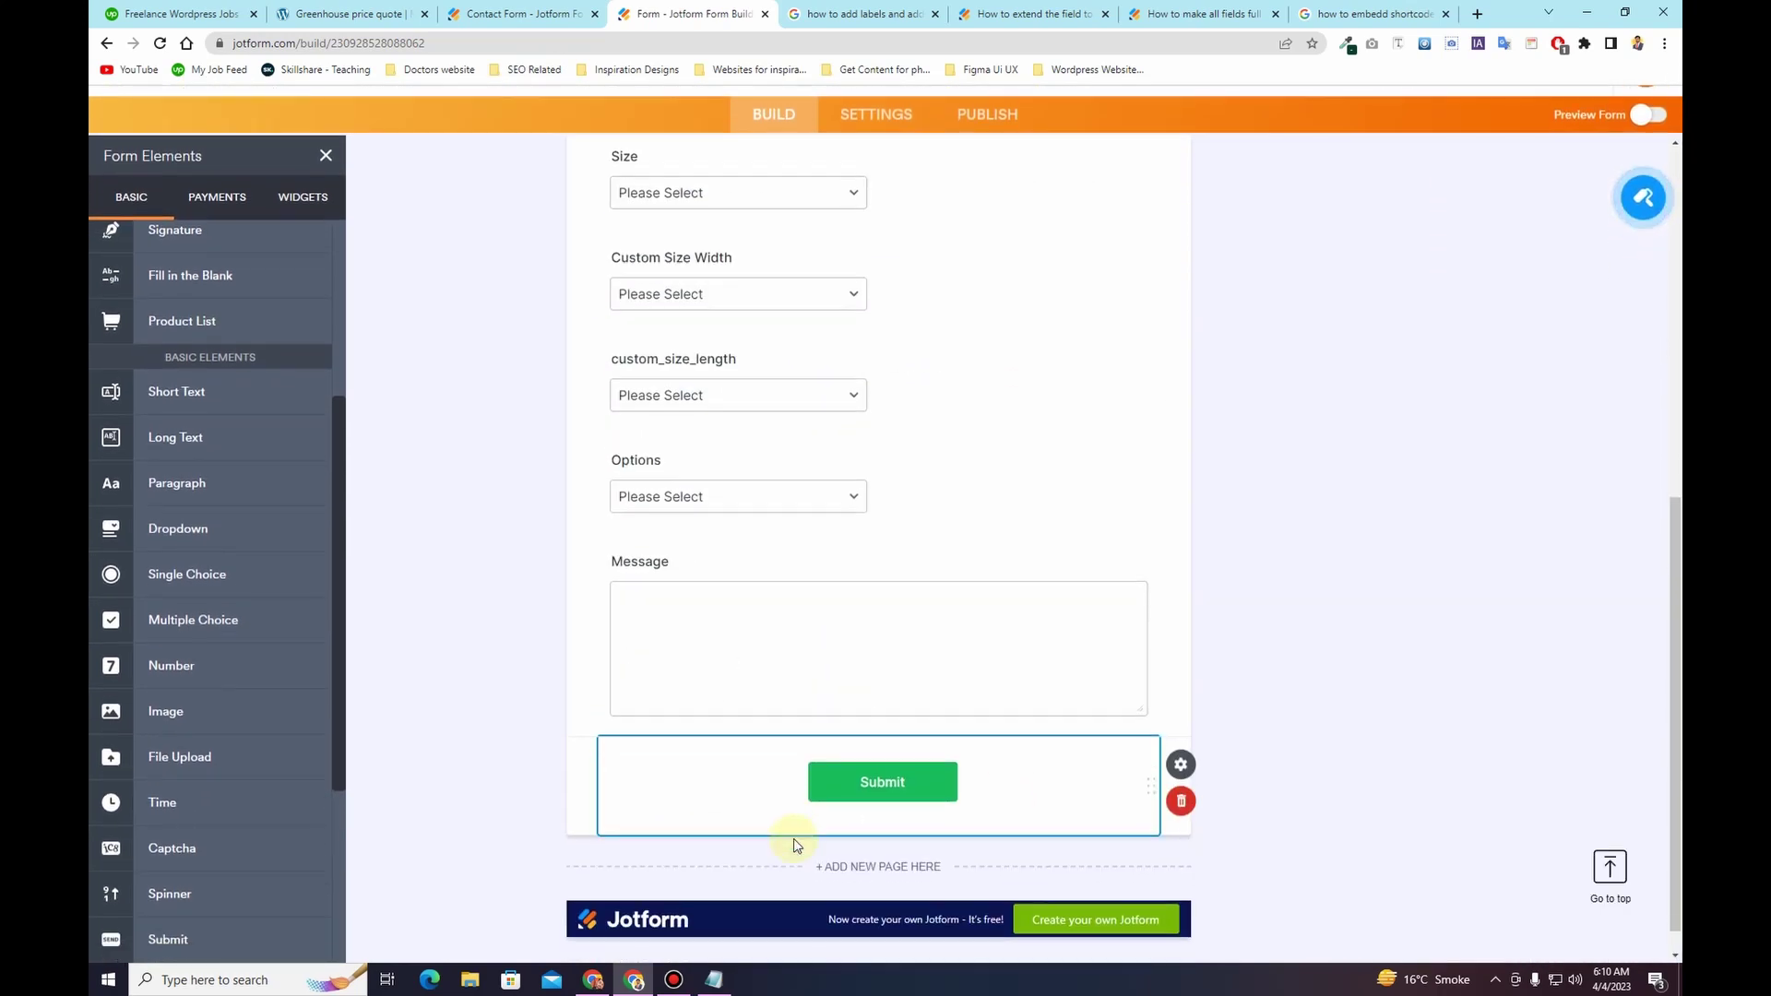
{"action": "scroll", "coordinate": [795, 839], "scroll_direction": "up", "scroll_amount": 7}
{"action": "scroll", "coordinate": [796, 846], "scroll_direction": "up", "scroll_amount": 1}
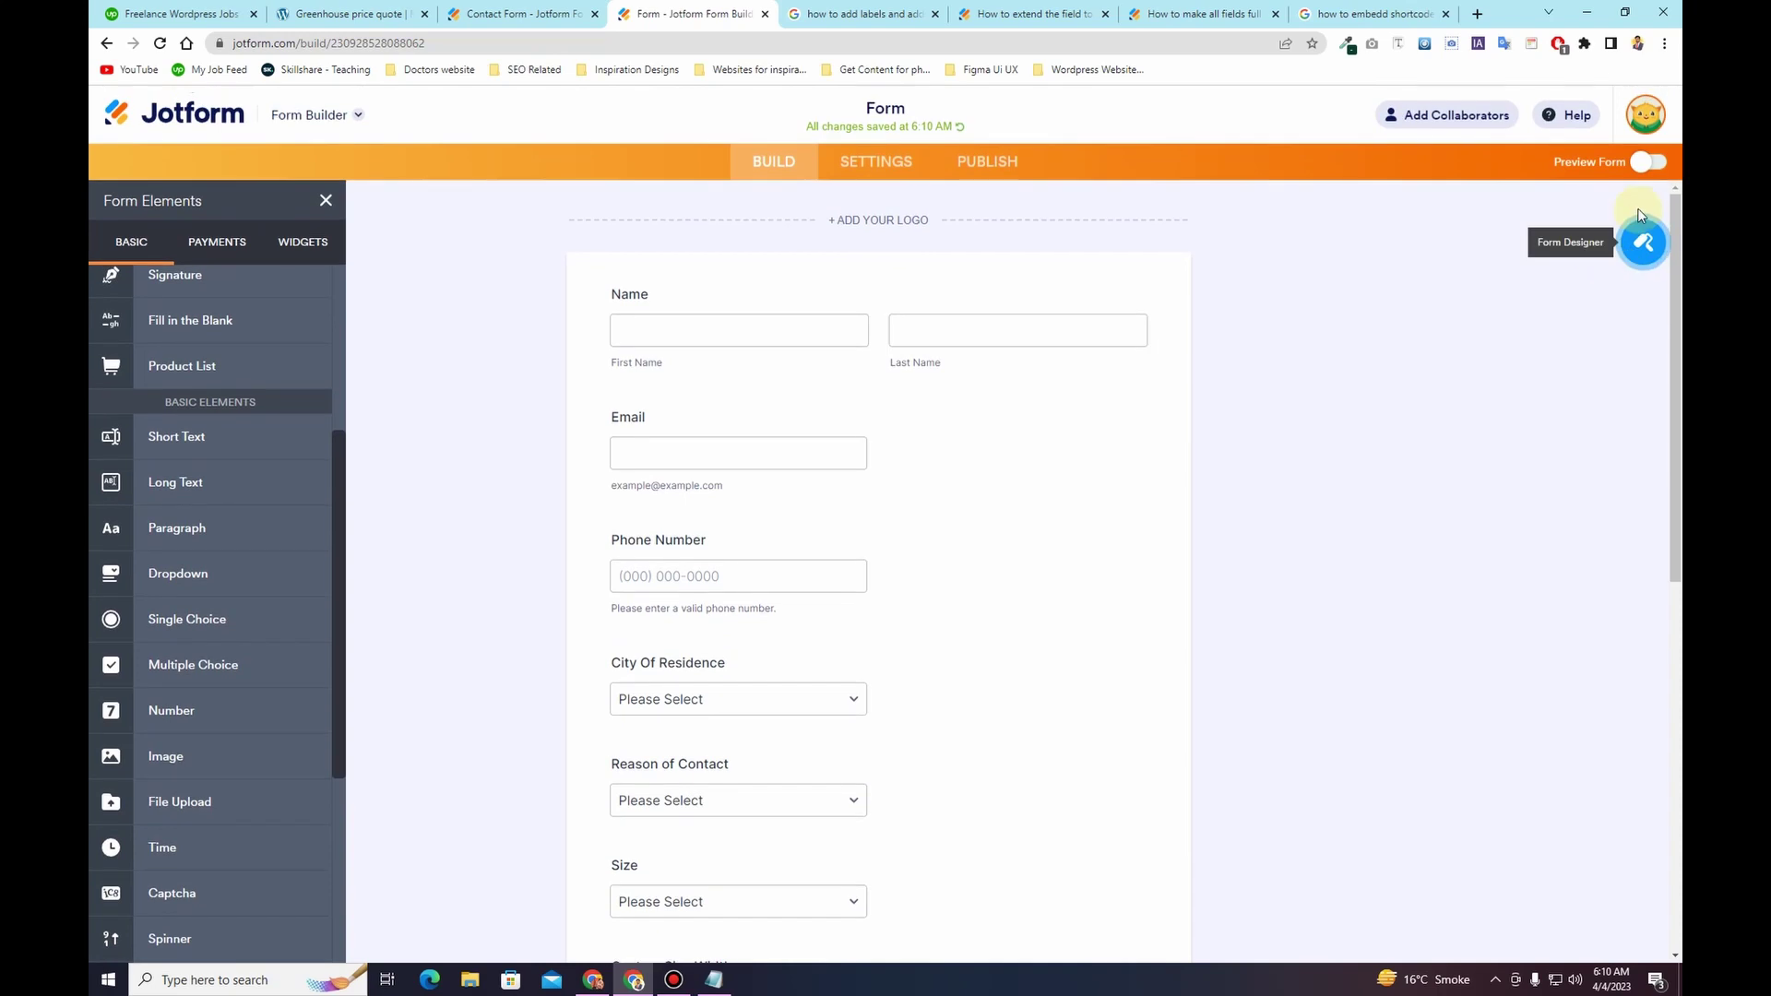
Step: Preview the form and try out its dropdown fields, including custom_size_length
{"action": "left_click", "coordinate": [1651, 163]}
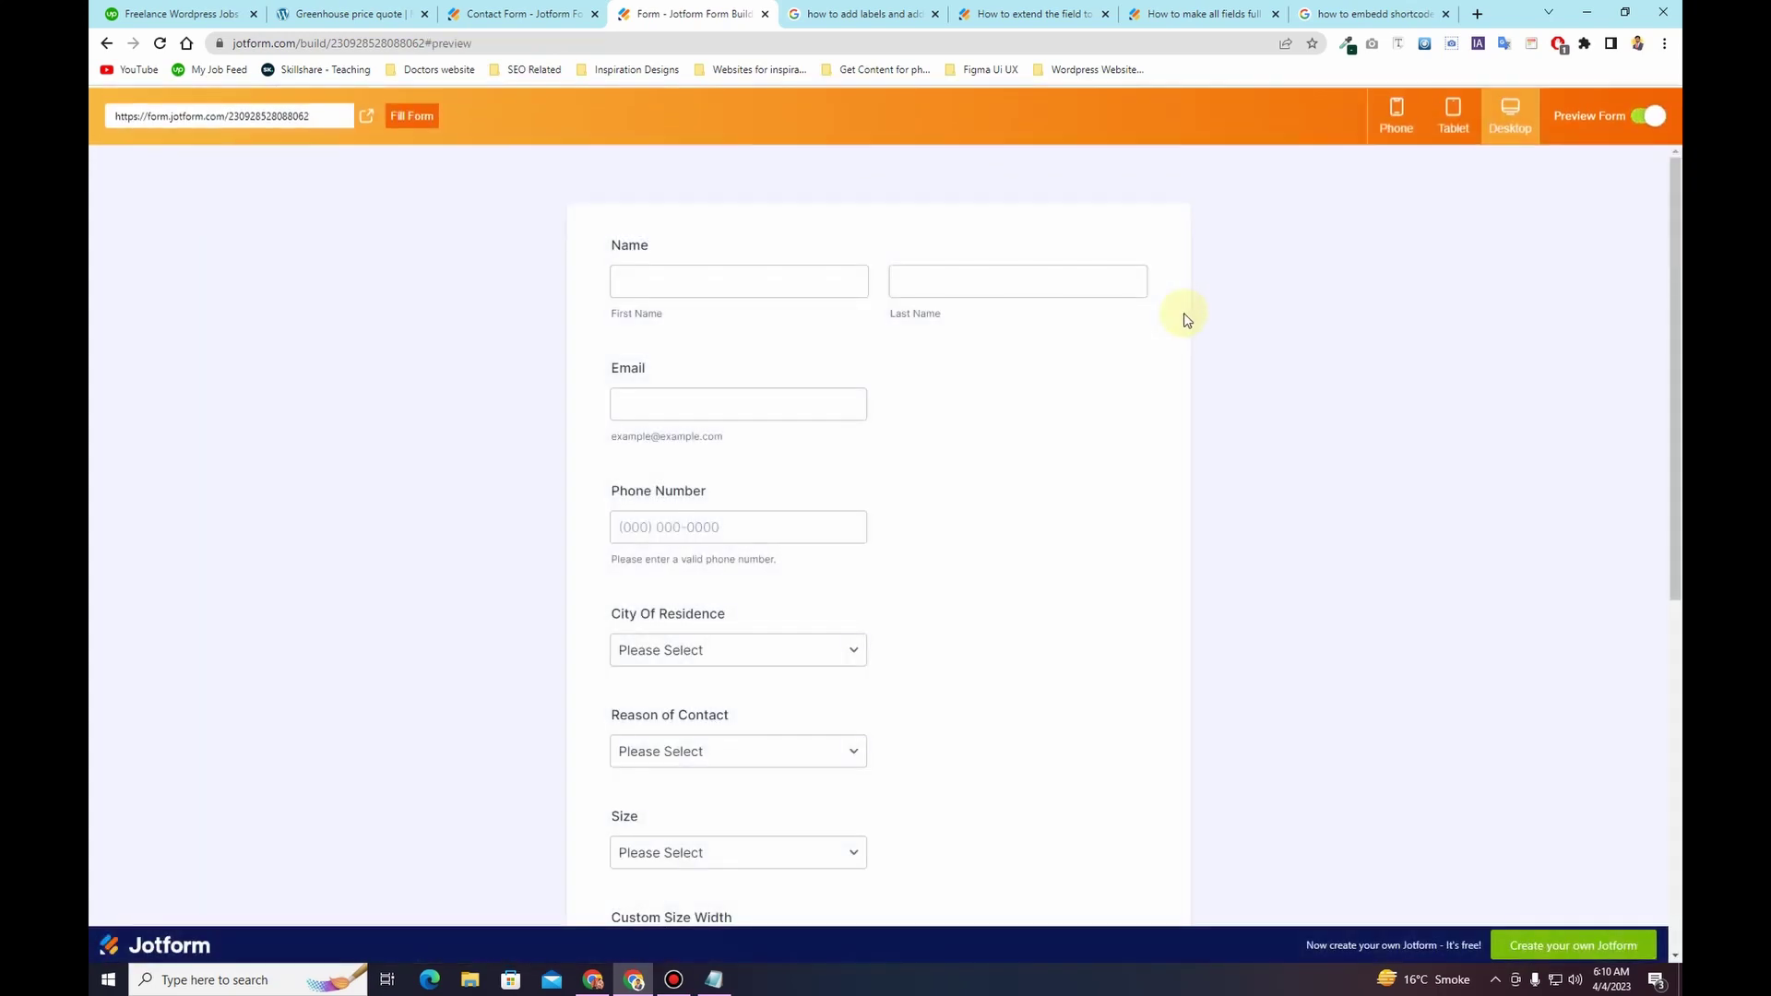
{"action": "left_click", "coordinate": [863, 398]}
{"action": "scroll", "coordinate": [863, 398], "scroll_direction": "down", "scroll_amount": 7}
{"action": "left_click", "coordinate": [858, 399]}
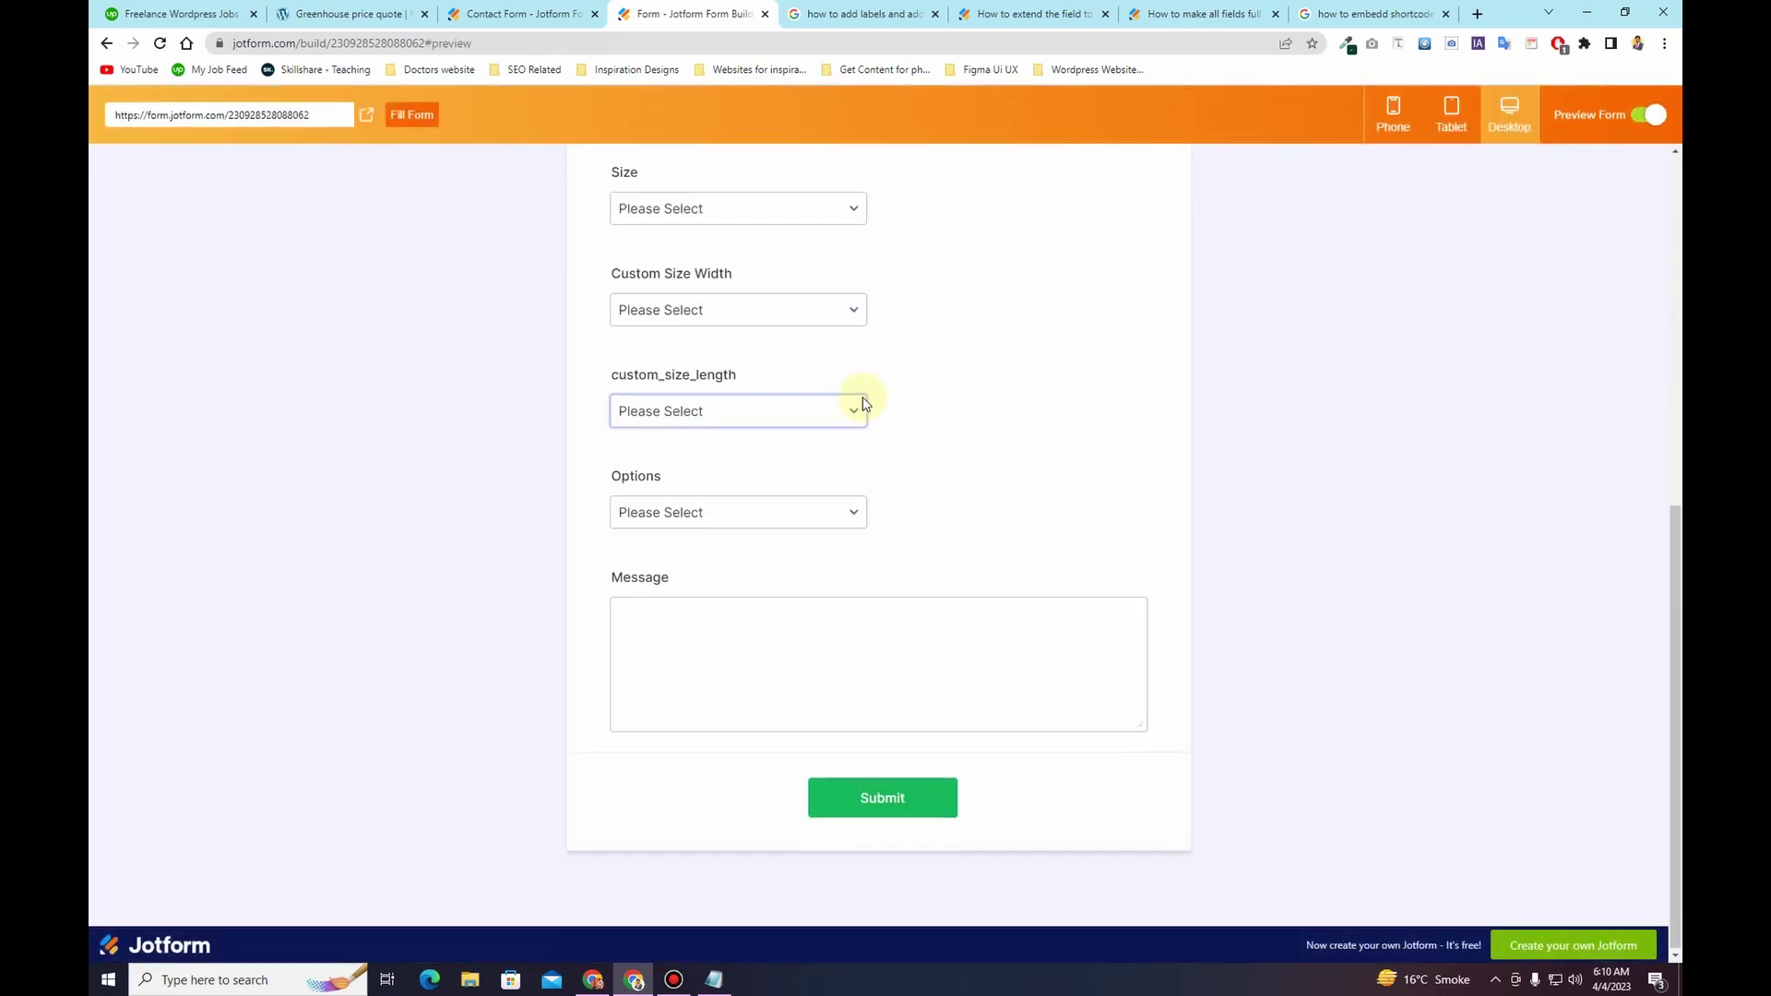
{"action": "scroll", "coordinate": [863, 400], "scroll_direction": "up", "scroll_amount": 5}
{"action": "scroll", "coordinate": [864, 403], "scroll_direction": "up", "scroll_amount": 1}
{"action": "scroll", "coordinate": [1014, 396], "scroll_direction": "up", "scroll_amount": 3}
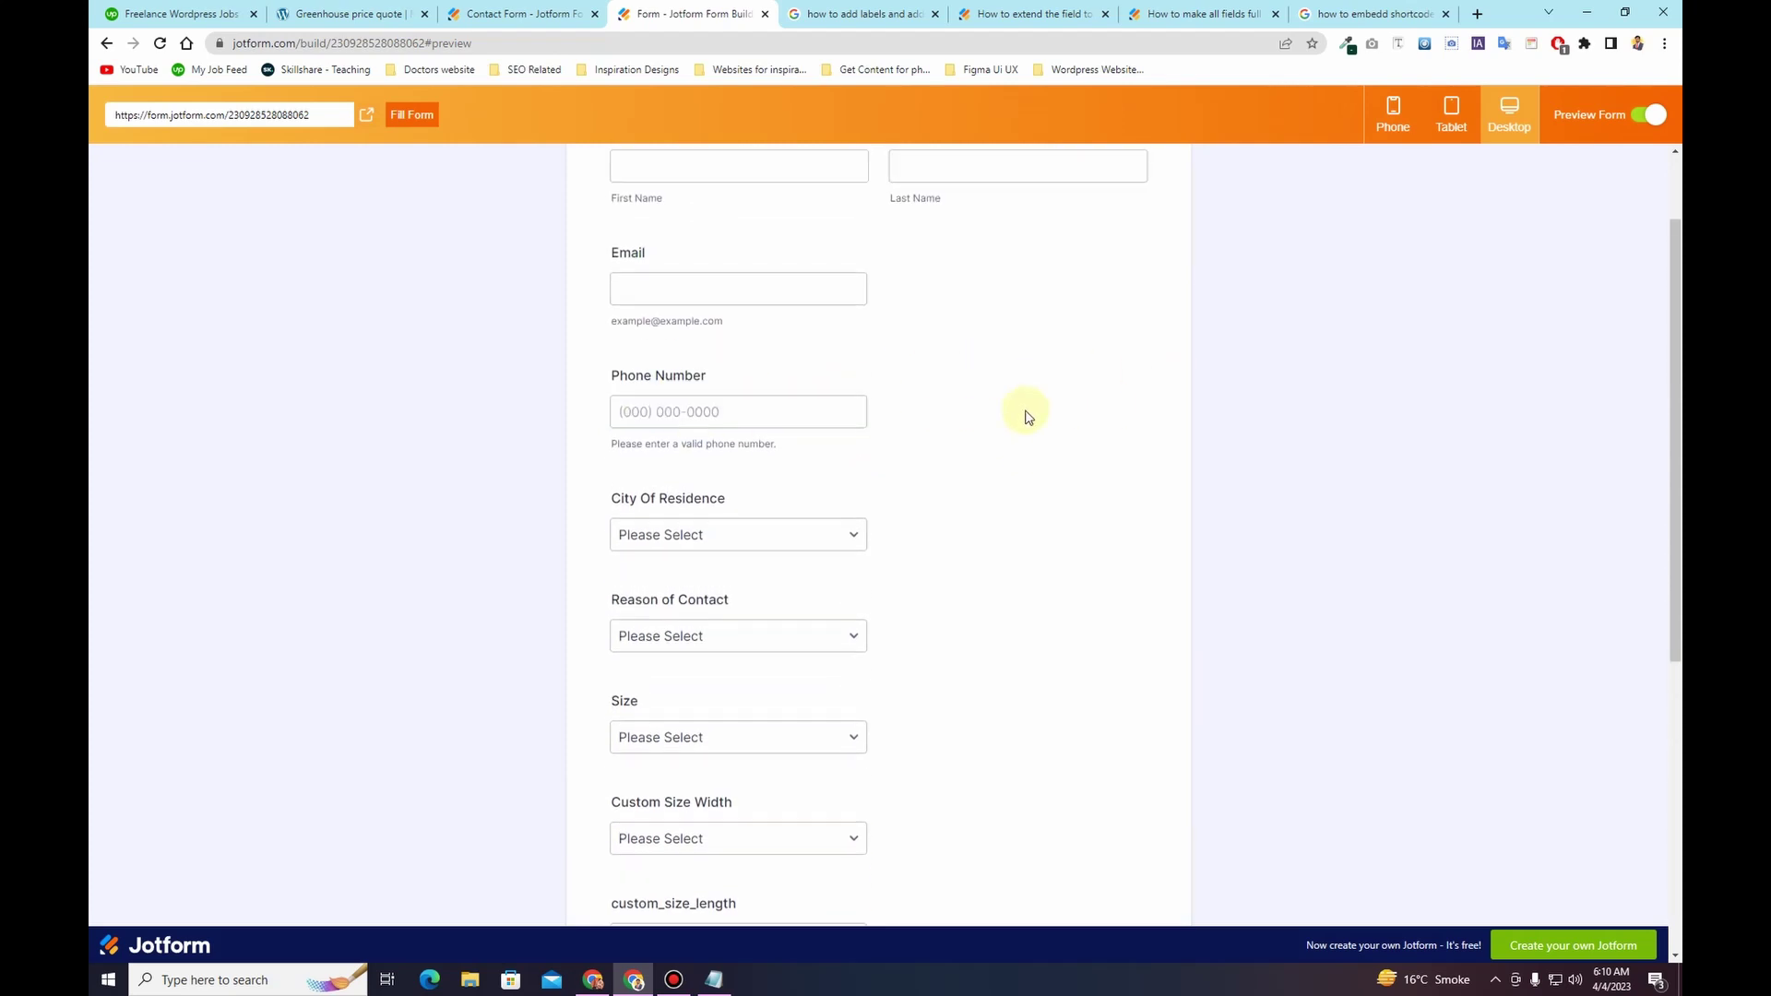
Step: Check the Name, Email and Message fields in preview, then return to the builder
{"action": "left_click", "coordinate": [1132, 278]}
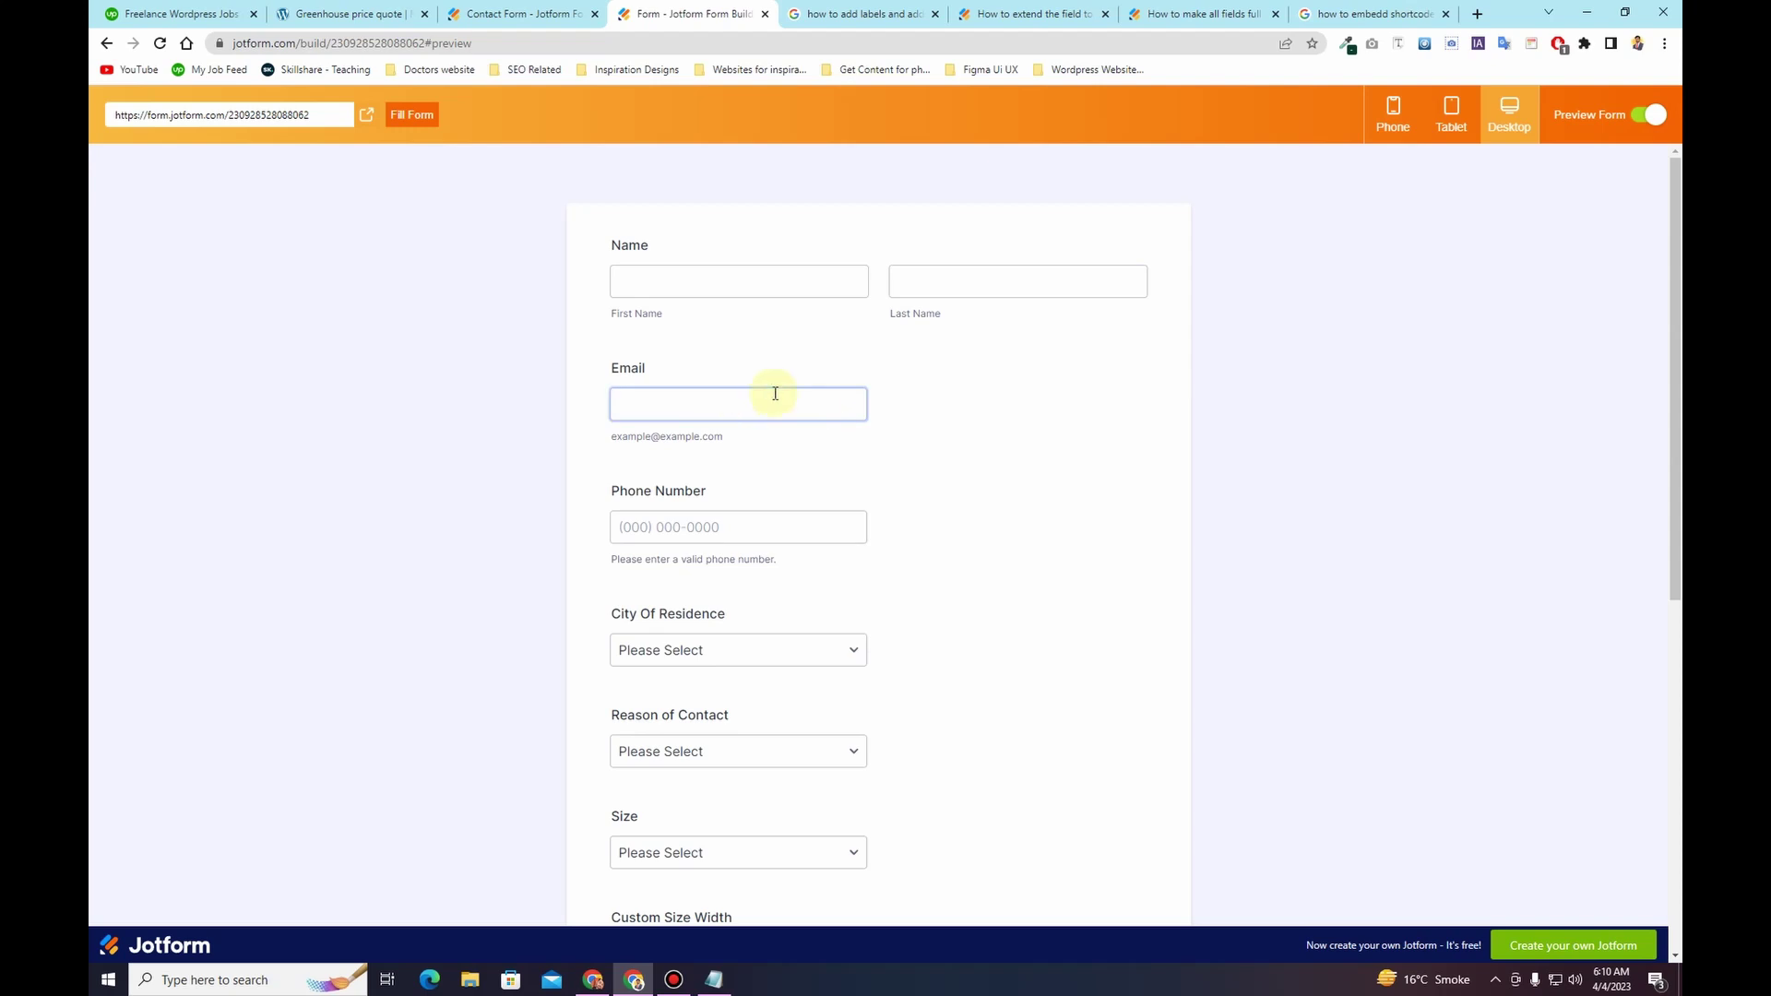
{"action": "left_click", "coordinate": [643, 392]}
{"action": "left_click", "coordinate": [726, 273]}
{"action": "scroll", "coordinate": [1150, 285], "scroll_direction": "down", "scroll_amount": 7}
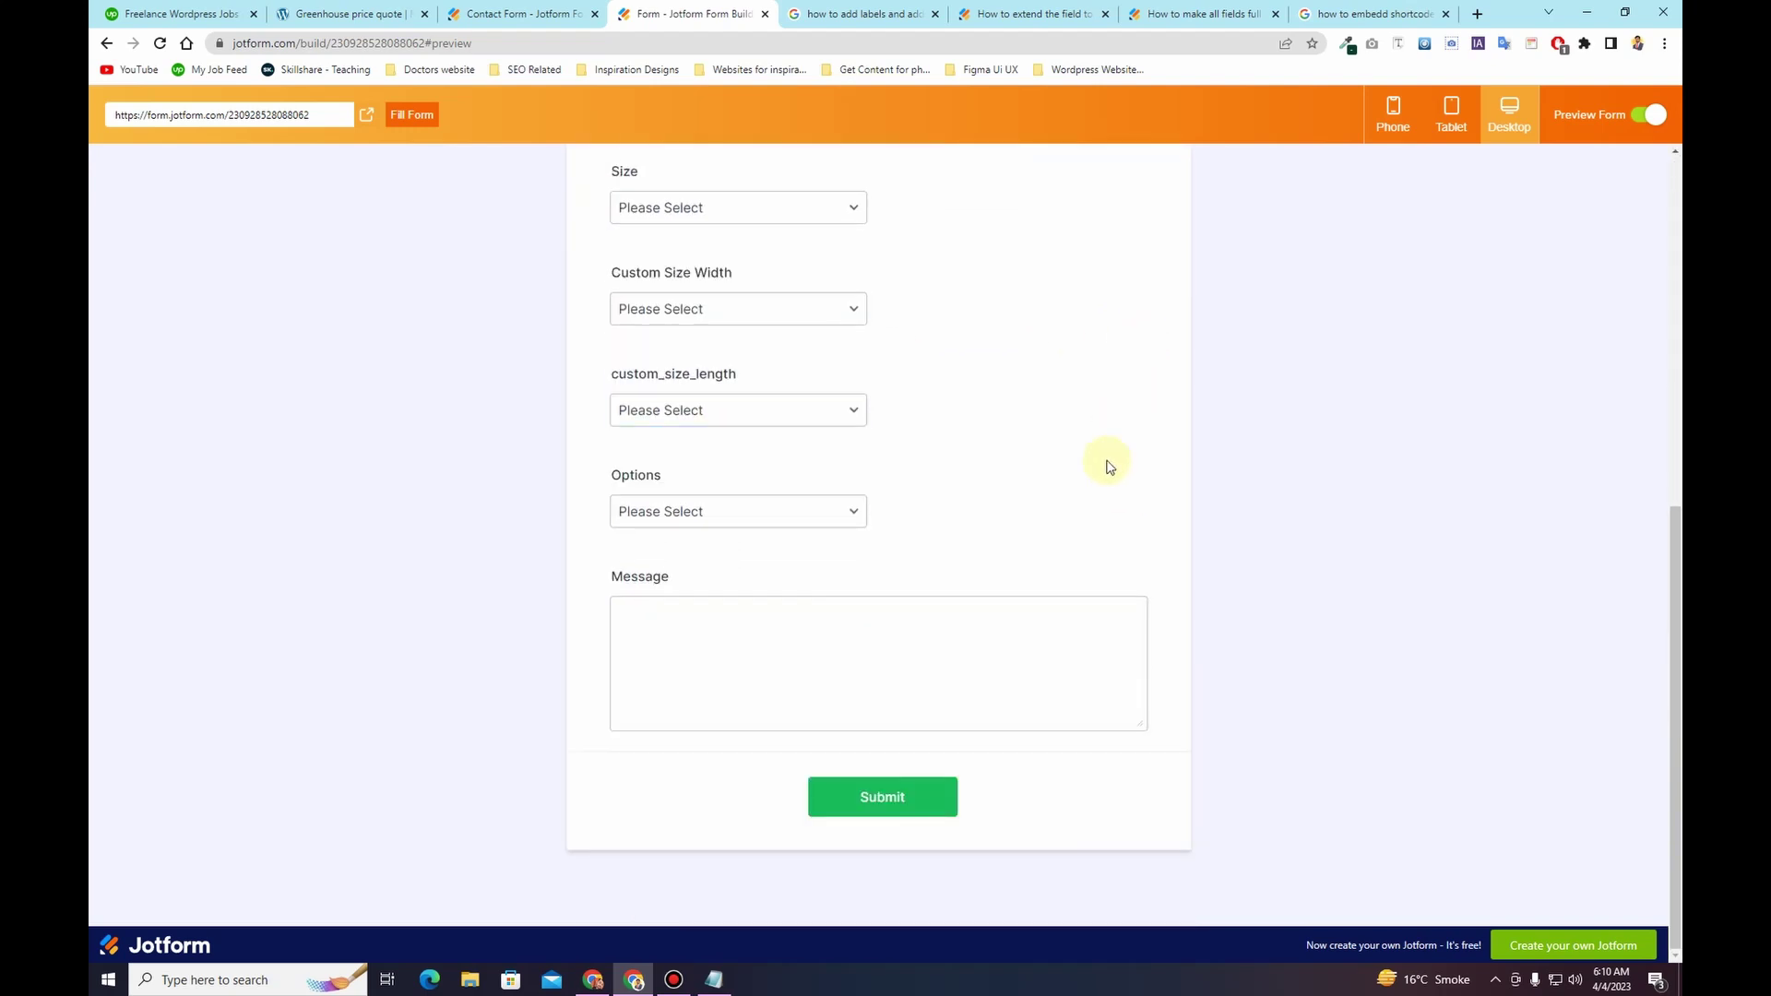
{"action": "left_click", "coordinate": [656, 623]}
{"action": "scroll", "coordinate": [983, 420], "scroll_direction": "up", "scroll_amount": 7}
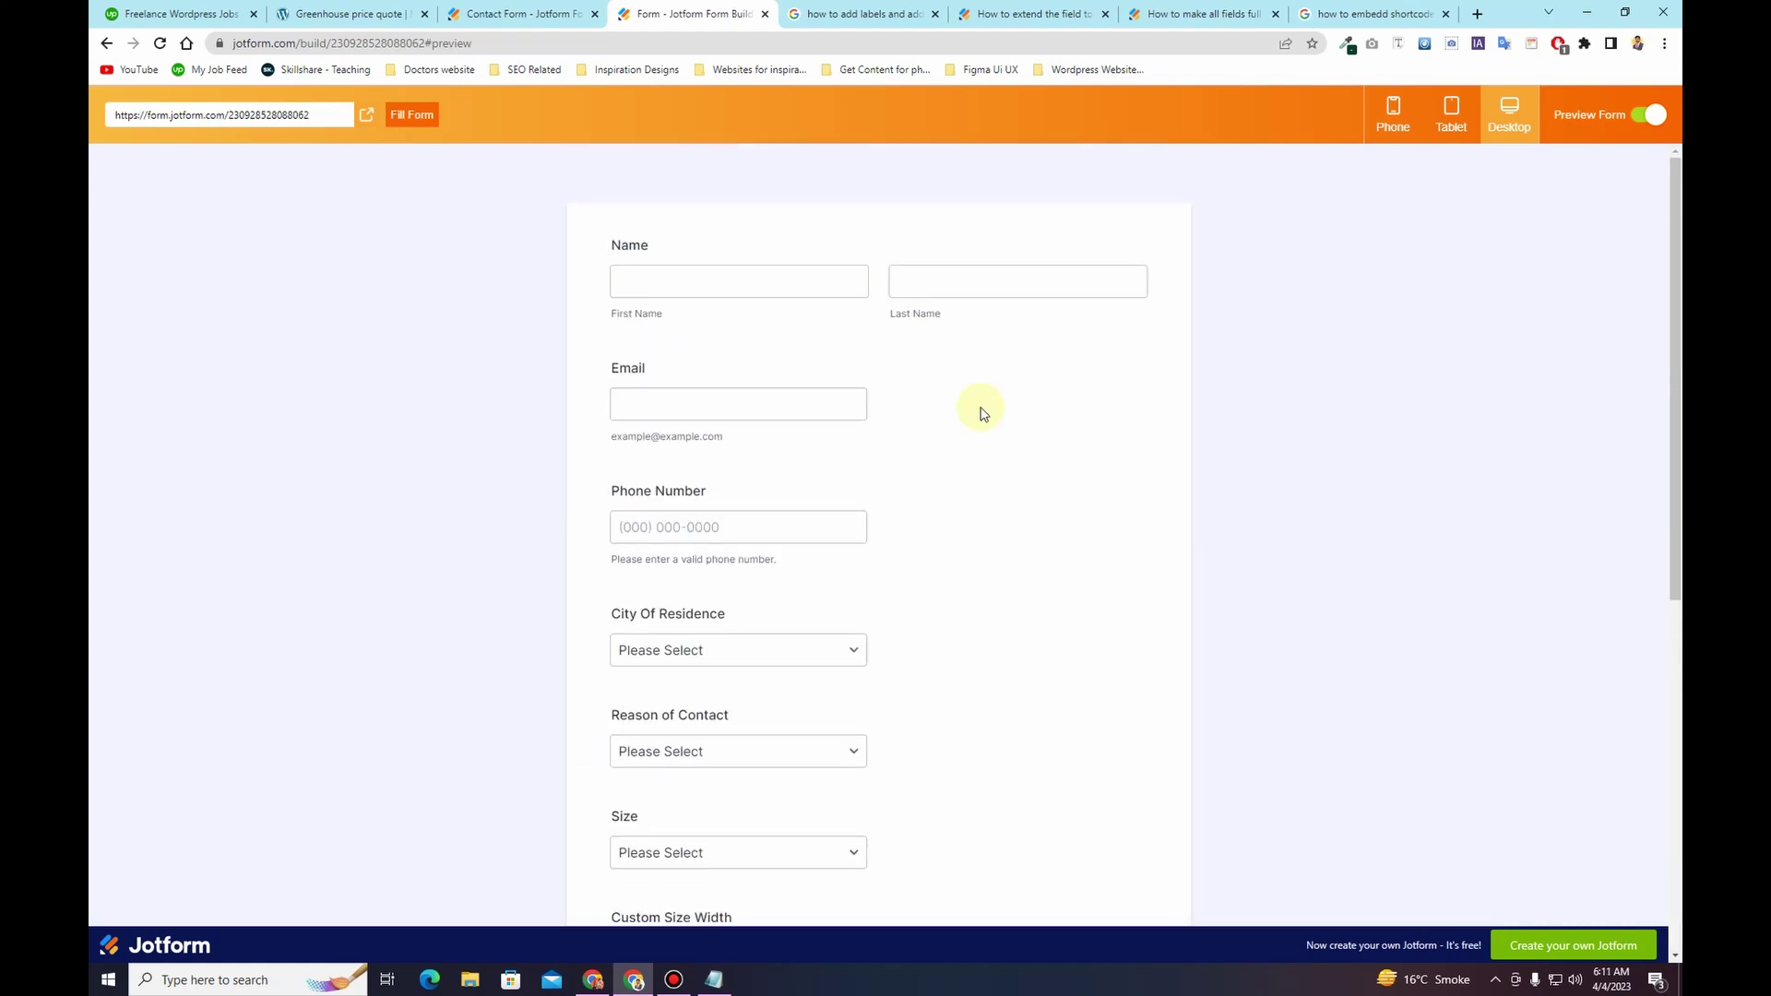
{"action": "left_click", "coordinate": [1647, 114]}
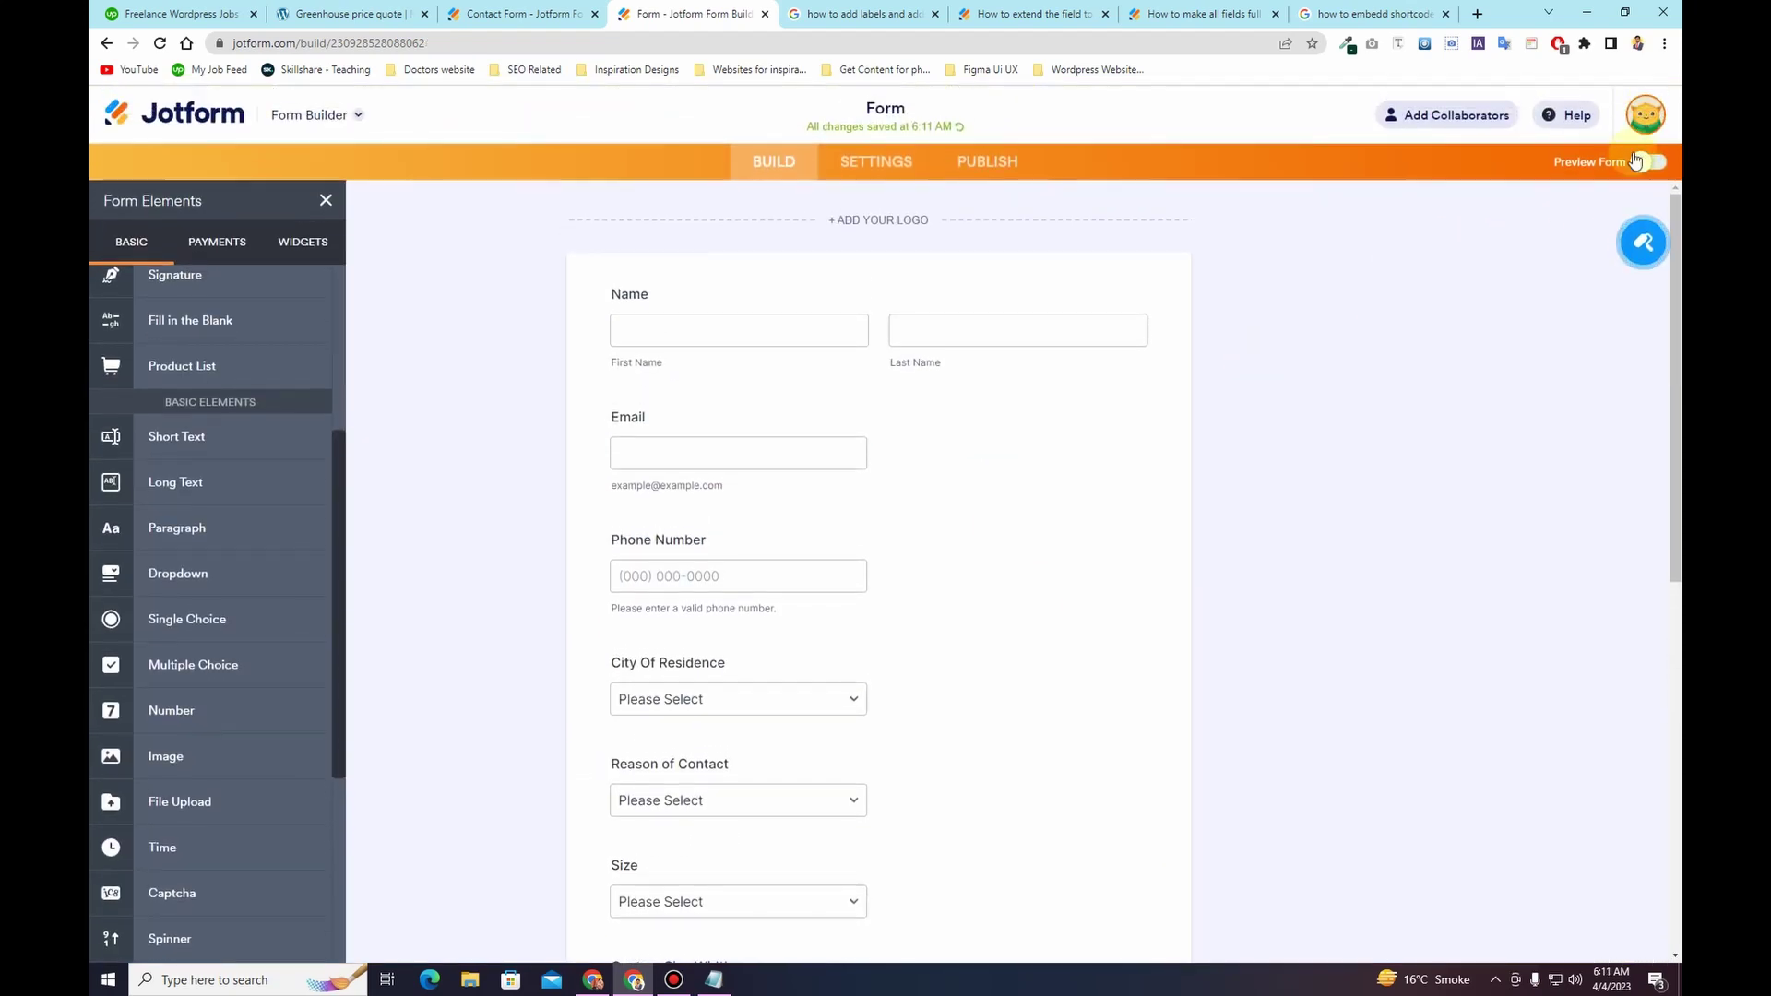
{"action": "left_click", "coordinate": [519, 14]}
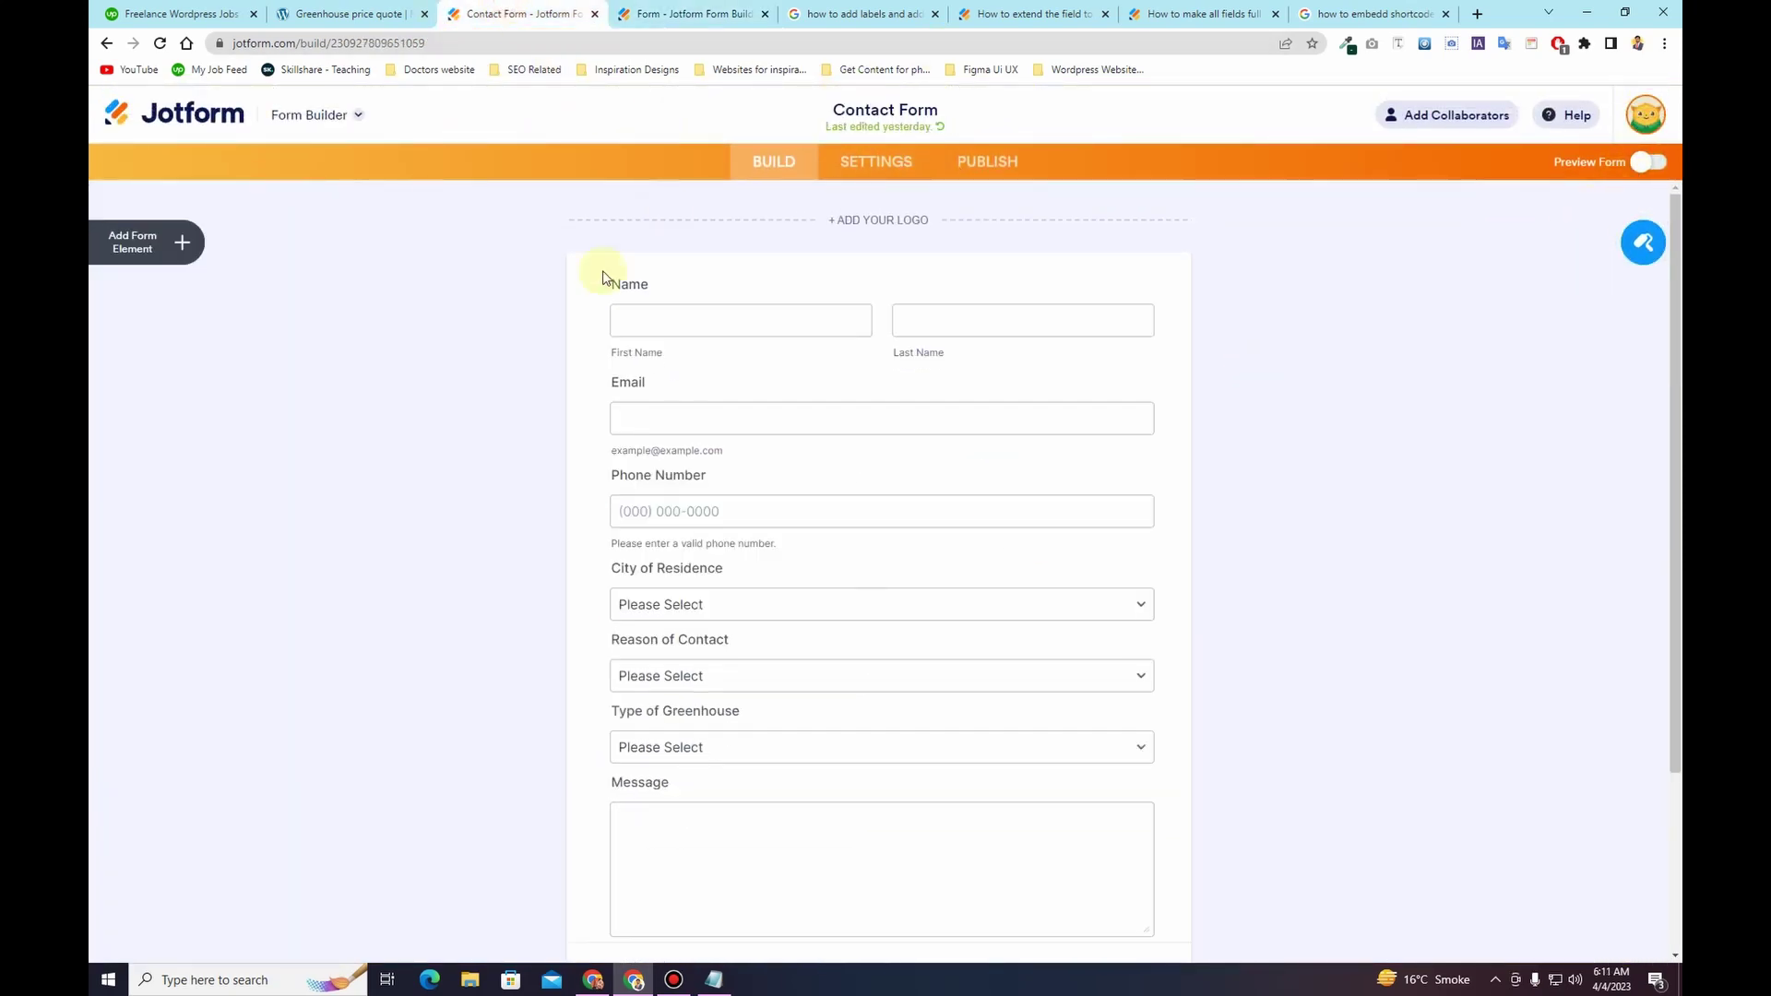
{"action": "left_click", "coordinate": [1640, 244]}
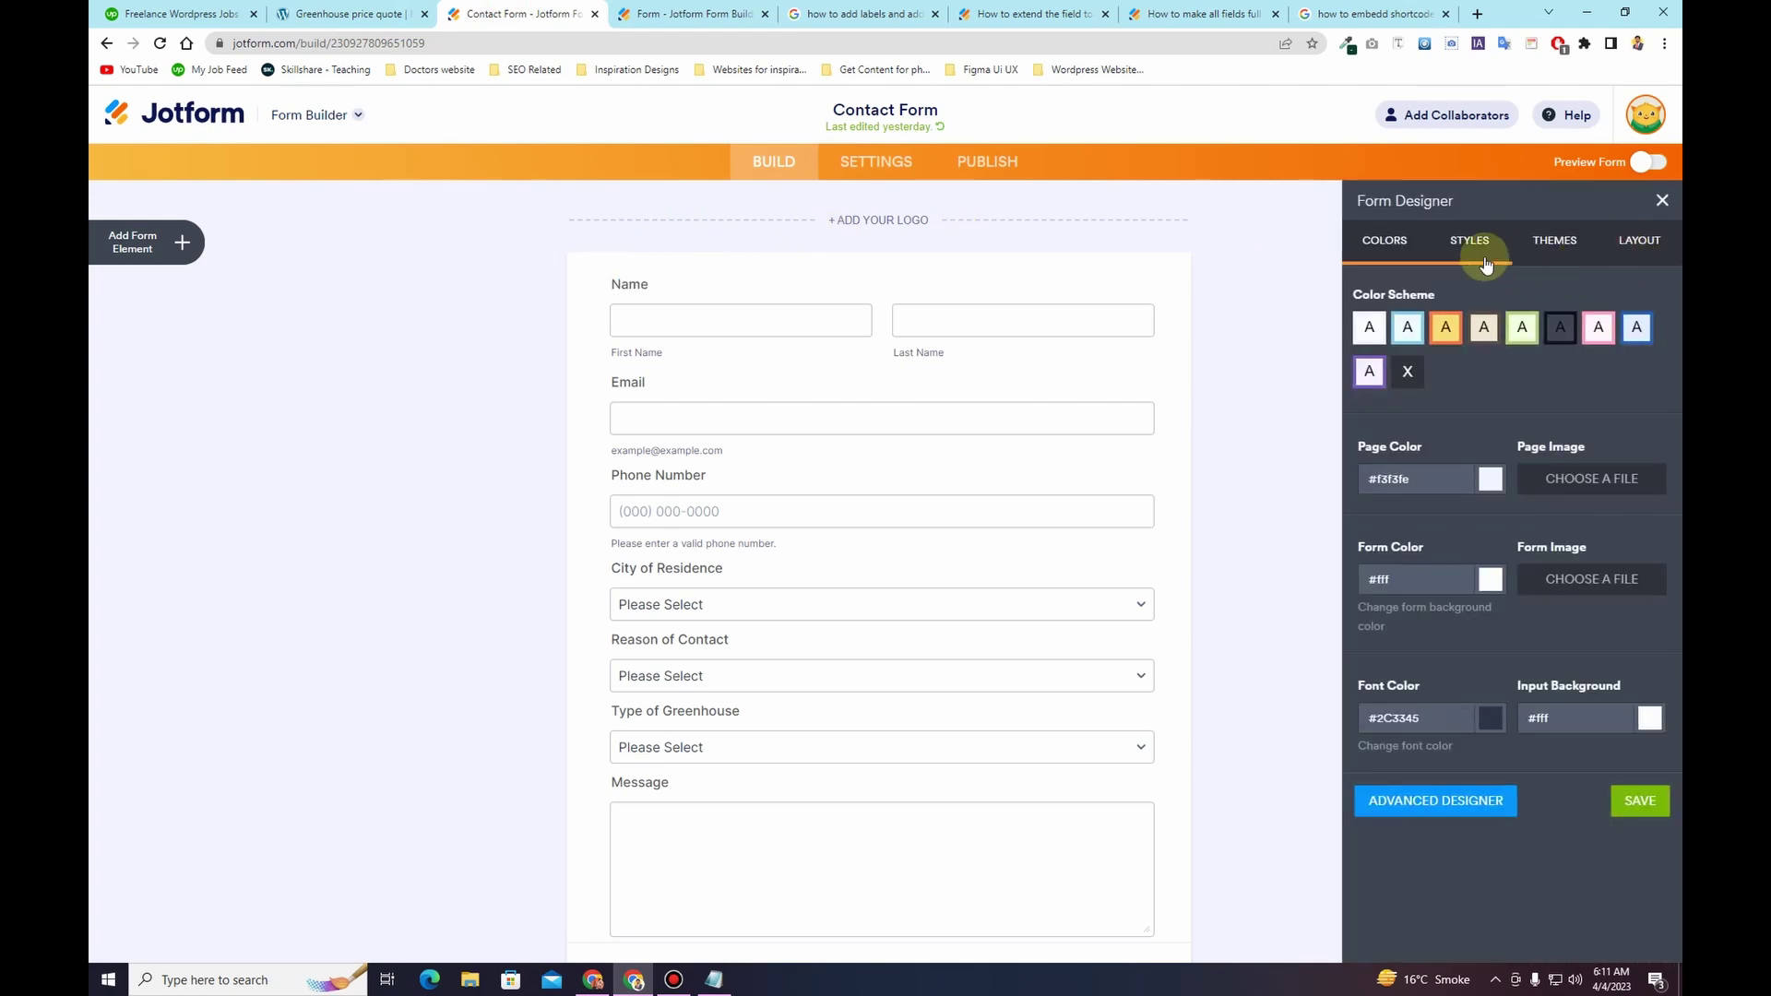
{"action": "left_click", "coordinate": [1638, 244]}
{"action": "left_click", "coordinate": [1554, 244]}
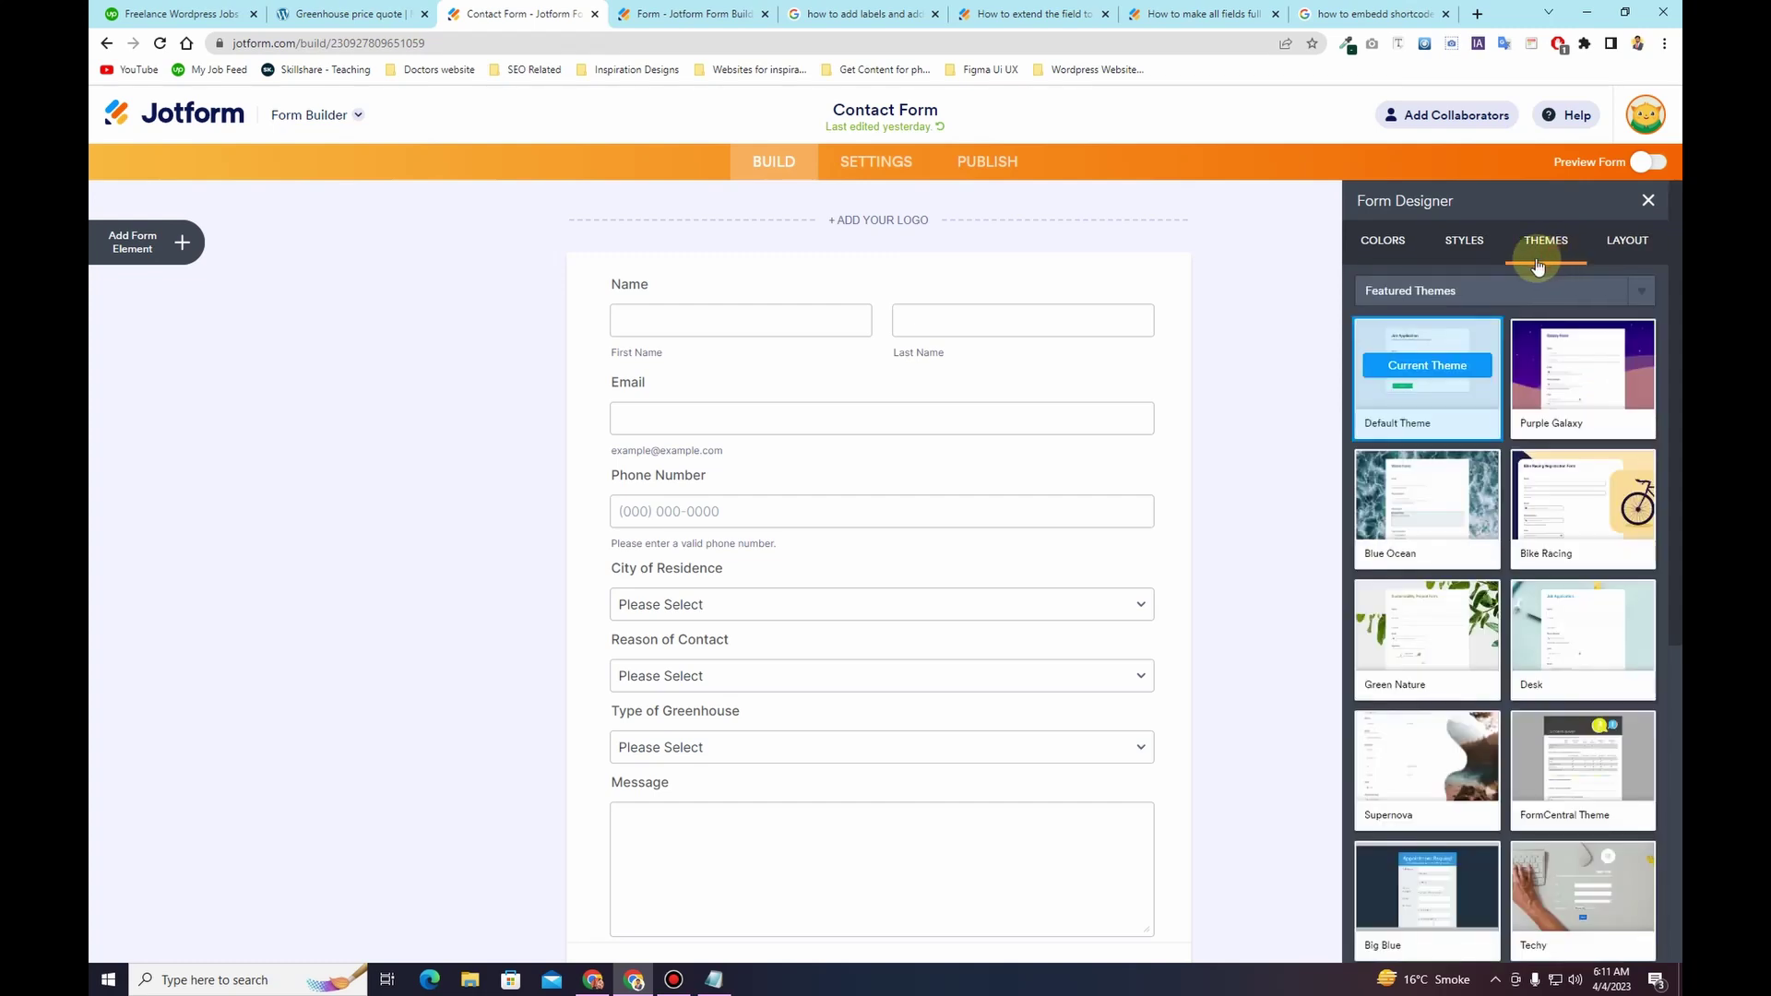
{"action": "left_click", "coordinate": [1466, 244]}
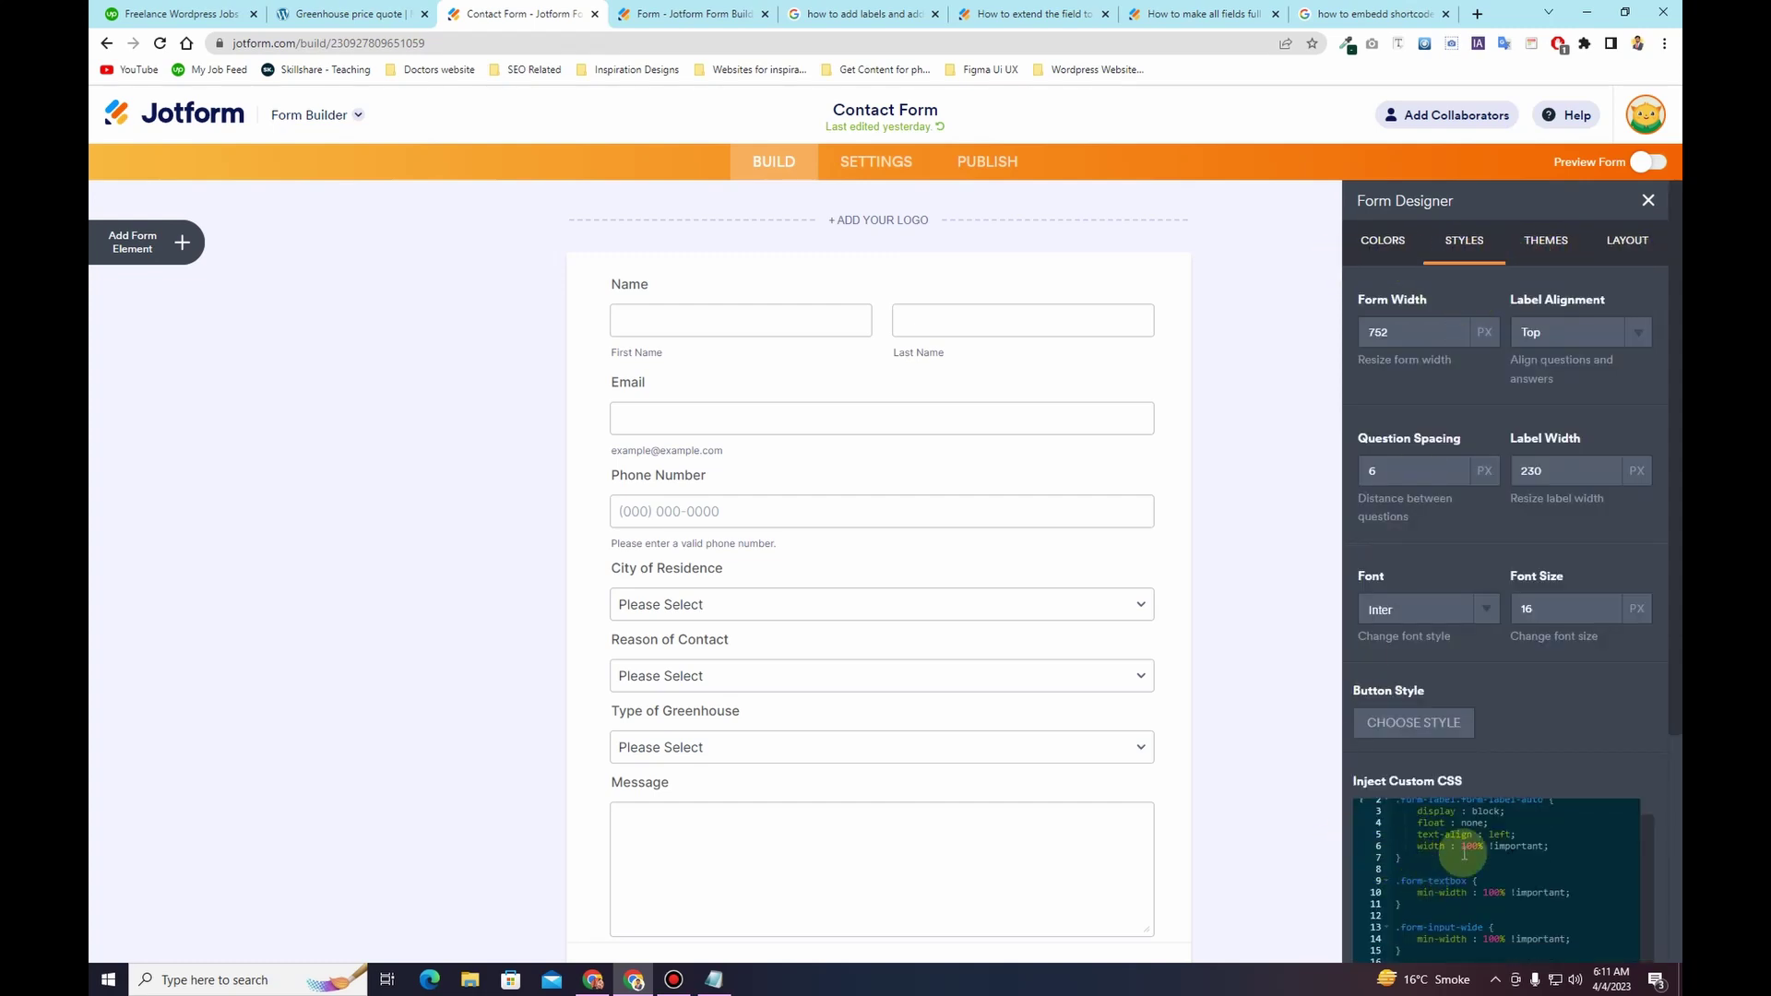
{"action": "scroll", "coordinate": [1593, 732], "scroll_direction": "down", "scroll_amount": 5}
{"action": "scroll", "coordinate": [1458, 761], "scroll_direction": "up", "scroll_amount": 4}
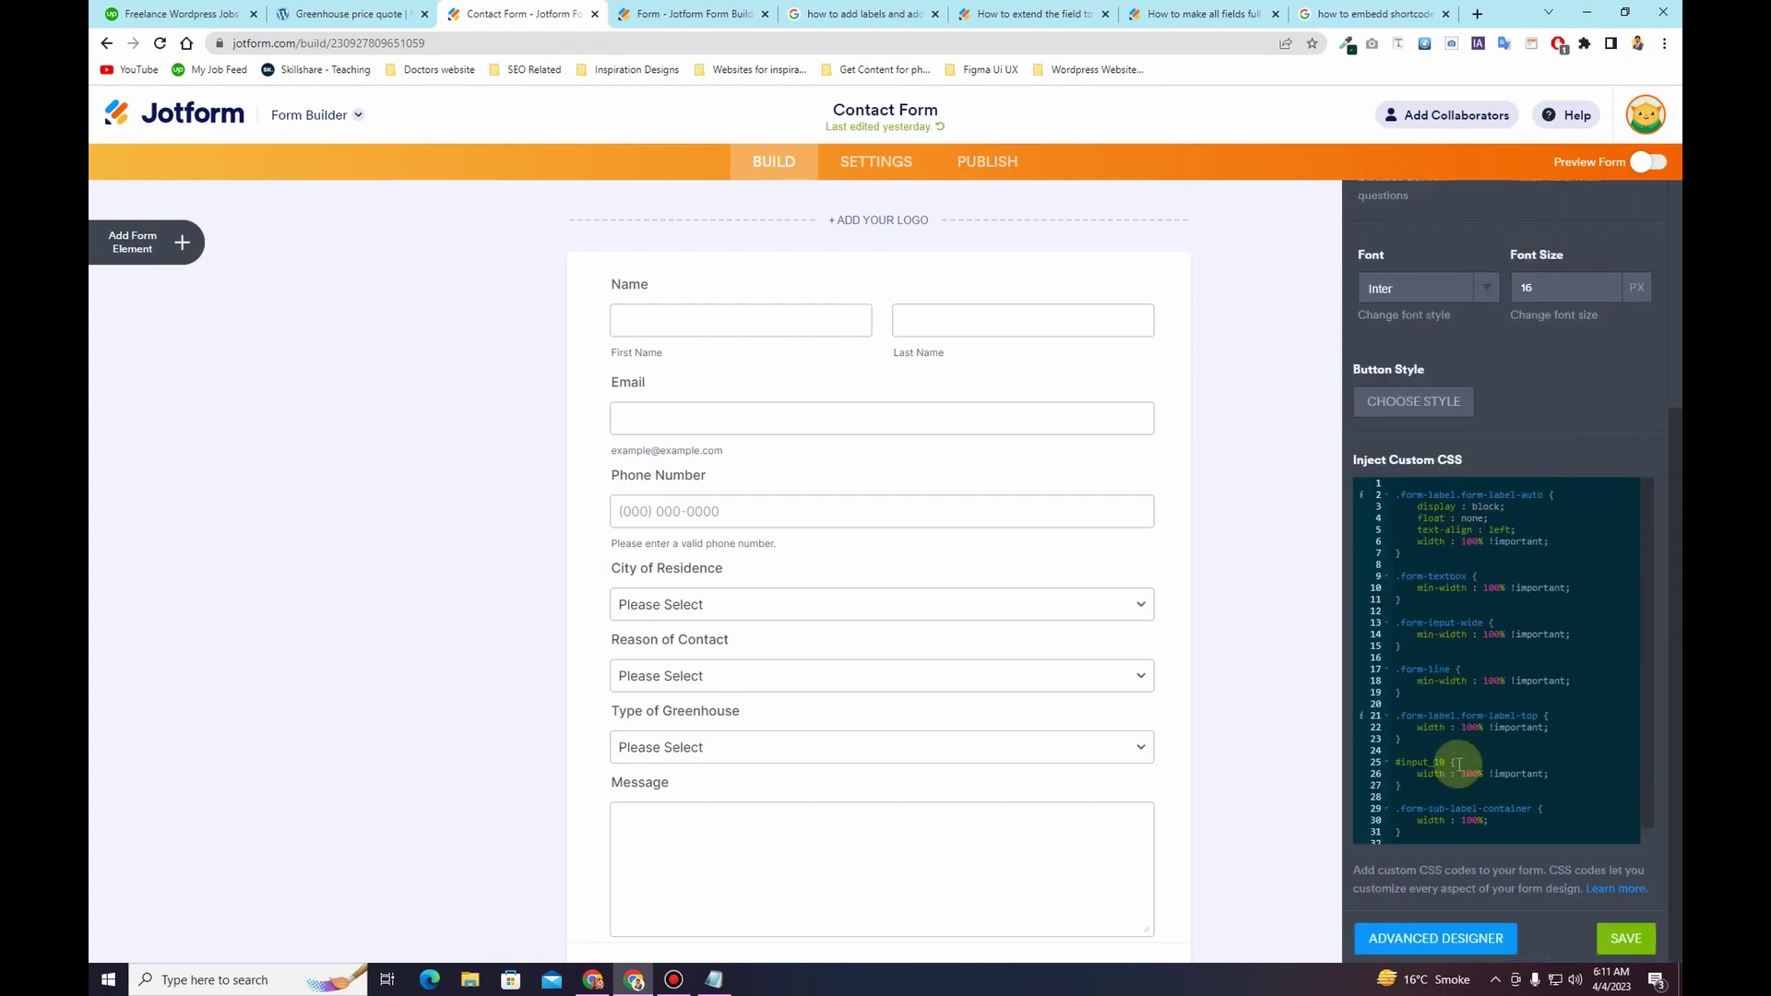
{"action": "left_click", "coordinate": [1431, 825]}
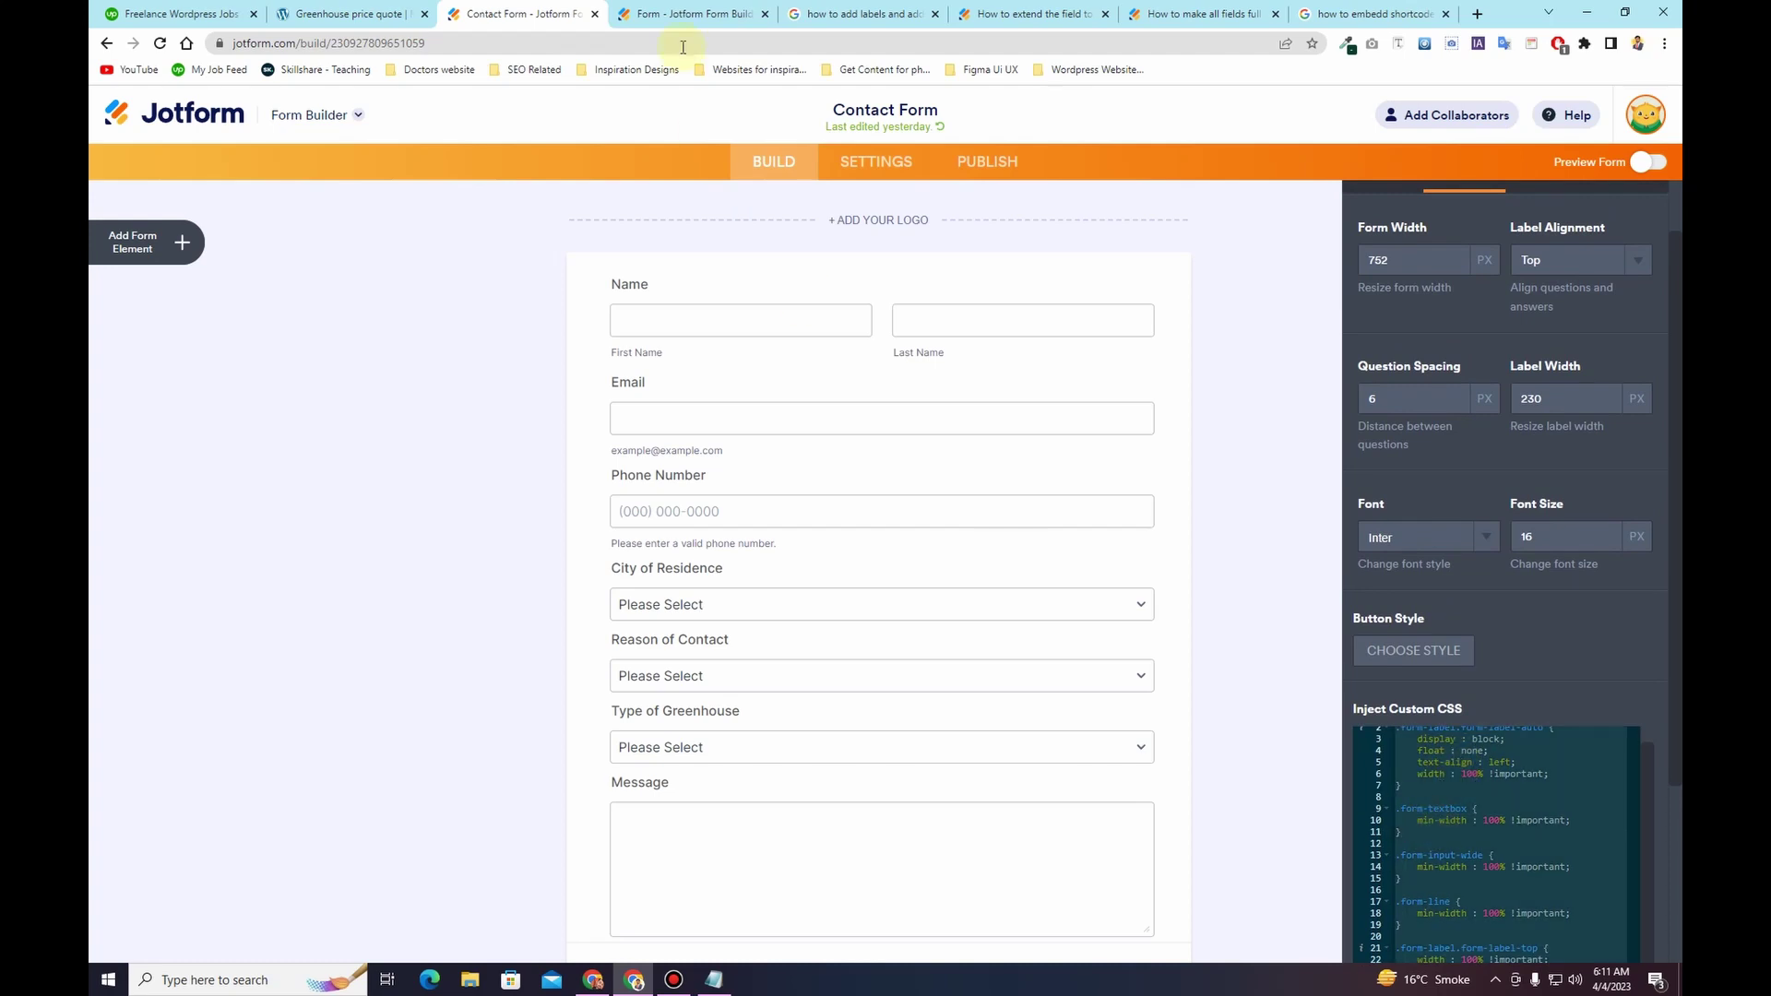
{"action": "left_click", "coordinate": [673, 11]}
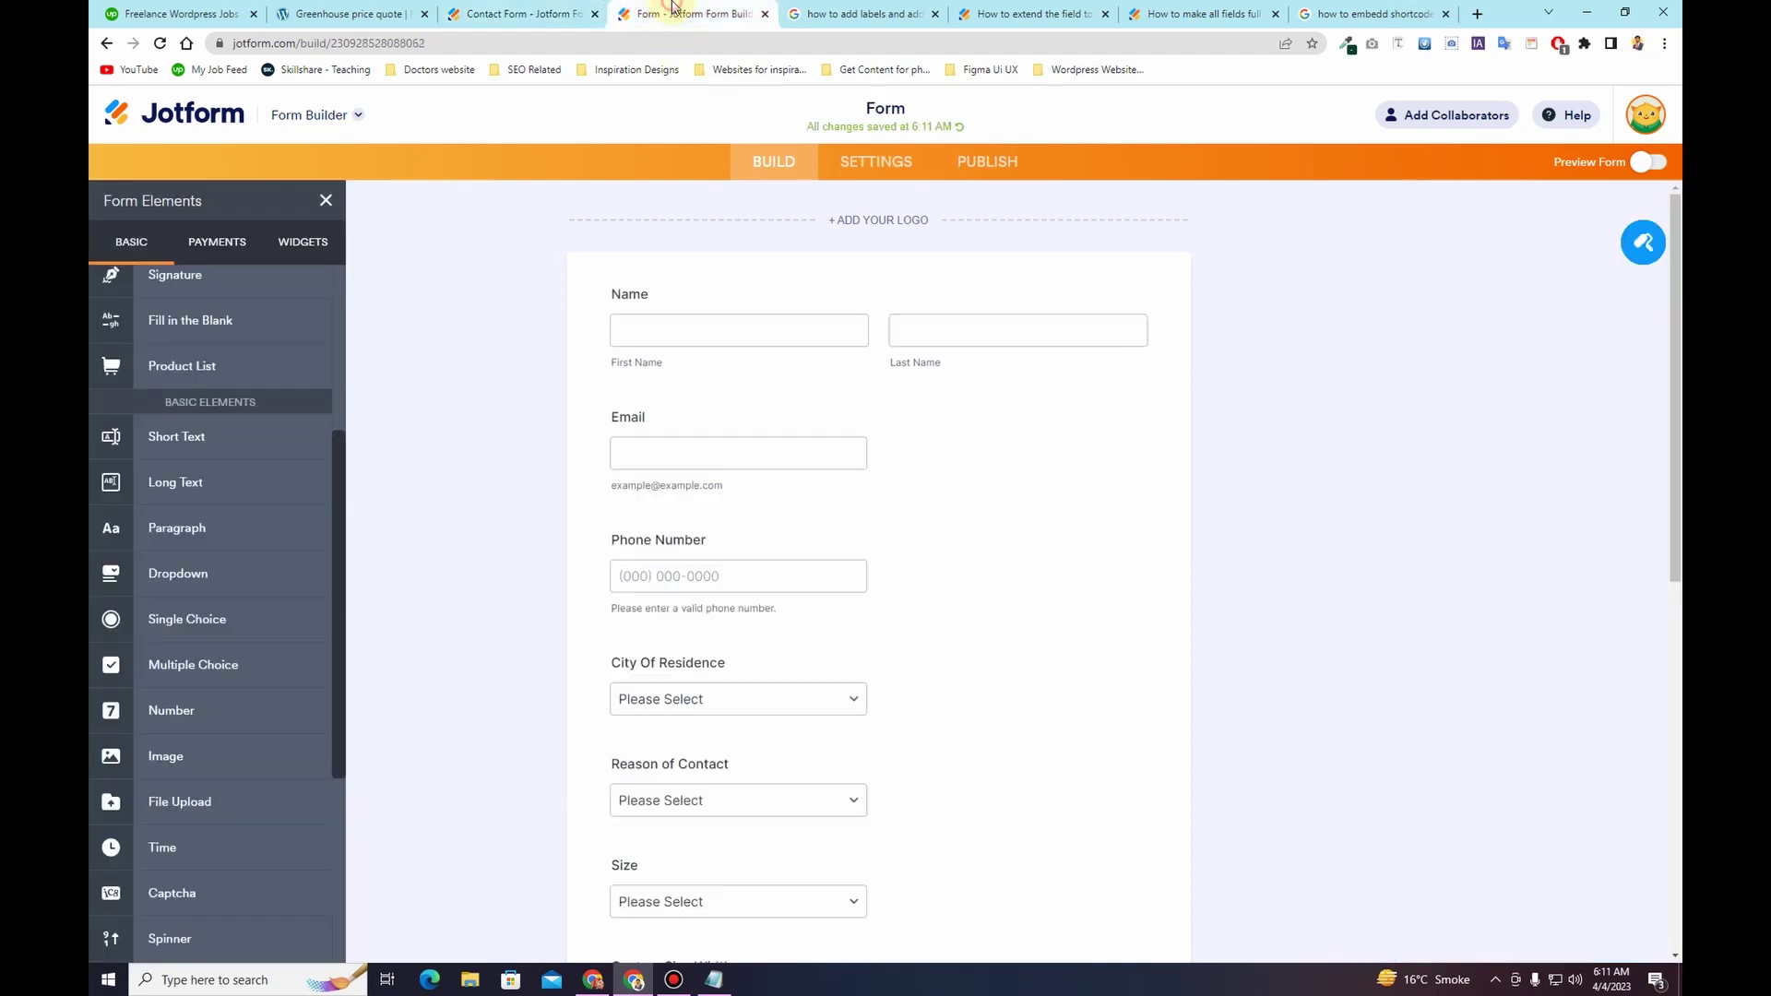
Step: Paste the copied full-width CSS rules into the Form Designer's Styles > Inject Custom CSS box
{"action": "left_click", "coordinate": [1635, 265]}
{"action": "left_click", "coordinate": [1492, 244]}
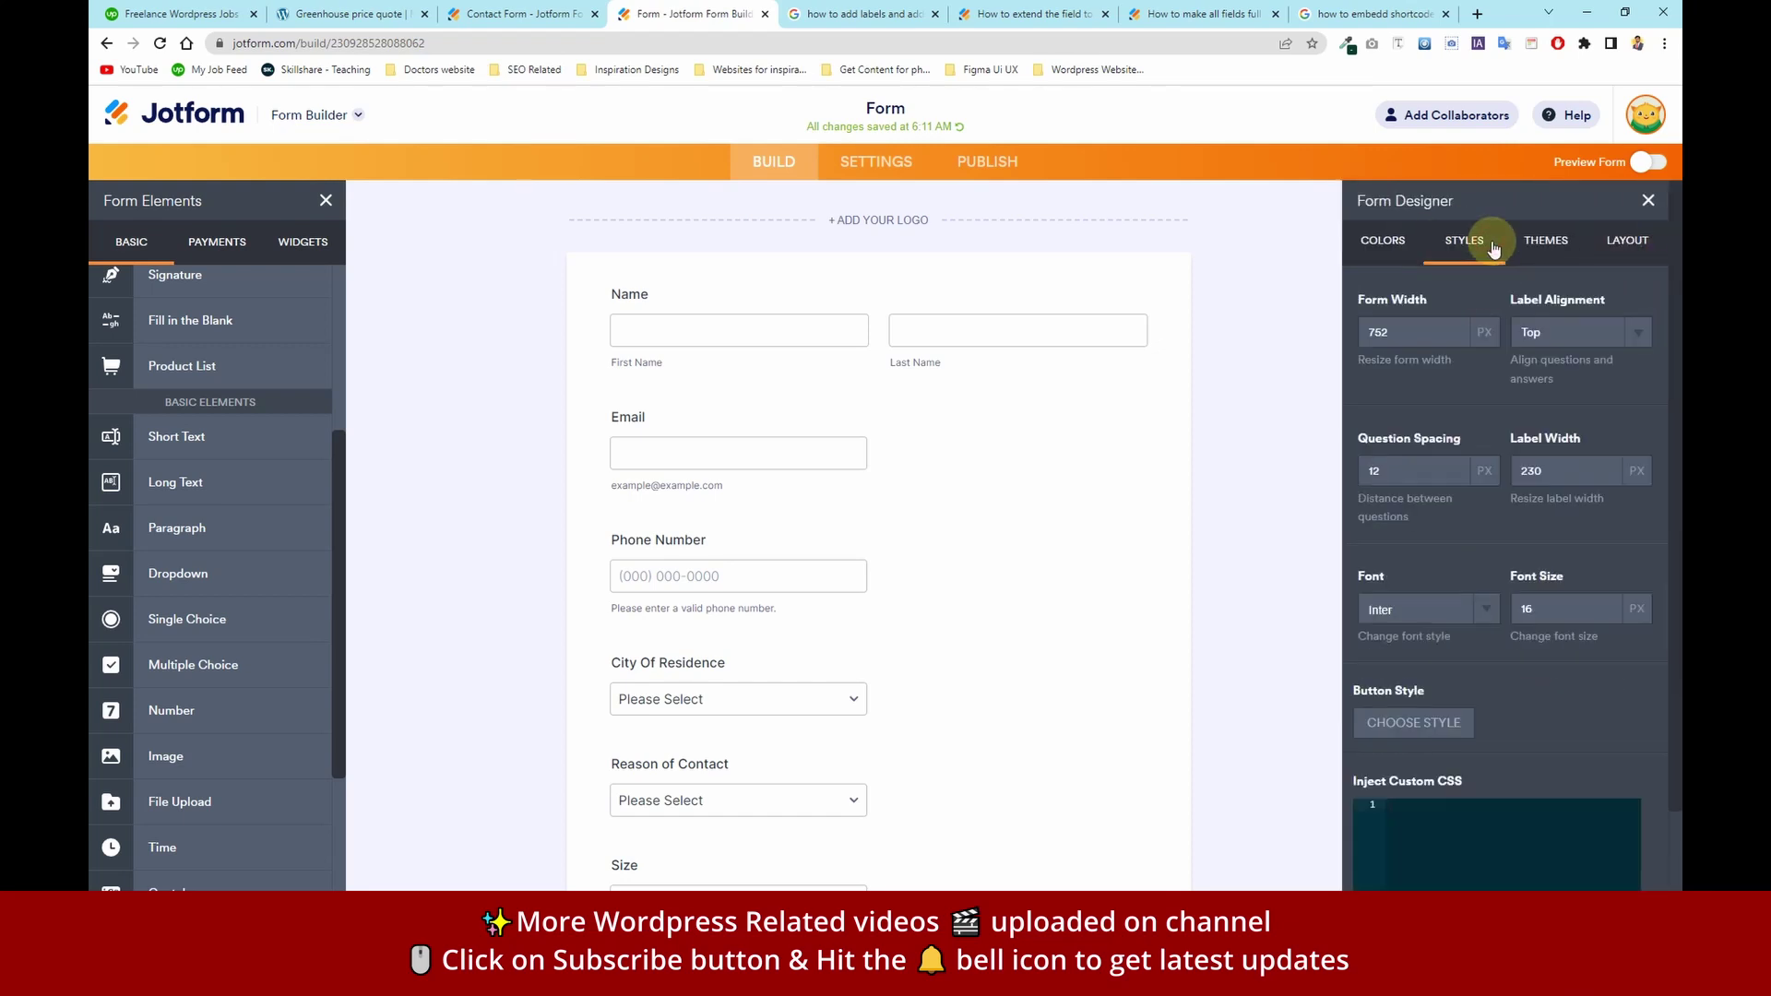
{"action": "scroll", "coordinate": [1455, 858], "scroll_direction": "down", "scroll_amount": 2}
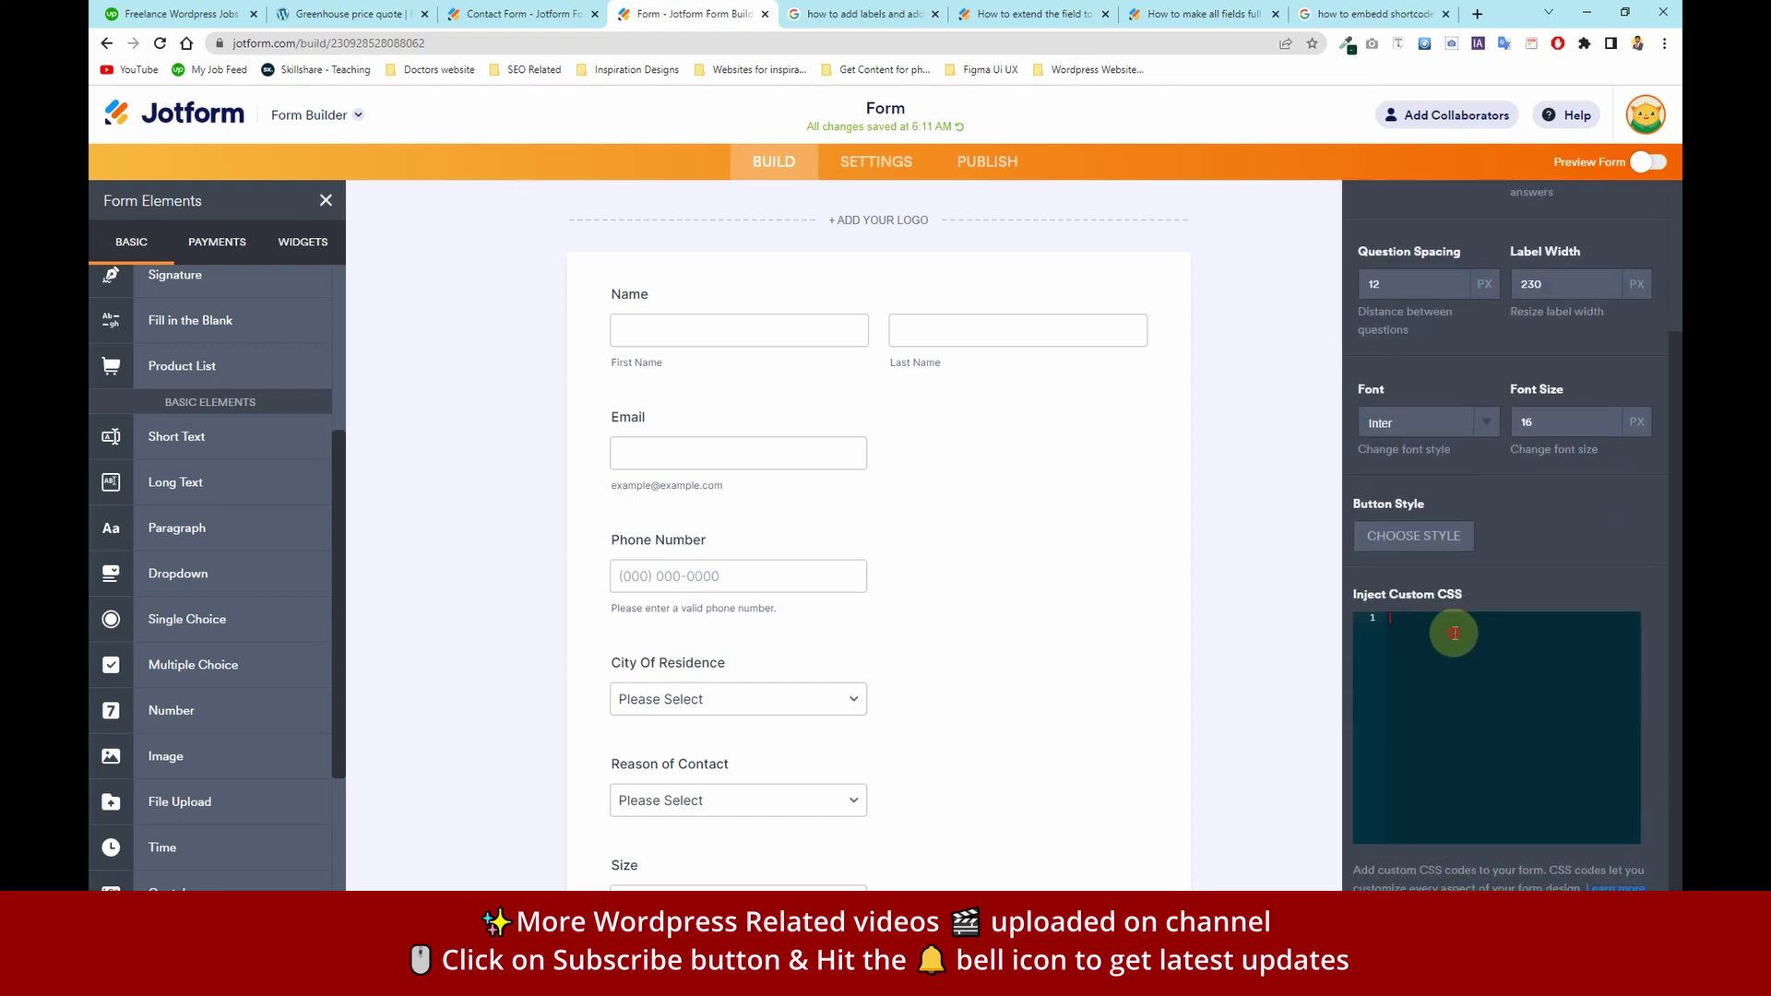
{"action": "left_click", "coordinate": [1454, 633]}
{"action": "key", "text": "ctrl+v"}
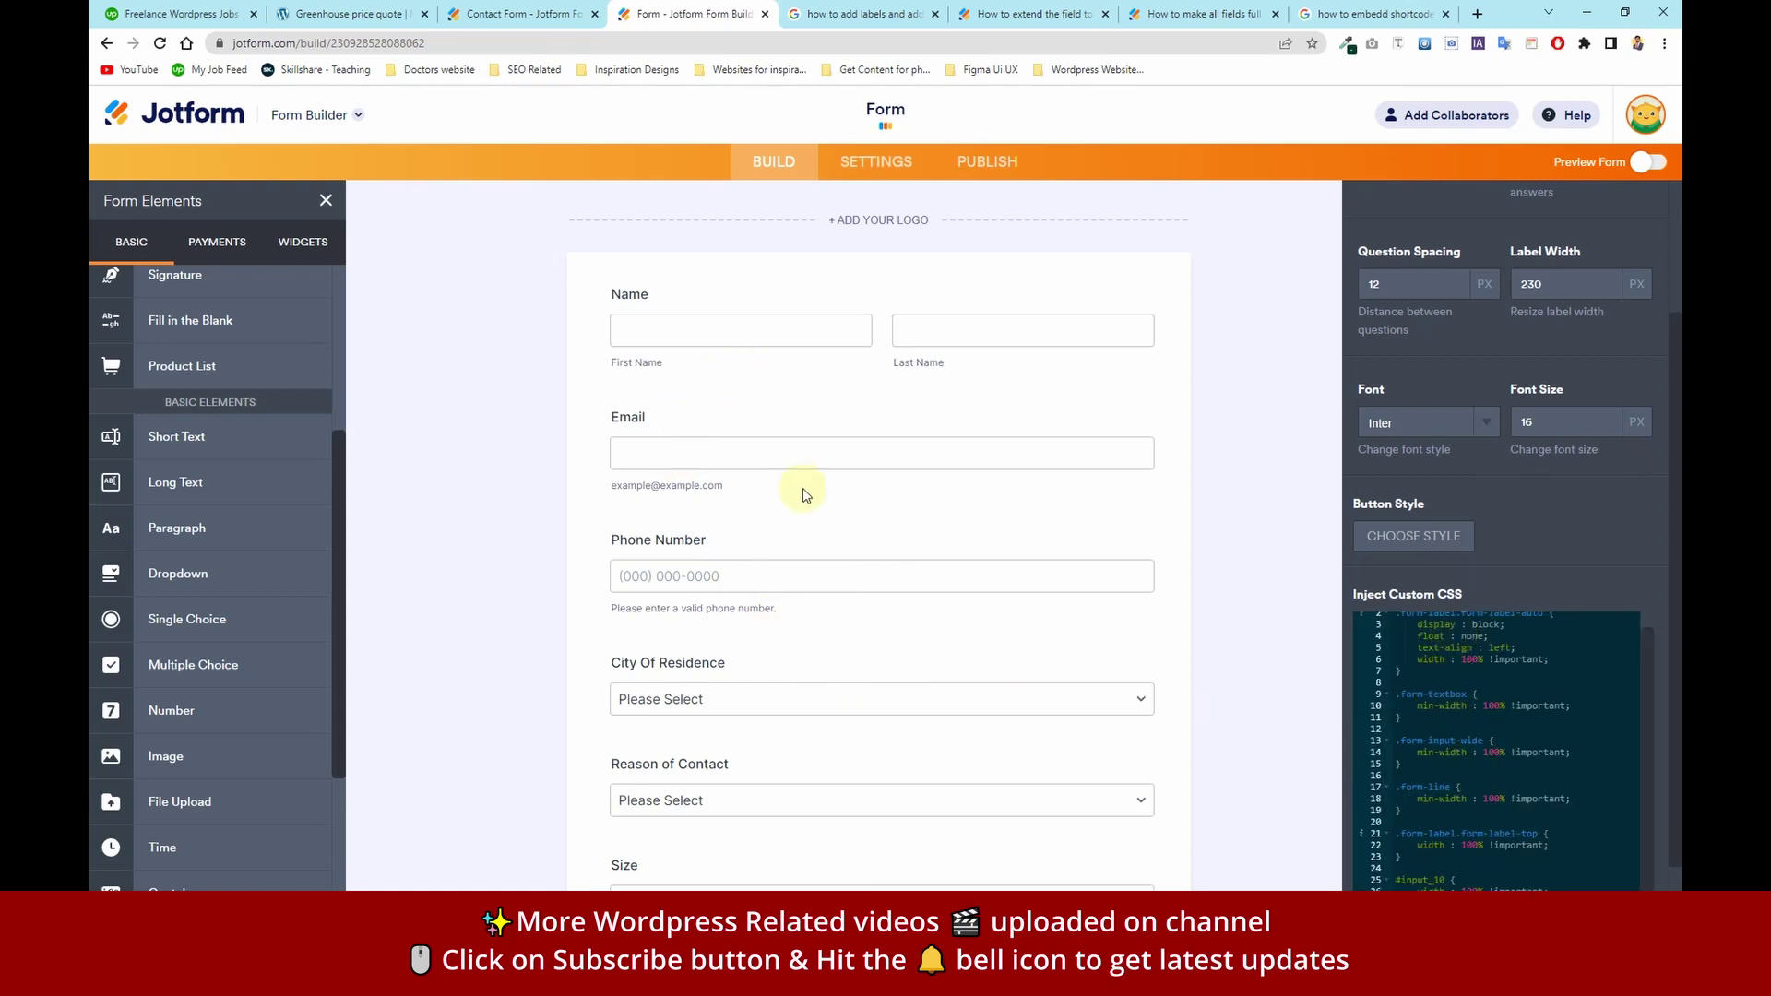
Step: Review the injected CSS on the form, then close the Form Designer panel
{"action": "scroll", "coordinate": [803, 646], "scroll_direction": "down", "scroll_amount": 6}
{"action": "scroll", "coordinate": [804, 707], "scroll_direction": "up", "scroll_amount": 5}
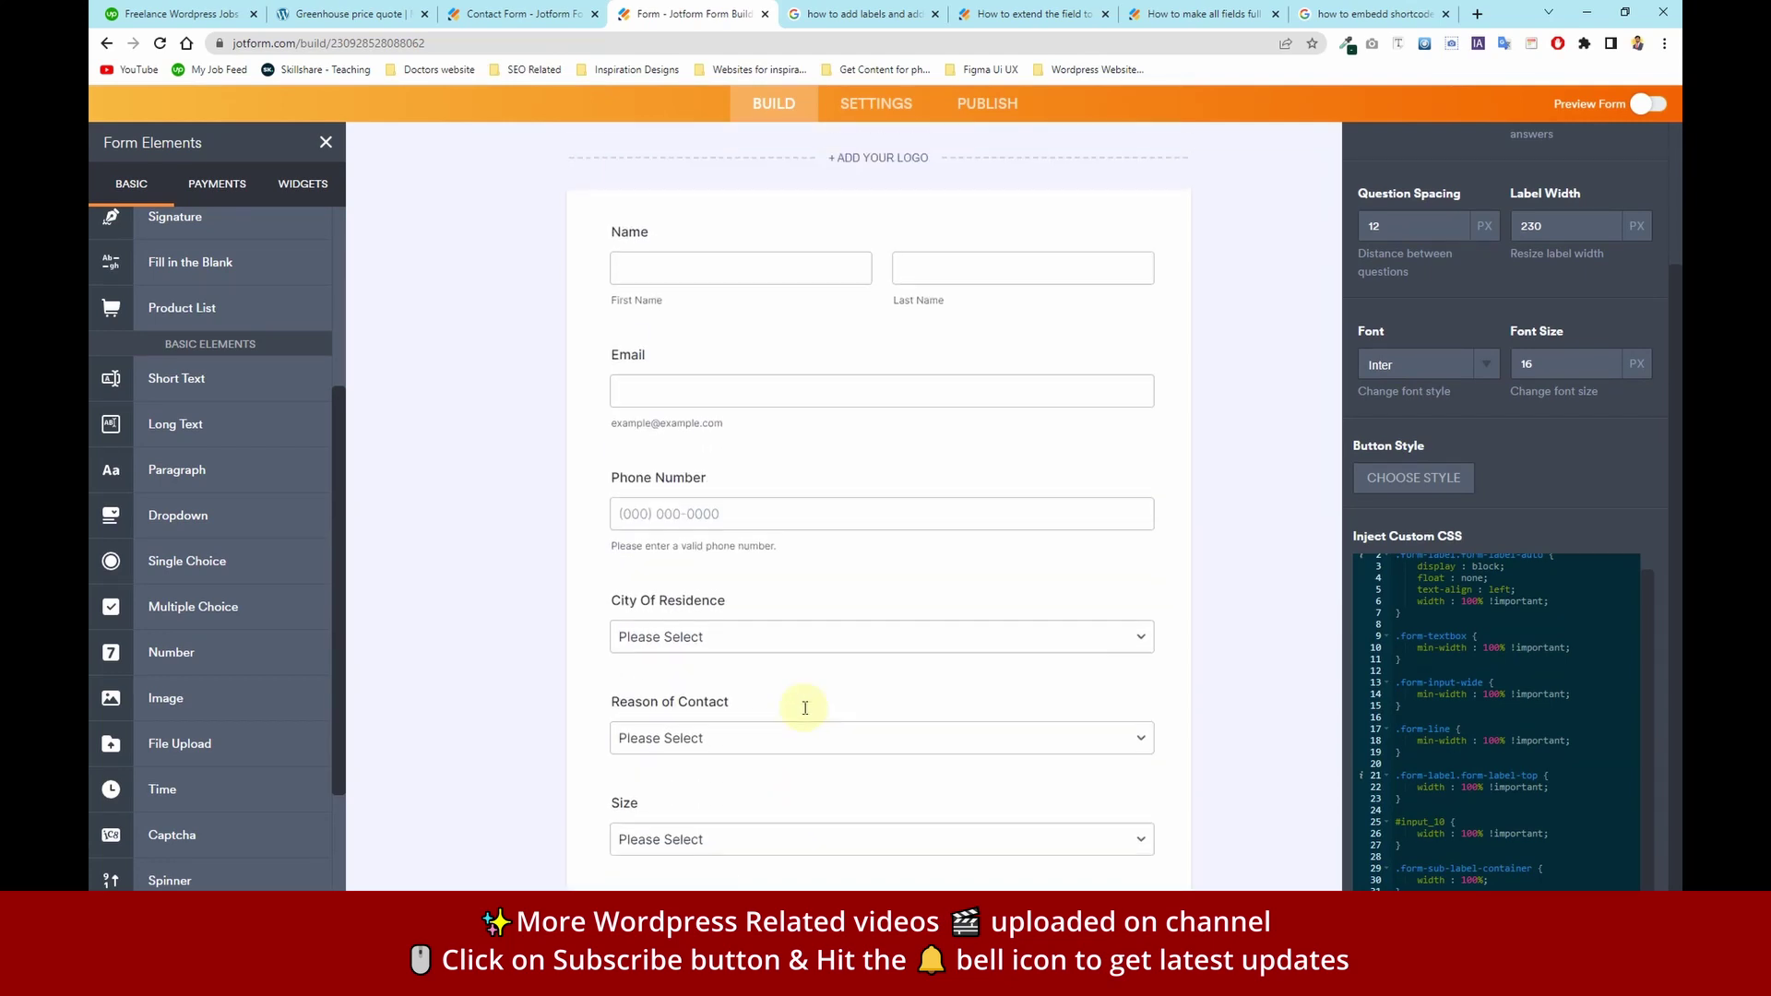
{"action": "scroll", "coordinate": [804, 707], "scroll_direction": "up", "scroll_amount": 2}
{"action": "scroll", "coordinate": [1199, 779], "scroll_direction": "down", "scroll_amount": 5}
{"action": "scroll", "coordinate": [1454, 683], "scroll_direction": "down", "scroll_amount": 3}
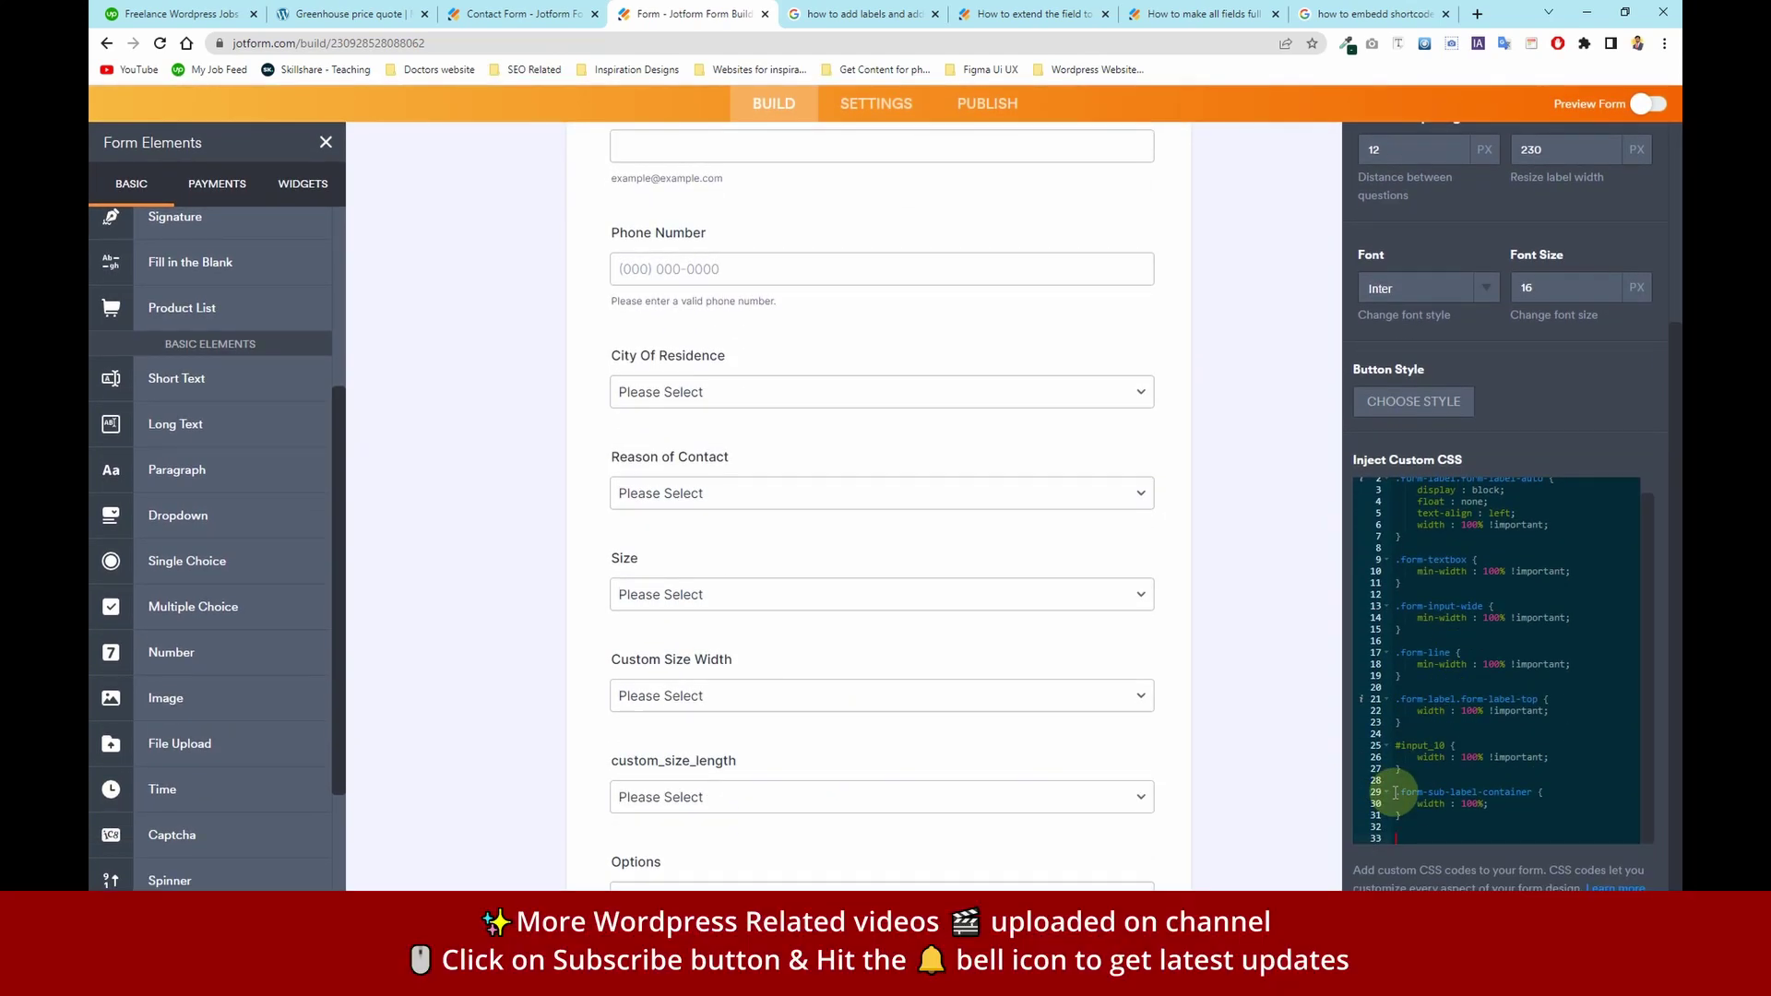
{"action": "scroll", "coordinate": [1395, 791], "scroll_direction": "up", "scroll_amount": 1}
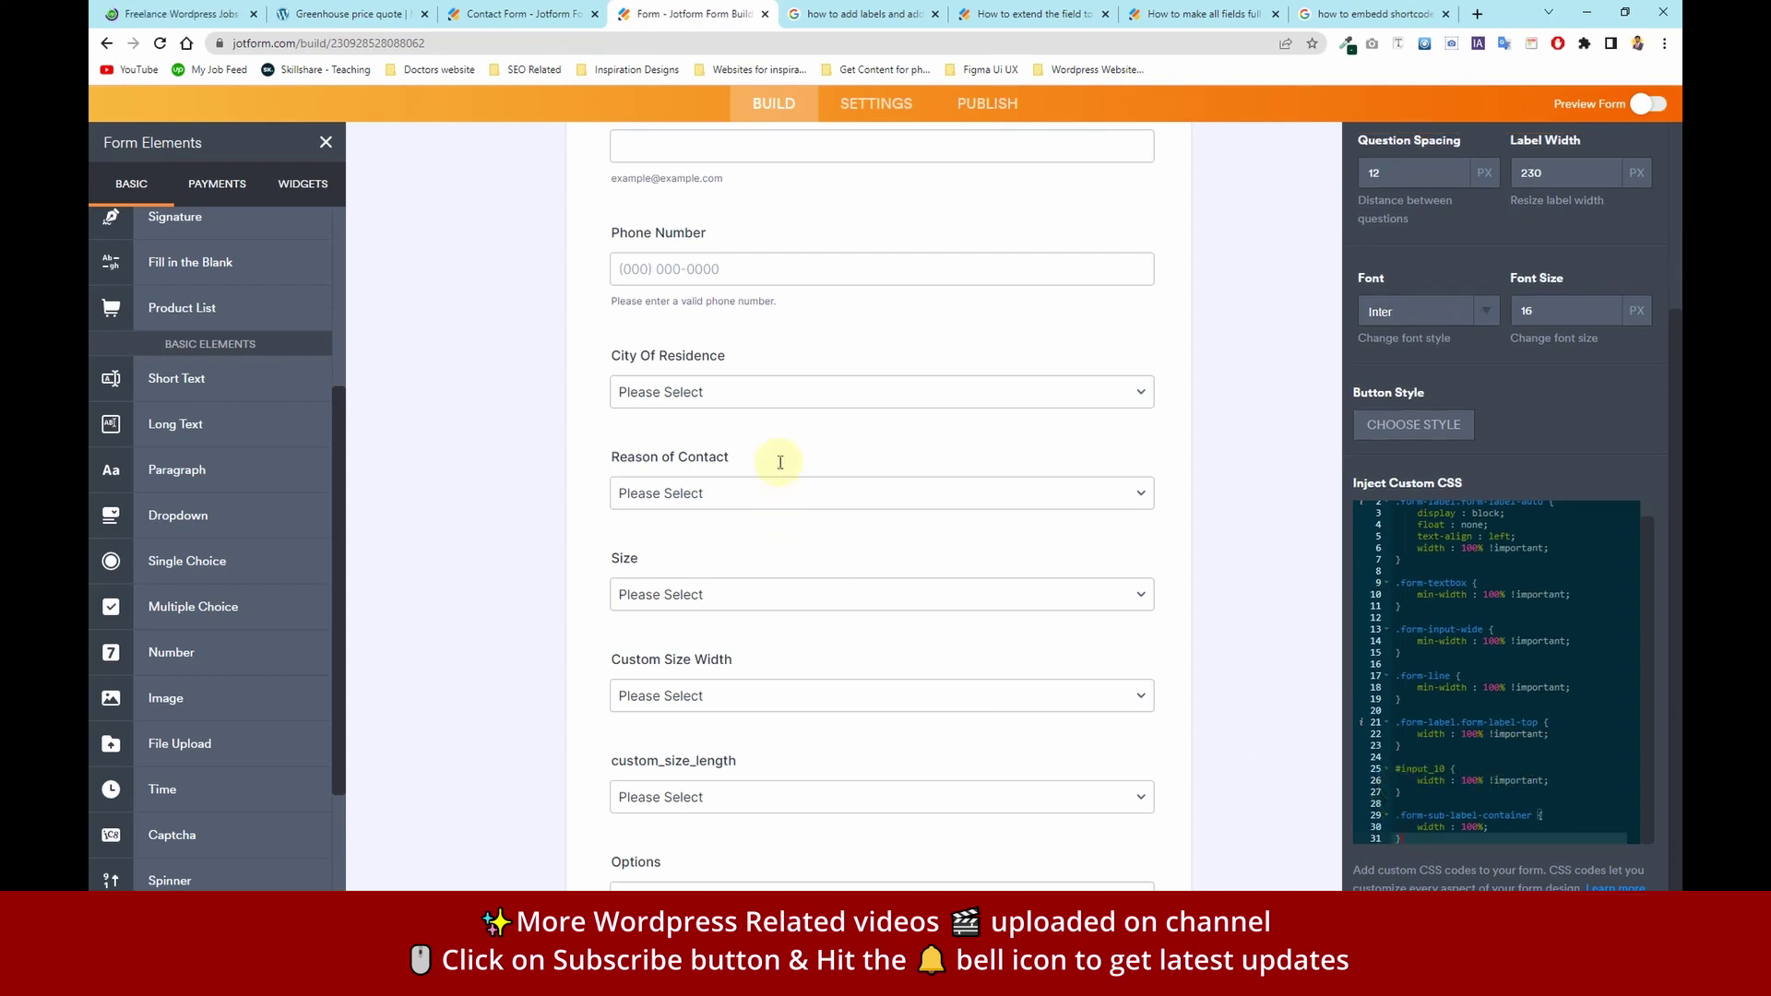
{"action": "scroll", "coordinate": [907, 463], "scroll_direction": "up", "scroll_amount": 5}
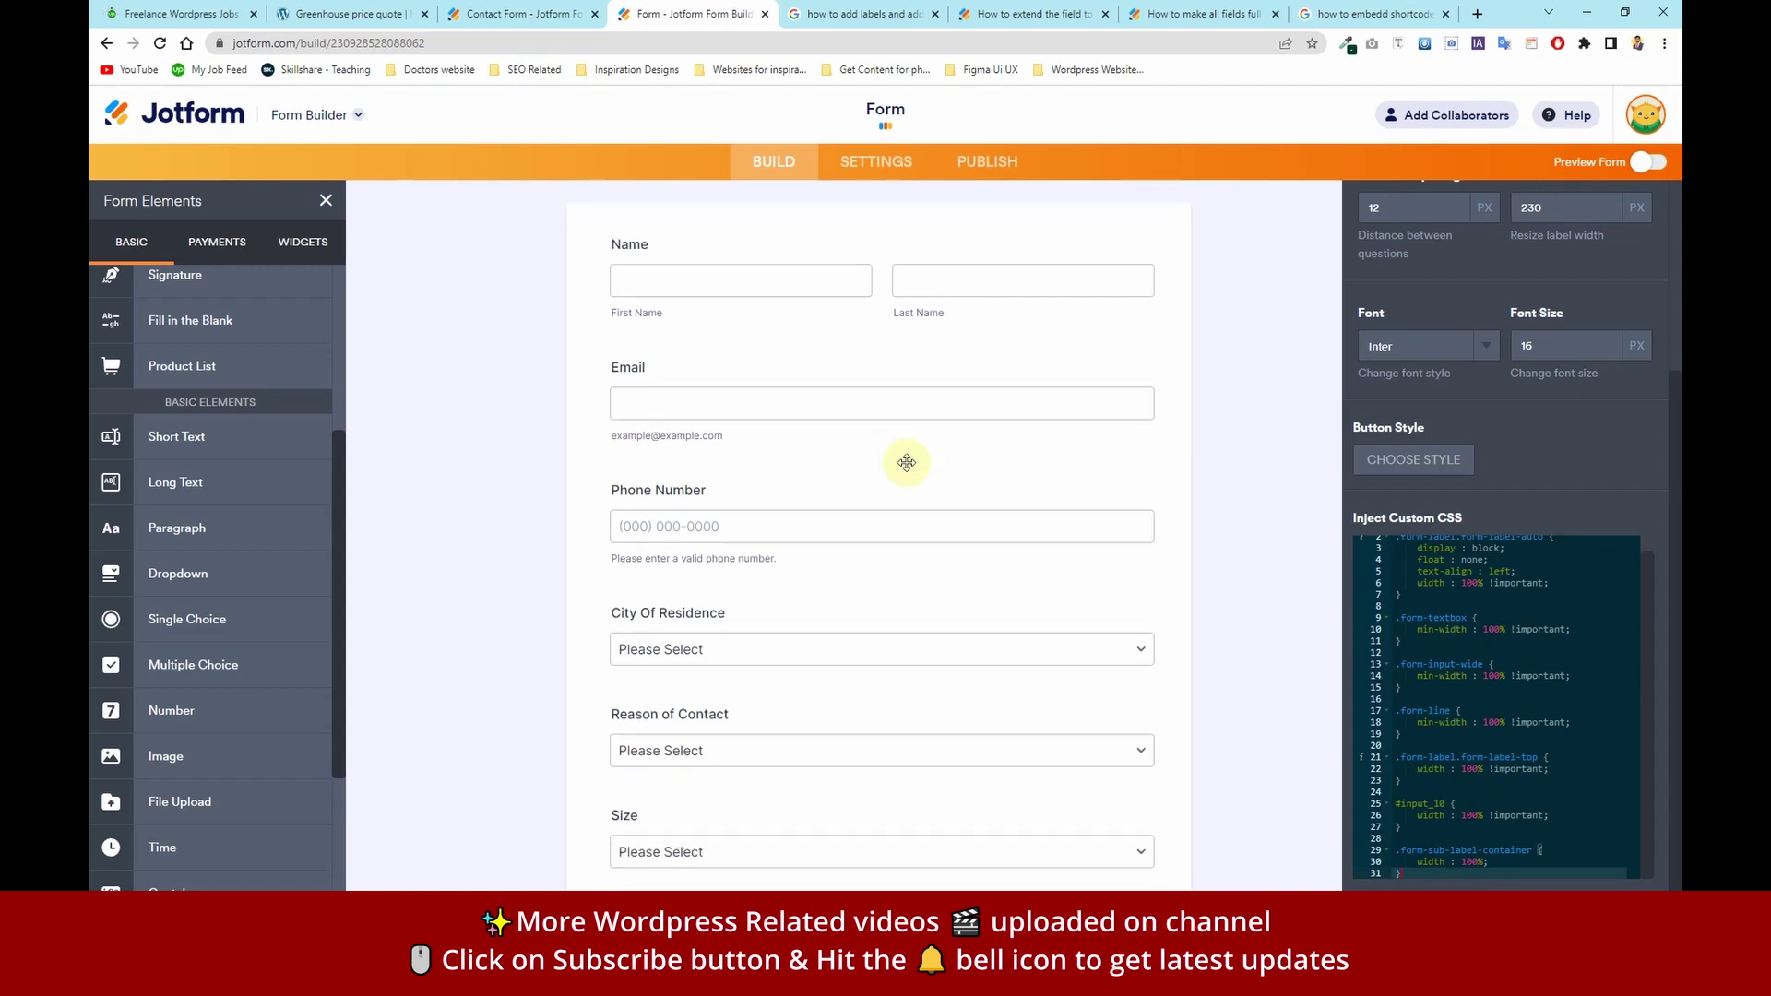
{"action": "scroll", "coordinate": [905, 462], "scroll_direction": "down", "scroll_amount": 5}
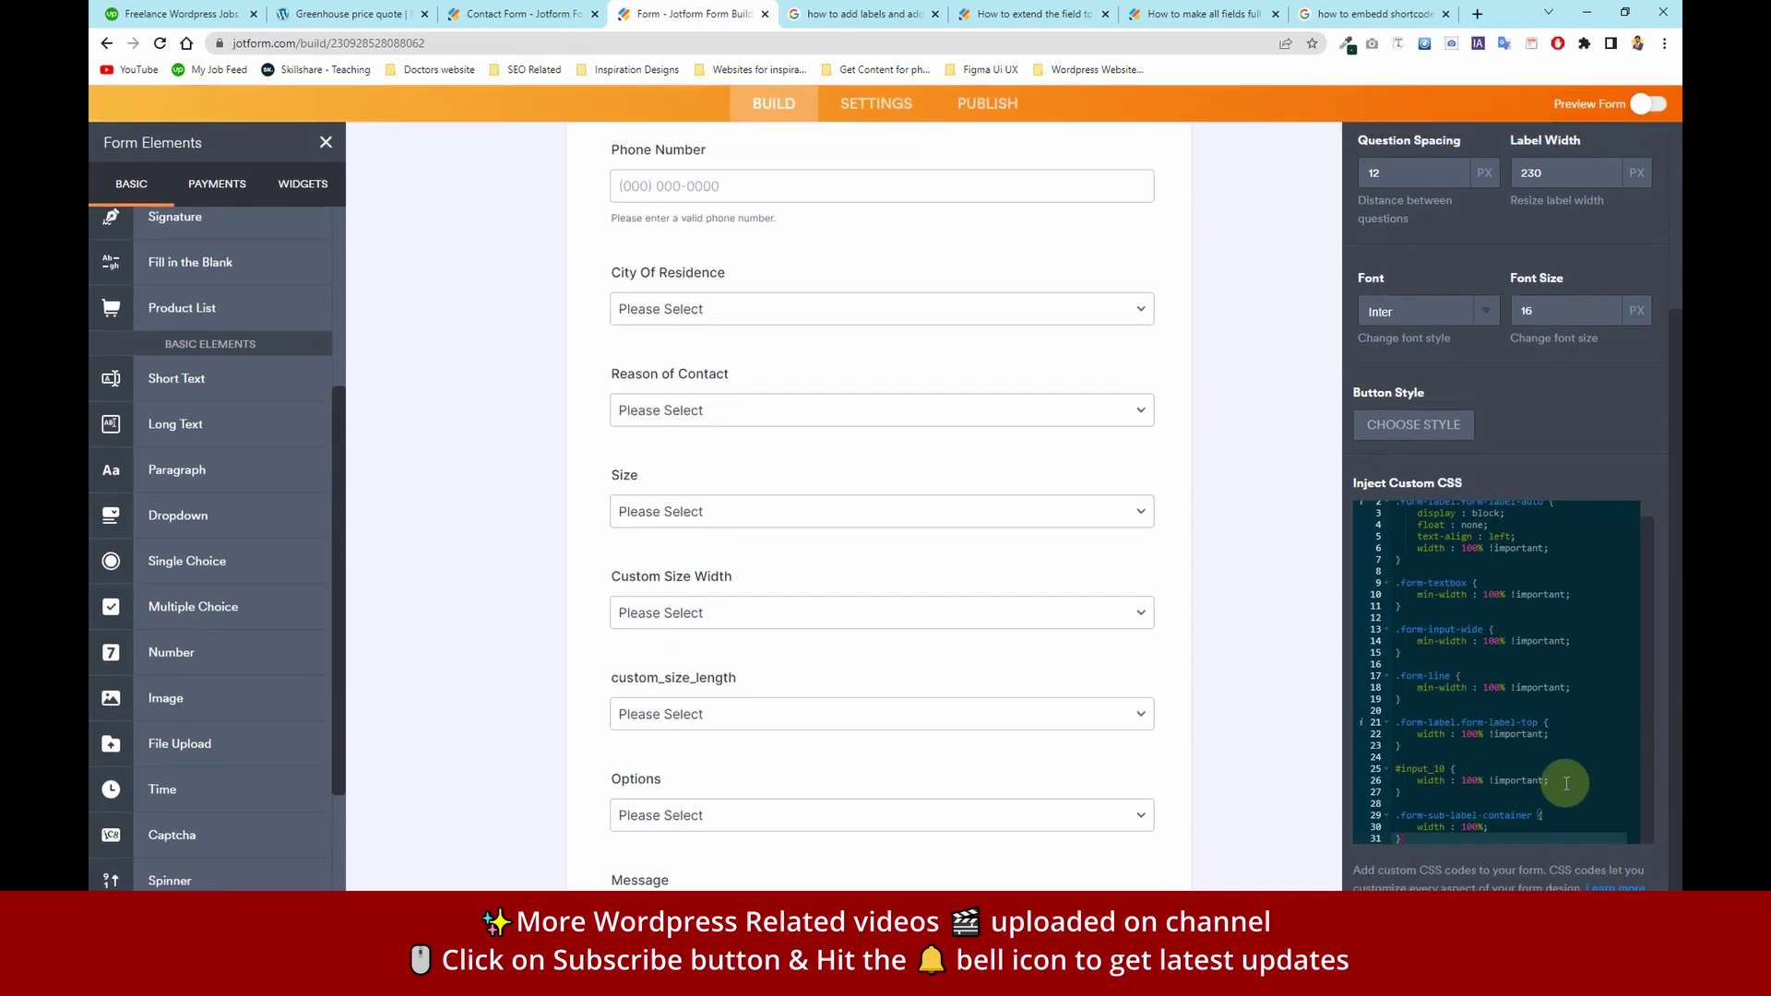
{"action": "key", "text": "Escape"}
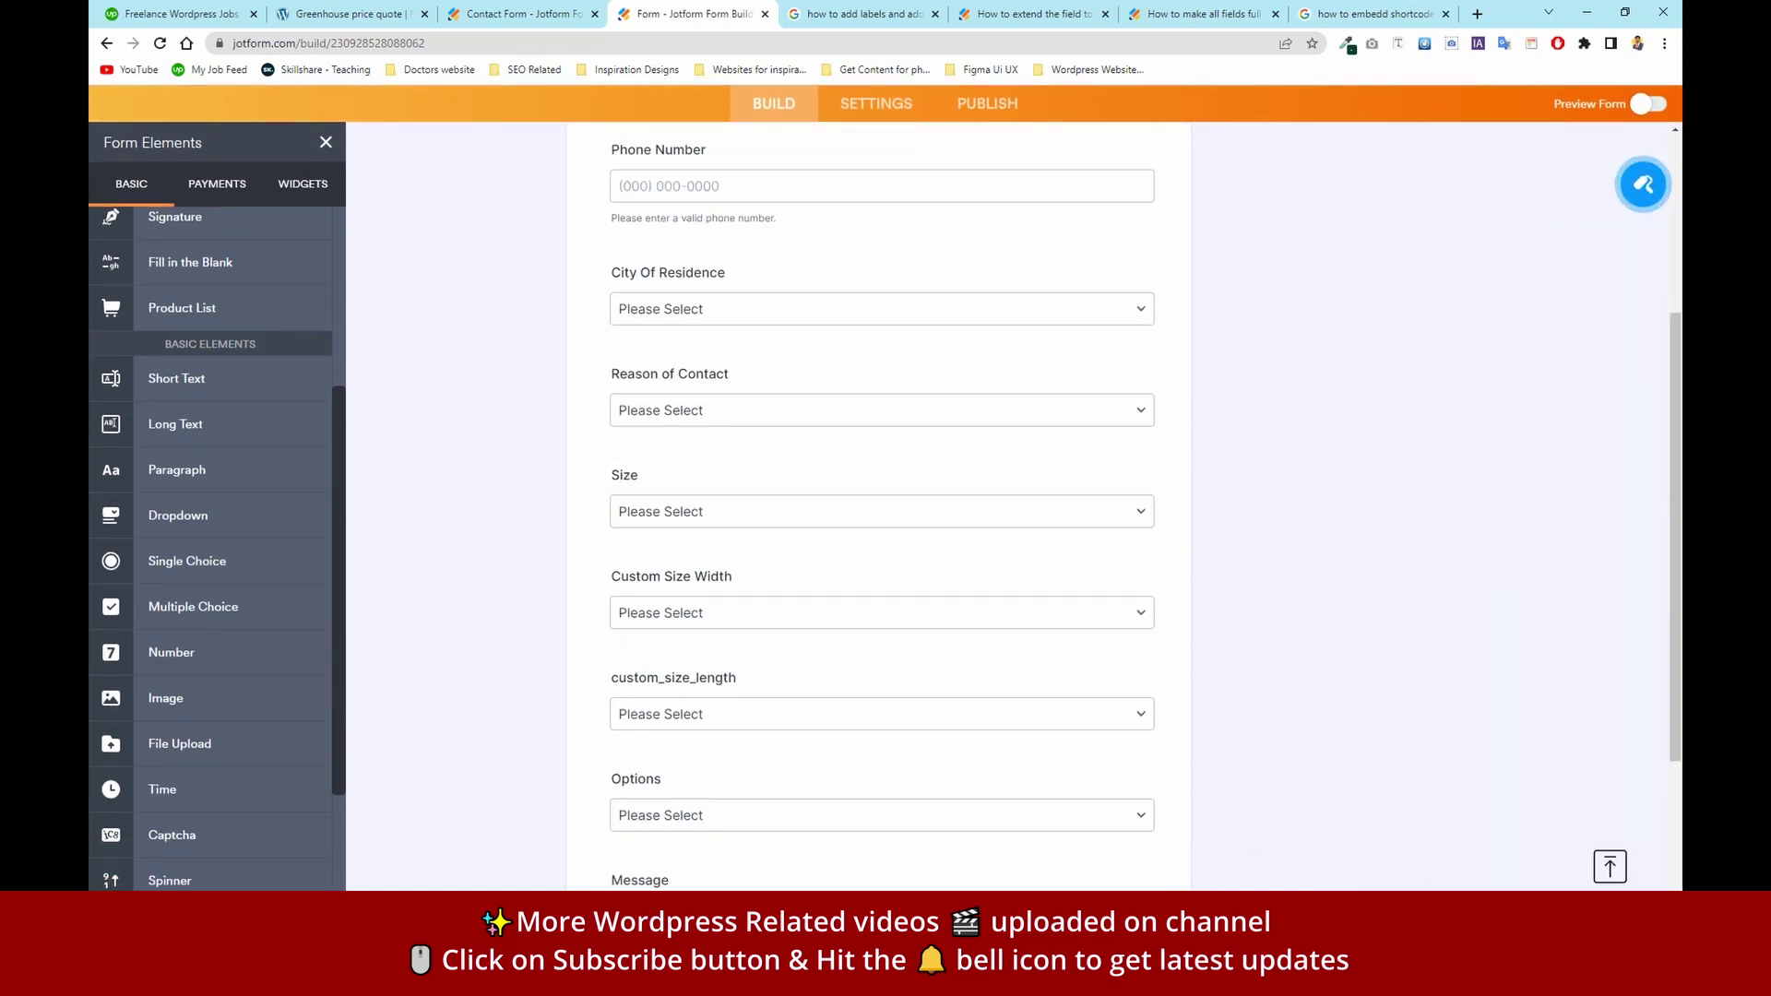
{"action": "scroll", "coordinate": [830, 507], "scroll_direction": "down", "scroll_amount": 4}
{"action": "scroll", "coordinate": [1020, 415], "scroll_direction": "up", "scroll_amount": 8}
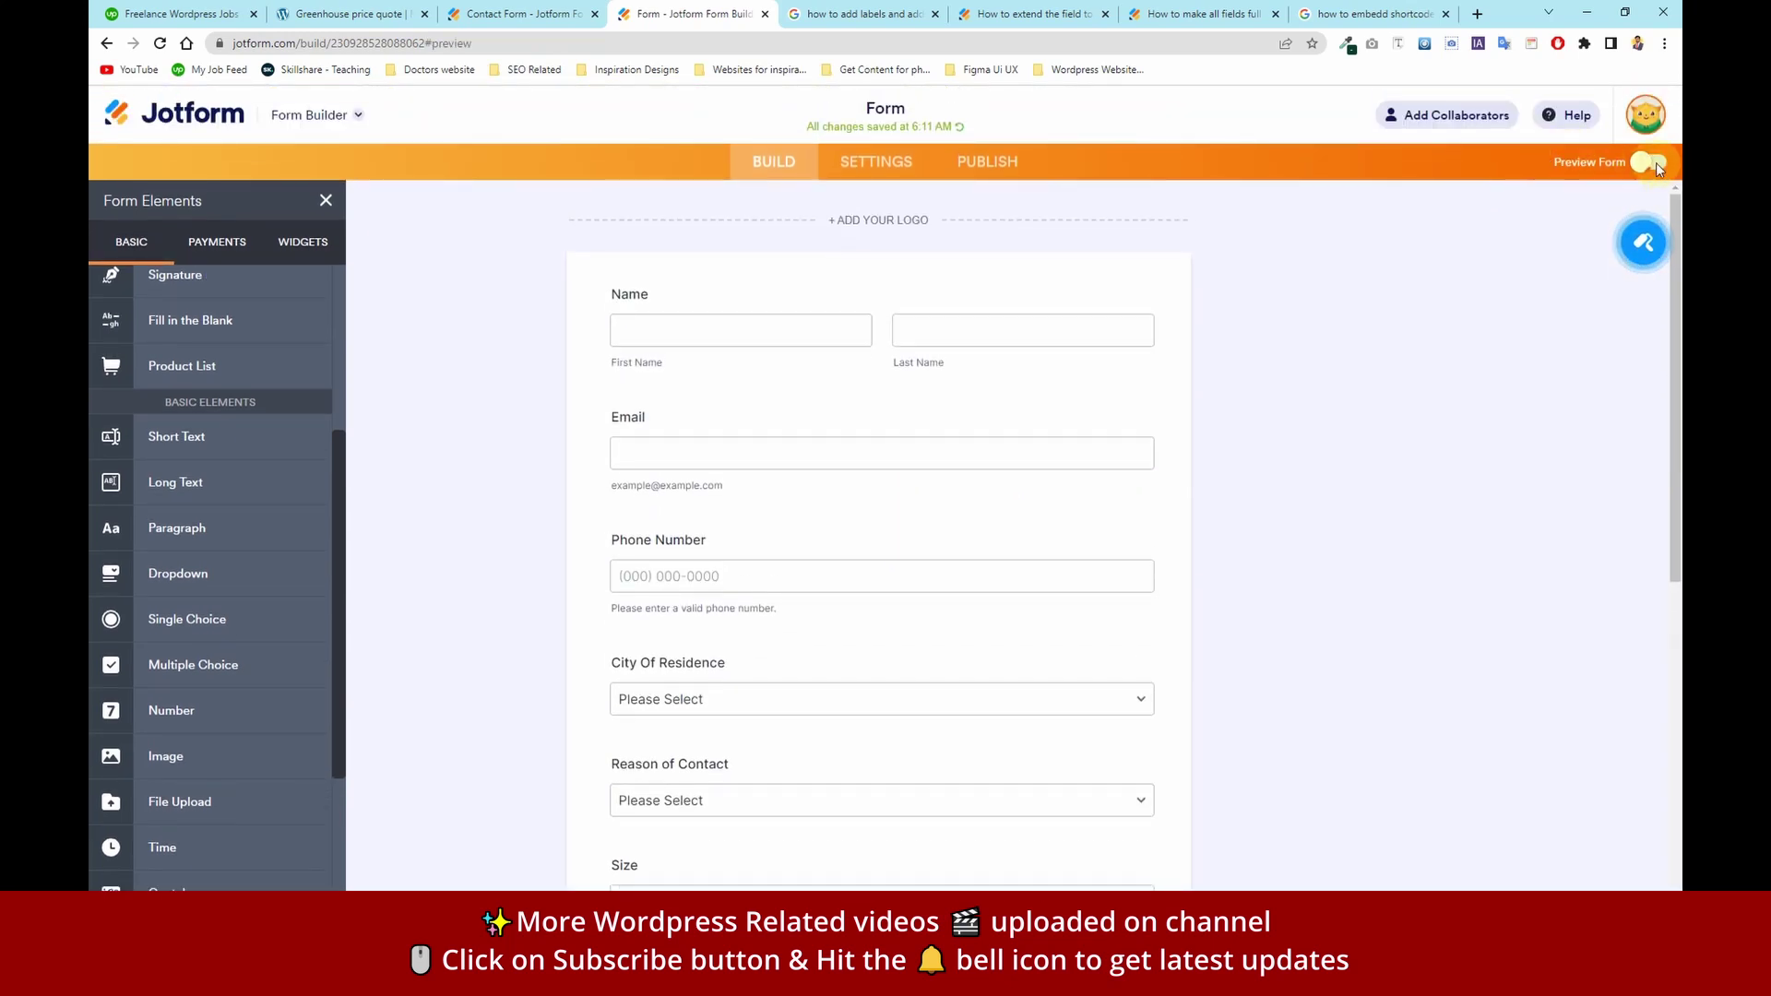
{"action": "left_click", "coordinate": [1651, 164]}
{"action": "scroll", "coordinate": [728, 368], "scroll_direction": "down", "scroll_amount": 6}
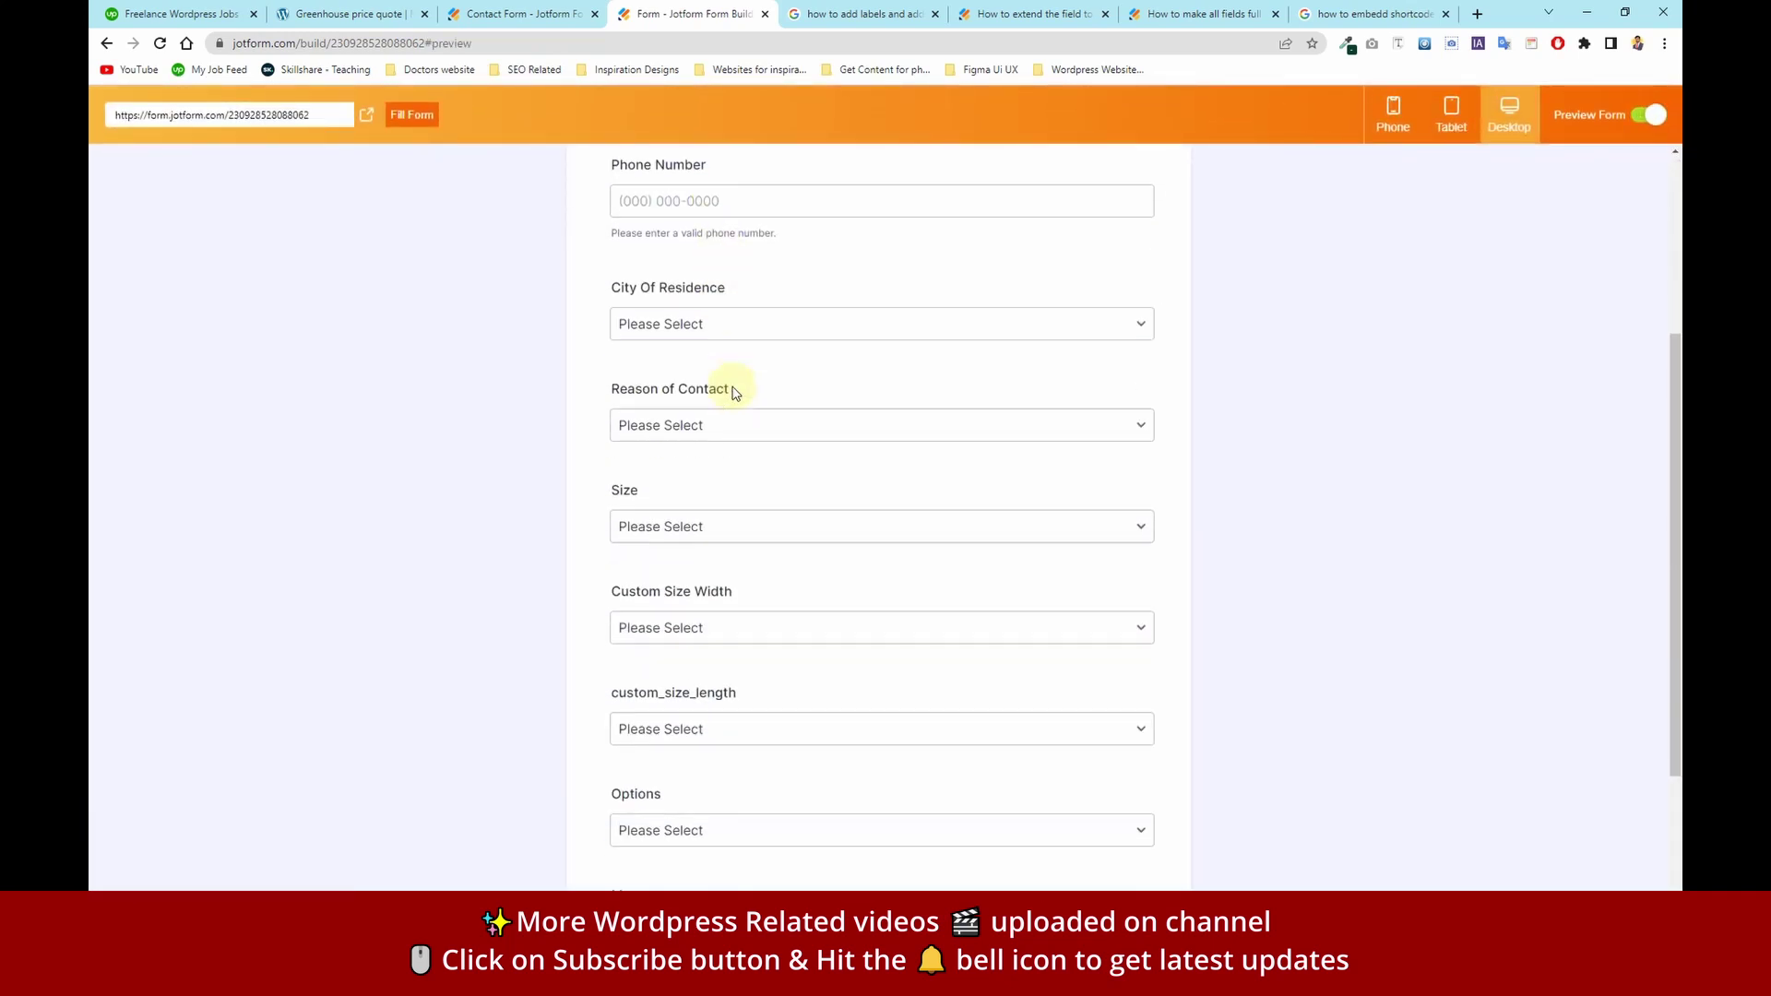
{"action": "left_click", "coordinate": [790, 581]}
{"action": "left_click", "coordinate": [790, 590]}
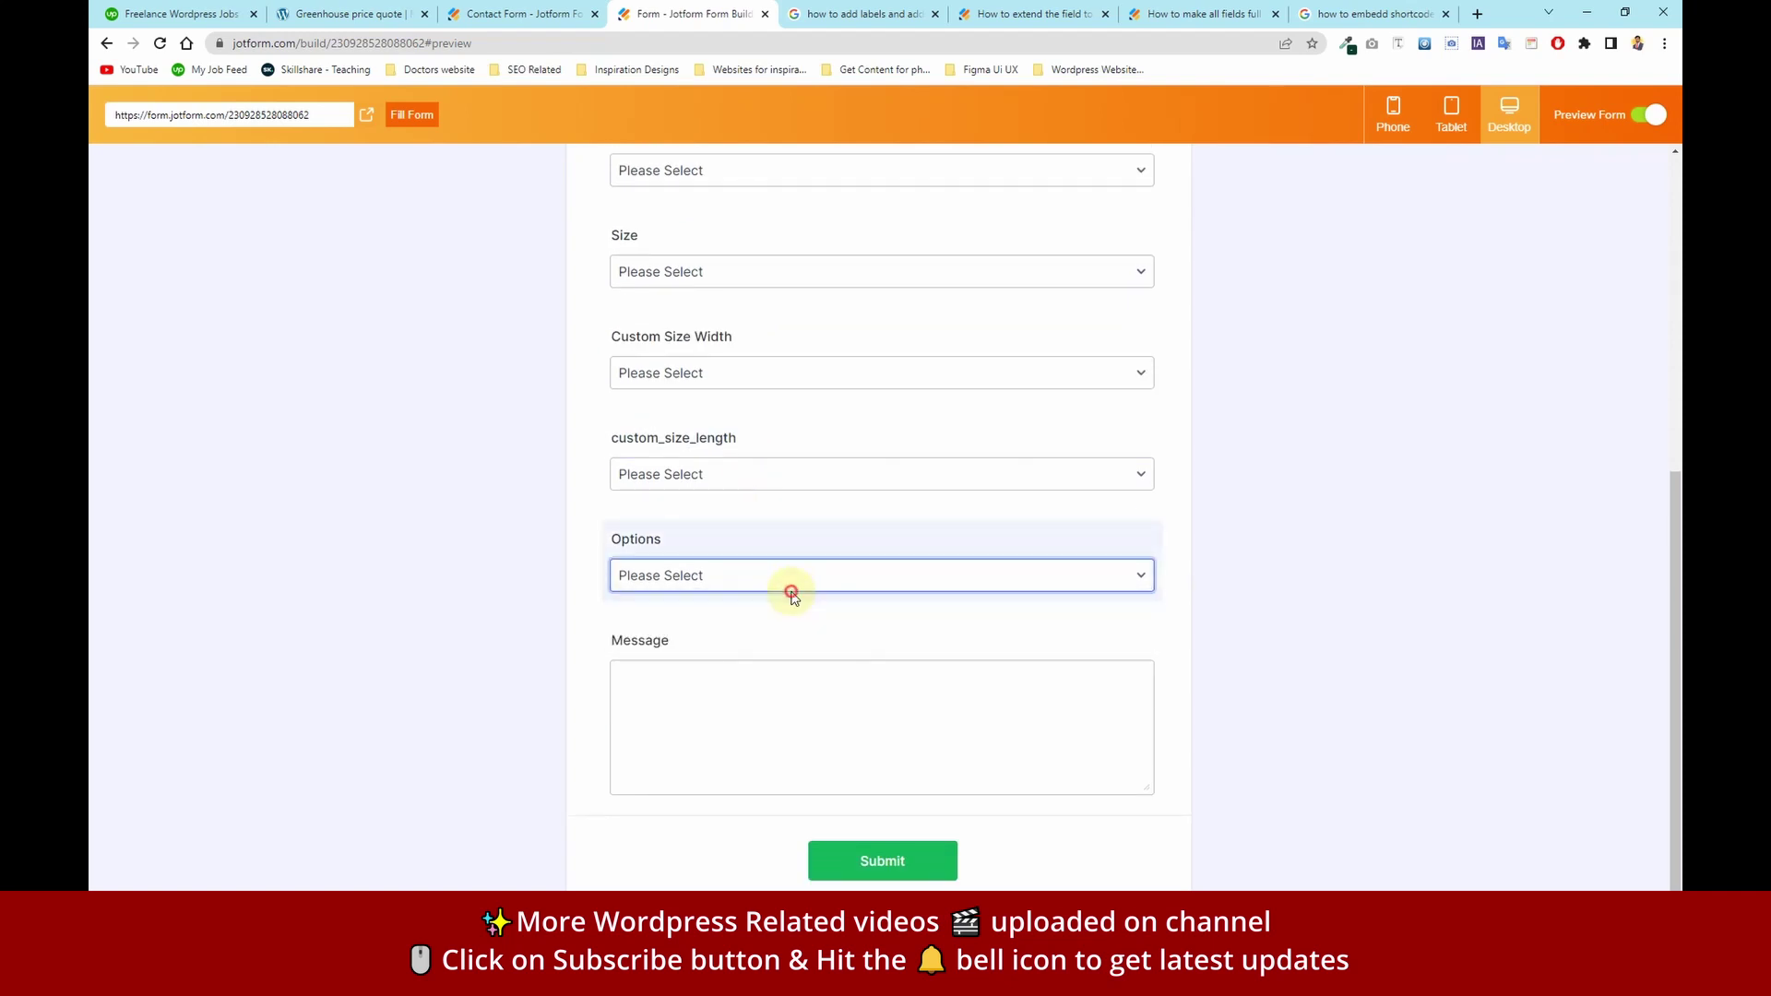
{"action": "left_click", "coordinate": [780, 474]}
{"action": "left_click", "coordinate": [779, 472]}
{"action": "double_click", "coordinate": [801, 356]}
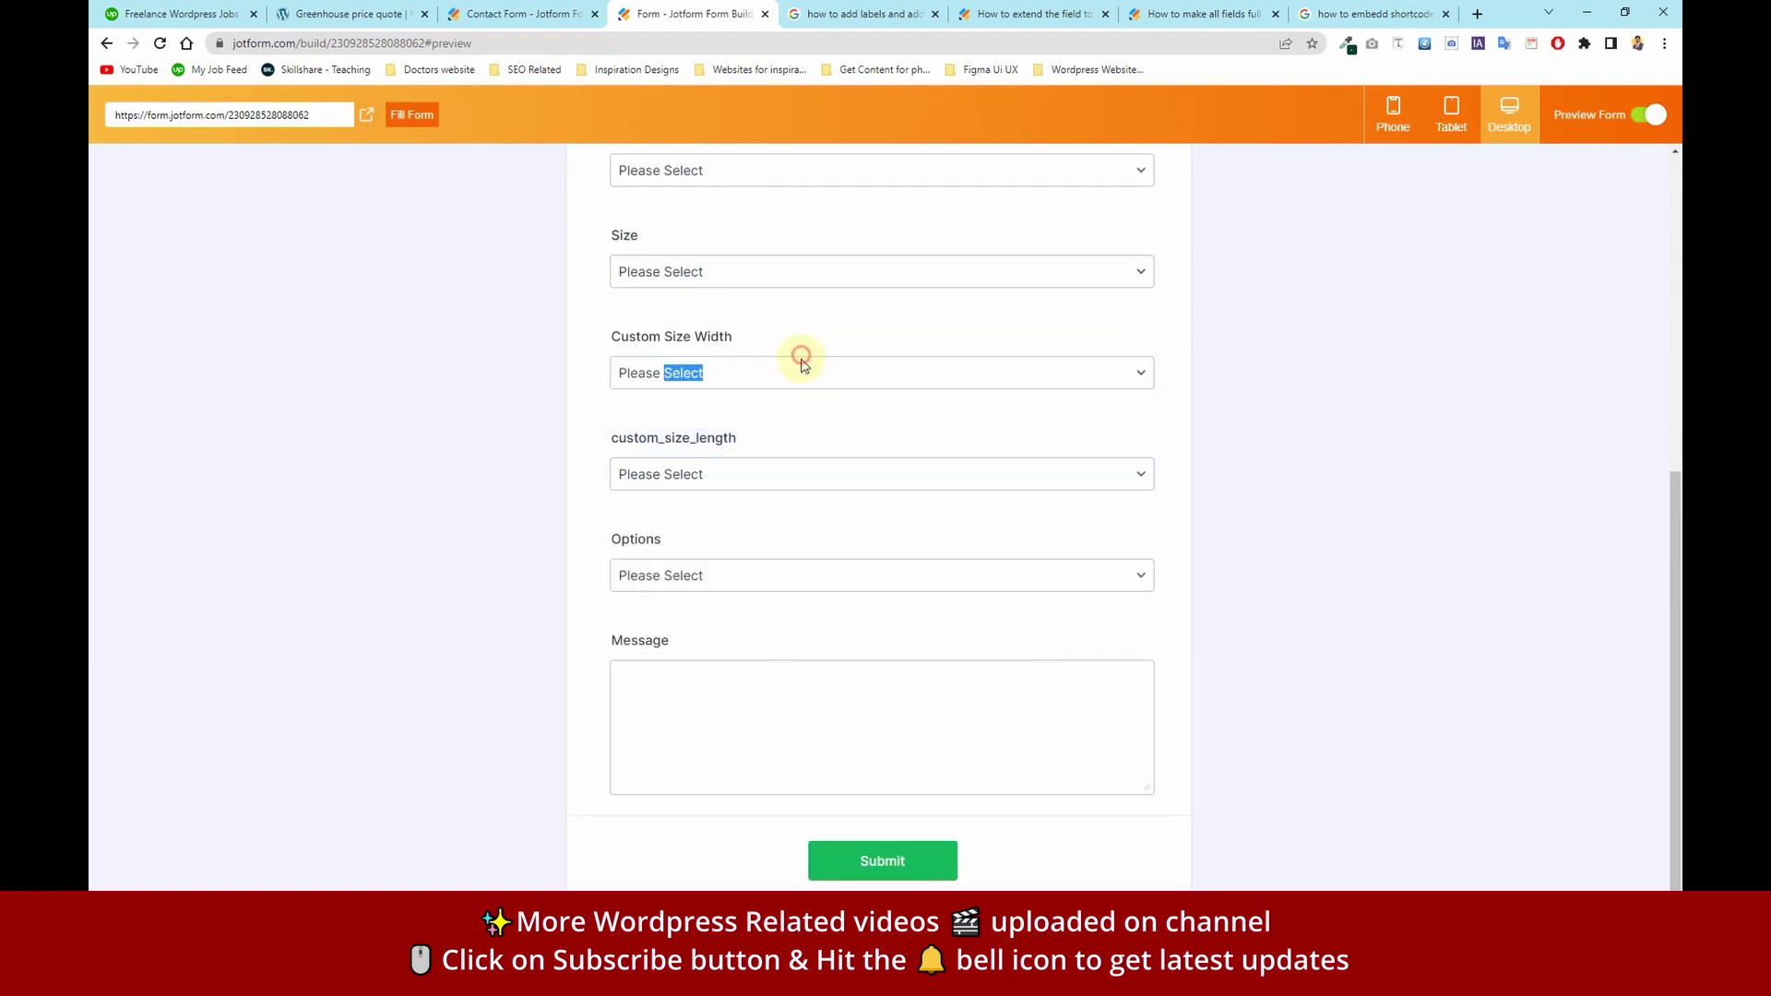
{"action": "left_click", "coordinate": [874, 384]}
{"action": "left_click", "coordinate": [874, 383]}
{"action": "scroll", "coordinate": [1452, 316], "scroll_direction": "up", "scroll_amount": 10}
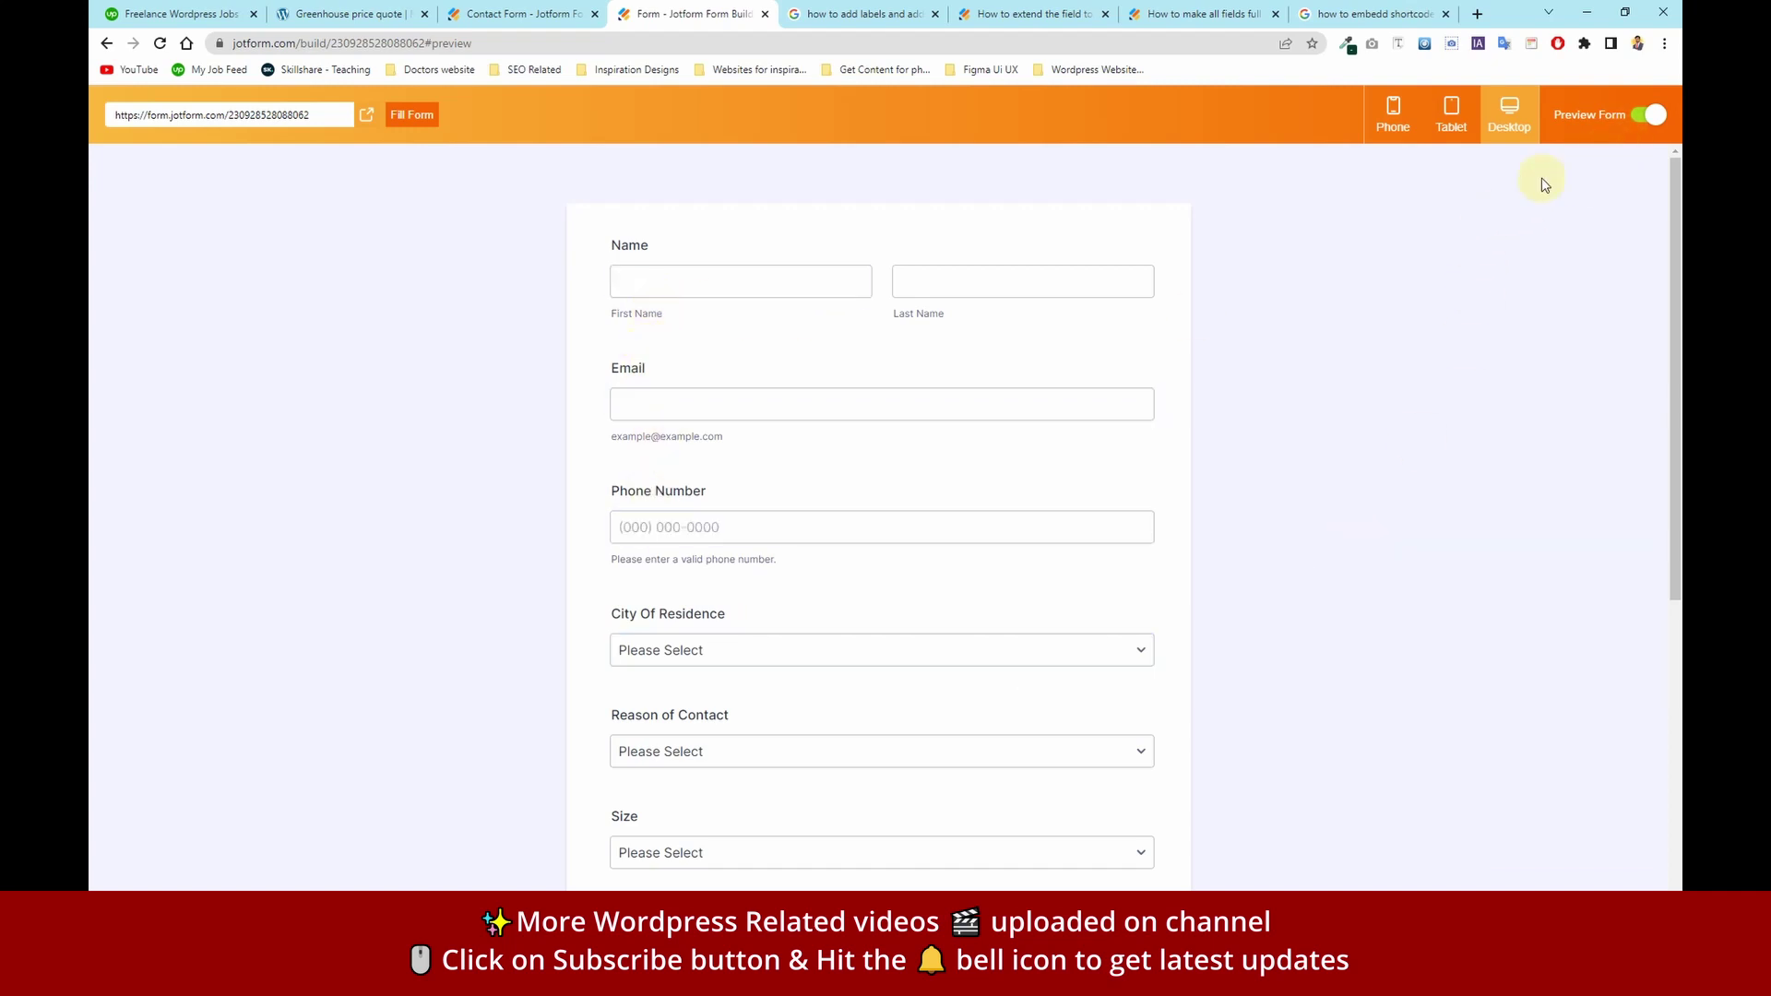
{"action": "left_click", "coordinate": [1646, 114]}
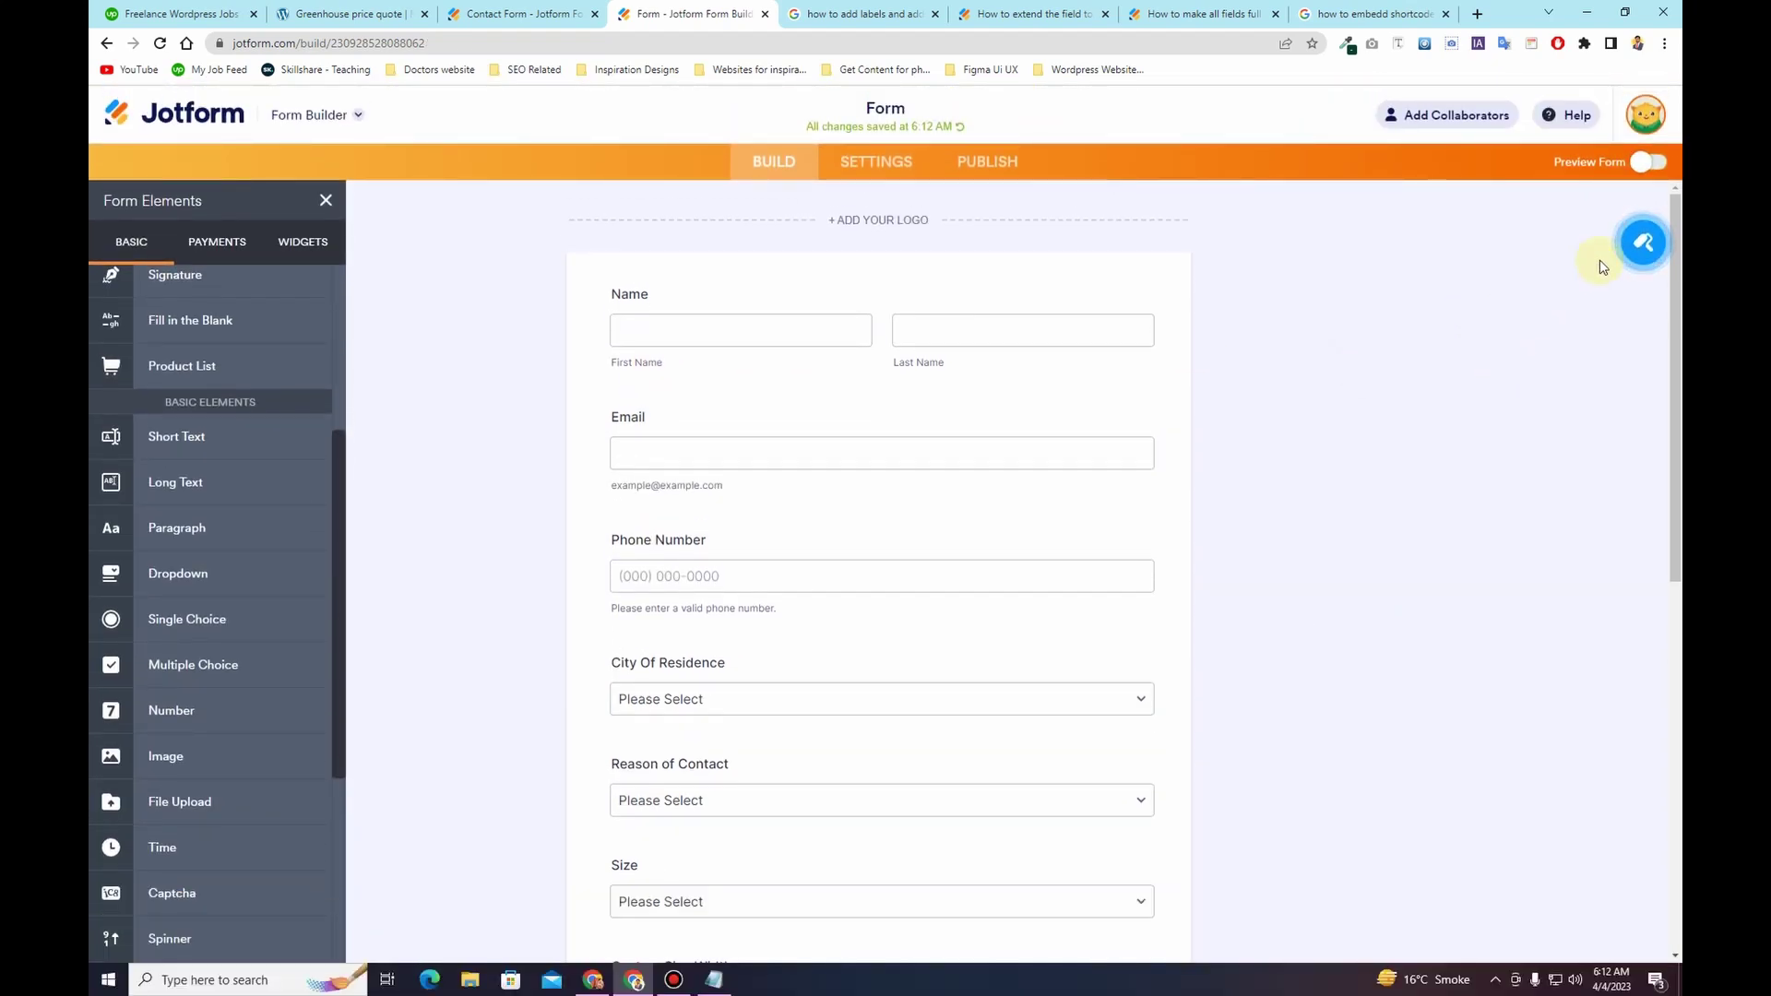
Step: In Advanced Designer's Line Layout, reduce Line Spacing from 12 px to 9 px
{"action": "left_click", "coordinate": [1644, 245]}
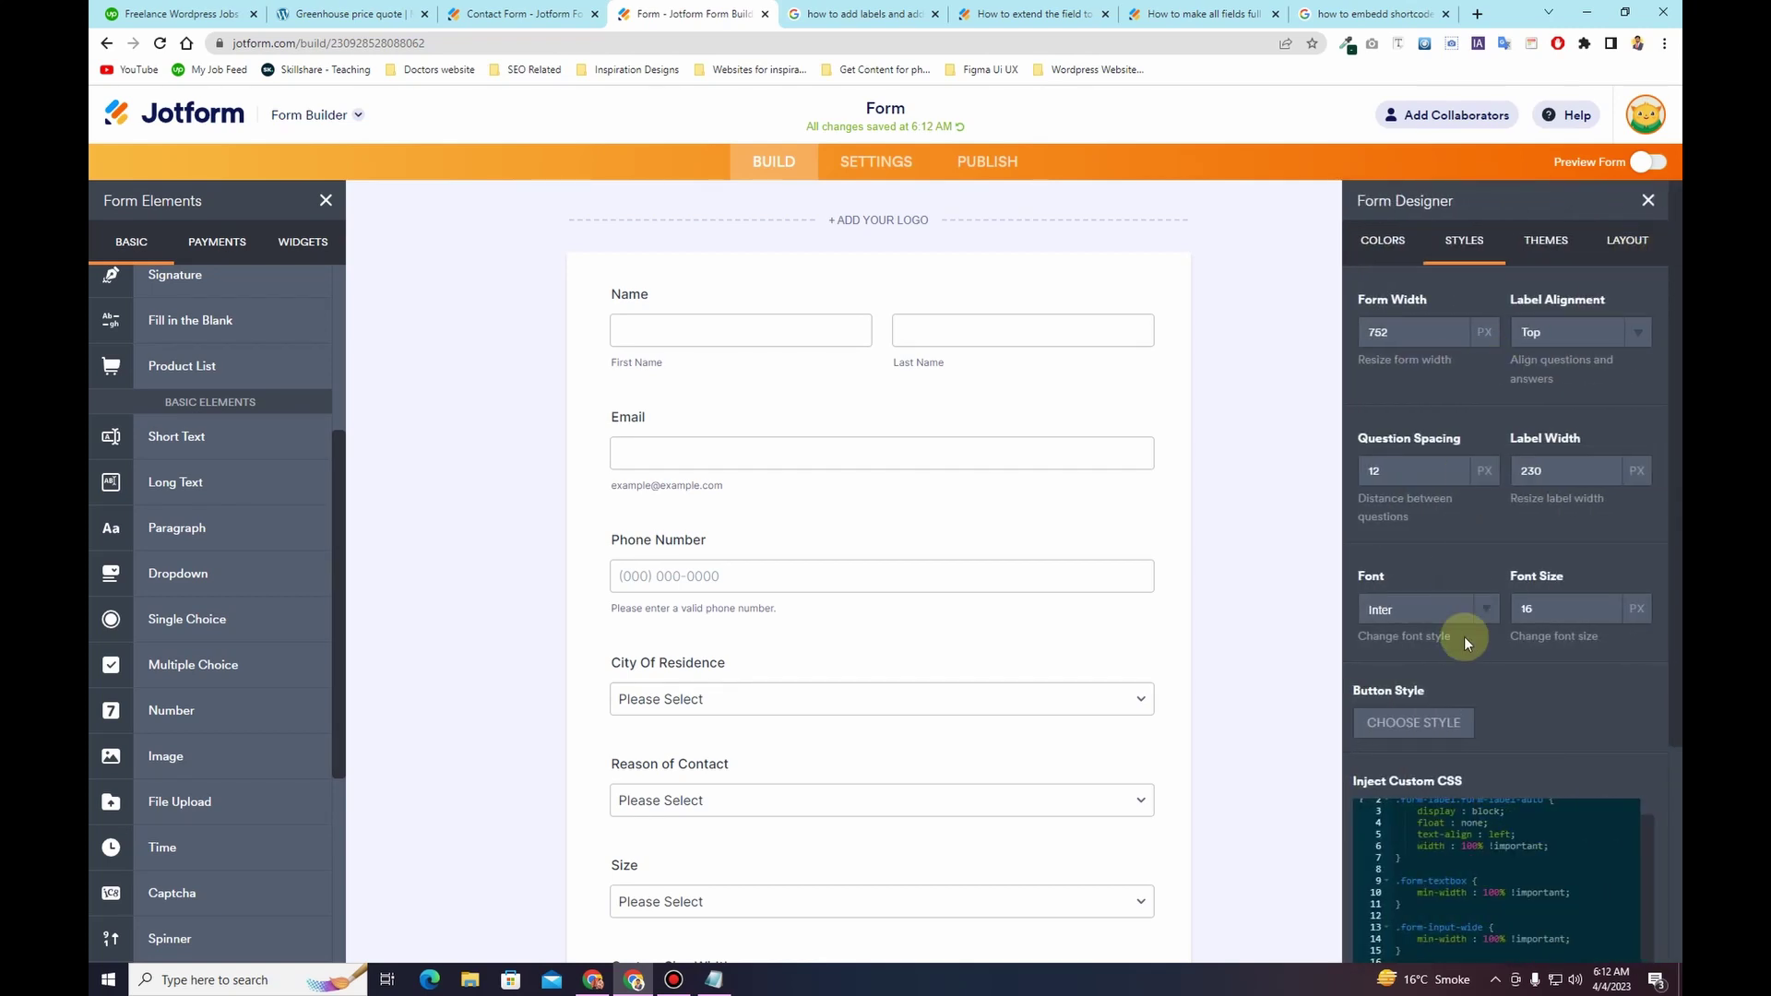
{"action": "scroll", "coordinate": [1466, 646], "scroll_direction": "down", "scroll_amount": 5}
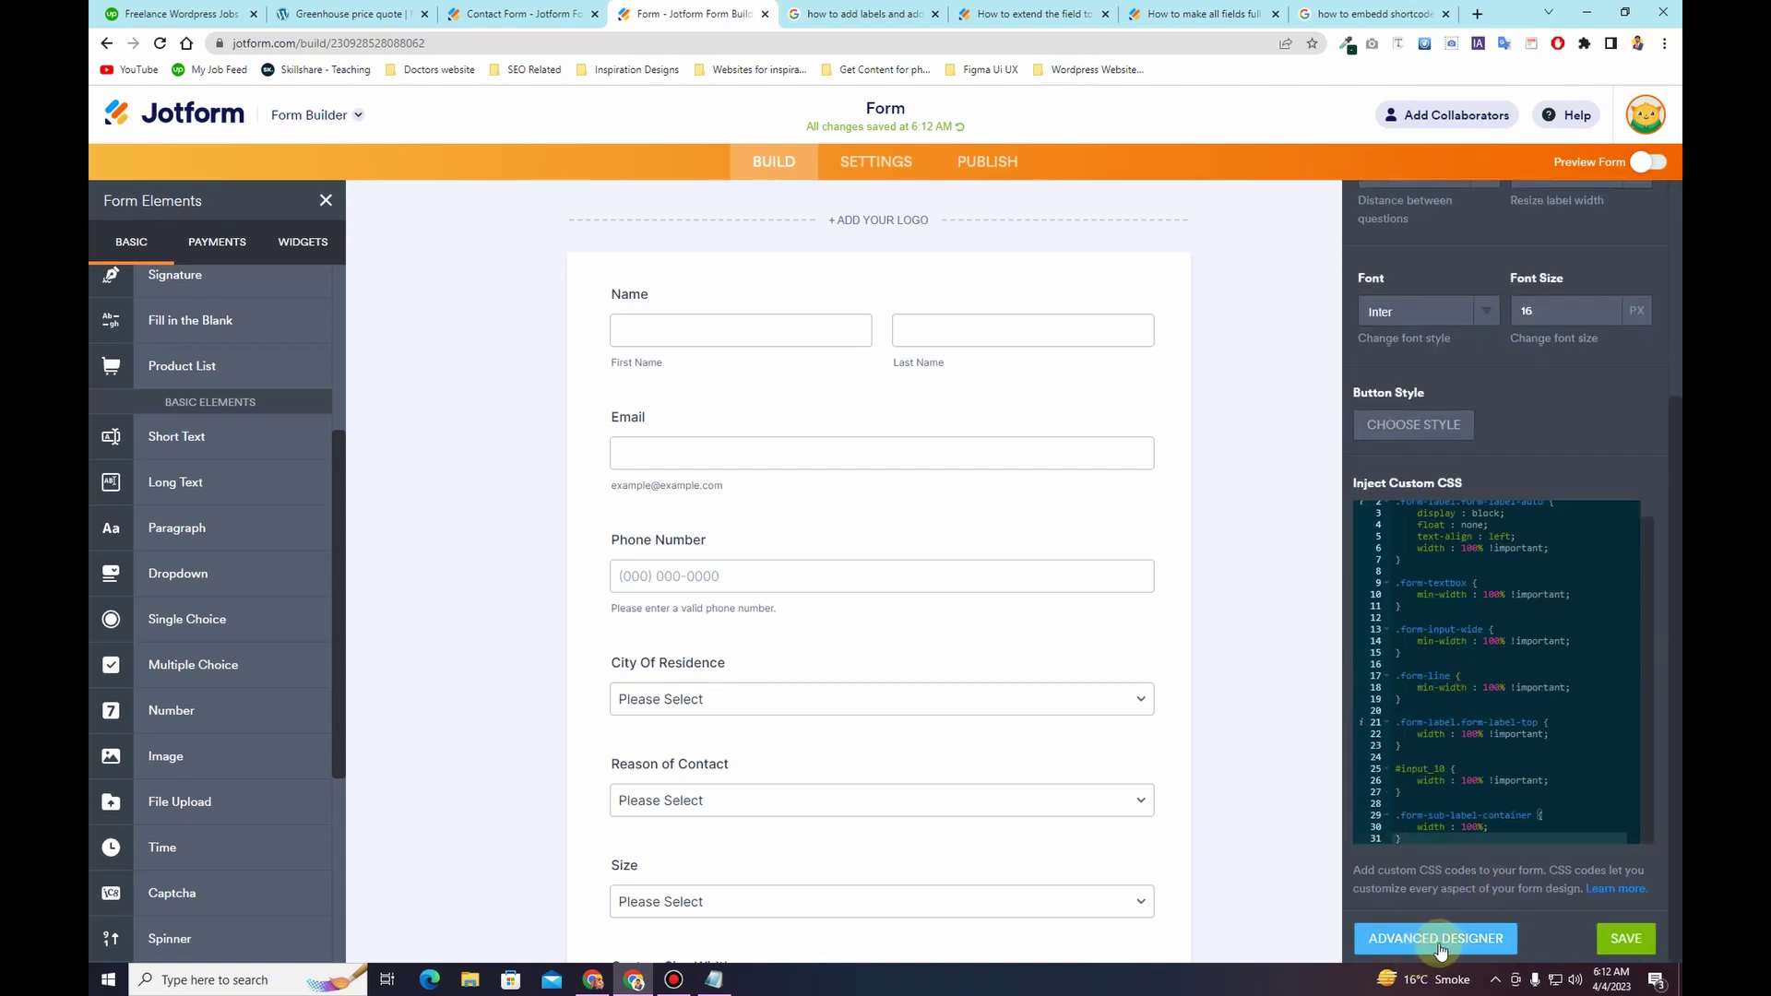
{"action": "left_click", "coordinate": [1436, 940]}
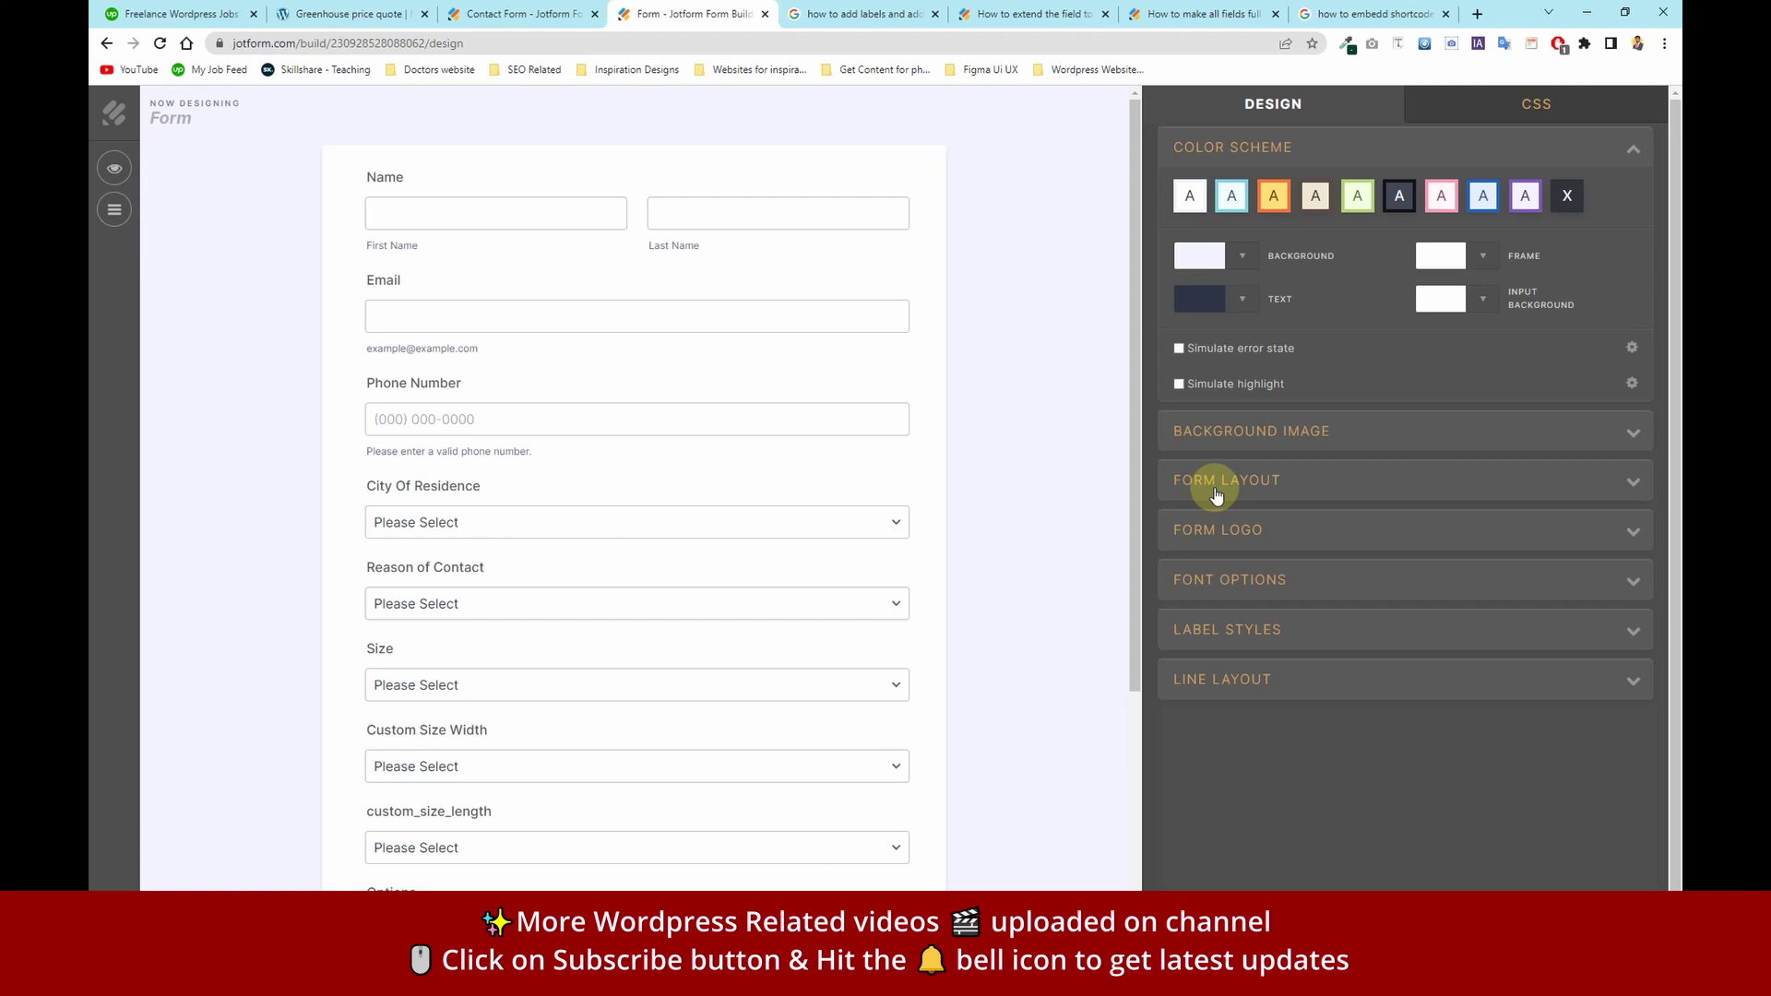
{"action": "left_click", "coordinate": [1302, 481]}
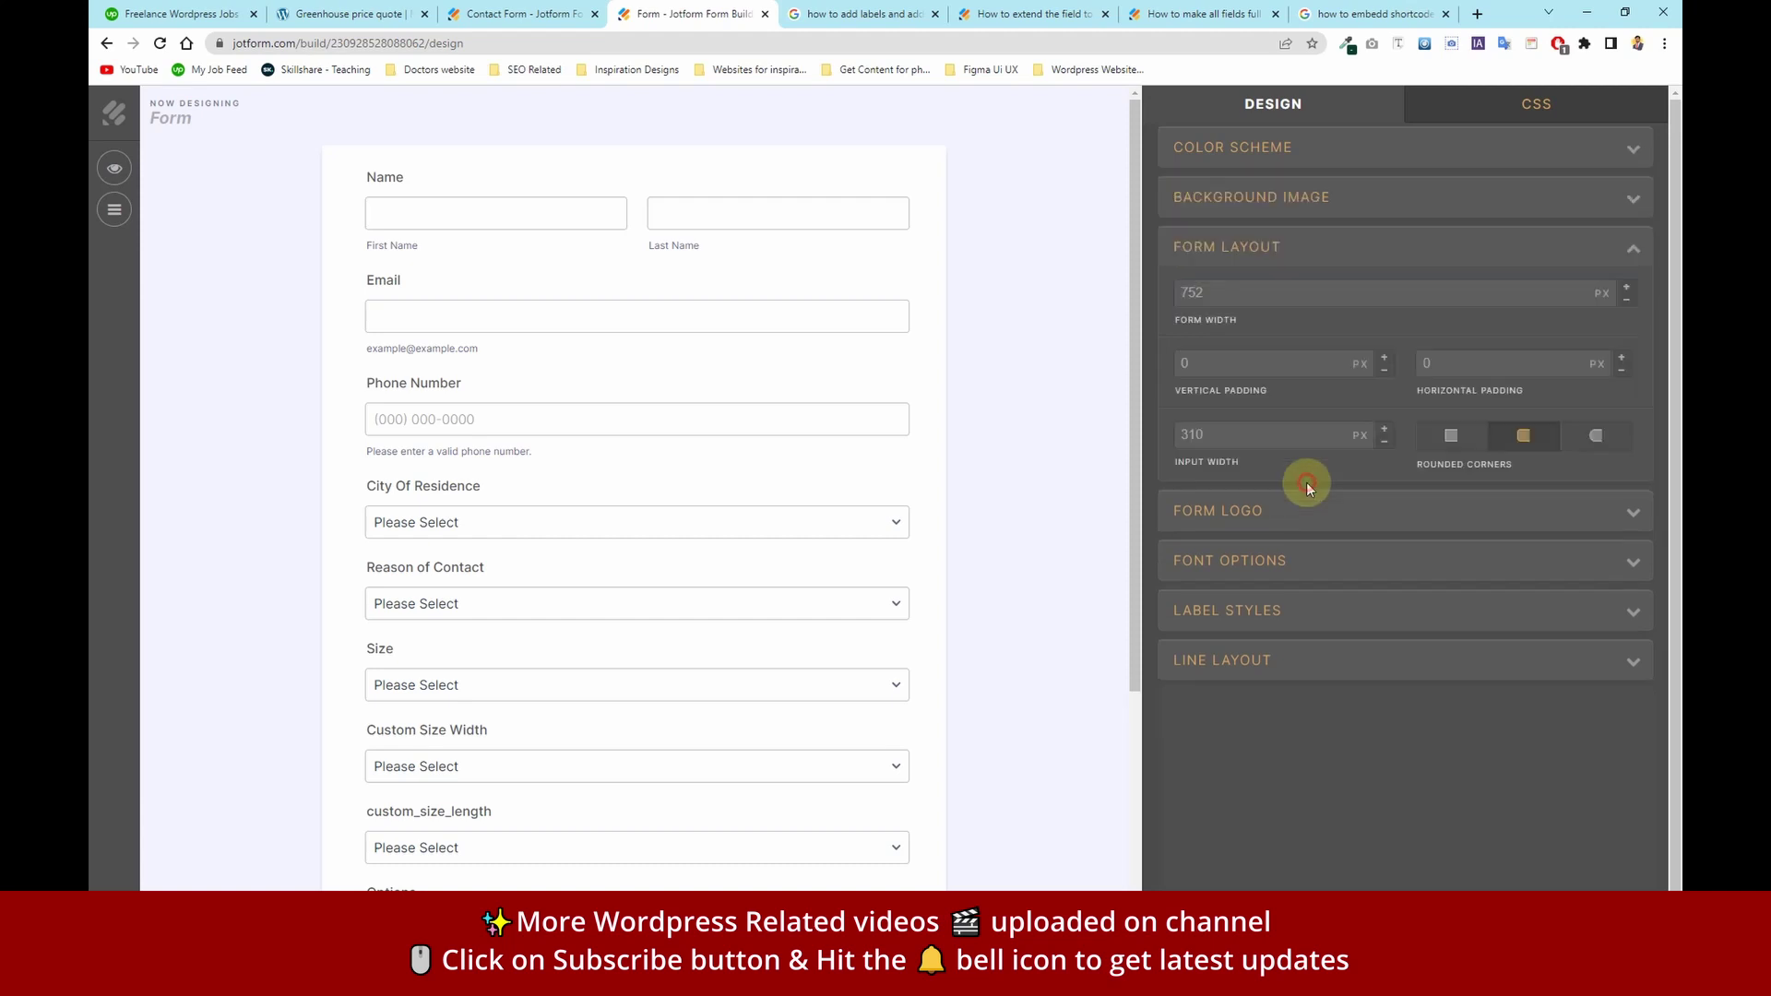
{"action": "left_click_drag", "start_coordinate": [1315, 516], "coordinate": [1259, 516]}
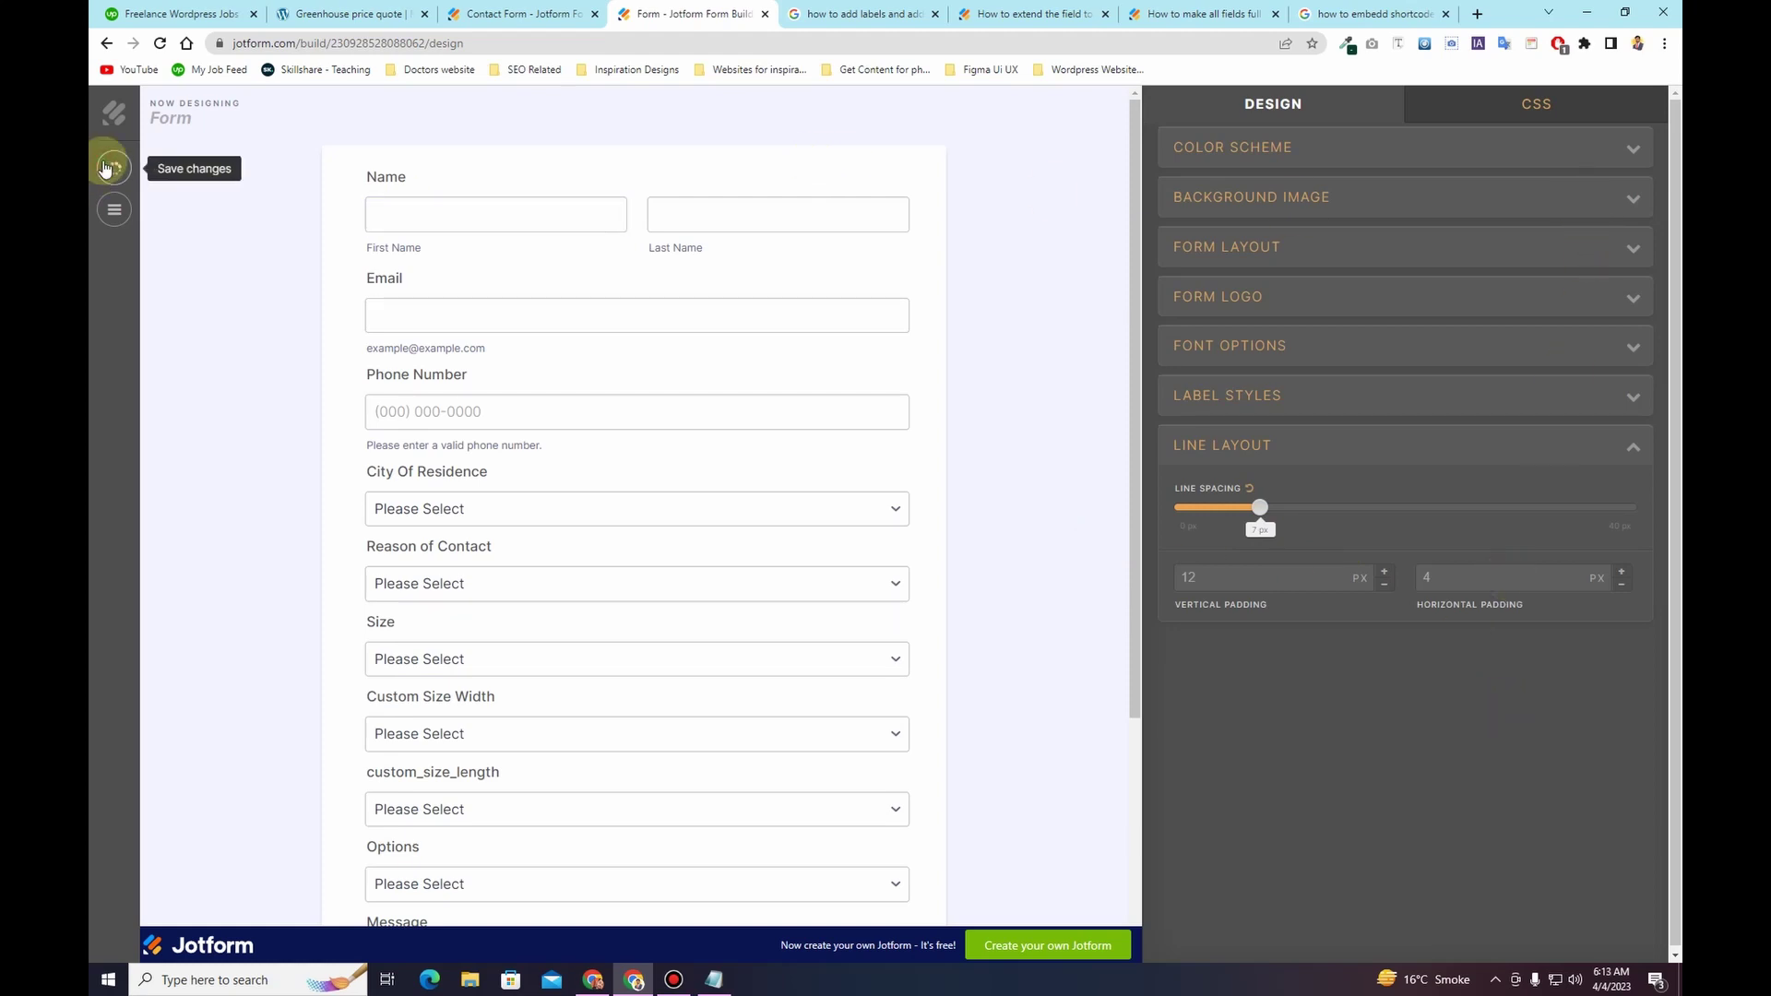
Step: Go back to the form builder and look over the tighter form
{"action": "left_click", "coordinate": [113, 112]}
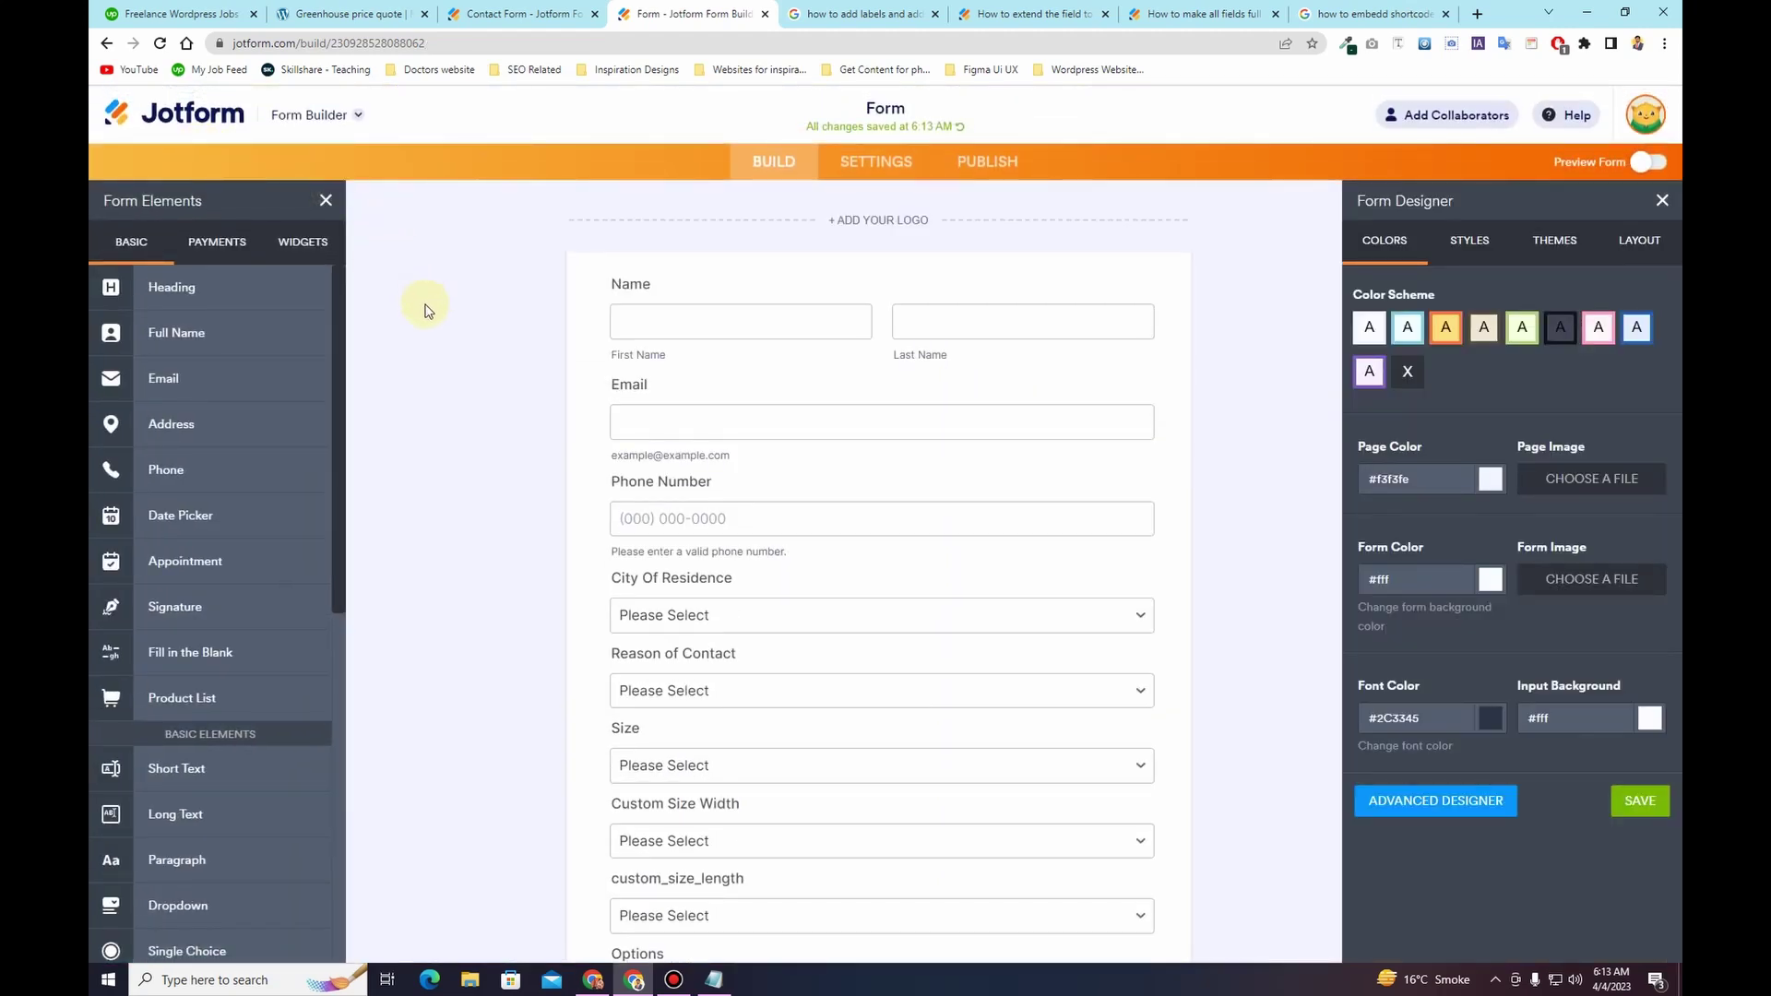
{"action": "scroll", "coordinate": [1242, 558], "scroll_direction": "down", "scroll_amount": 5}
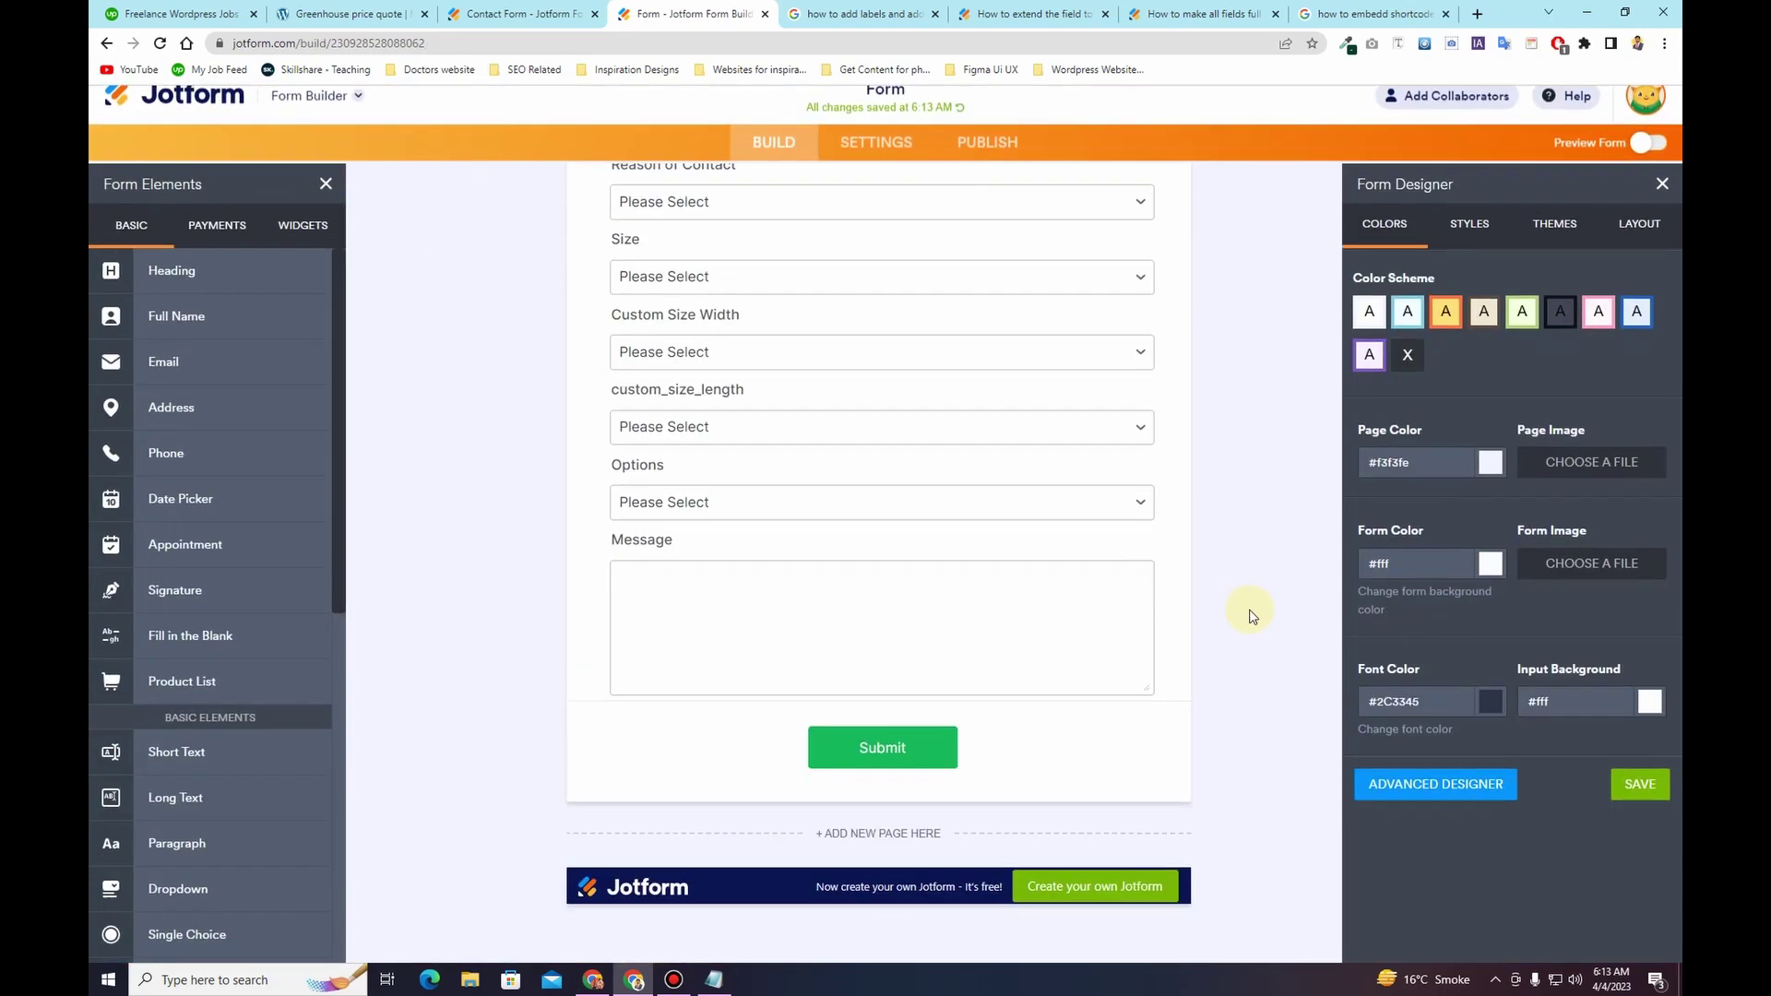
{"action": "scroll", "coordinate": [1247, 590], "scroll_direction": "up", "scroll_amount": 5}
{"action": "scroll", "coordinate": [862, 533], "scroll_direction": "down", "scroll_amount": 5}
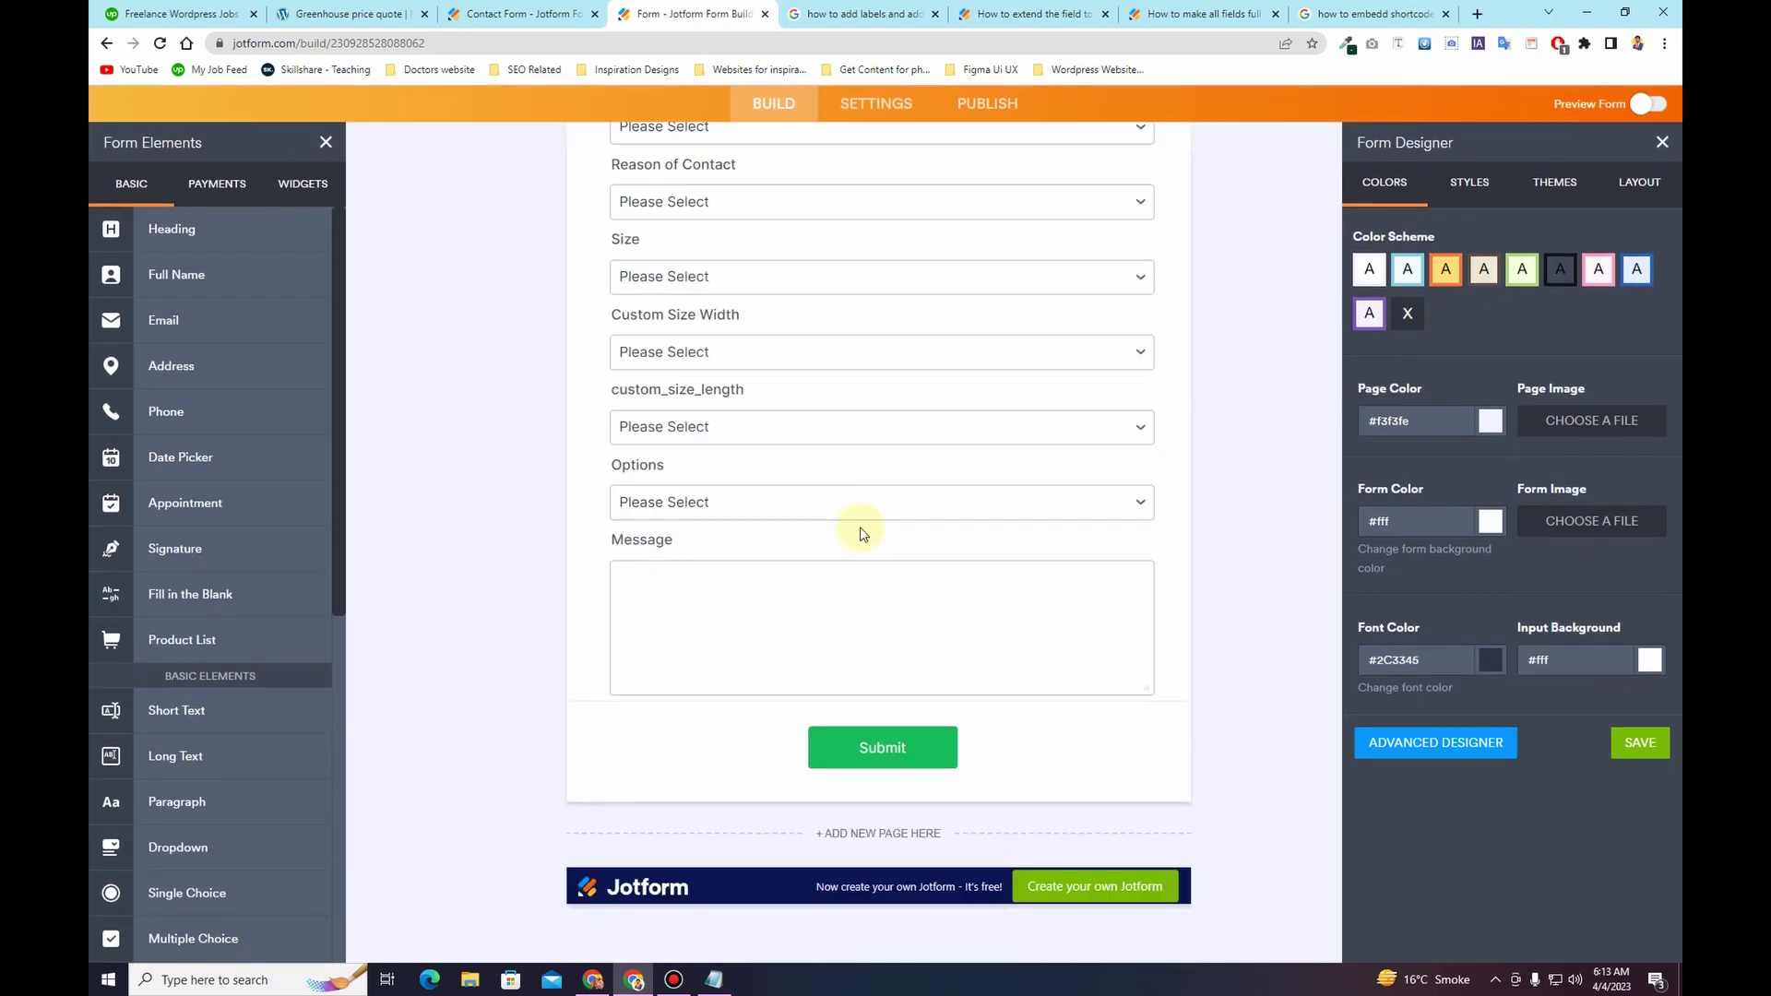
{"action": "scroll", "coordinate": [1168, 554], "scroll_direction": "up", "scroll_amount": 5}
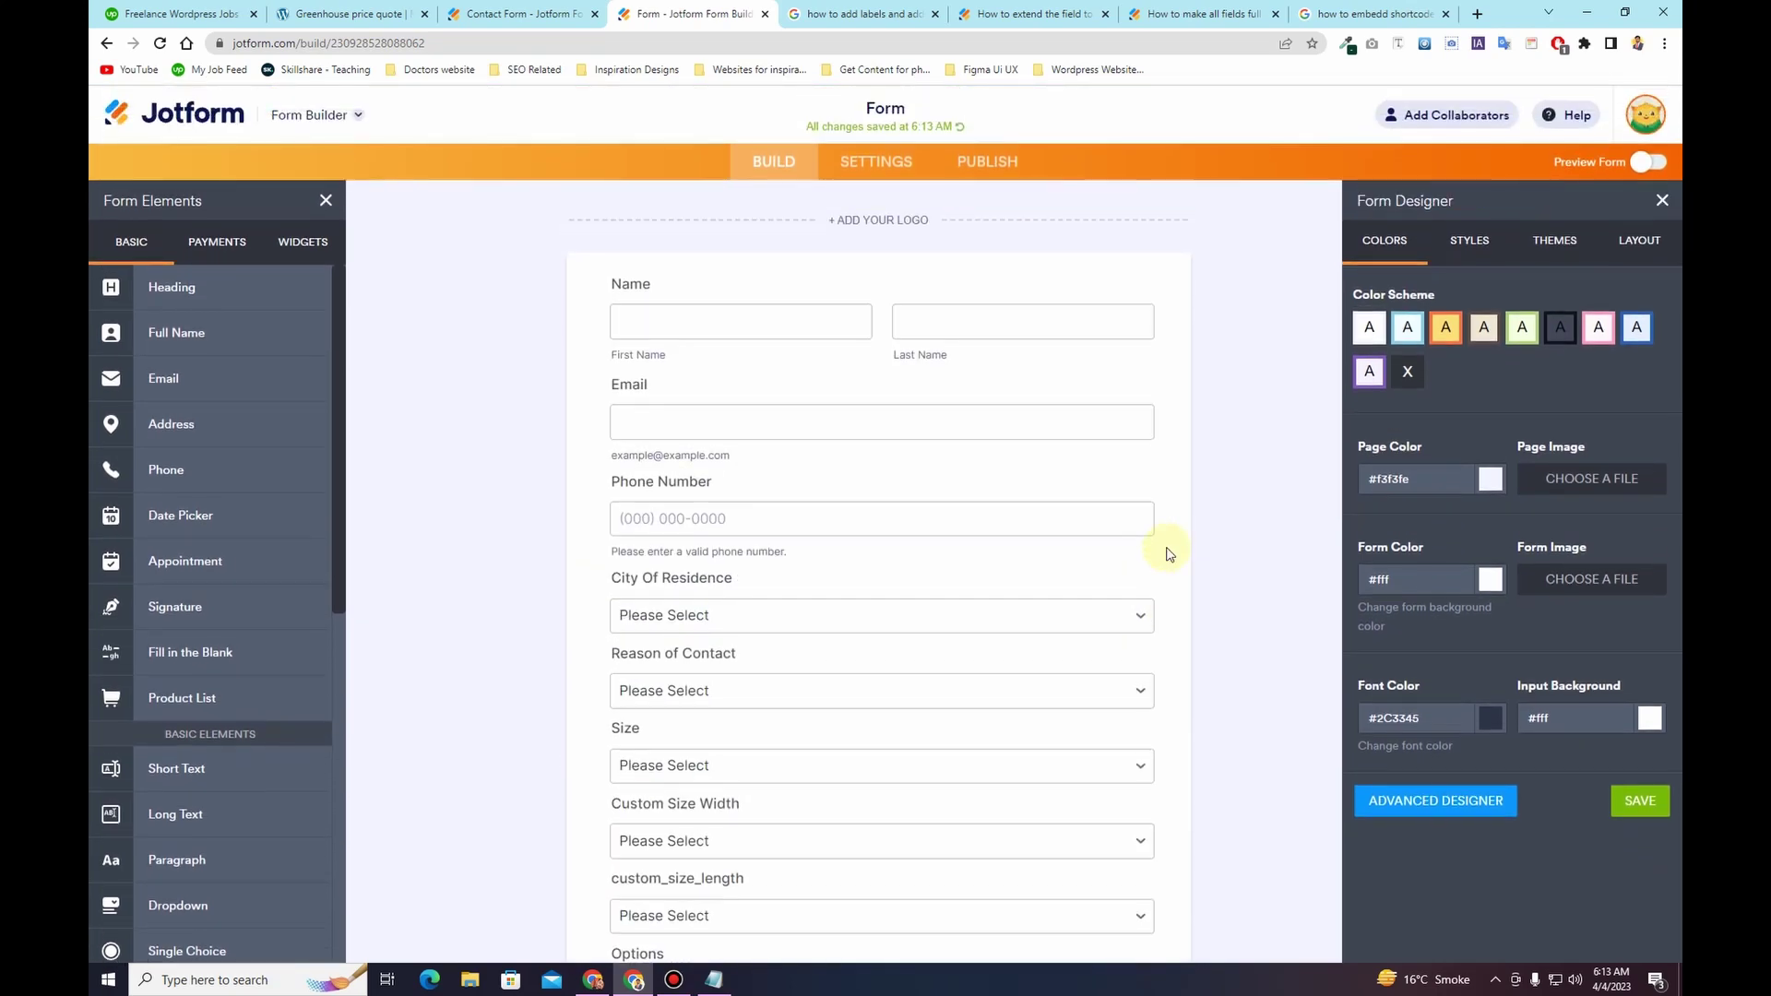
{"action": "scroll", "coordinate": [1167, 554], "scroll_direction": "down", "scroll_amount": 5}
{"action": "scroll", "coordinate": [1168, 553], "scroll_direction": "up", "scroll_amount": 5}
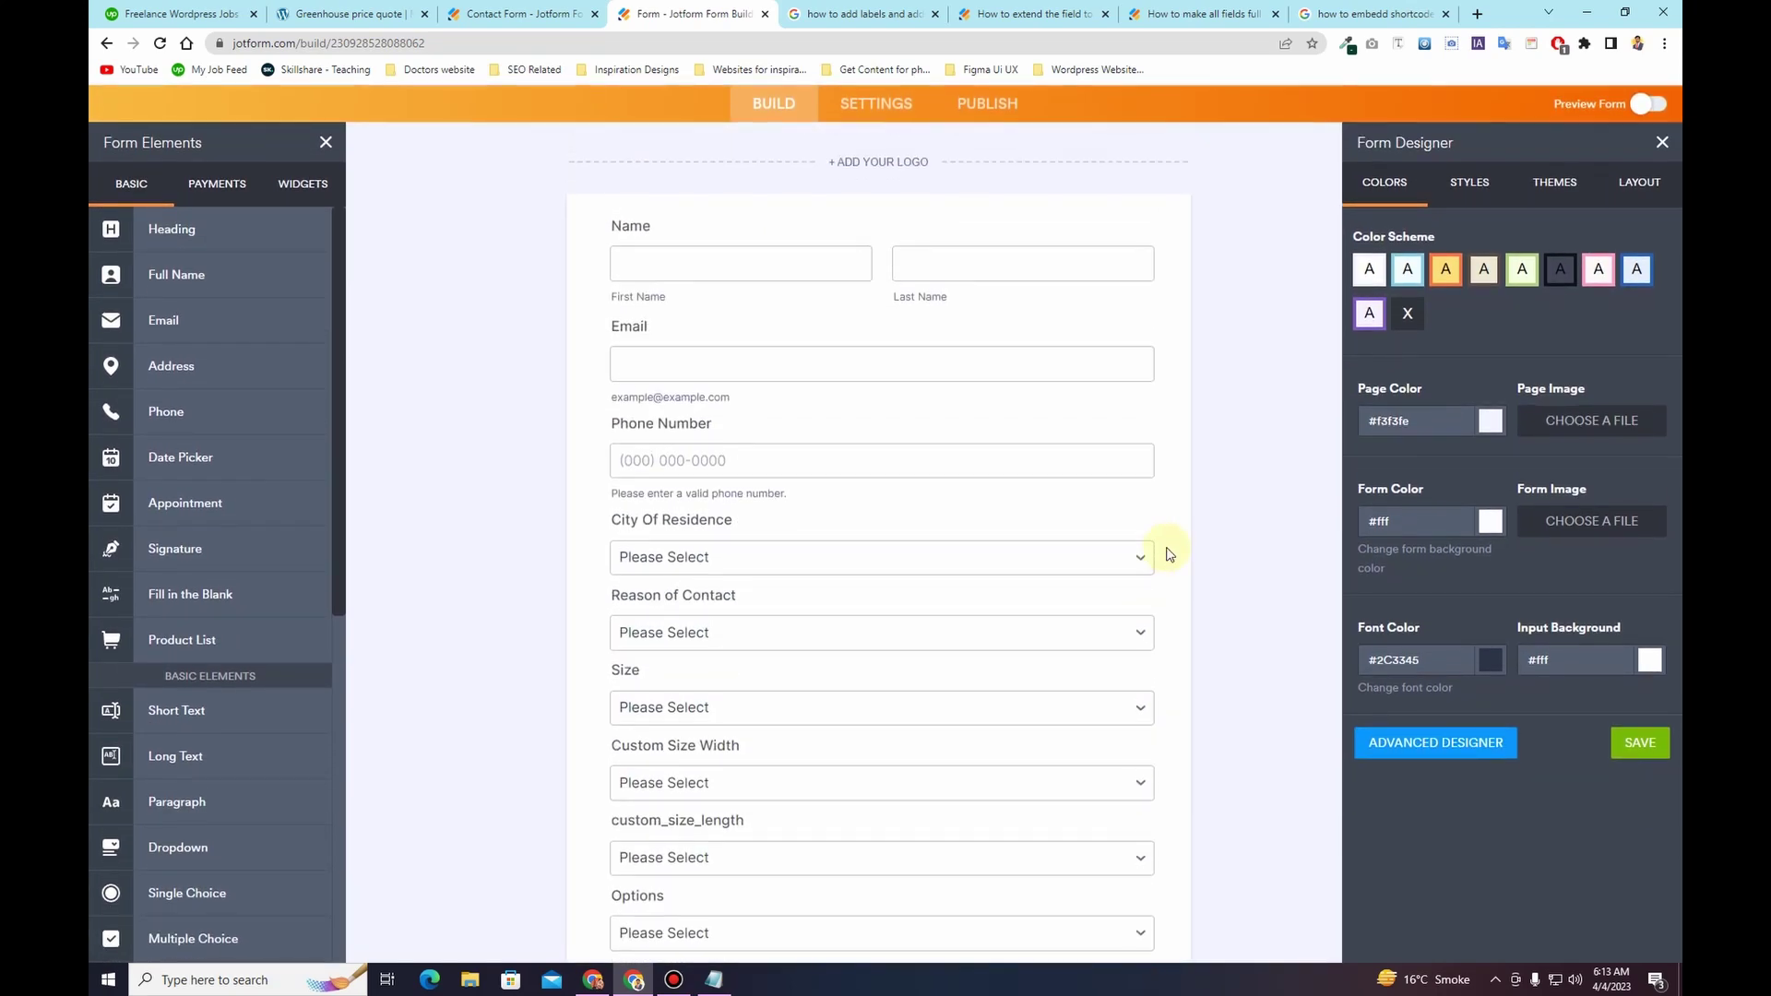
{"action": "scroll", "coordinate": [1167, 553], "scroll_direction": "down", "scroll_amount": 1}
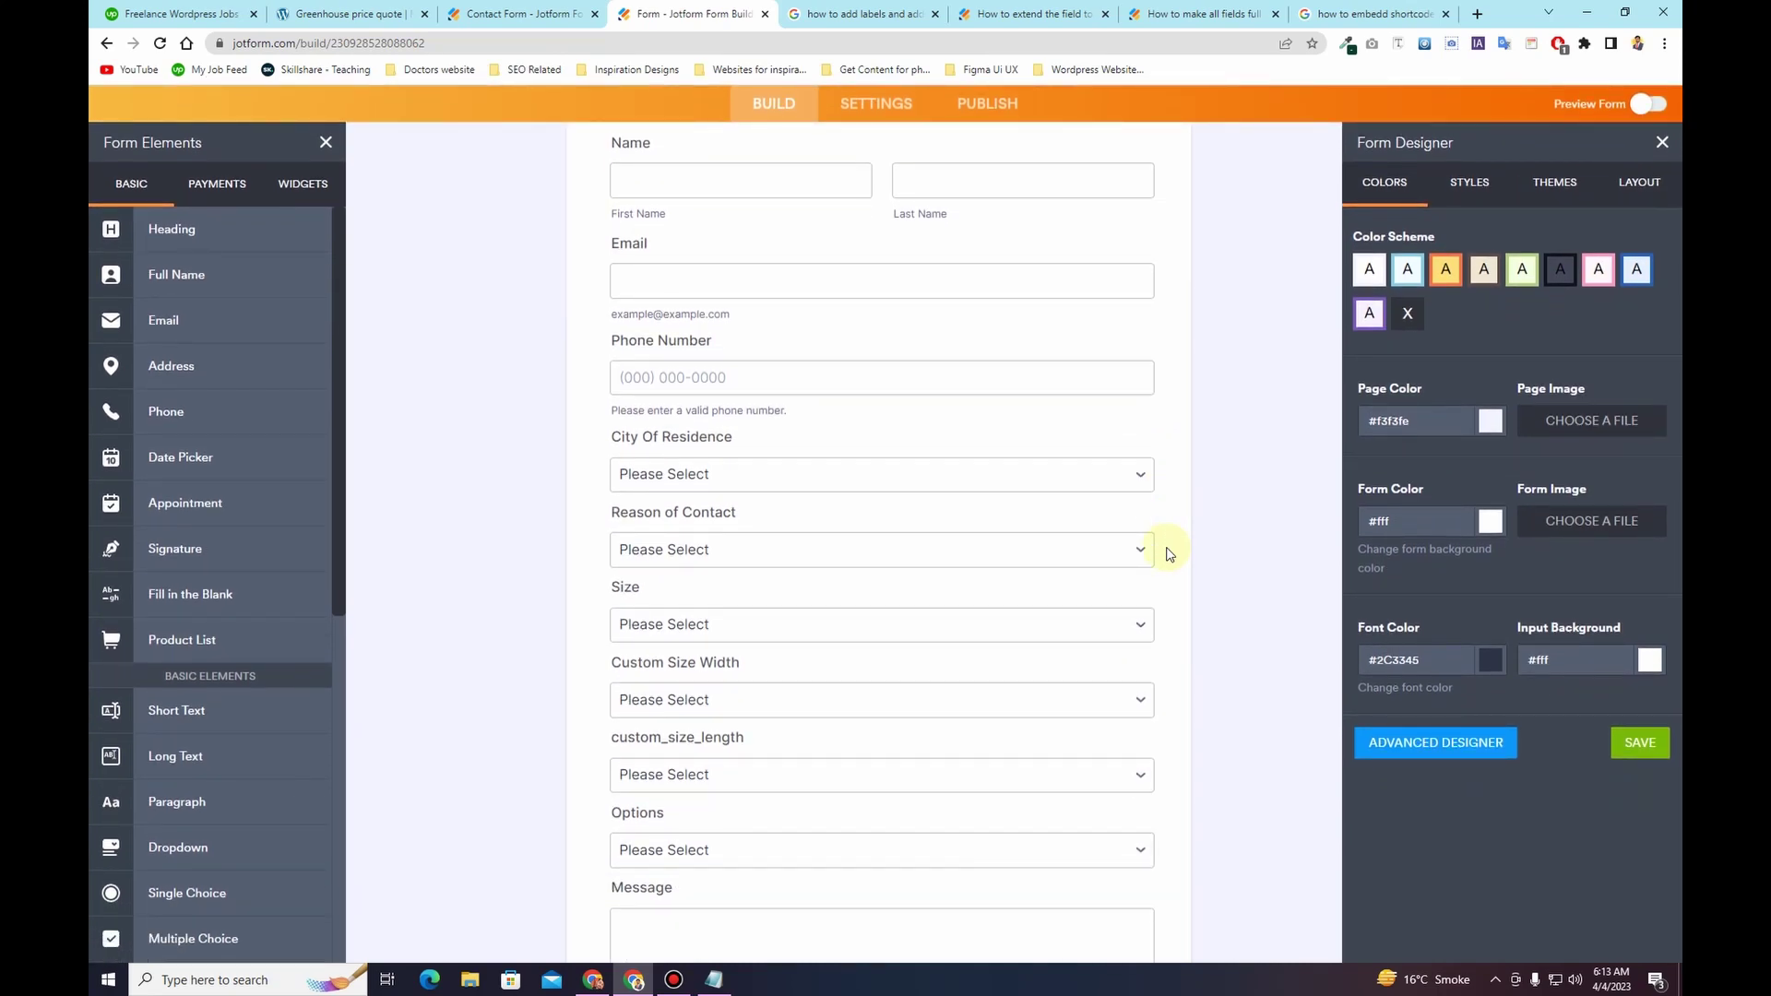
{"action": "scroll", "coordinate": [1568, 221], "scroll_direction": "up", "scroll_amount": 1}
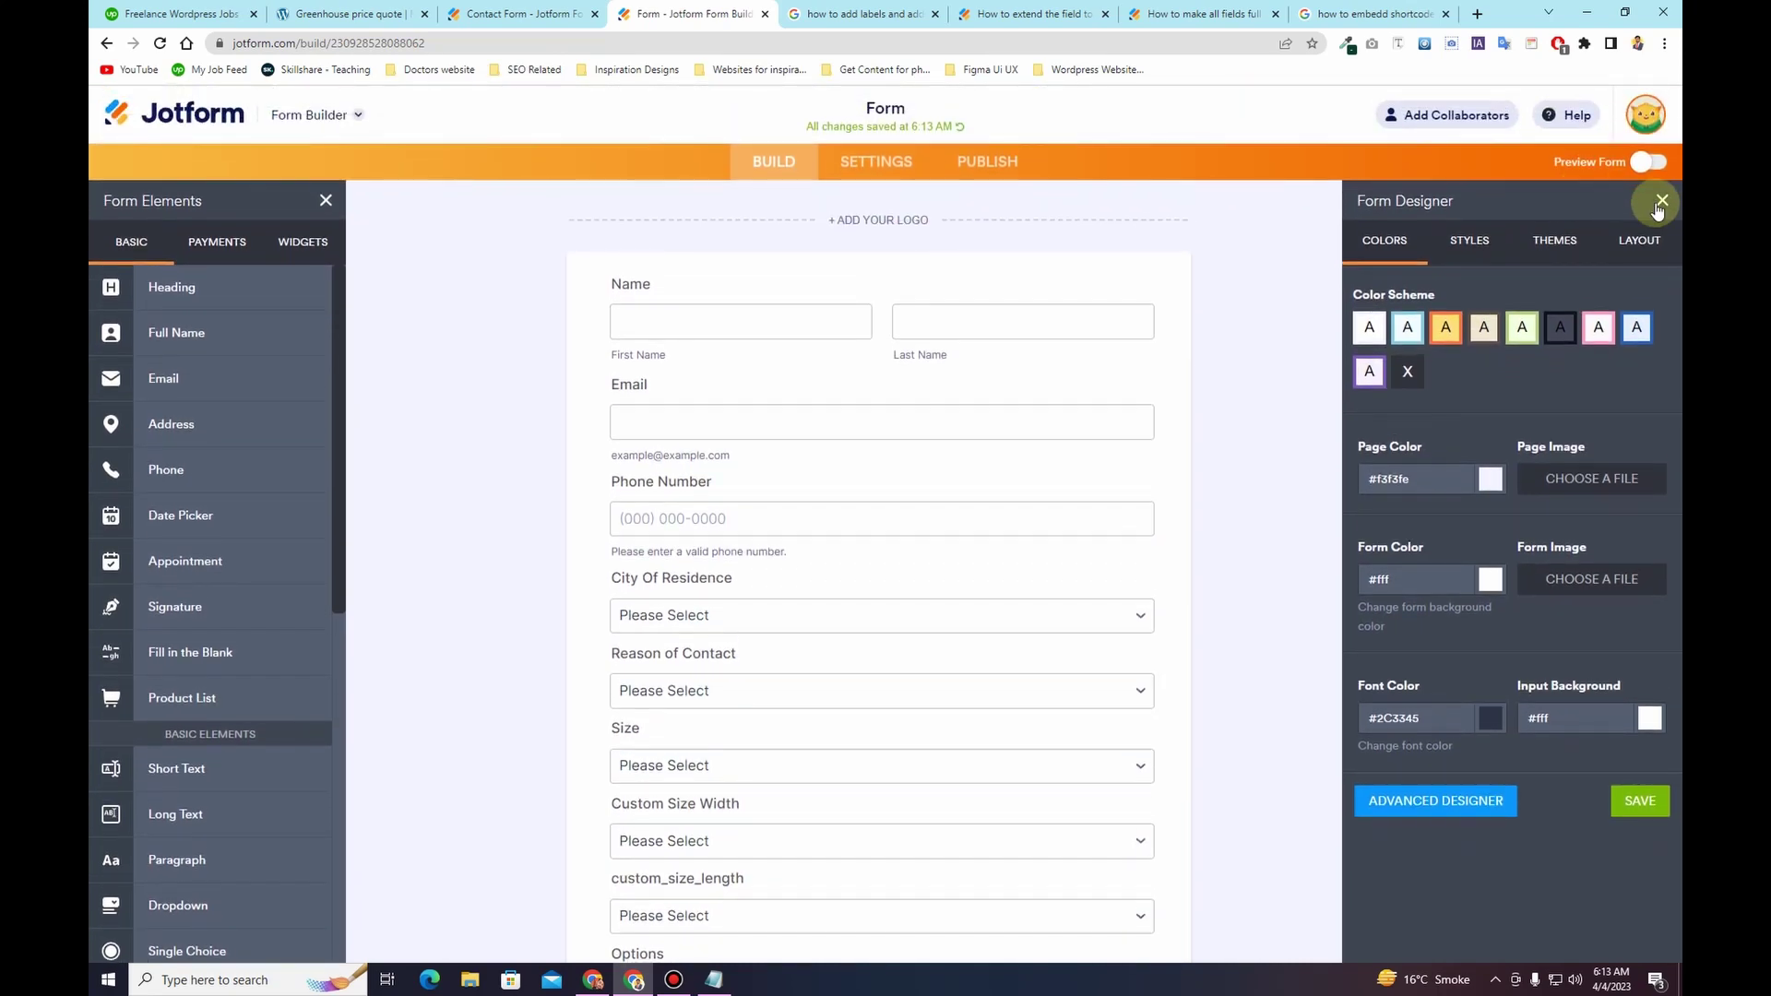
Step: Retitle the form 'Price Quote Form' in Settings, glance at Emails, and bring up its Publish share link
{"action": "left_click", "coordinate": [875, 164]}
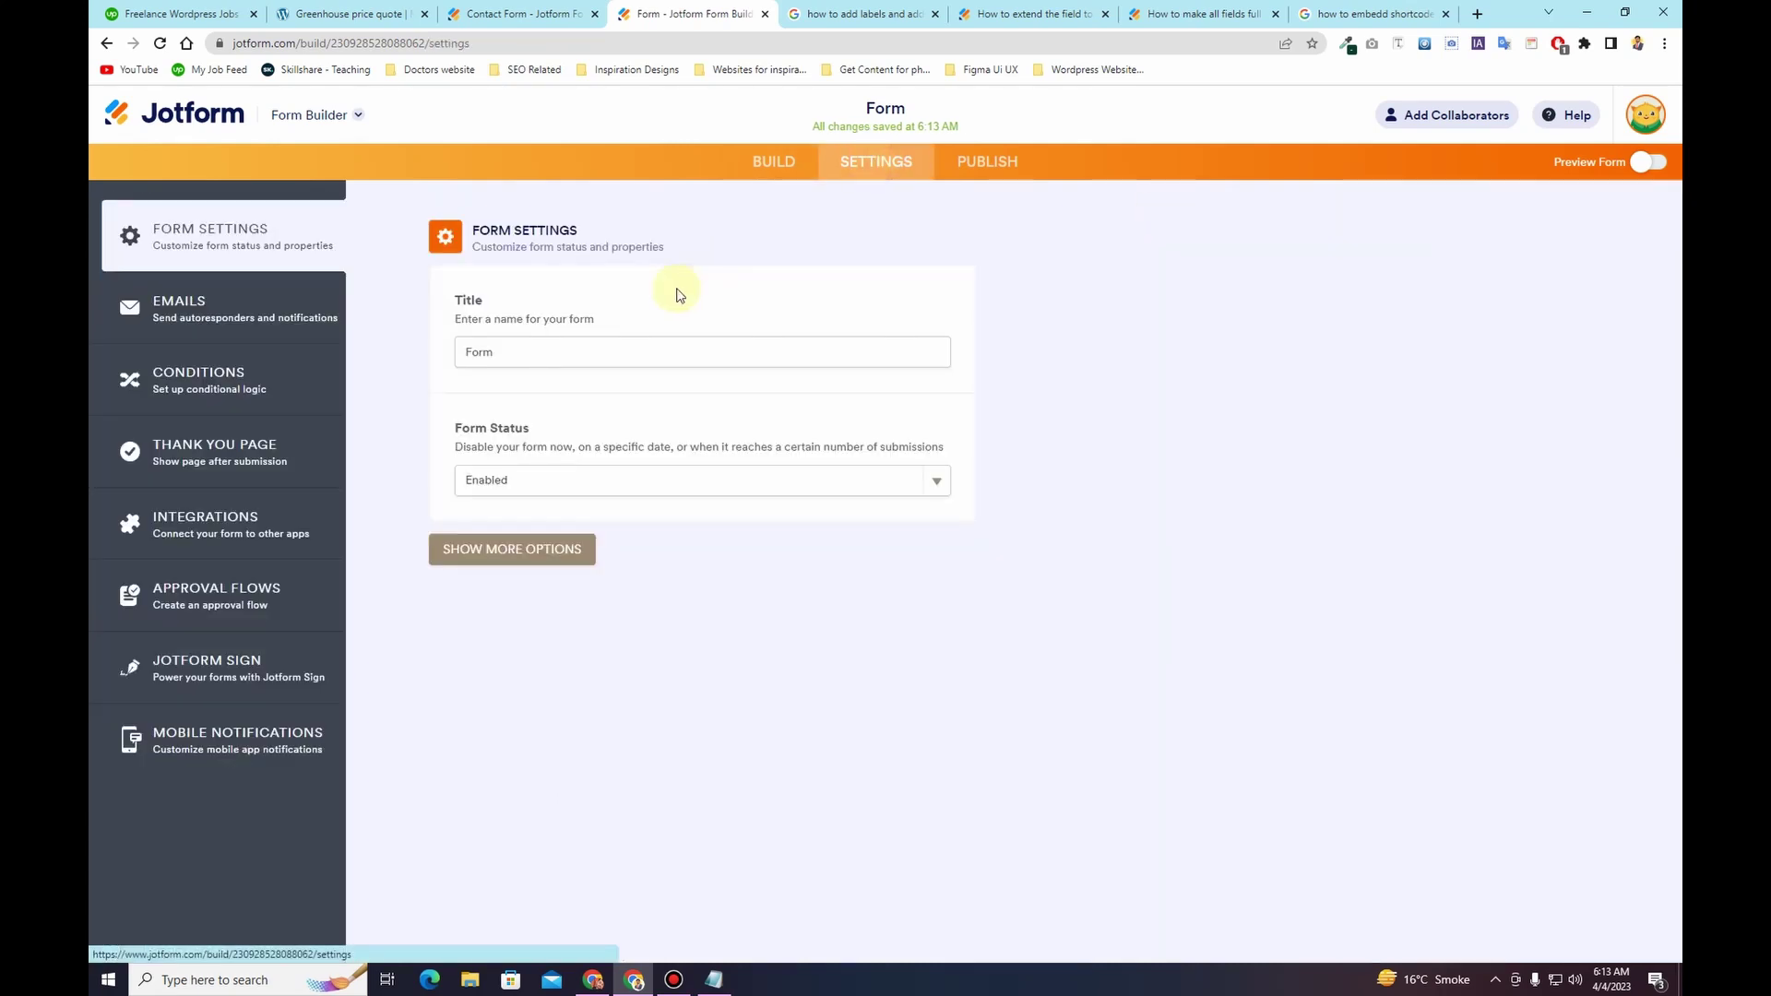
{"action": "left_click_drag", "start_coordinate": [515, 347], "coordinate": [463, 345]}
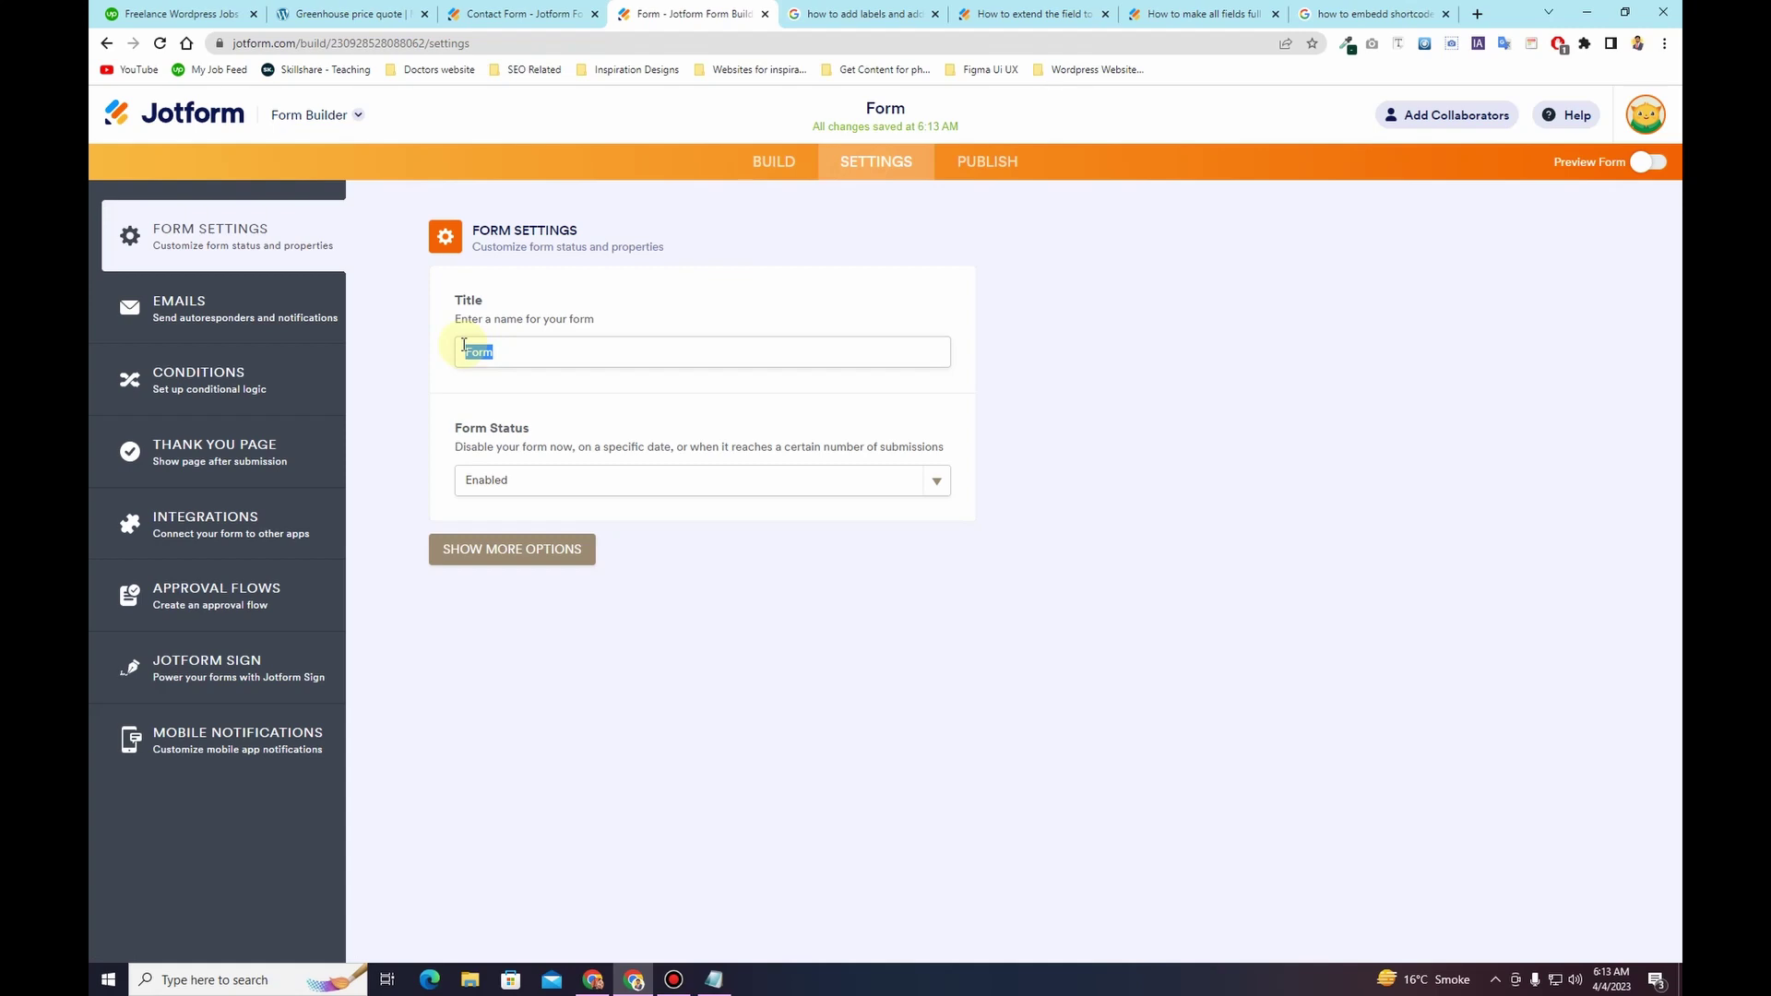
{"action": "type", "text": "Price Quote"}
{"action": "left_click", "coordinate": [224, 297]}
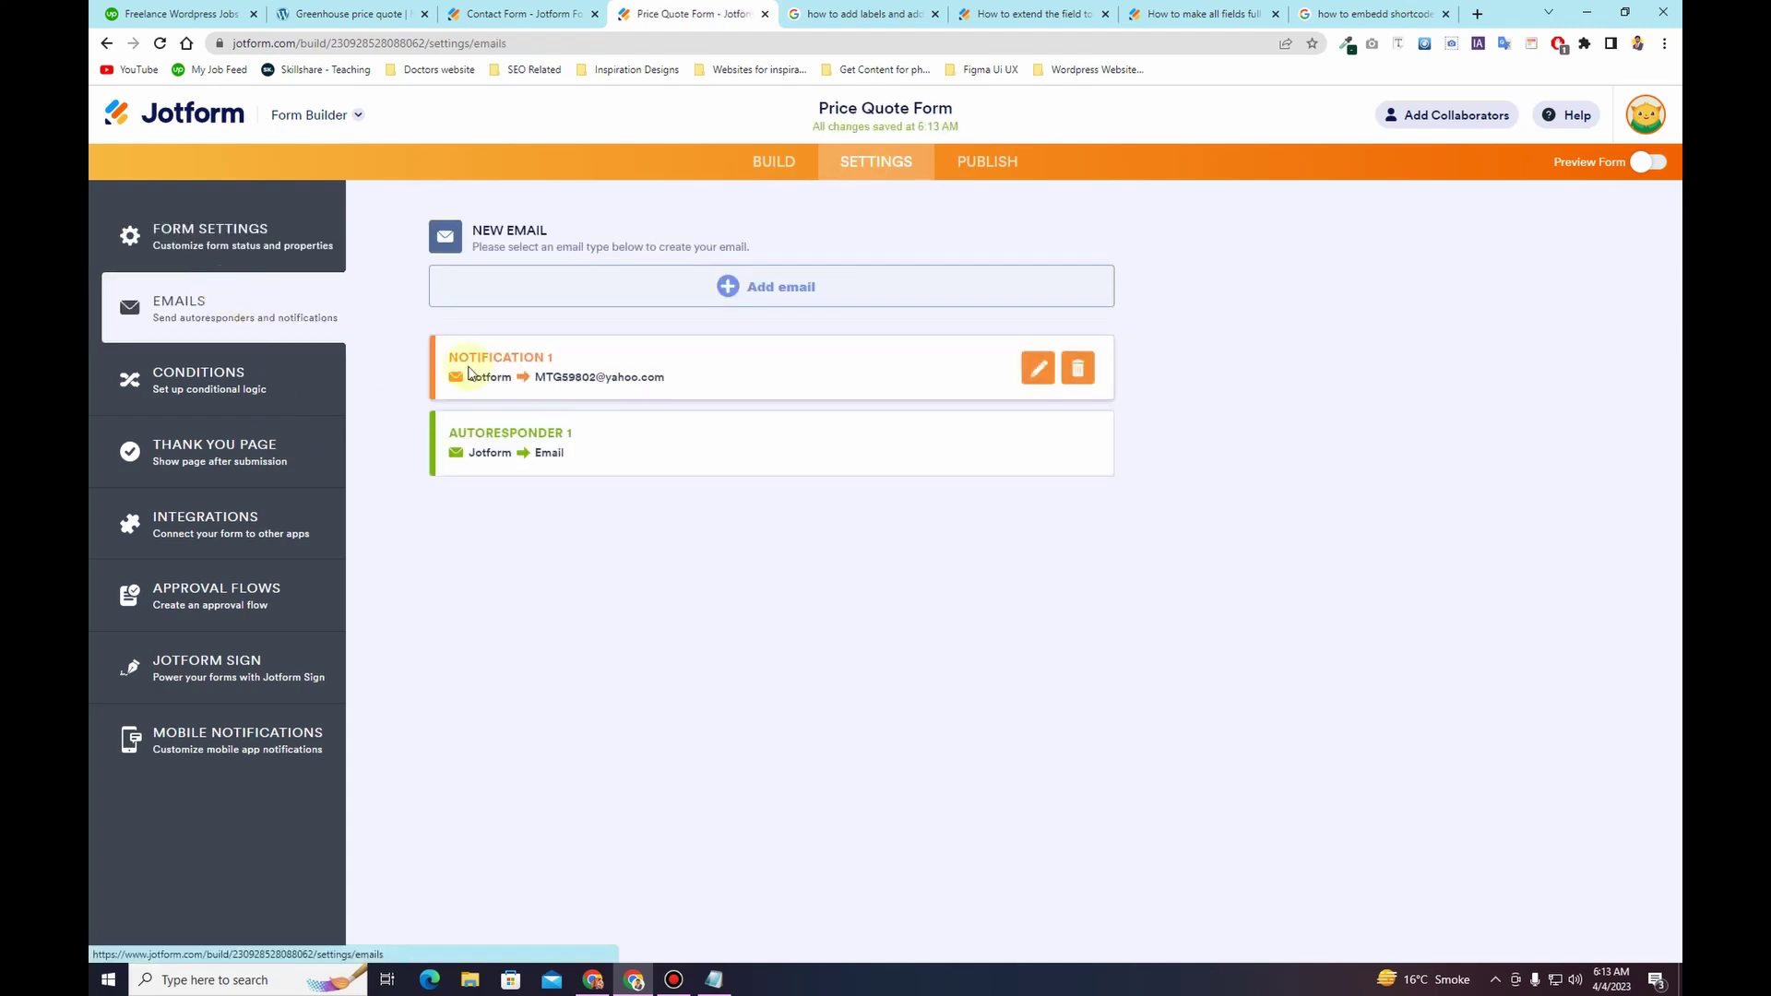
{"action": "left_click", "coordinate": [220, 243]}
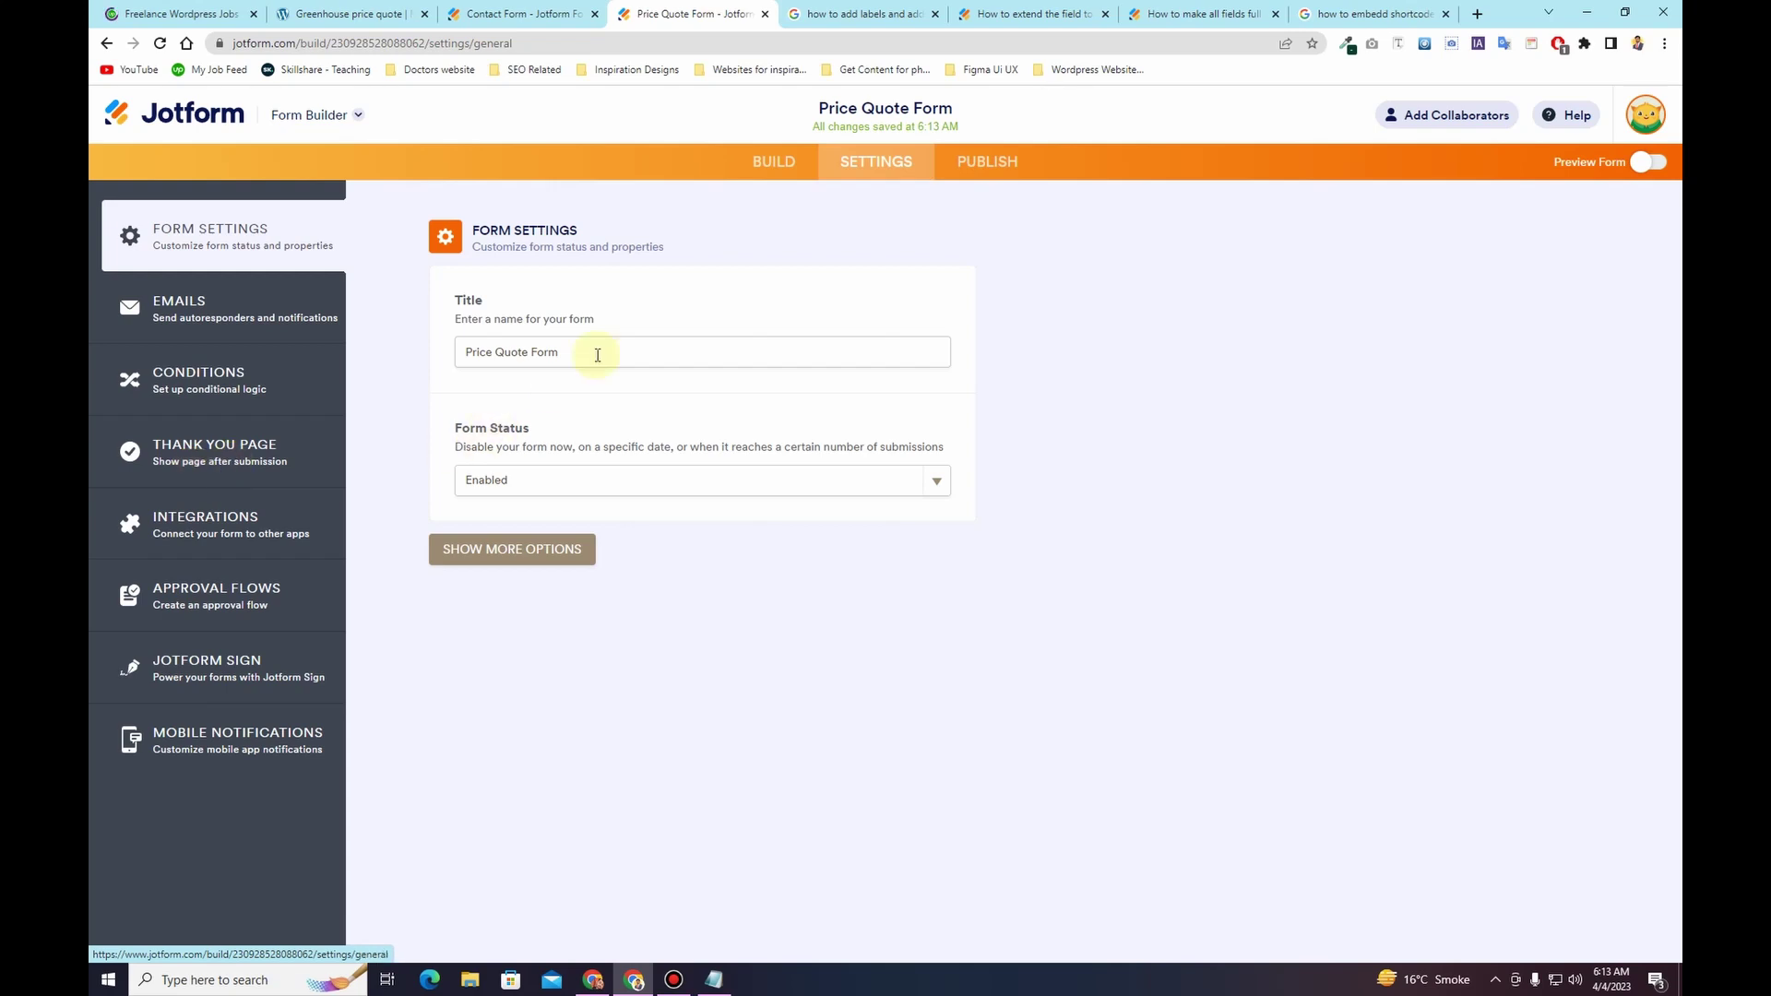
{"action": "left_click", "coordinate": [988, 163]}
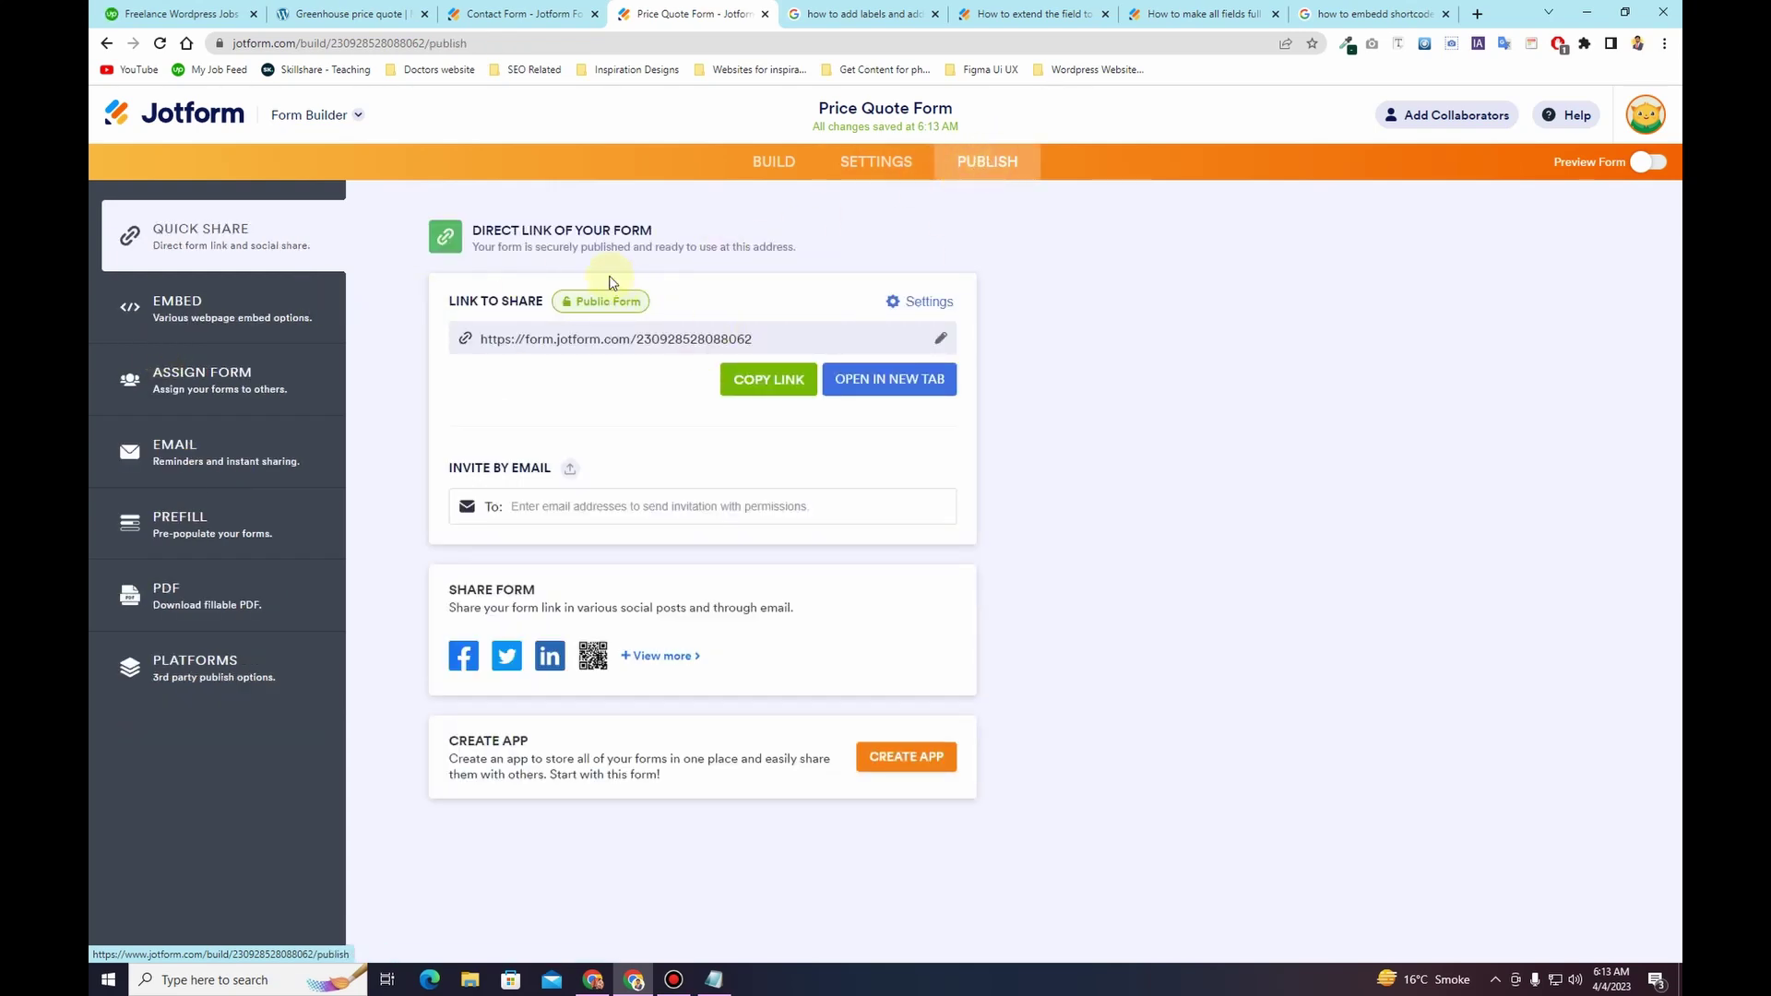
Step: Open the live form in a new tab and check the Reason of Contact and City Of Residence dropdowns
{"action": "left_click", "coordinate": [843, 390]}
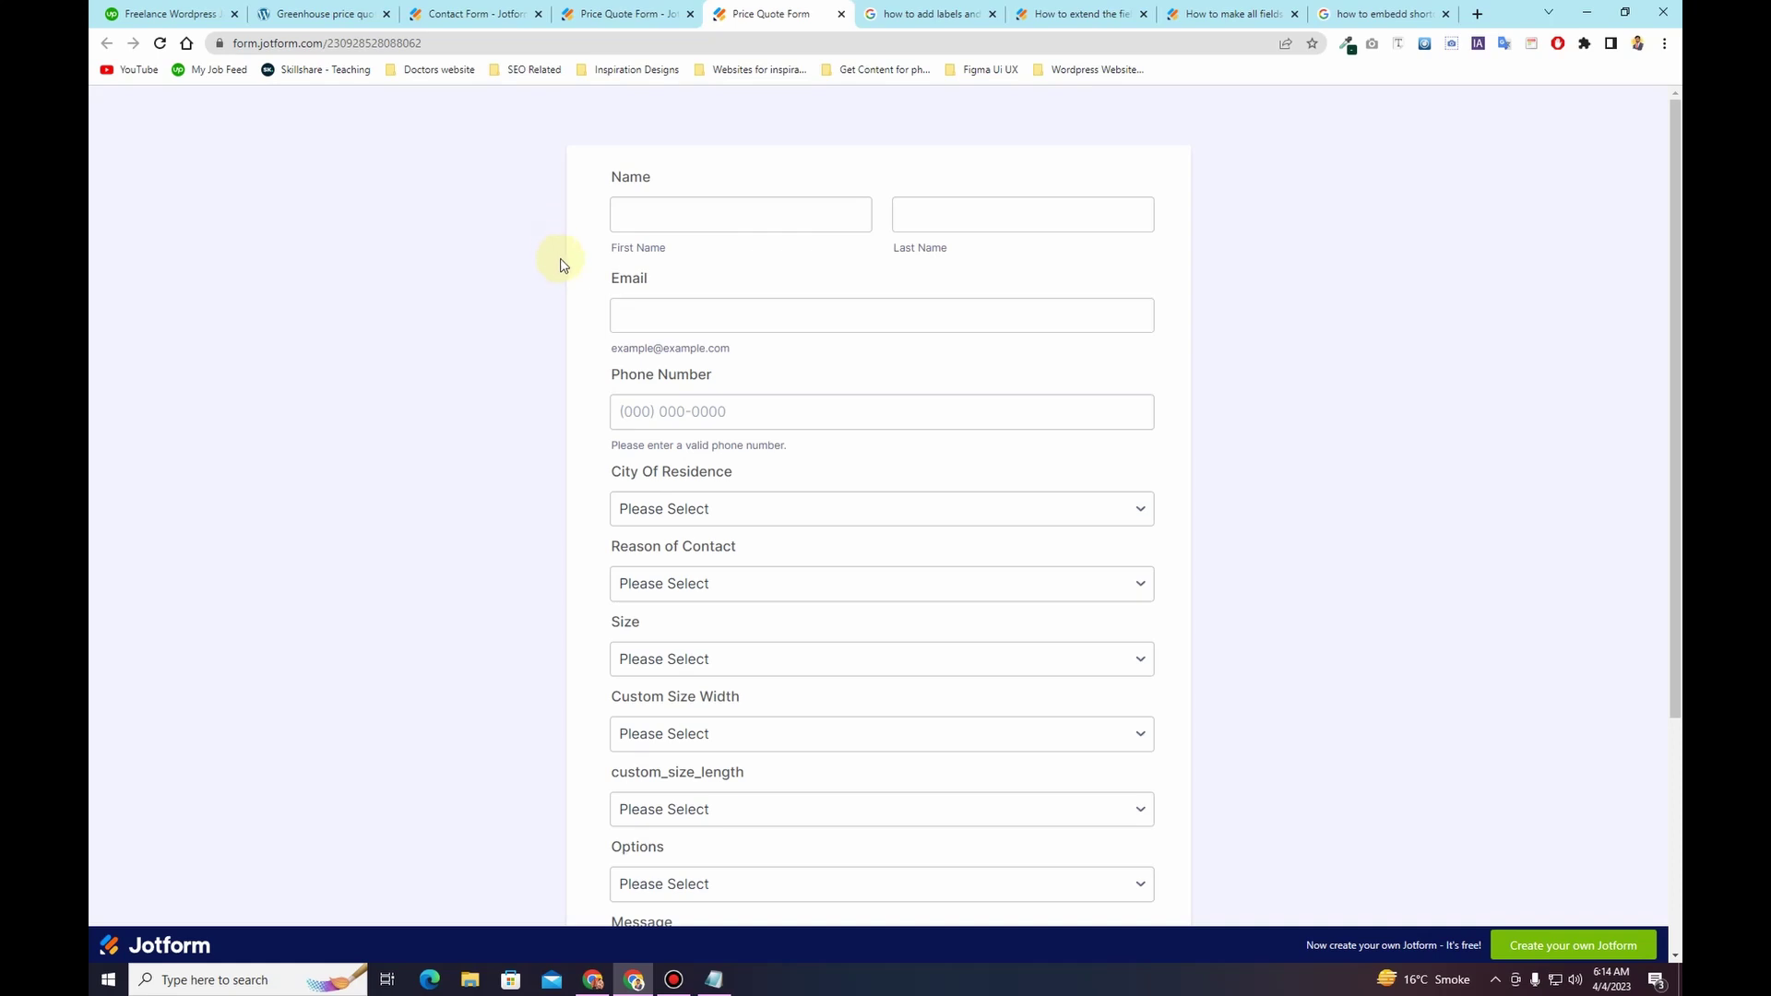
{"action": "scroll", "coordinate": [563, 268], "scroll_direction": "down", "scroll_amount": 3}
{"action": "left_click", "coordinate": [806, 341]}
{"action": "left_click", "coordinate": [805, 338]}
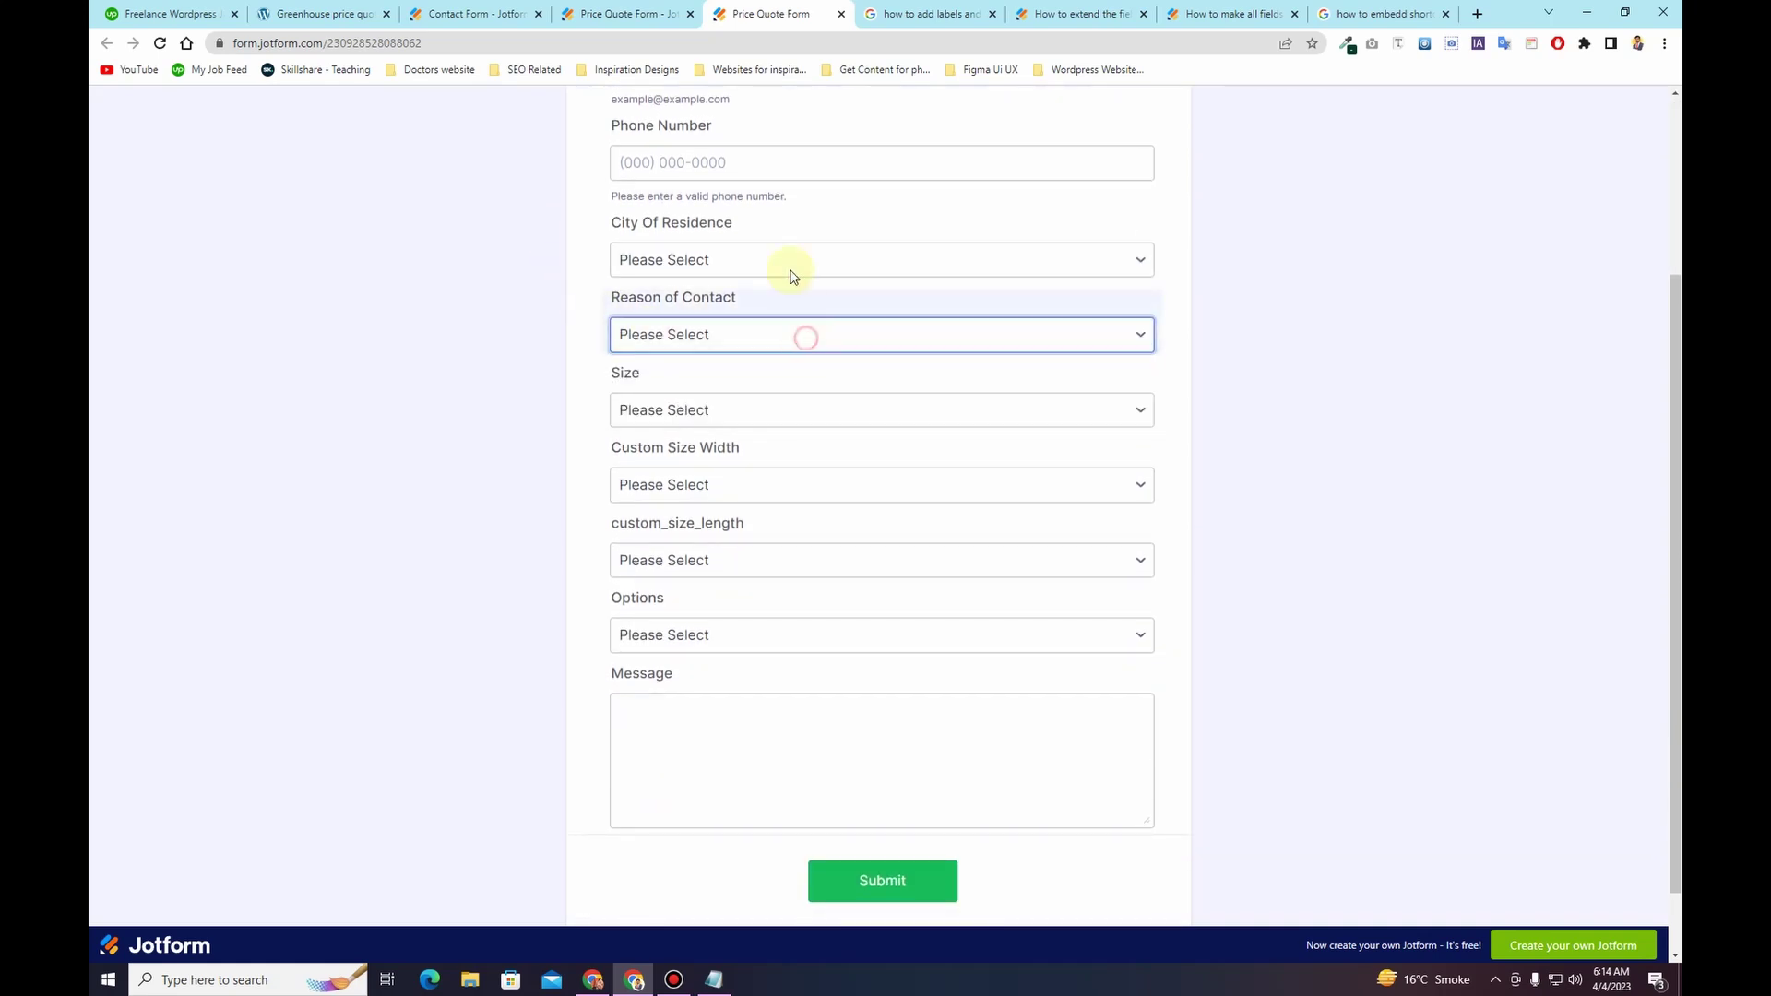
{"action": "left_click", "coordinate": [789, 263]}
{"action": "scroll", "coordinate": [787, 461], "scroll_direction": "down", "scroll_amount": 10}
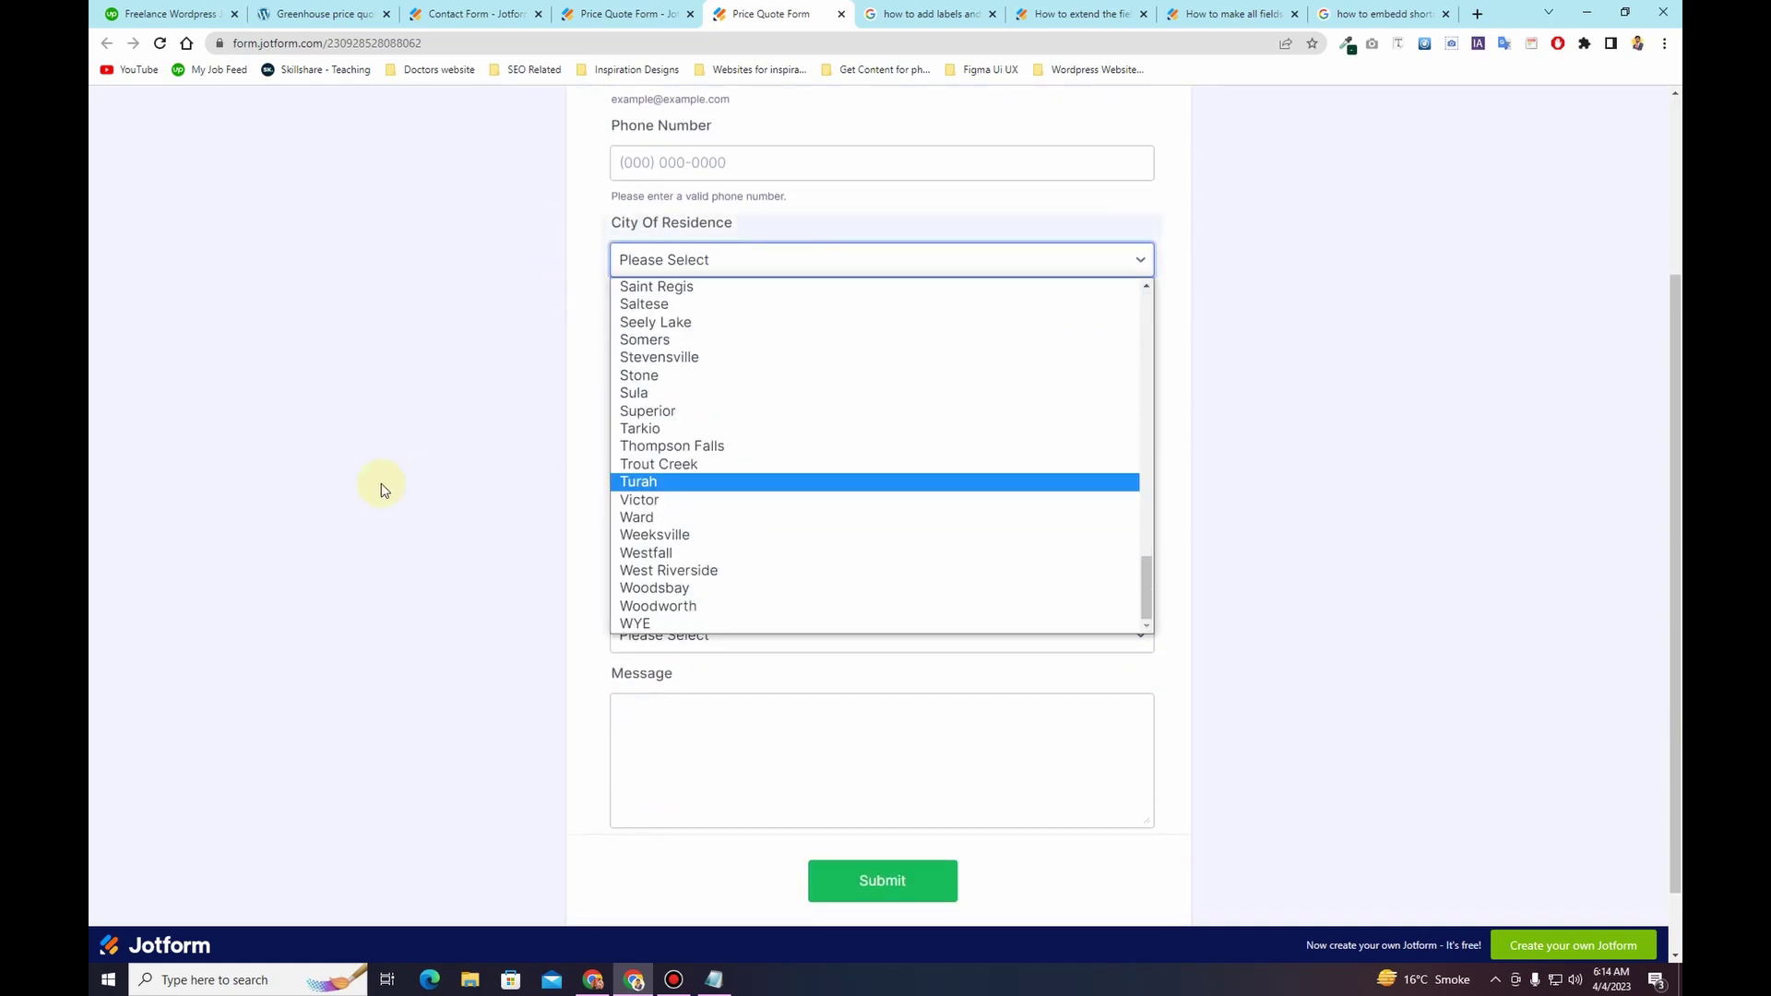
{"action": "left_click", "coordinate": [383, 489]}
Step: Check the Custom Size Width, custom_size_length and Options dropdowns, then return to the Publish page
{"action": "left_click", "coordinate": [802, 485]}
{"action": "left_click", "coordinate": [803, 485]}
{"action": "left_click", "coordinate": [757, 569]}
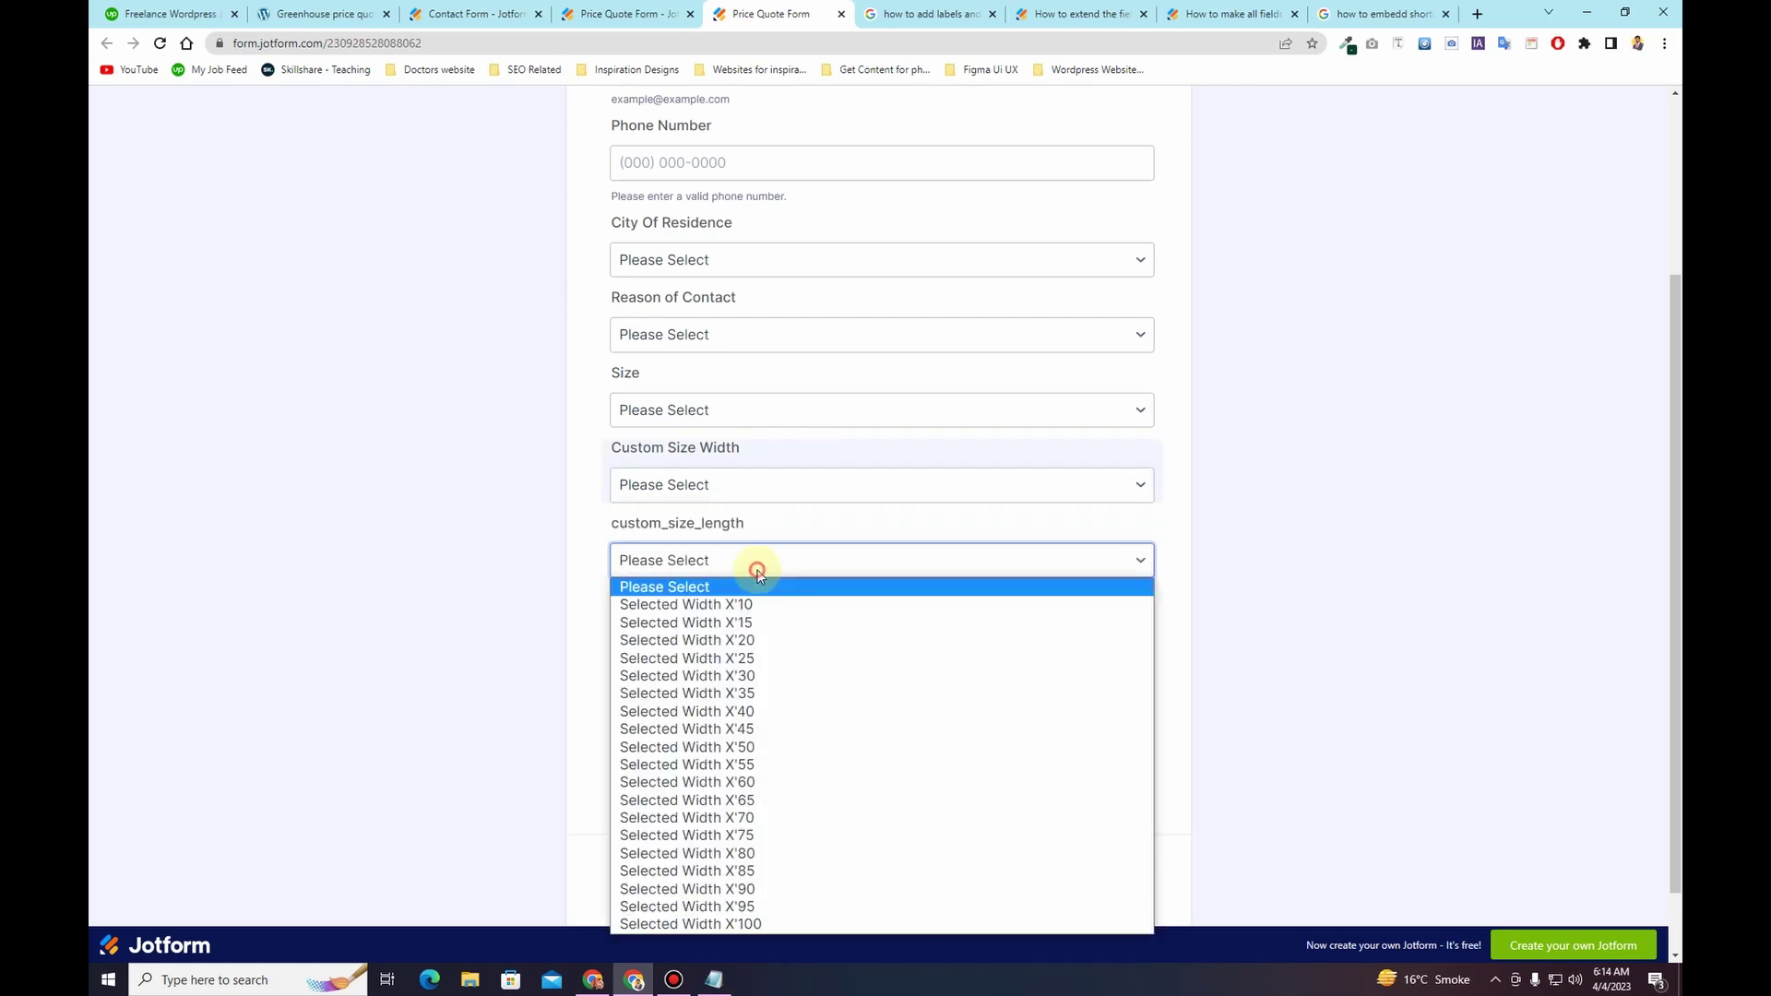
{"action": "left_click", "coordinate": [752, 571]}
{"action": "left_click", "coordinate": [755, 632]}
{"action": "left_click", "coordinate": [754, 633]}
{"action": "scroll", "coordinate": [538, 516], "scroll_direction": "up", "scroll_amount": 1}
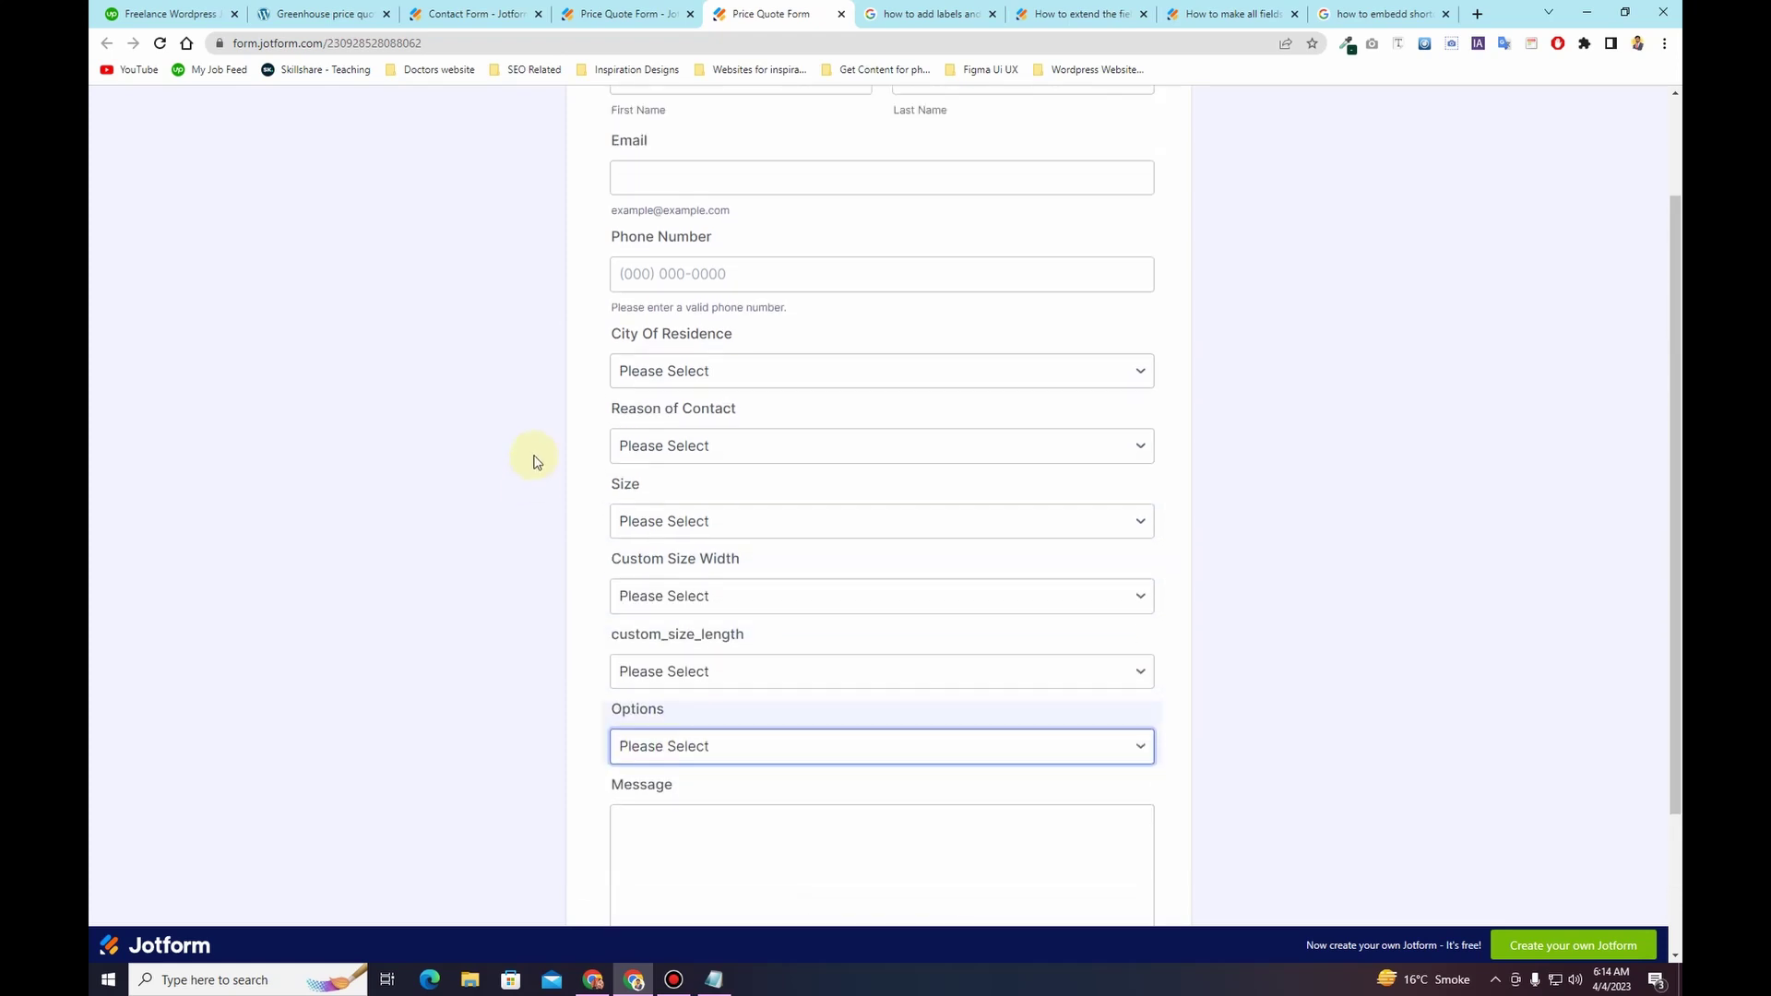
{"action": "scroll", "coordinate": [533, 461], "scroll_direction": "up", "scroll_amount": 2}
{"action": "left_click", "coordinate": [601, 7]}
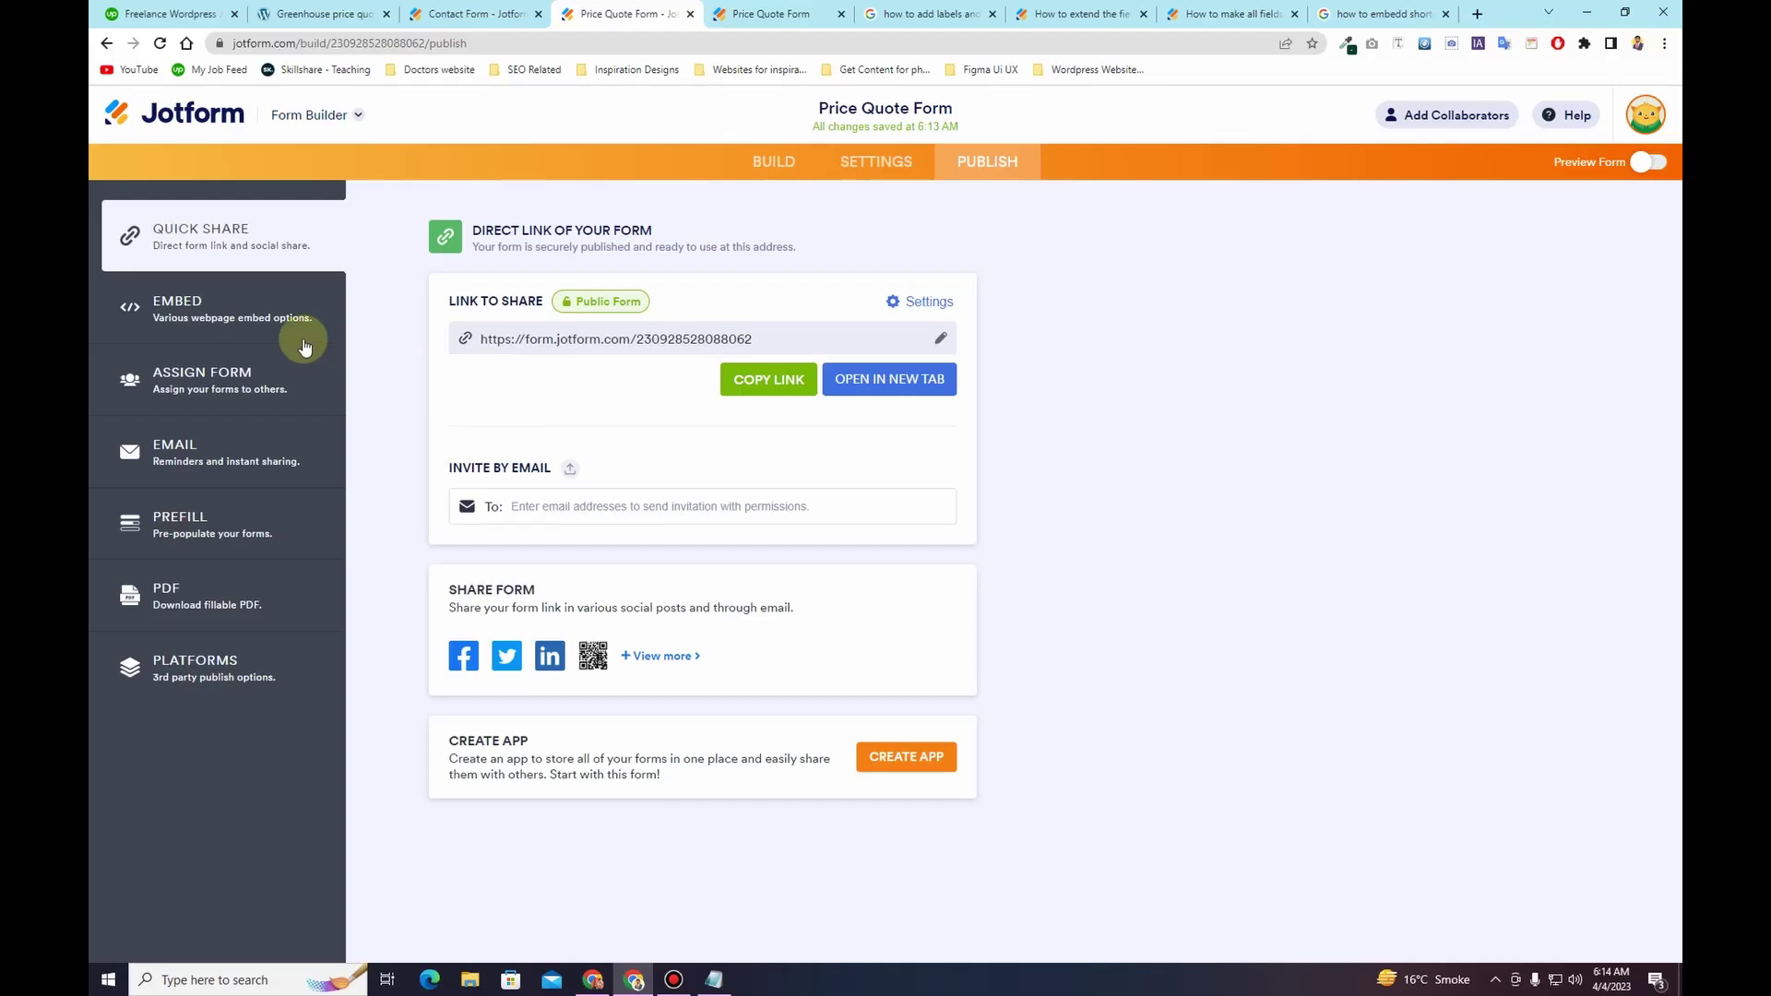
Step: Copy the Price Quote Form's iFrame embed code from Publish > Embed
{"action": "left_click", "coordinate": [213, 309]}
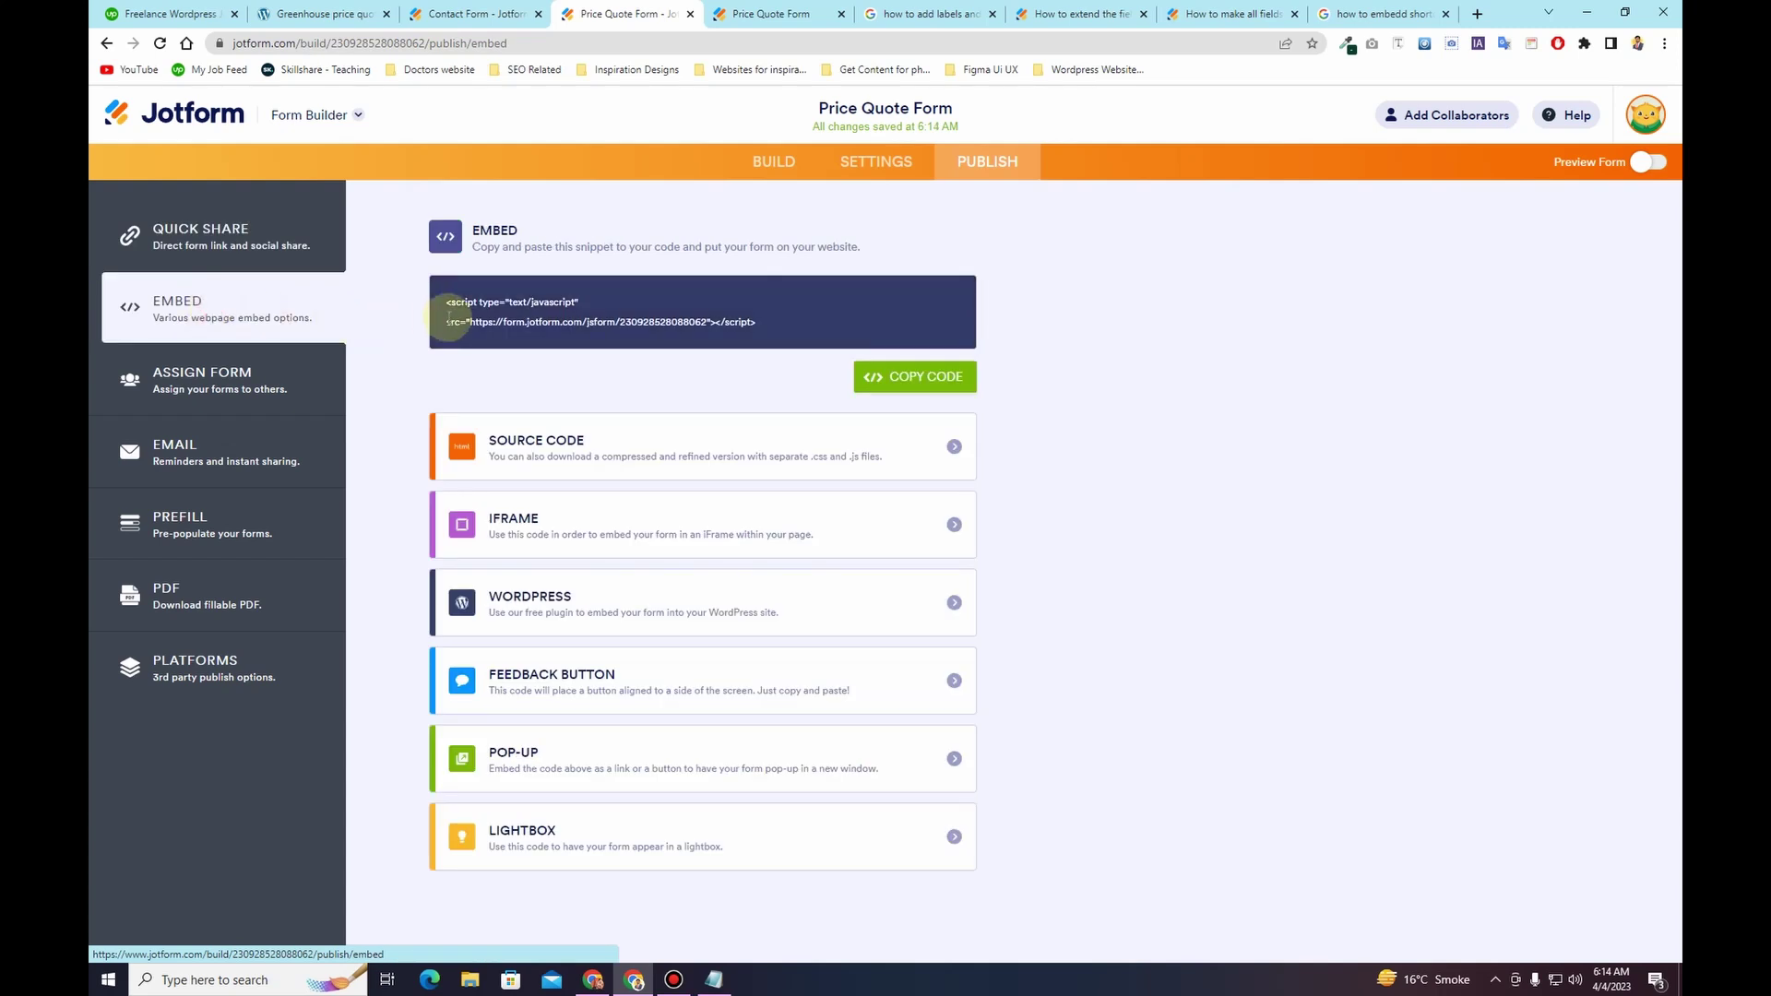
{"action": "left_click", "coordinate": [593, 532]}
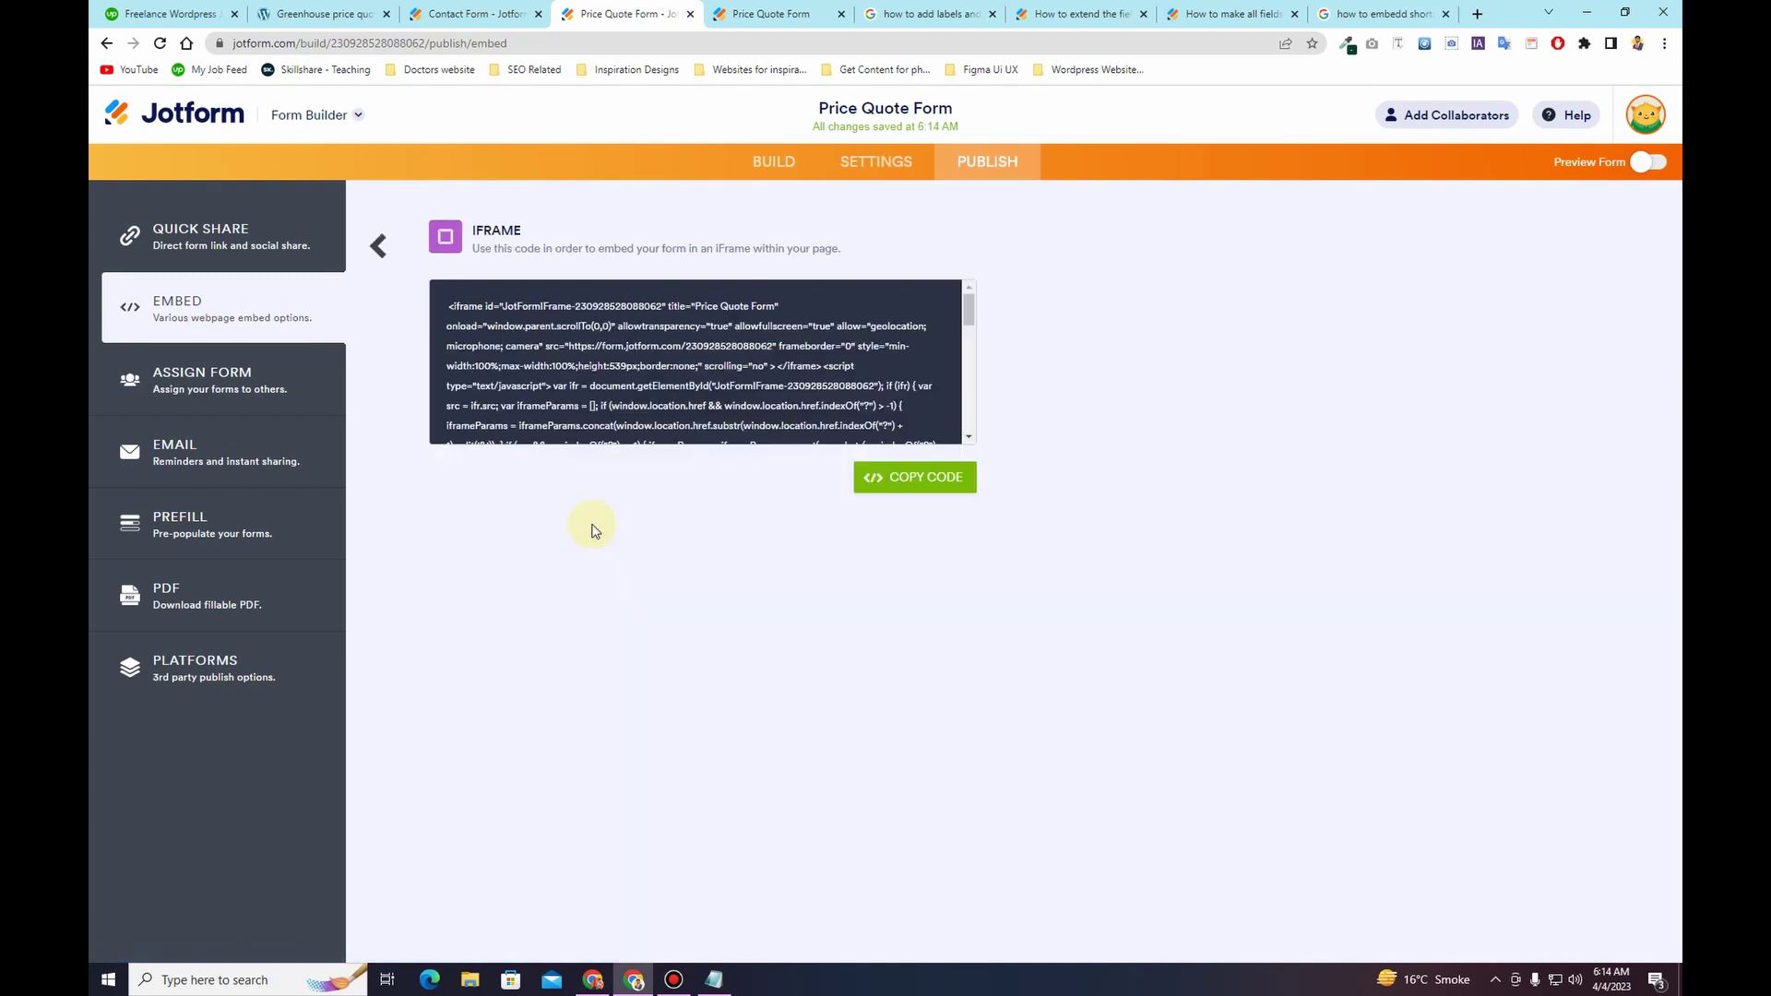
{"action": "left_click", "coordinate": [730, 369]}
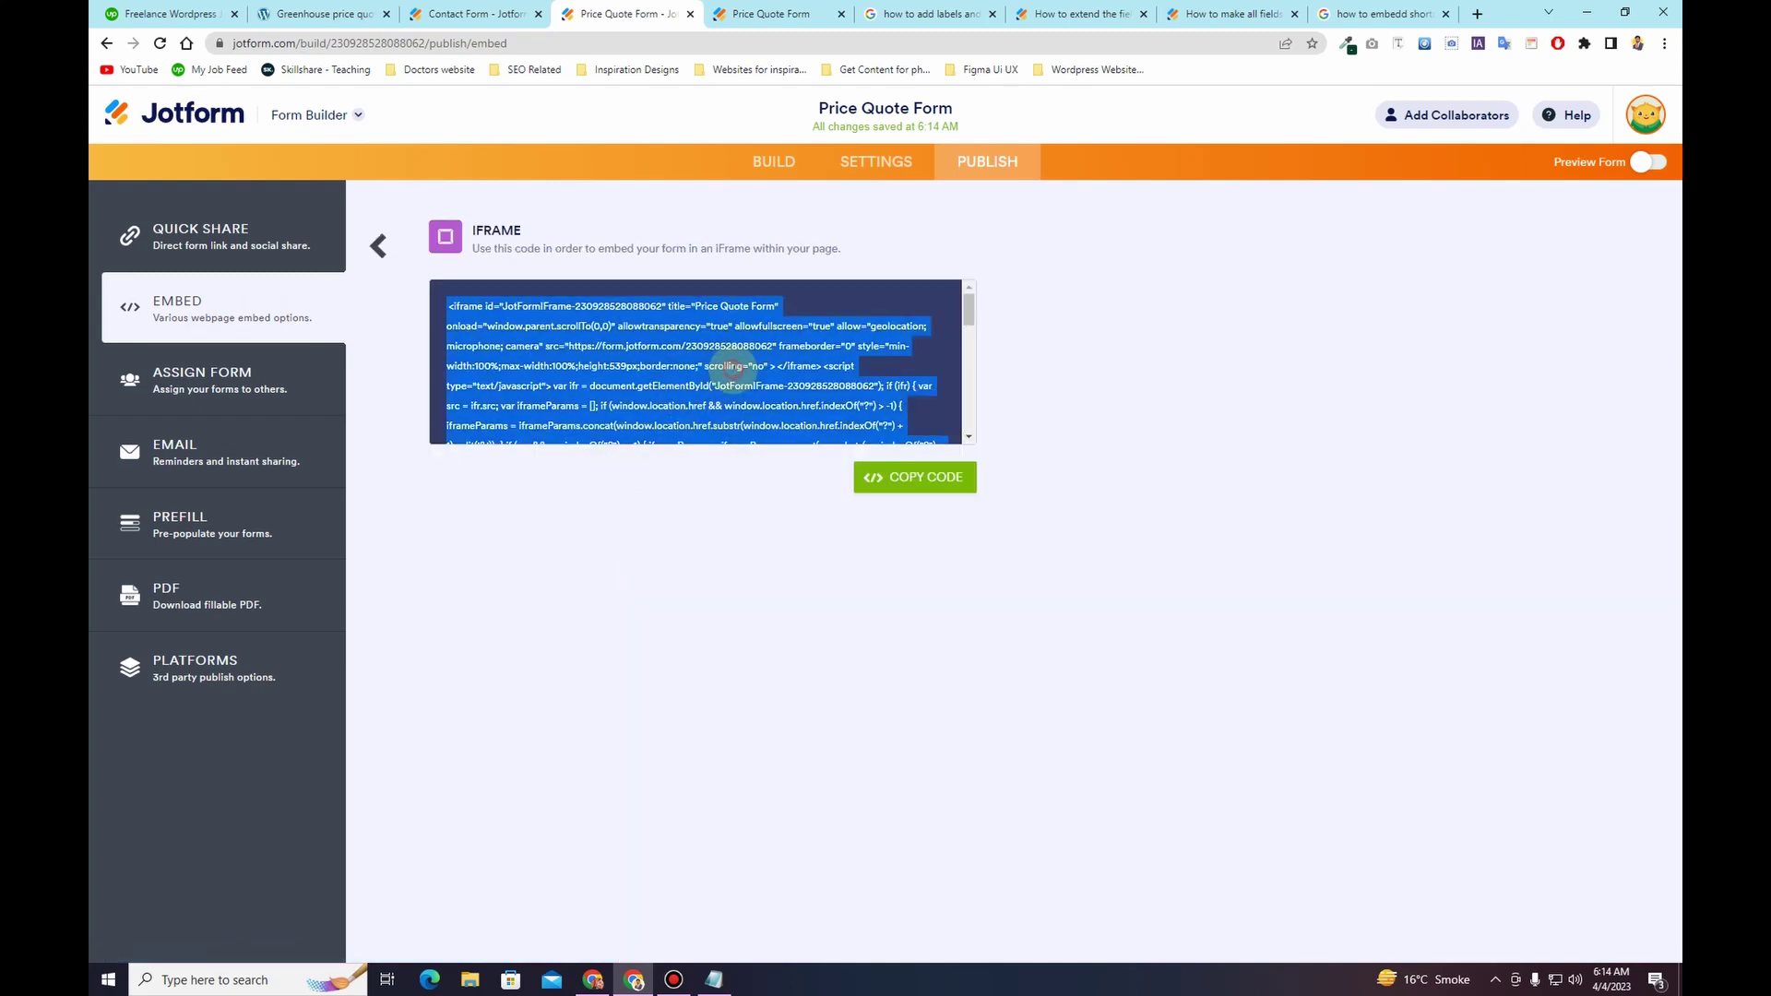
{"action": "left_click", "coordinate": [908, 477]}
Step: Add a Text module beside the intro text on the greenhouse price quote page
{"action": "left_click", "coordinate": [323, 14]}
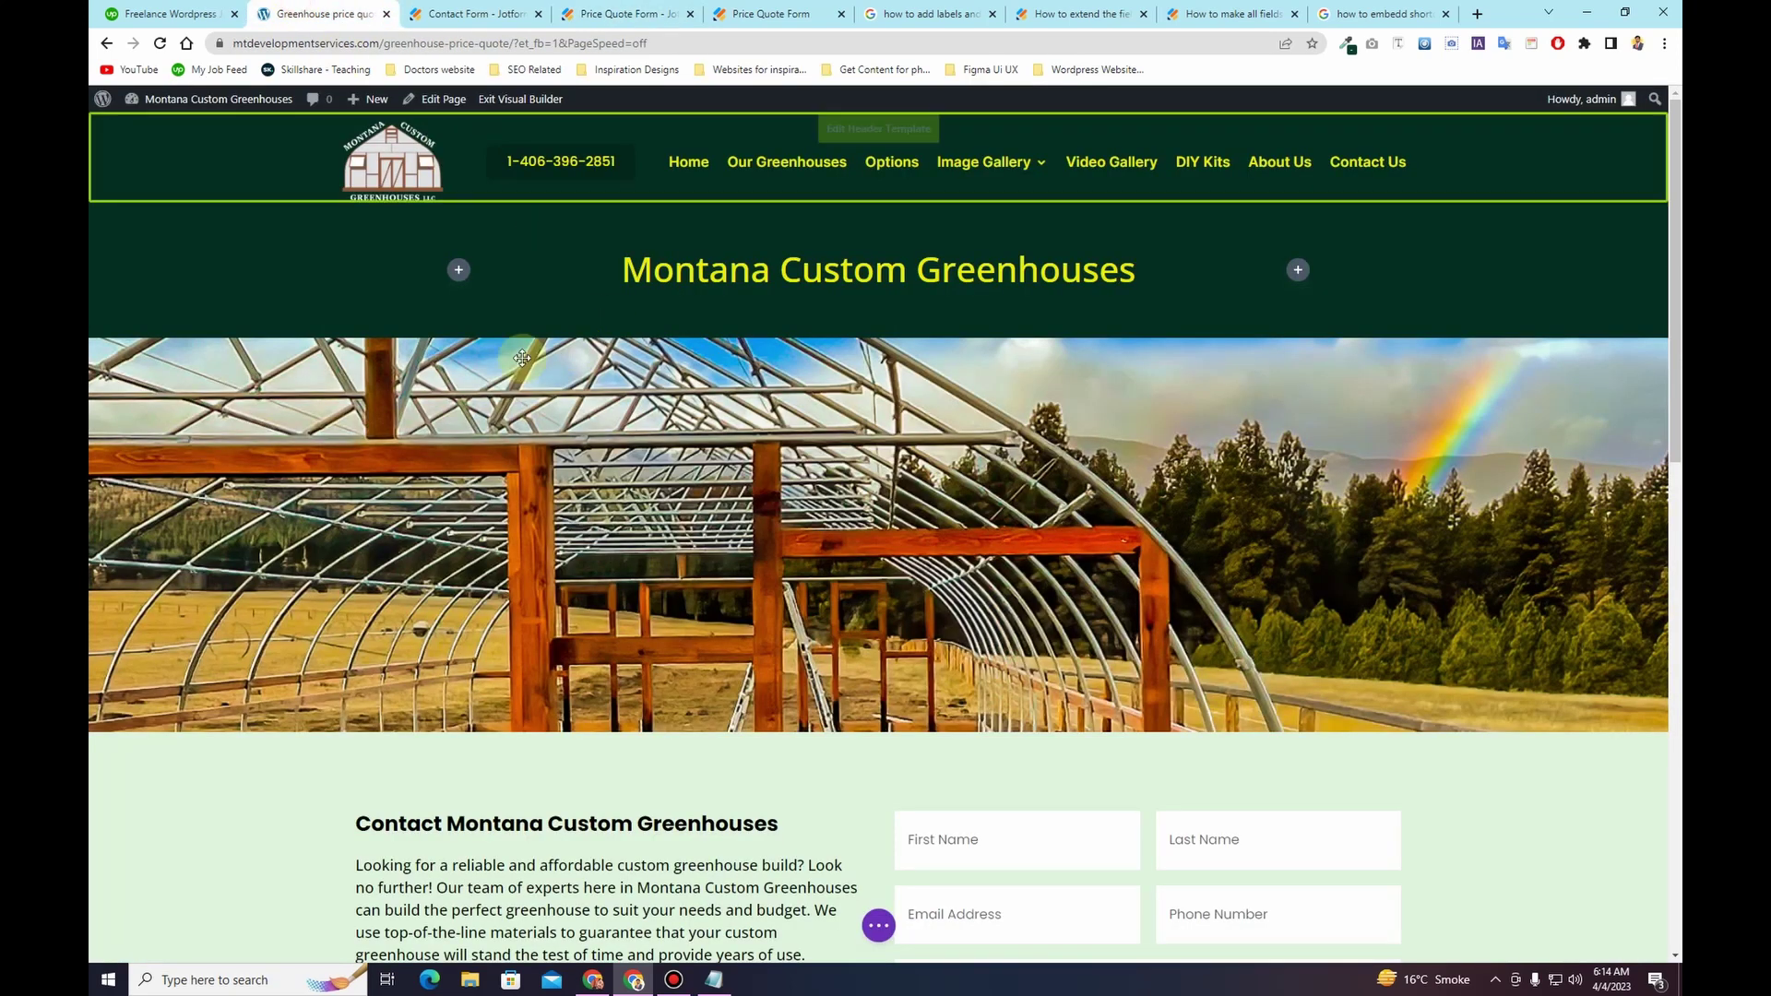
{"action": "scroll", "coordinate": [473, 550], "scroll_direction": "down", "scroll_amount": 1}
{"action": "scroll", "coordinate": [473, 550], "scroll_direction": "up", "scroll_amount": 1}
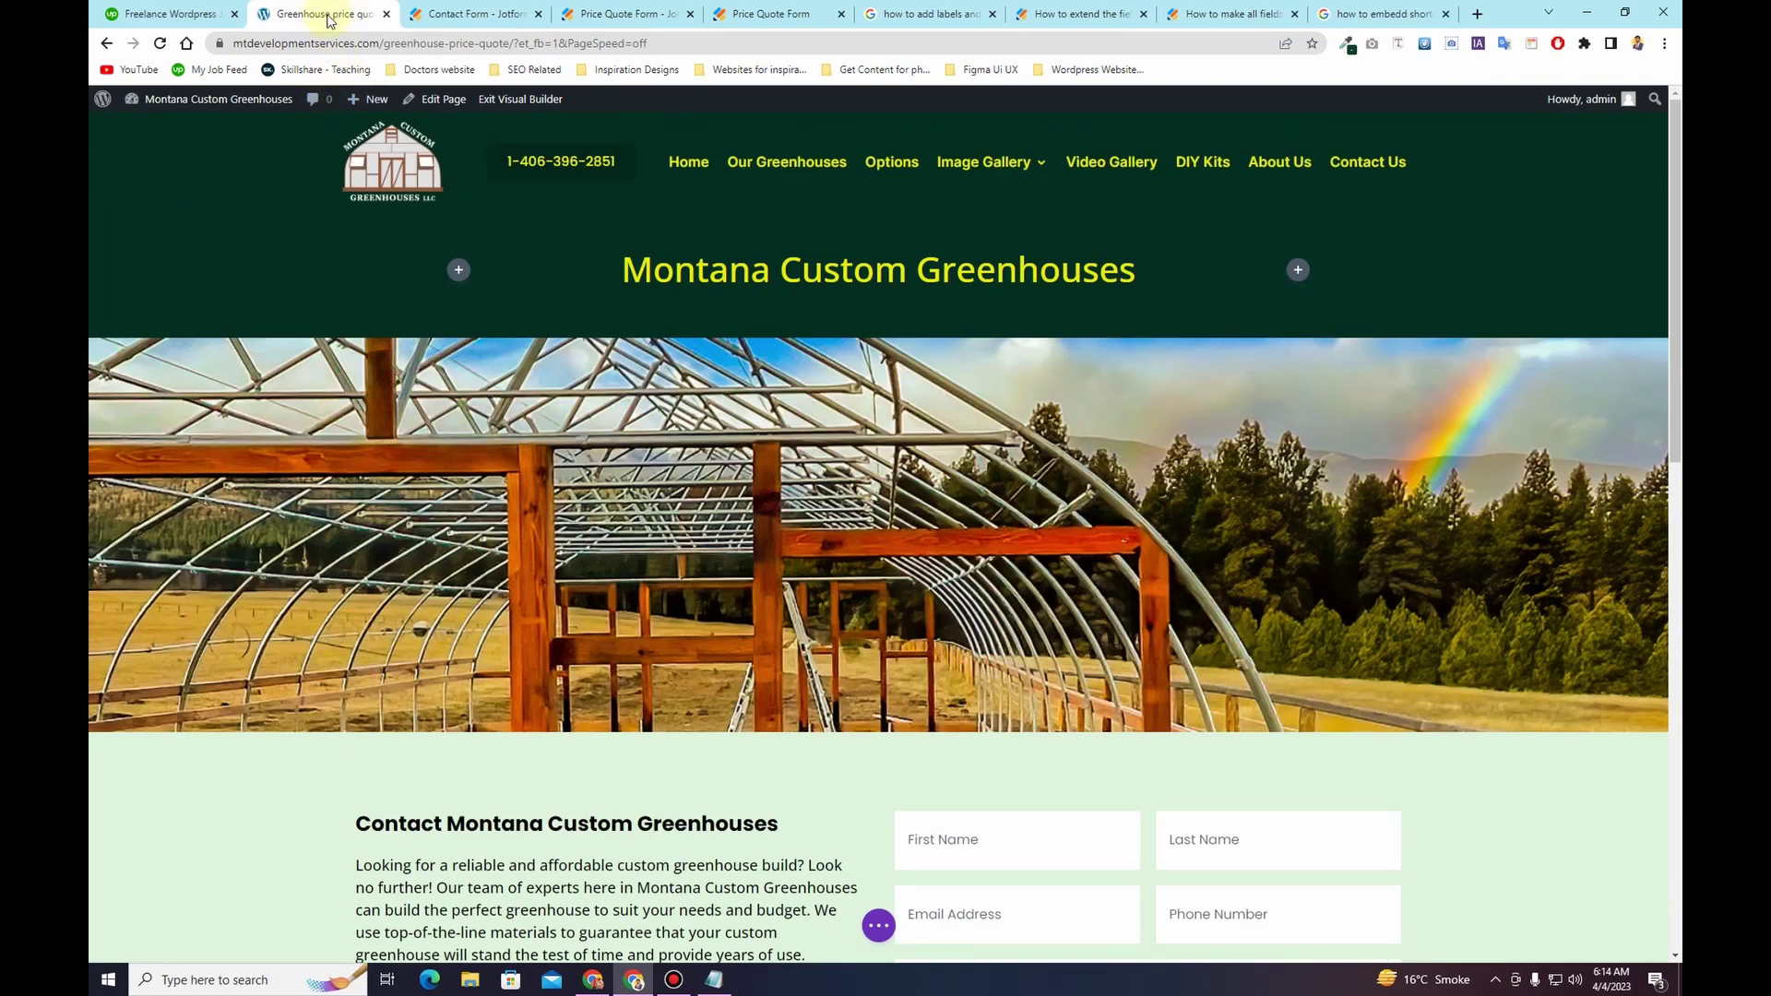
{"action": "scroll", "coordinate": [1047, 660], "scroll_direction": "down", "scroll_amount": 5}
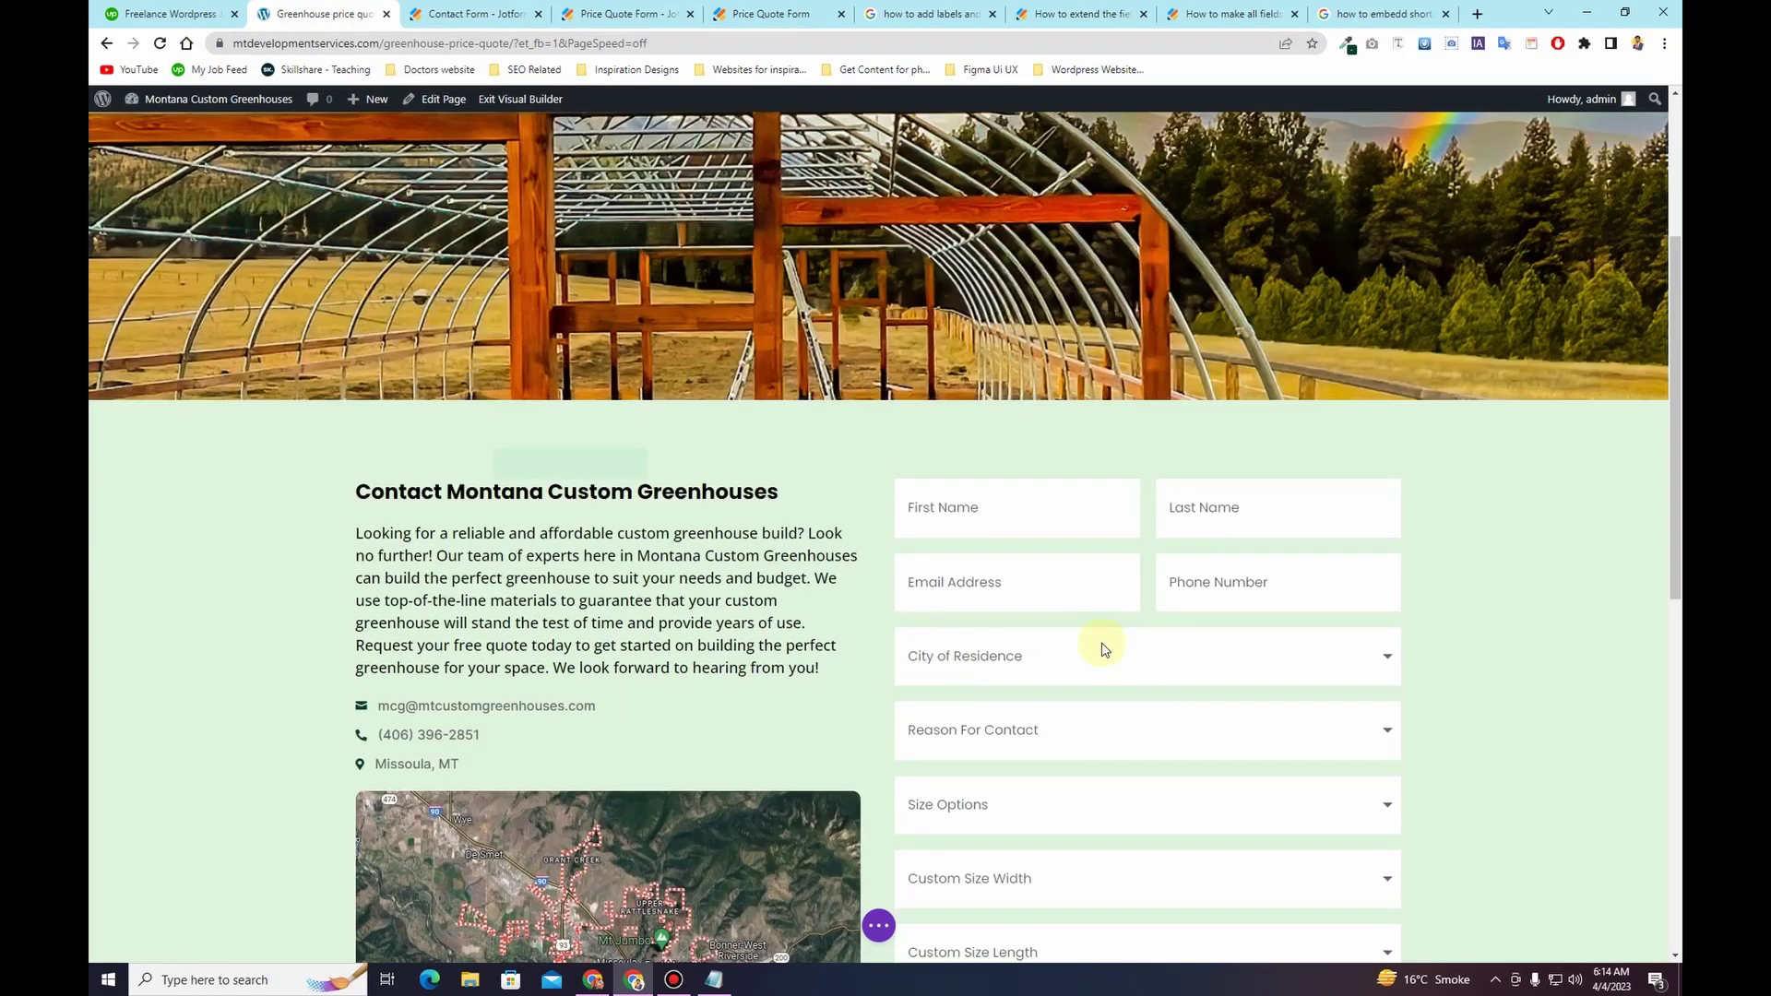
{"action": "scroll", "coordinate": [1097, 639], "scroll_direction": "down", "scroll_amount": 2}
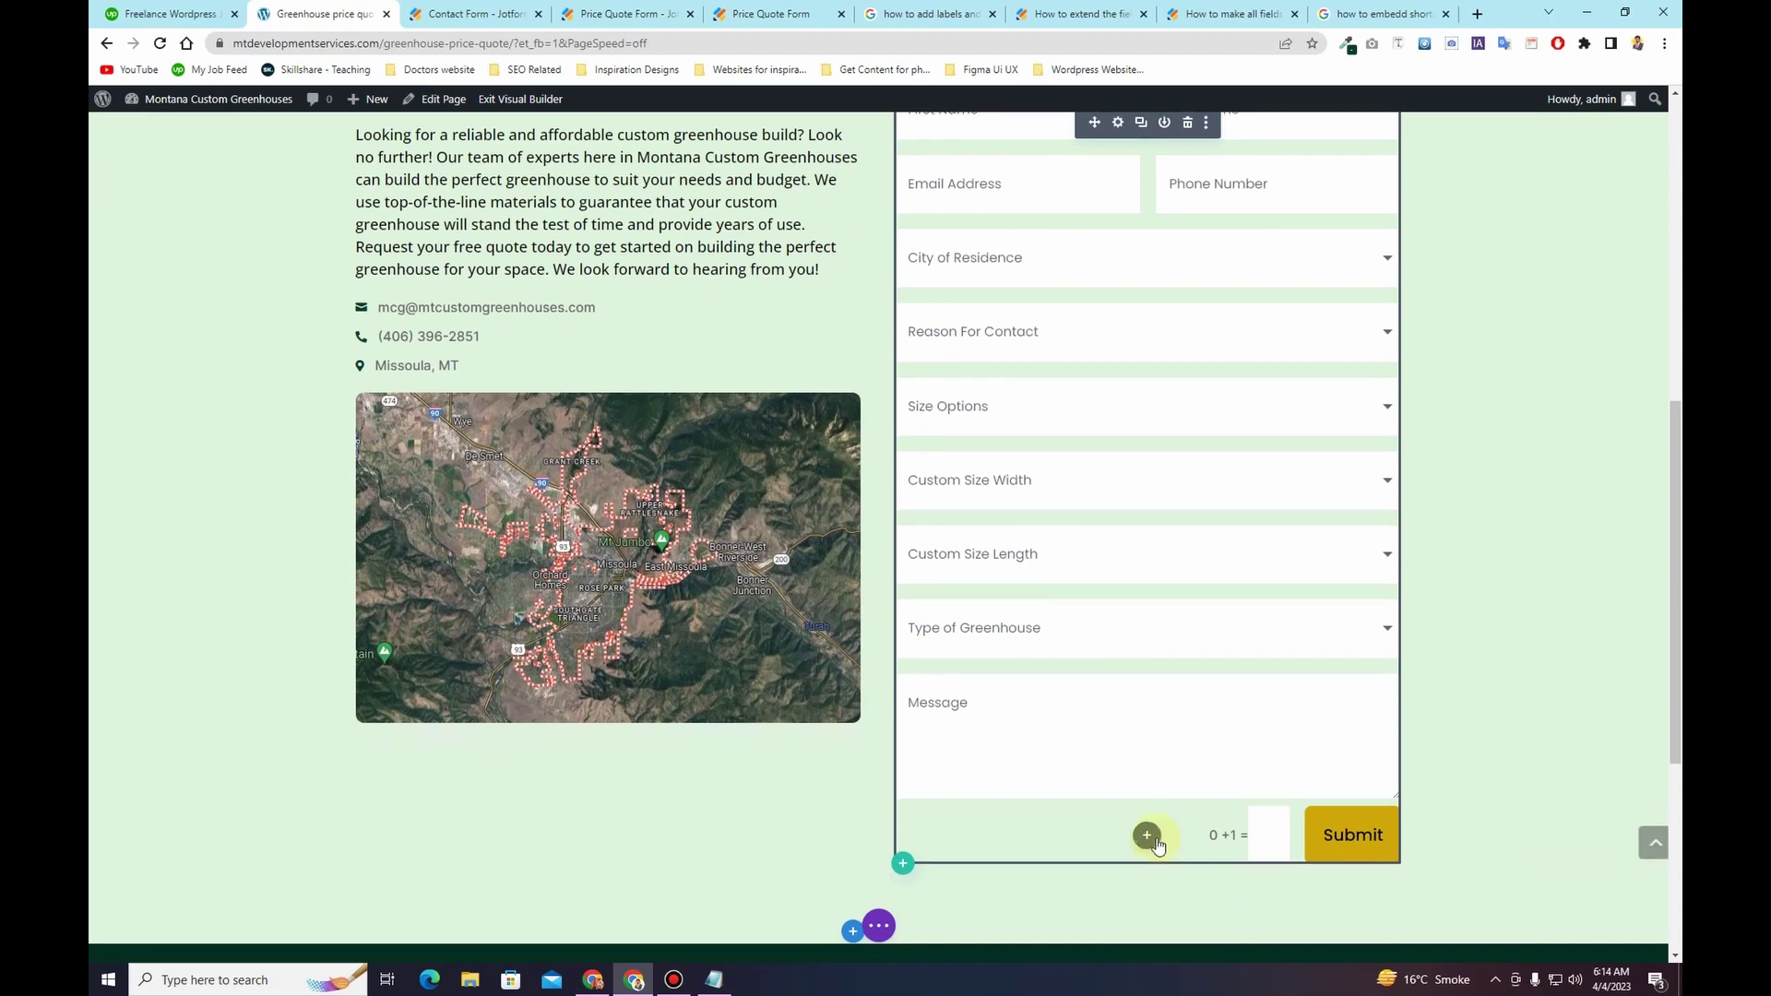
{"action": "left_click", "coordinate": [1148, 835]}
{"action": "type", "text": "text"}
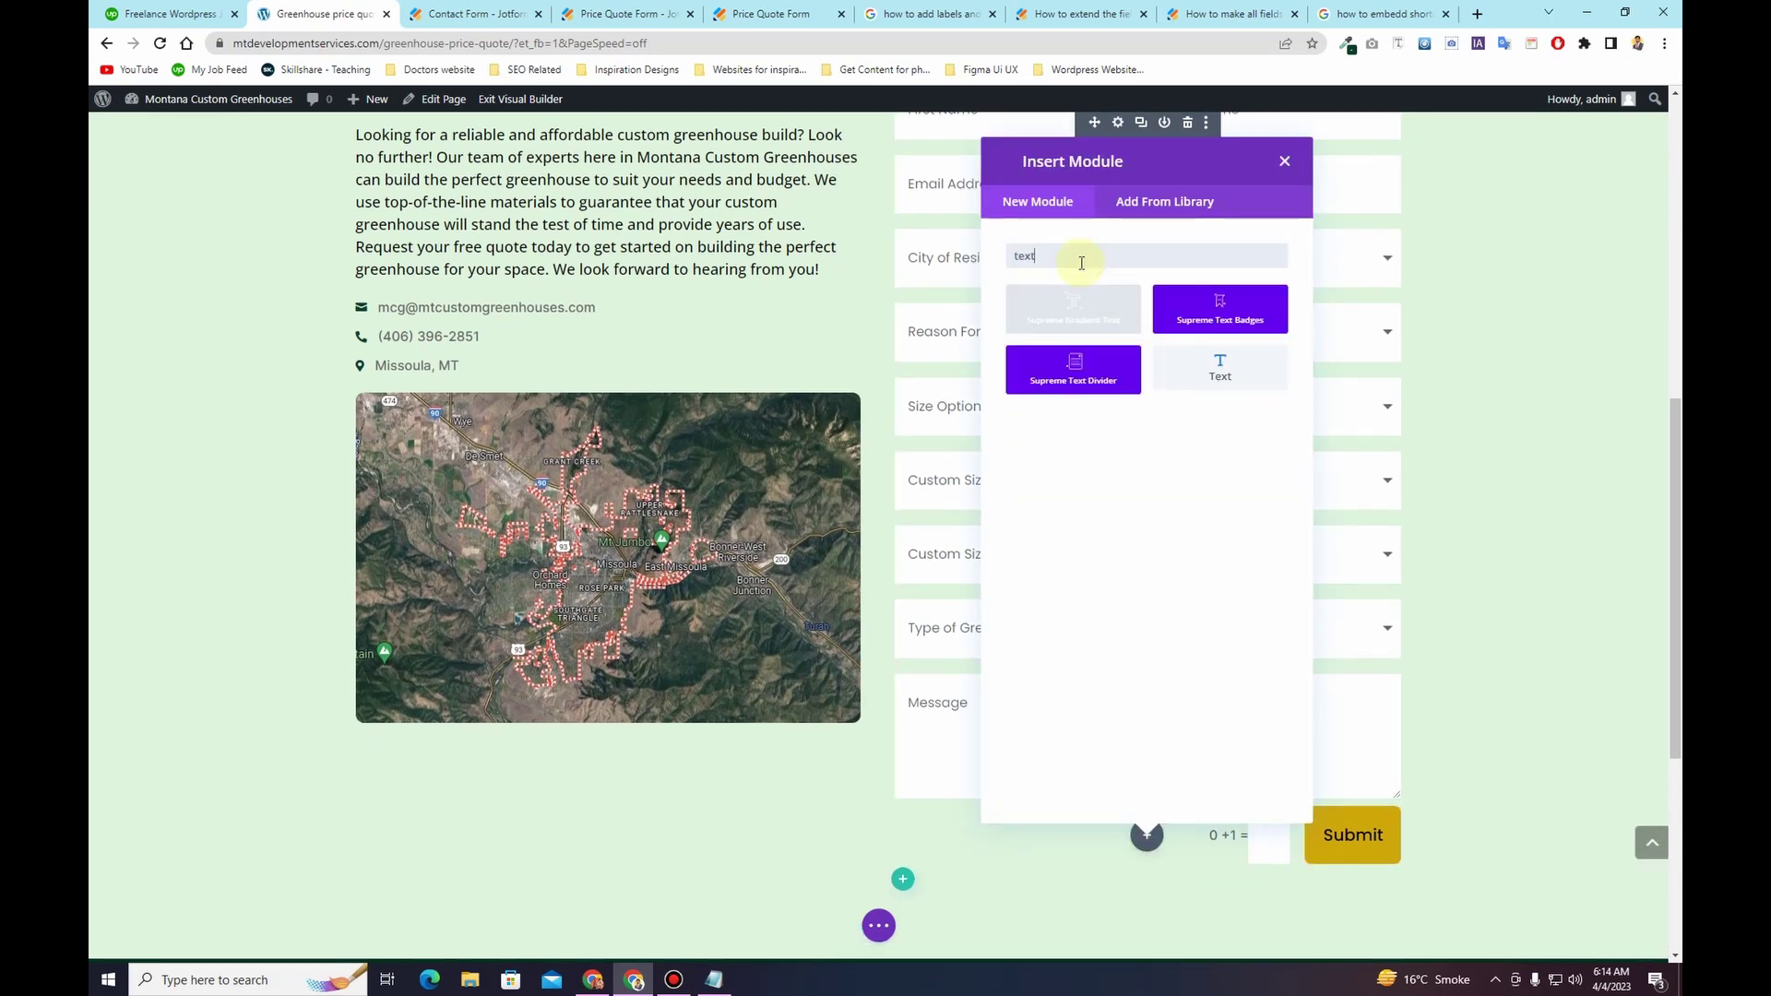
{"action": "left_click", "coordinate": [1235, 370]}
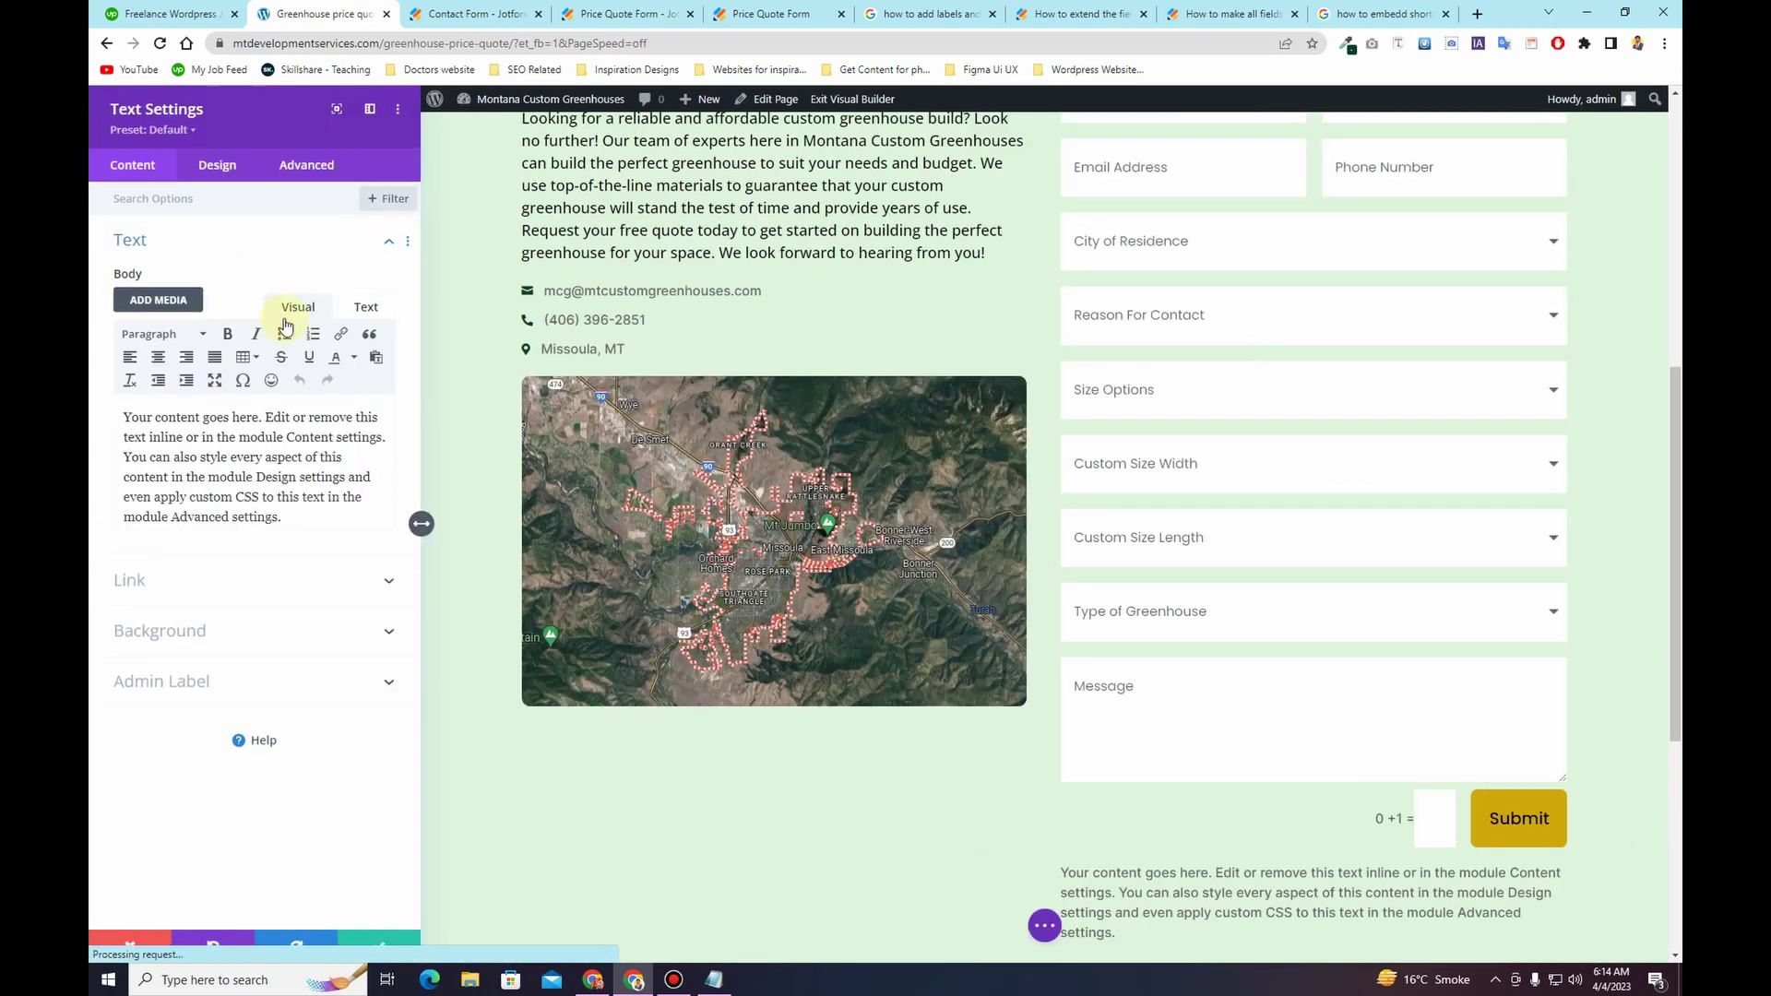
Step: Replace the Text module's placeholder with the pasted Jotform embed code in Text mode
{"action": "left_click", "coordinate": [368, 307]}
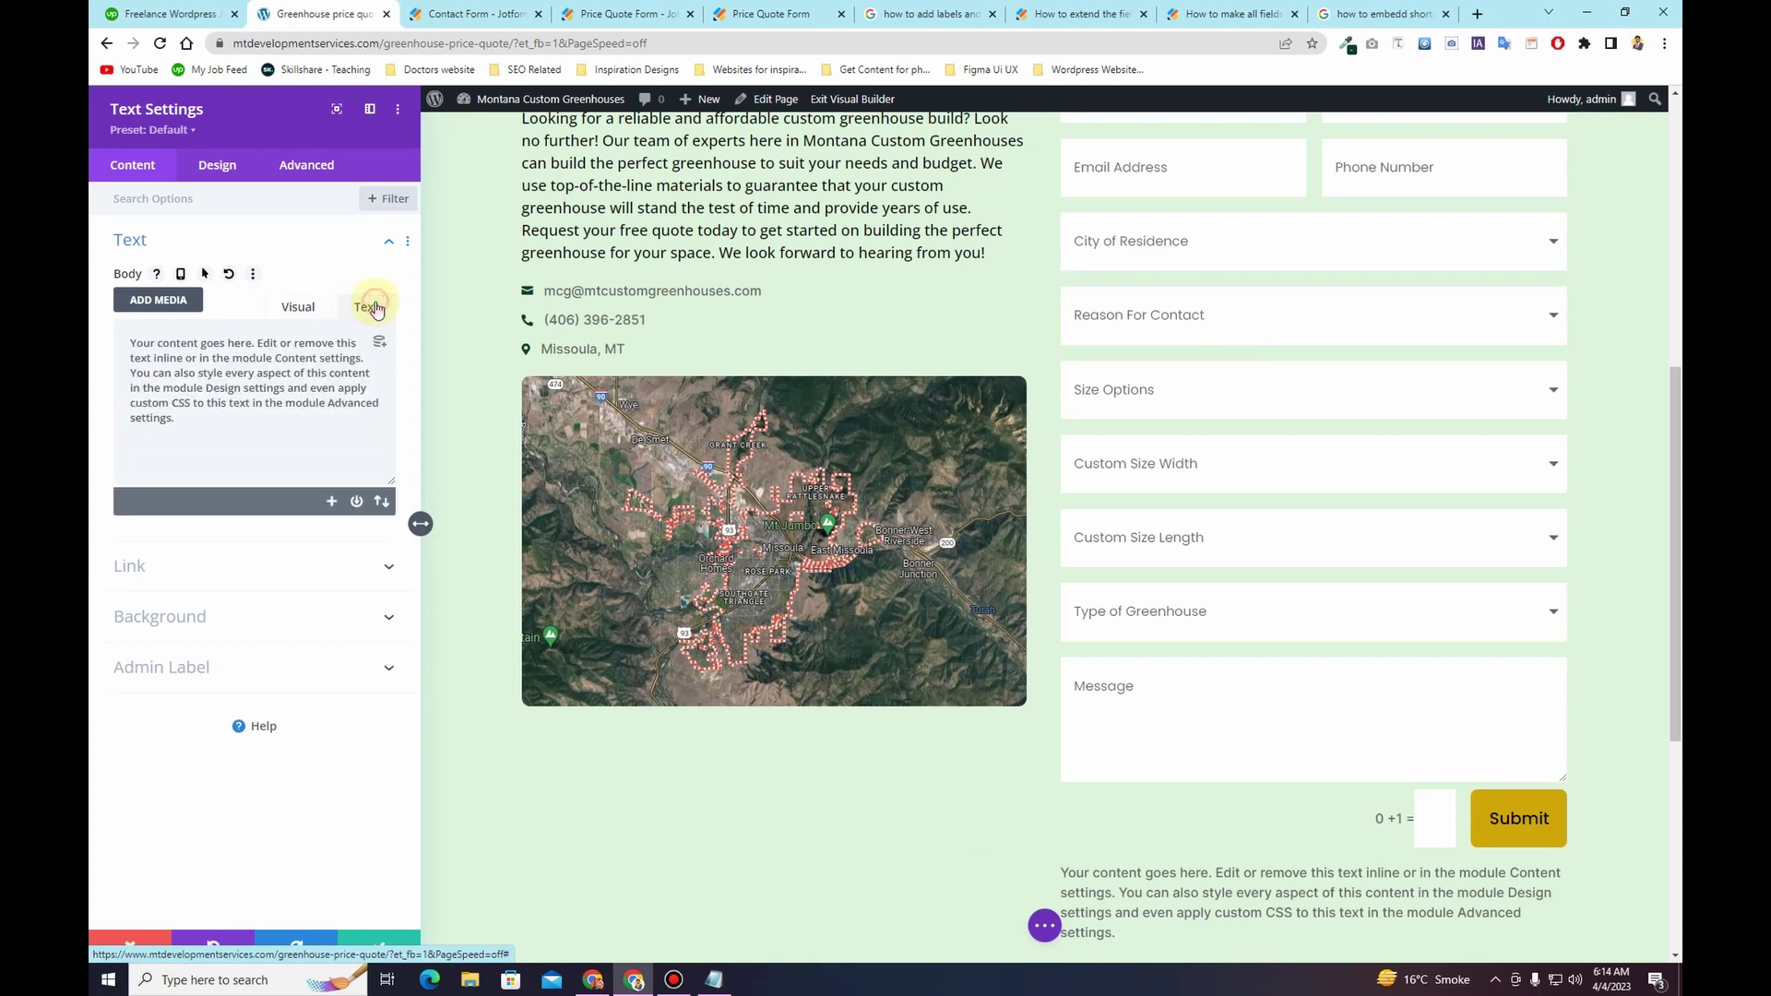
{"action": "key", "text": "ctrl+a"}
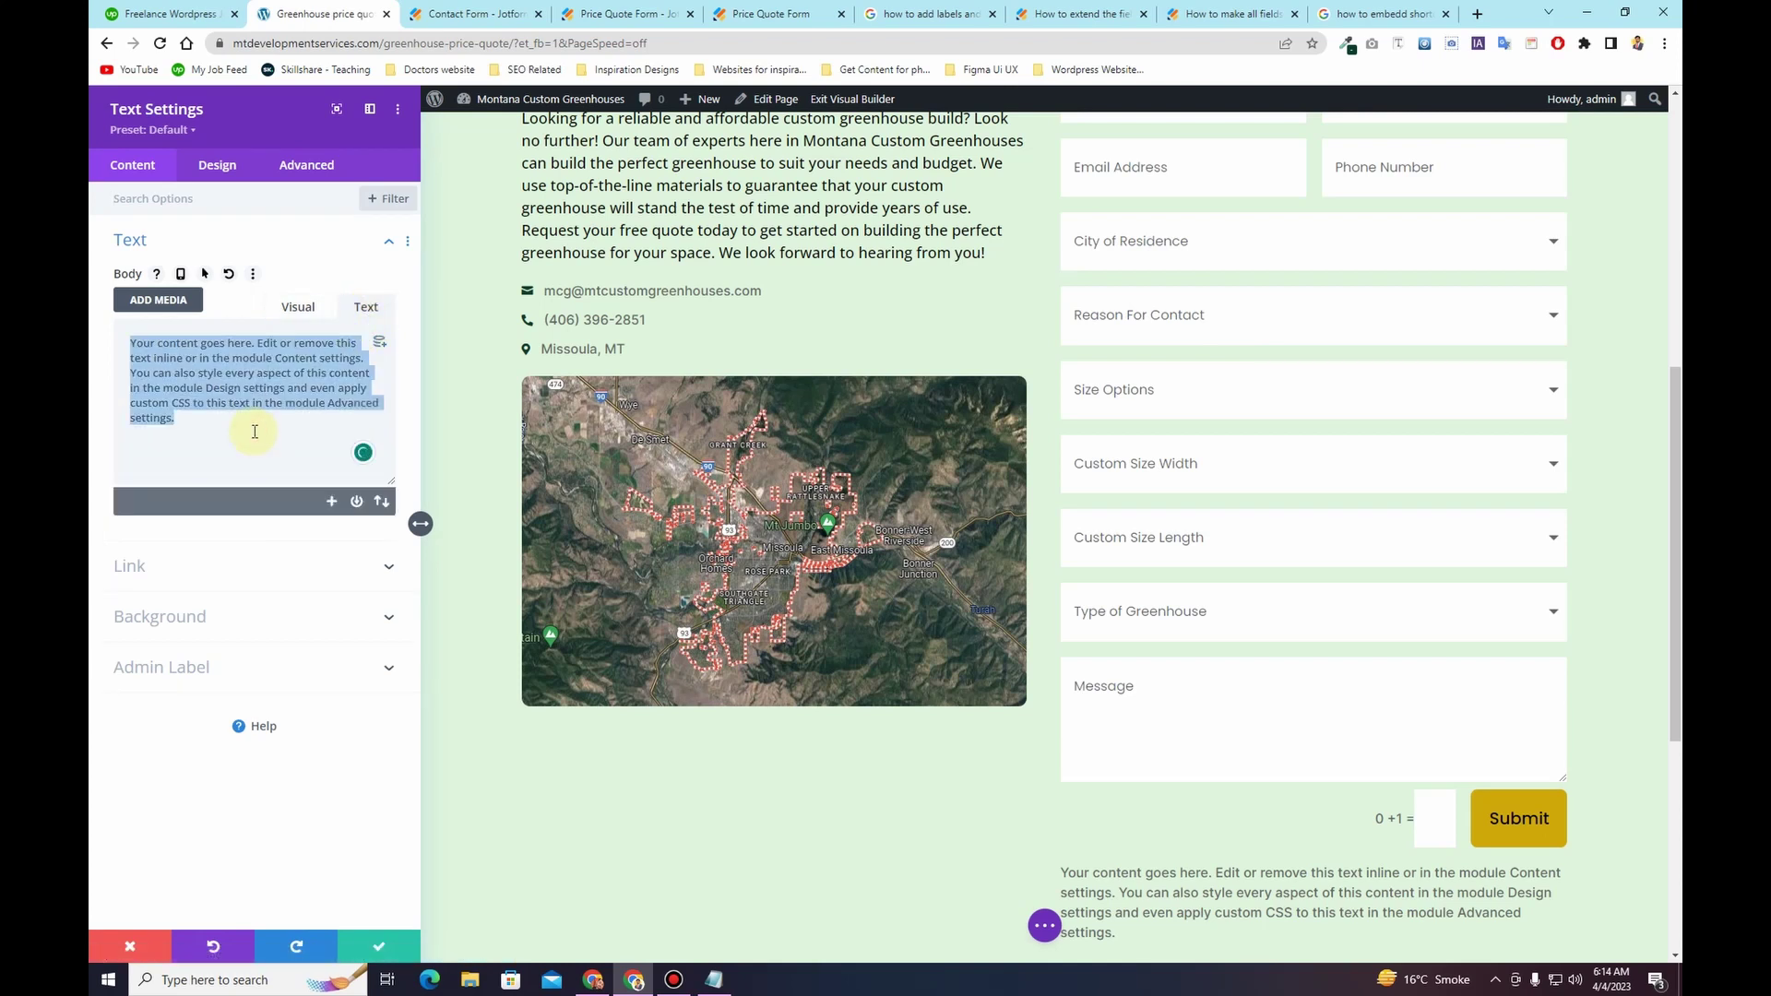
{"action": "key", "text": "BackSpace"}
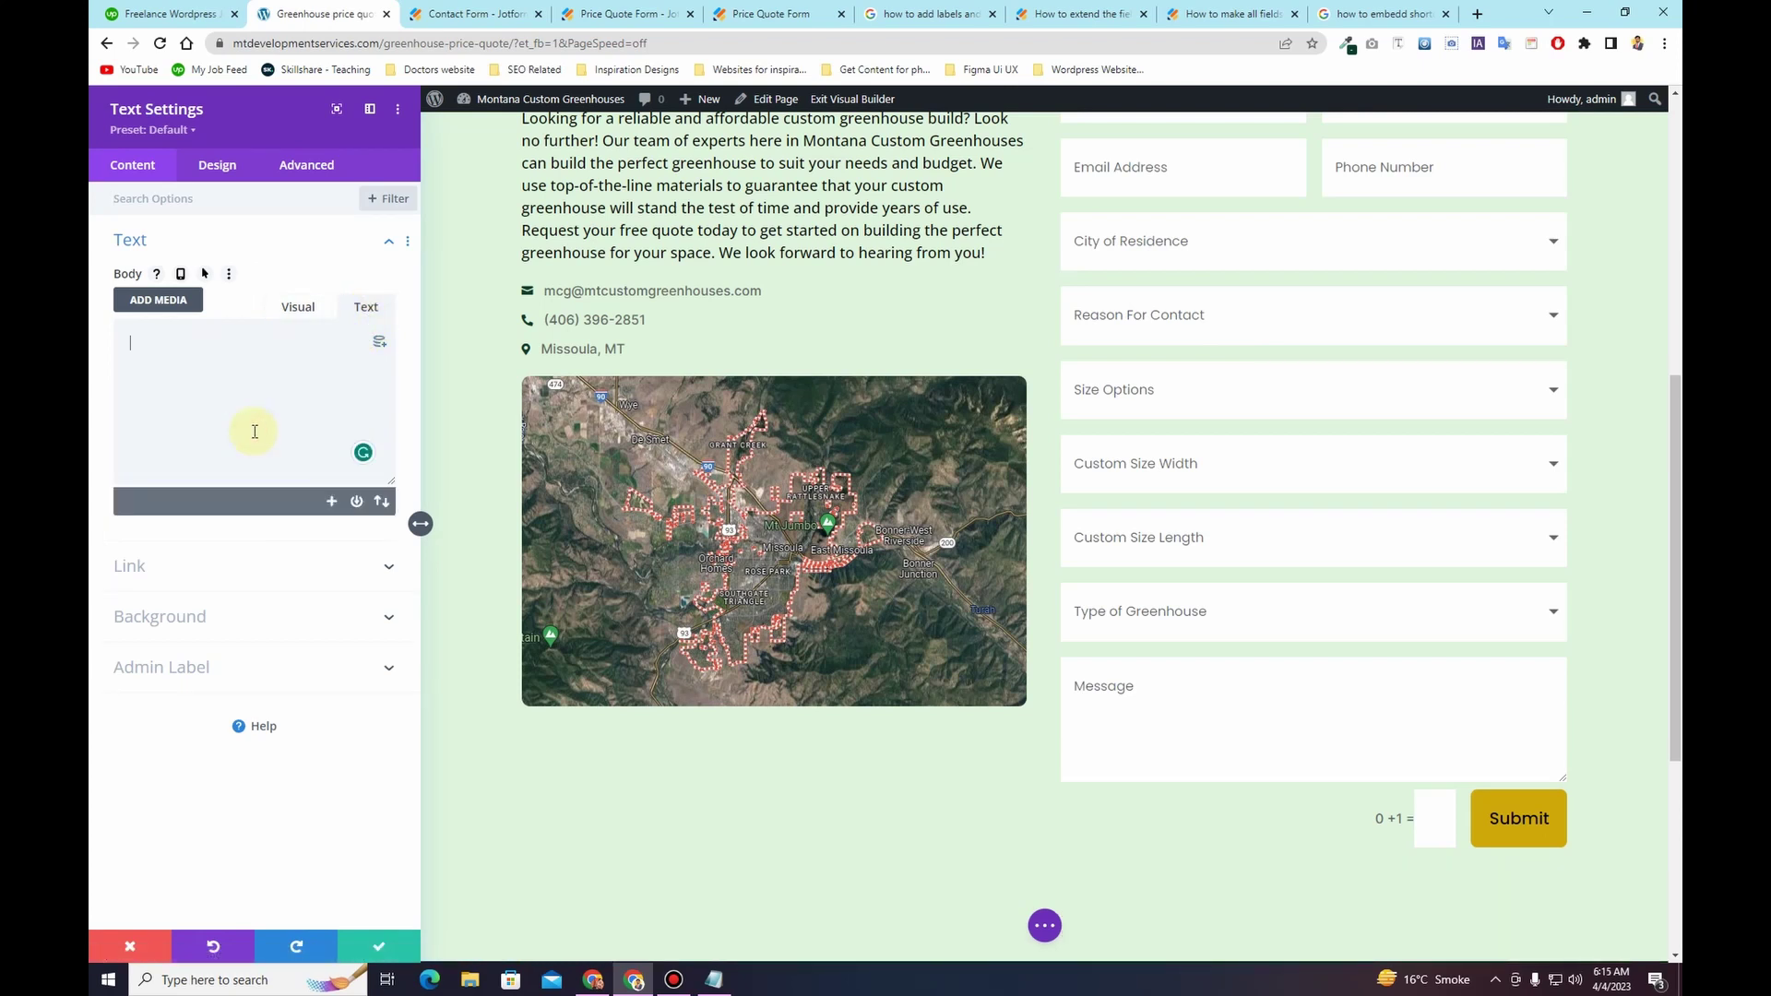
{"action": "key", "text": "ctrl+v"}
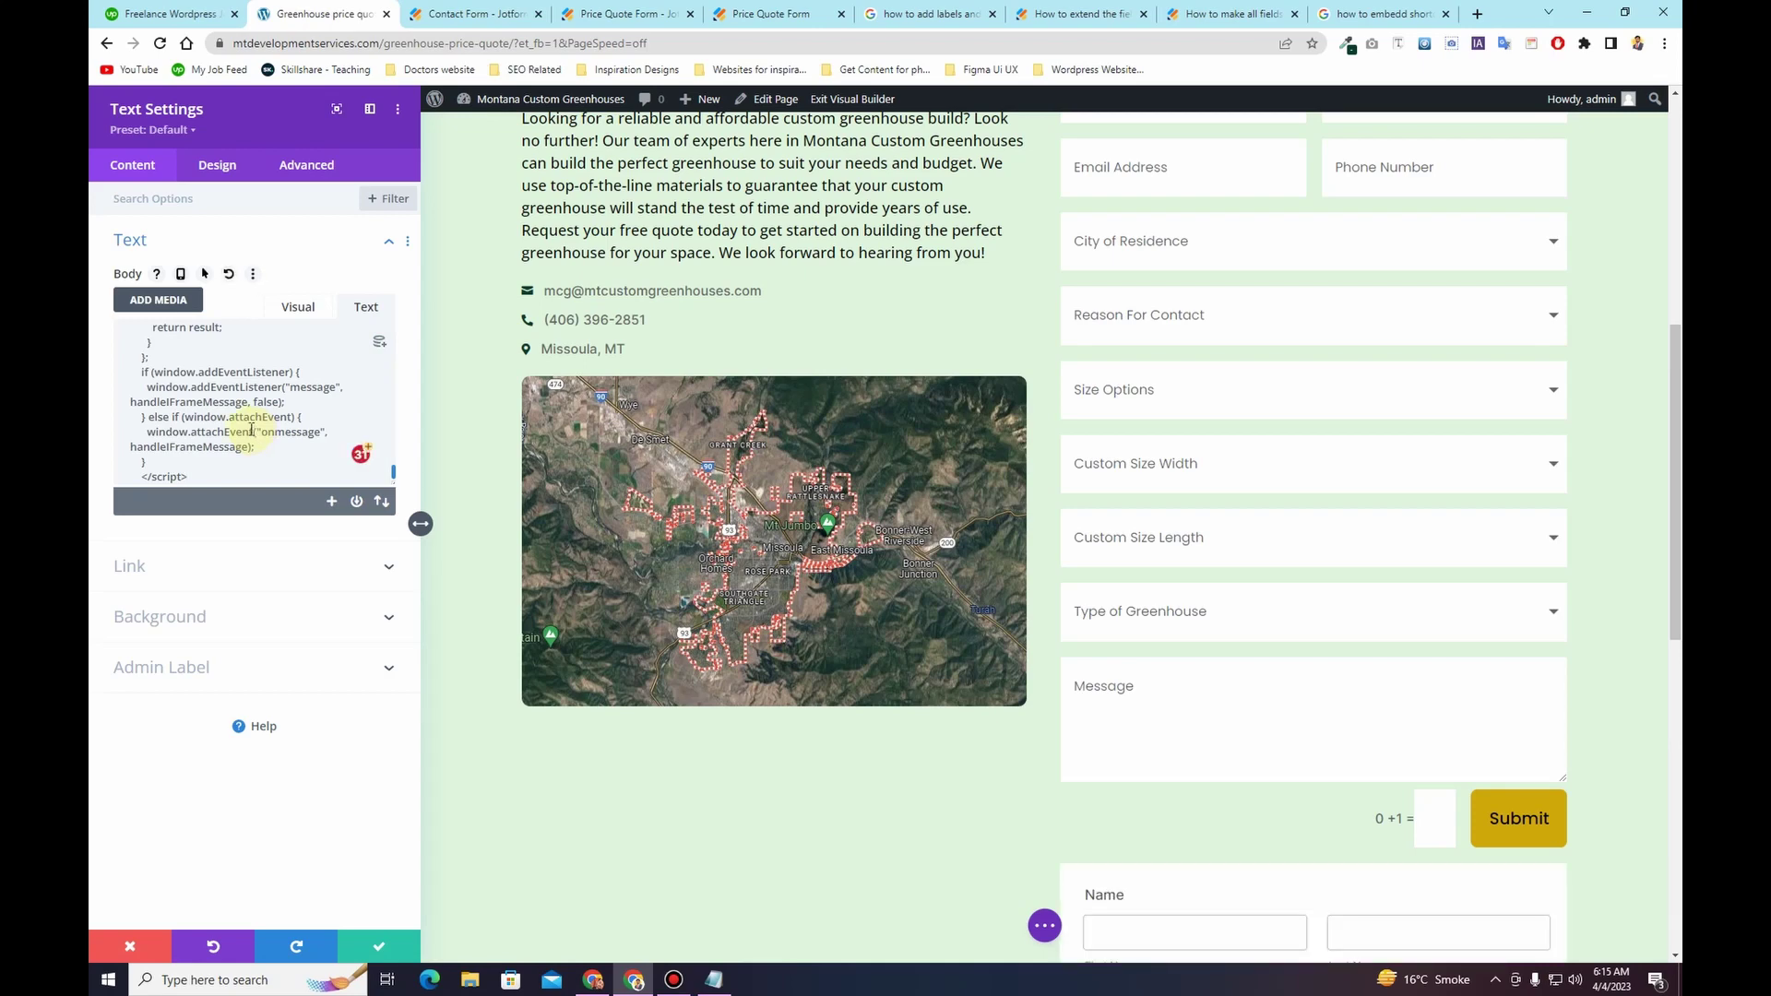
{"action": "scroll", "coordinate": [1384, 412], "scroll_direction": "up", "scroll_amount": 3}
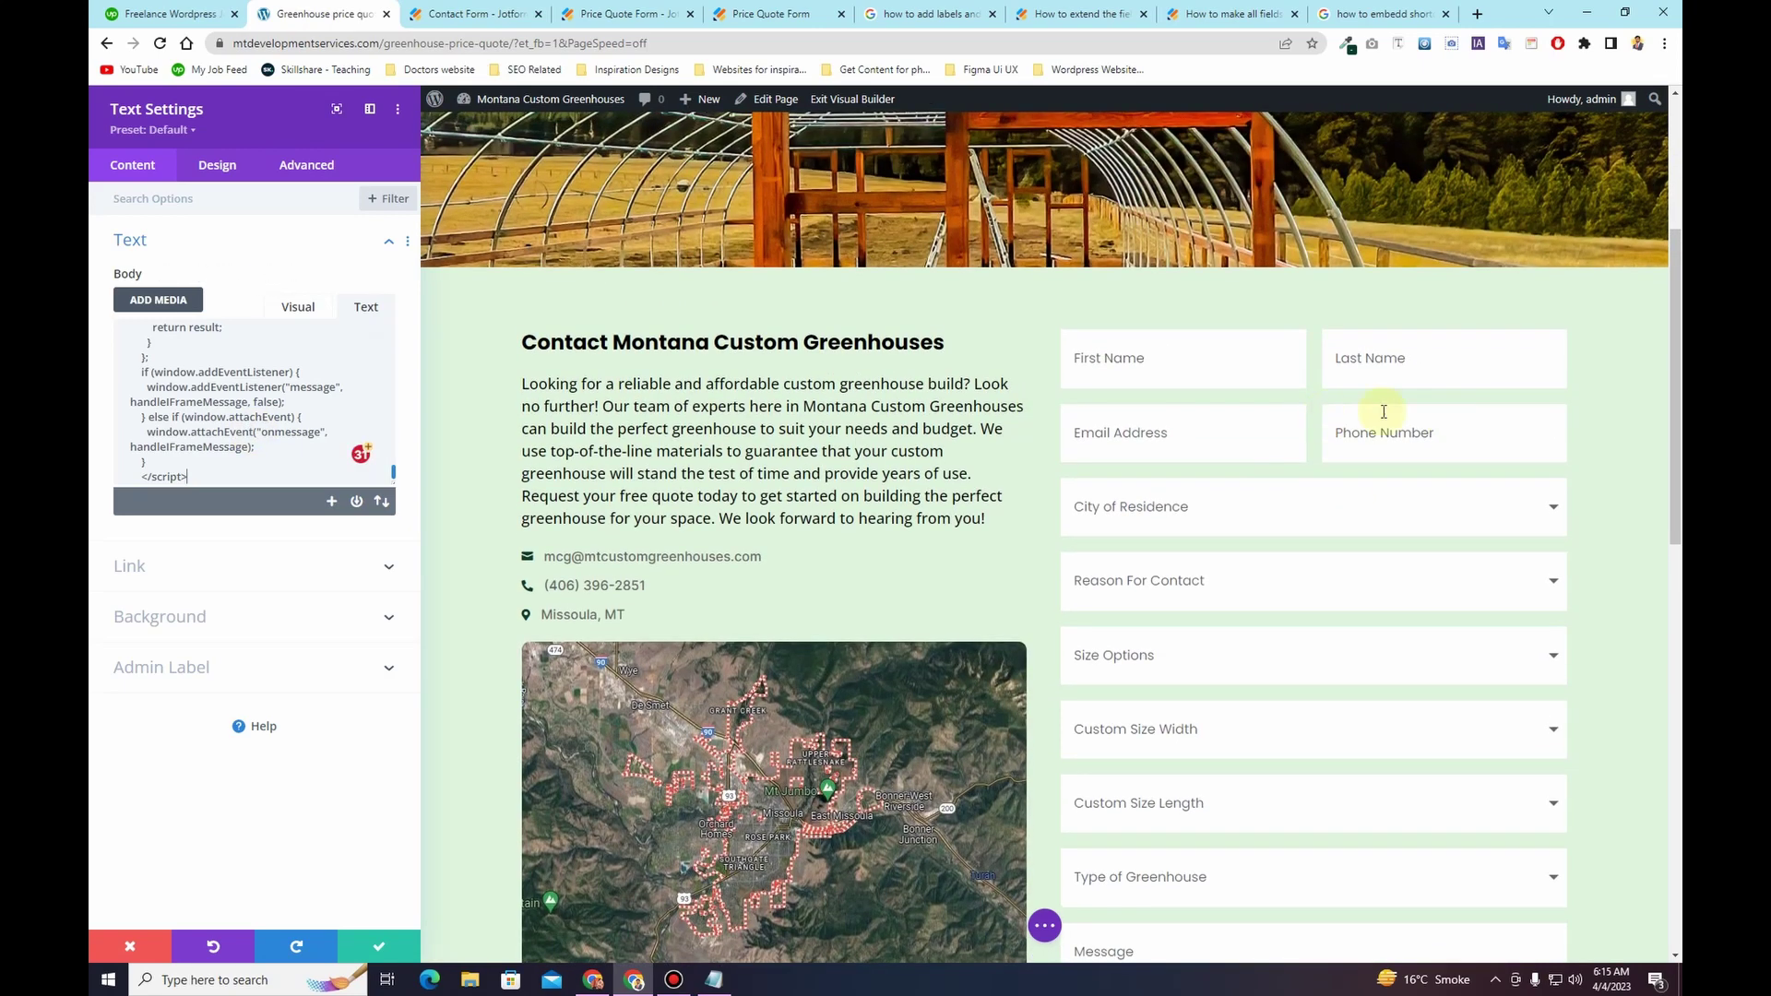
{"action": "left_click", "coordinate": [379, 946]}
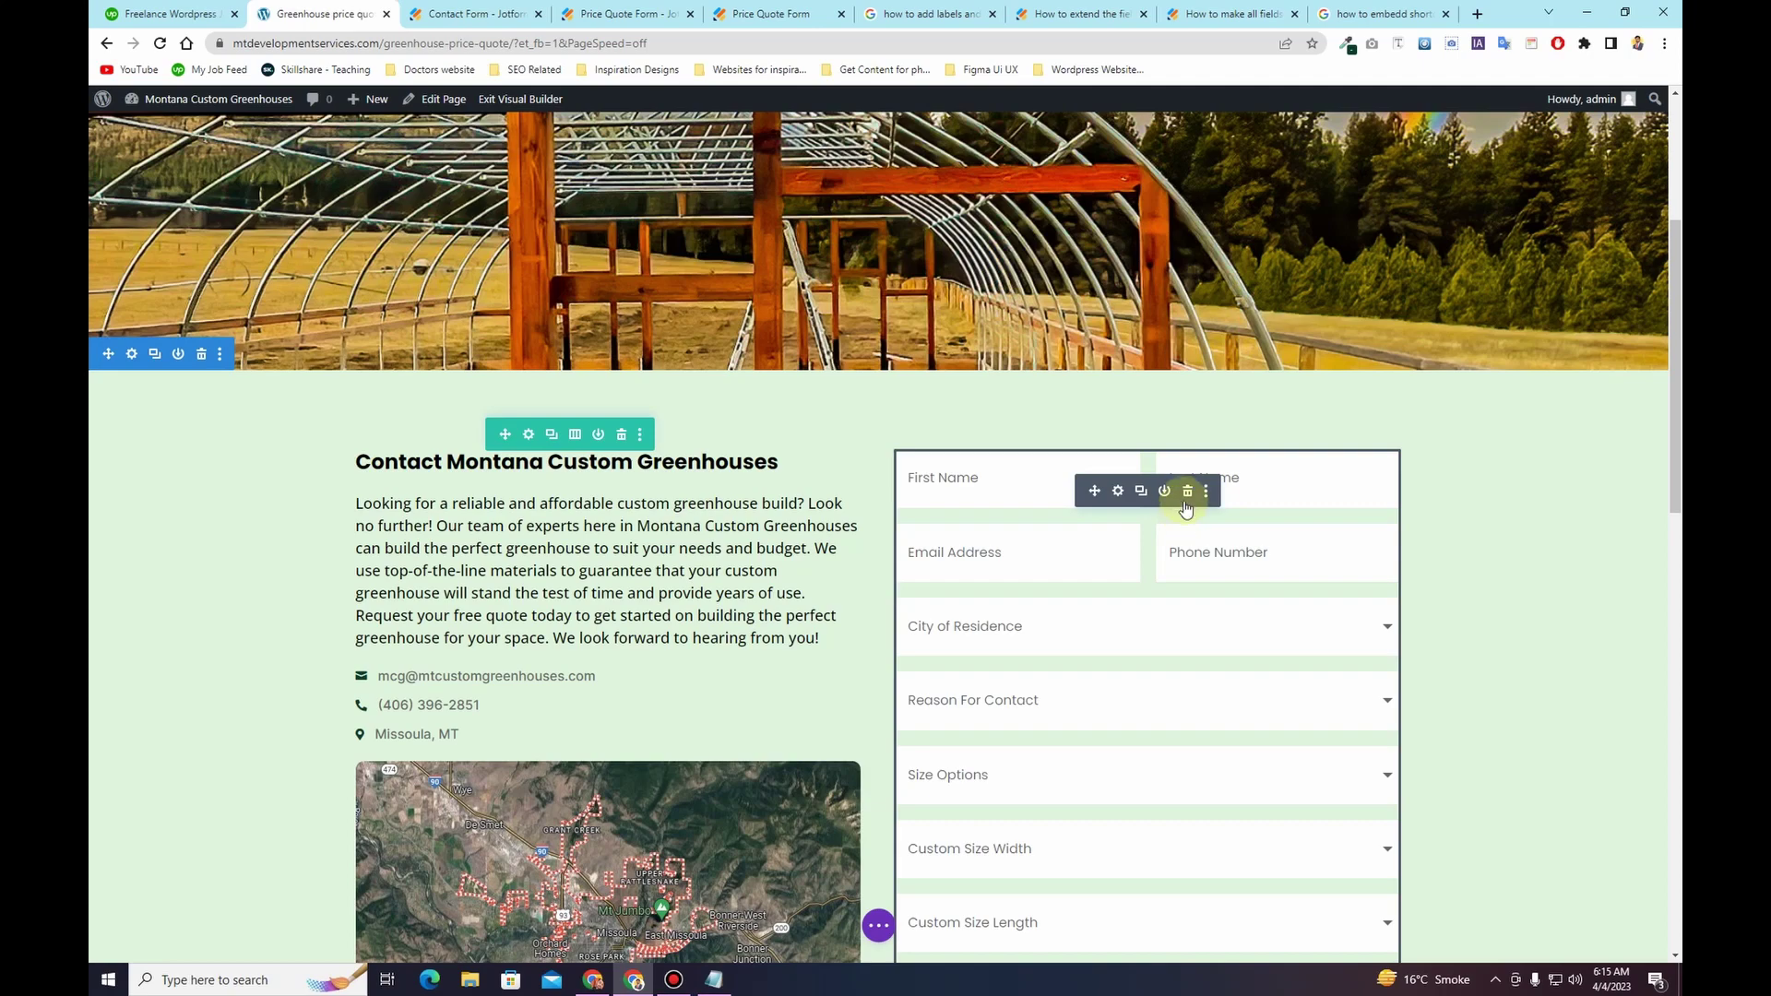
Step: Remove the old Divi contact form module from the page
{"action": "left_click", "coordinate": [1187, 494]}
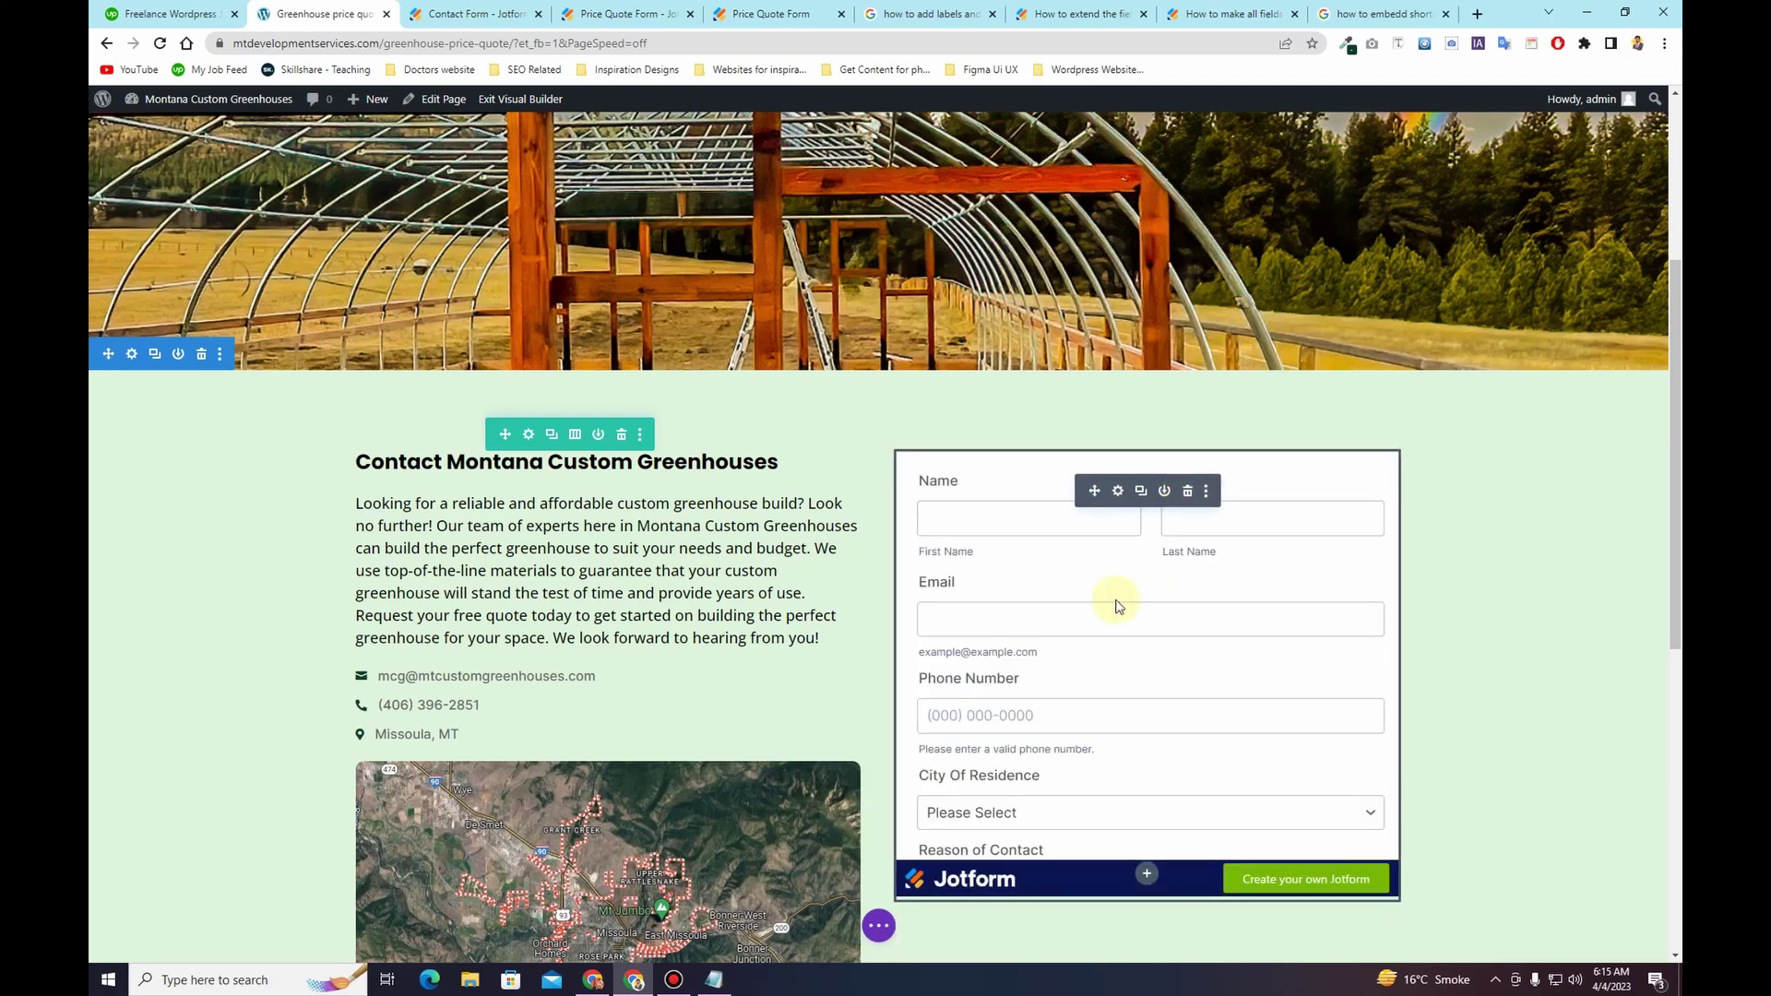
{"action": "key", "text": "ctrl+z"}
{"action": "scroll", "coordinate": [1121, 554], "scroll_direction": "down", "scroll_amount": 3}
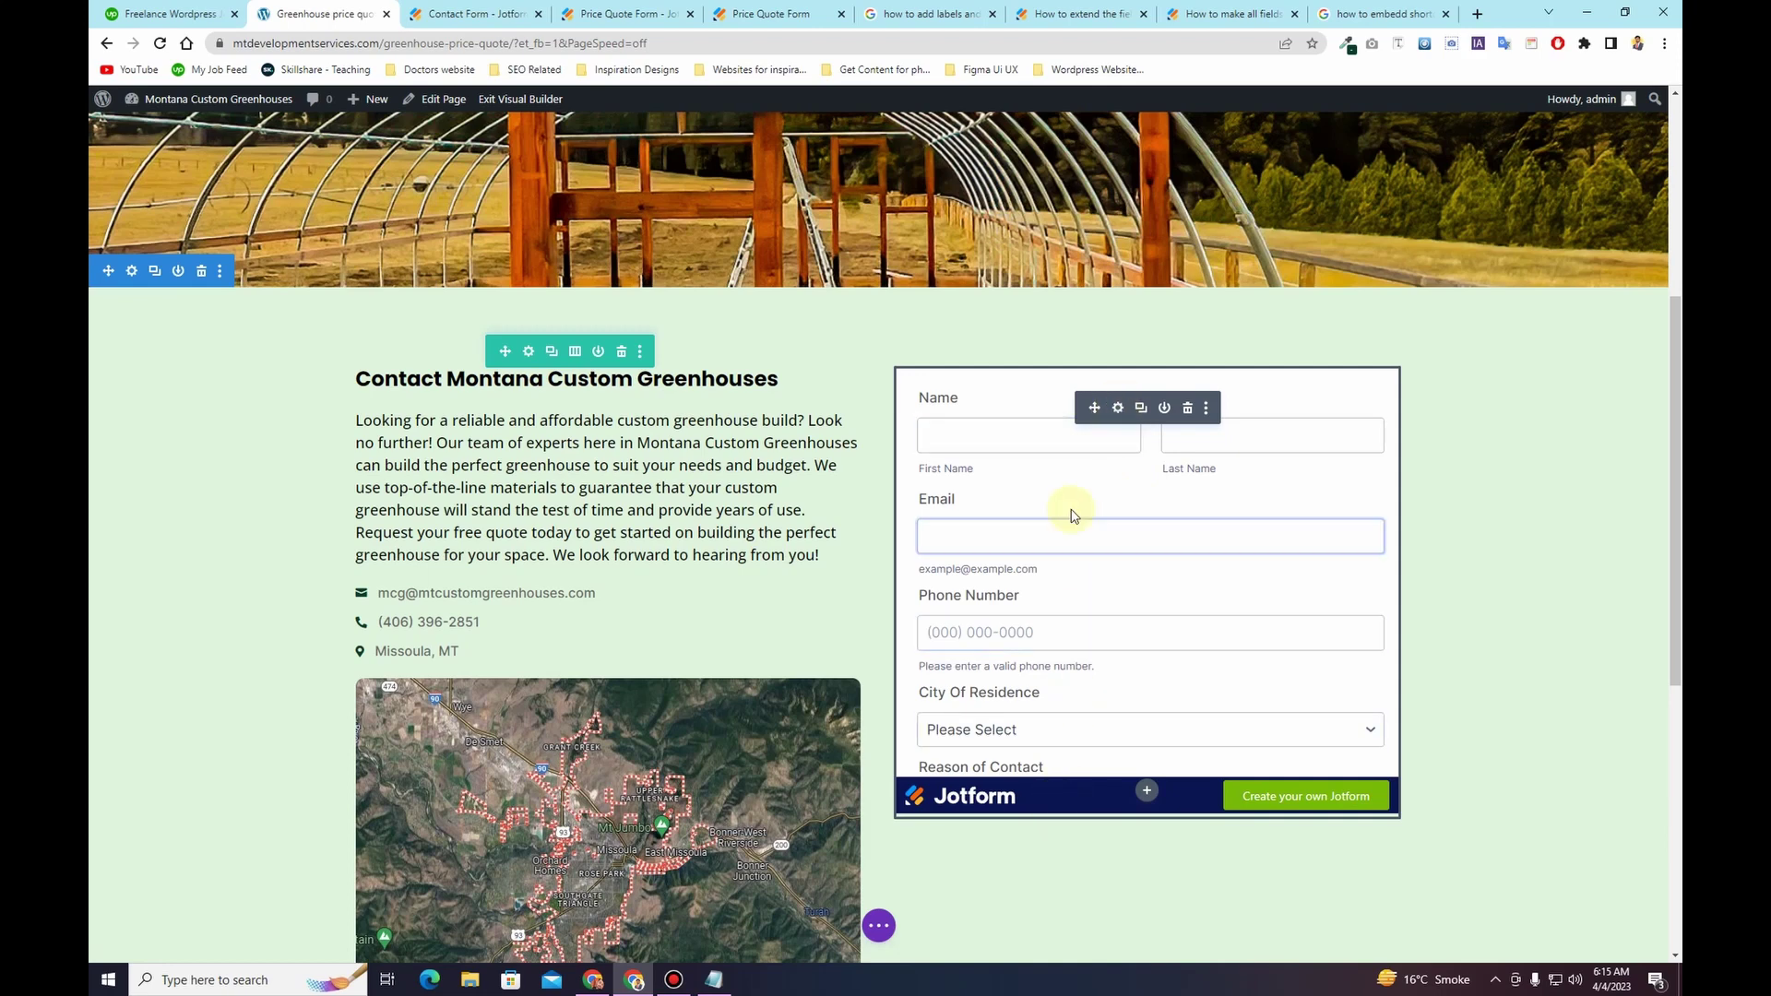
Step: Change the Jotform iframe's height to 780px in the module's Text tab and apply it
{"action": "left_click", "coordinate": [1117, 409]}
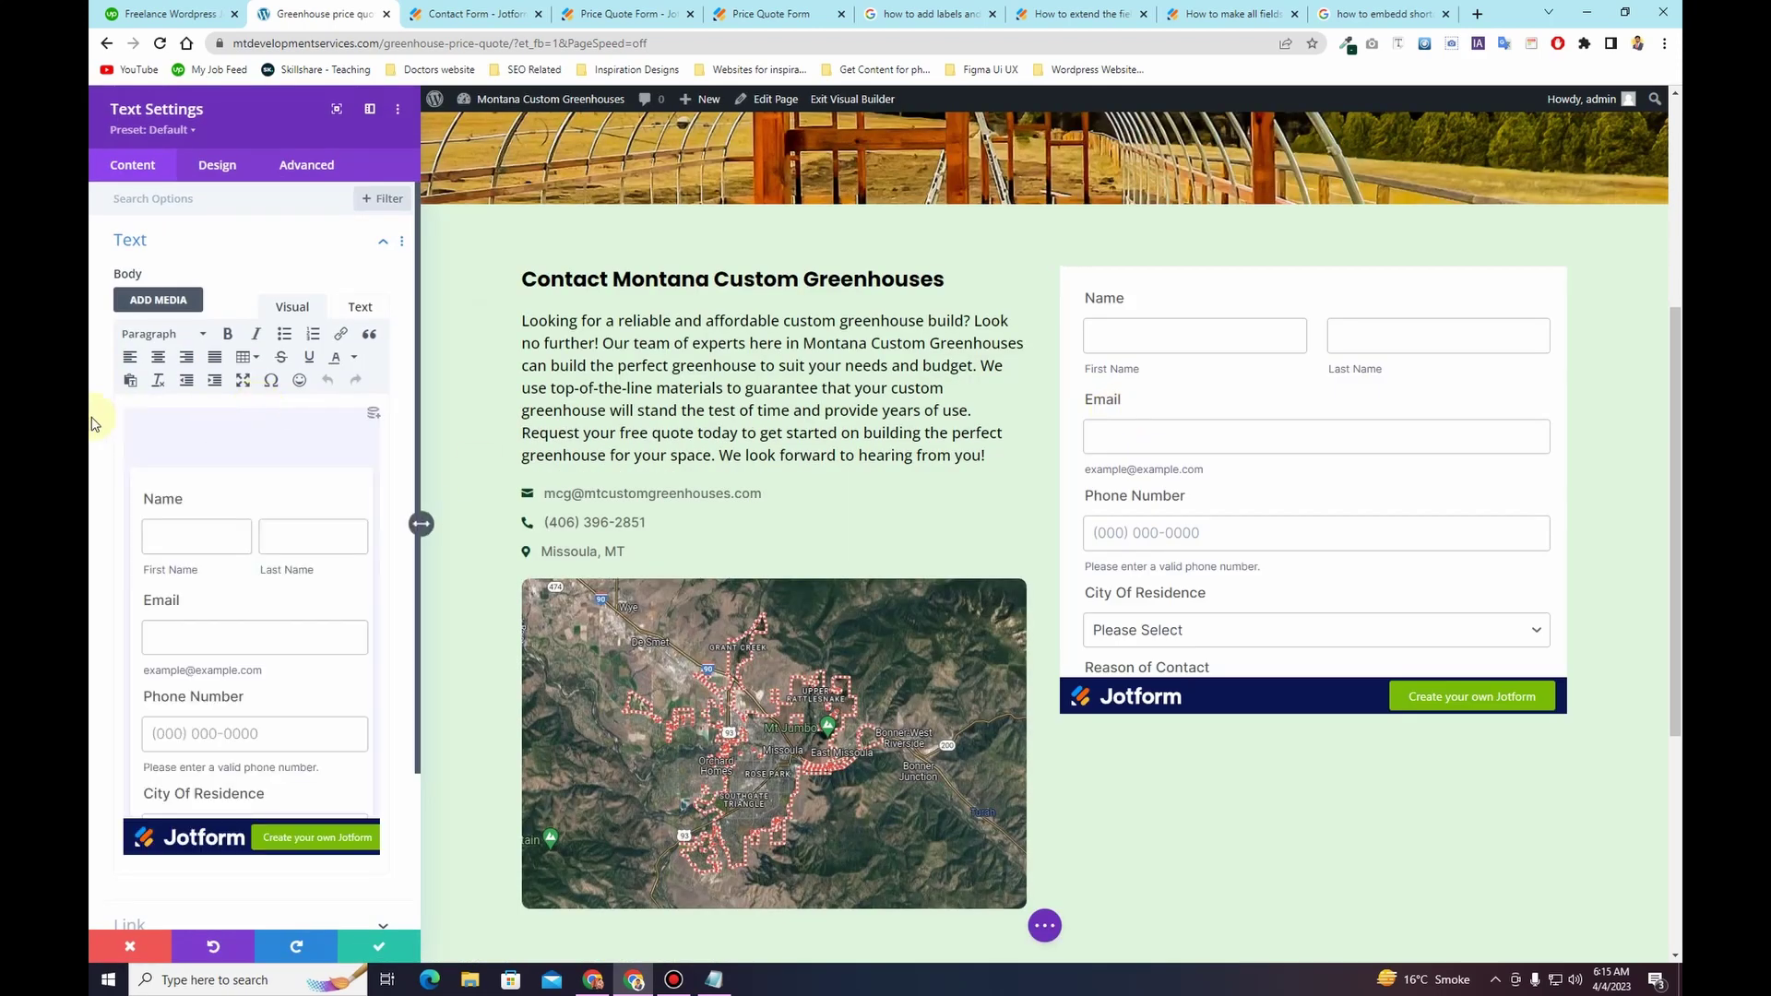
{"action": "left_click", "coordinate": [359, 306]}
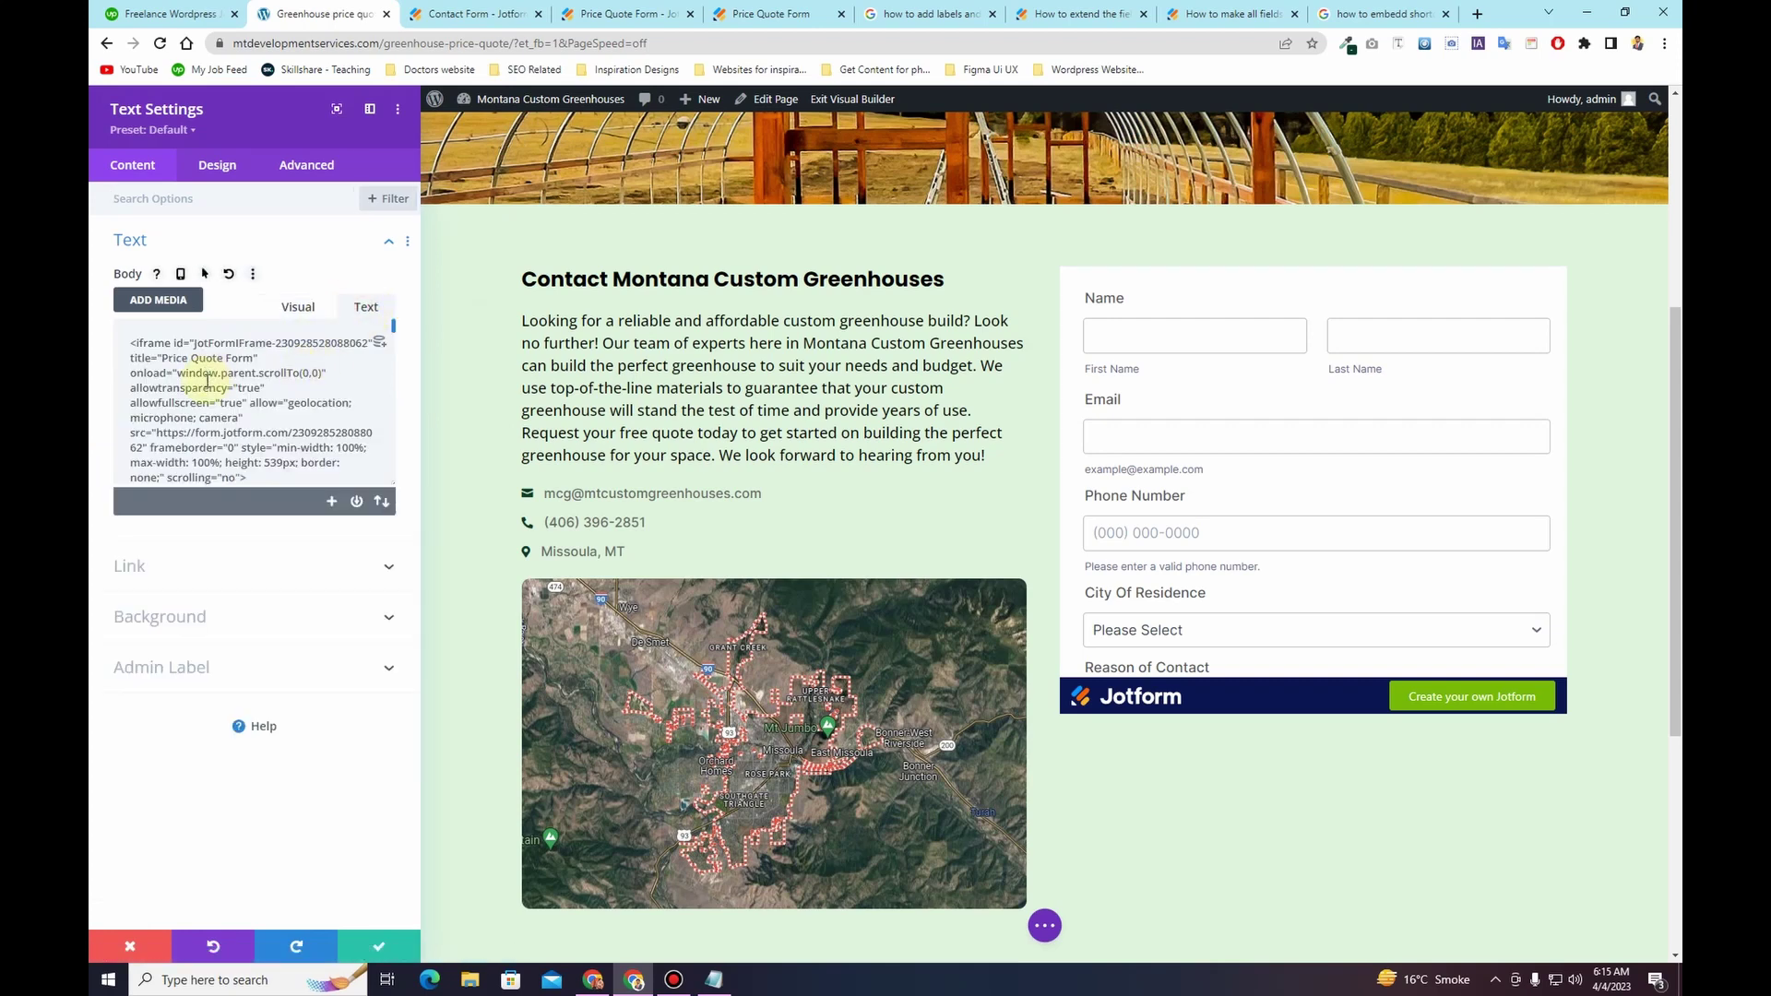
{"action": "scroll", "coordinate": [208, 389], "scroll_direction": "down", "scroll_amount": 1}
{"action": "scroll", "coordinate": [207, 388], "scroll_direction": "up", "scroll_amount": 1}
{"action": "left_click_drag", "start_coordinate": [228, 464], "coordinate": [274, 462]}
{"action": "type", "text": "700"}
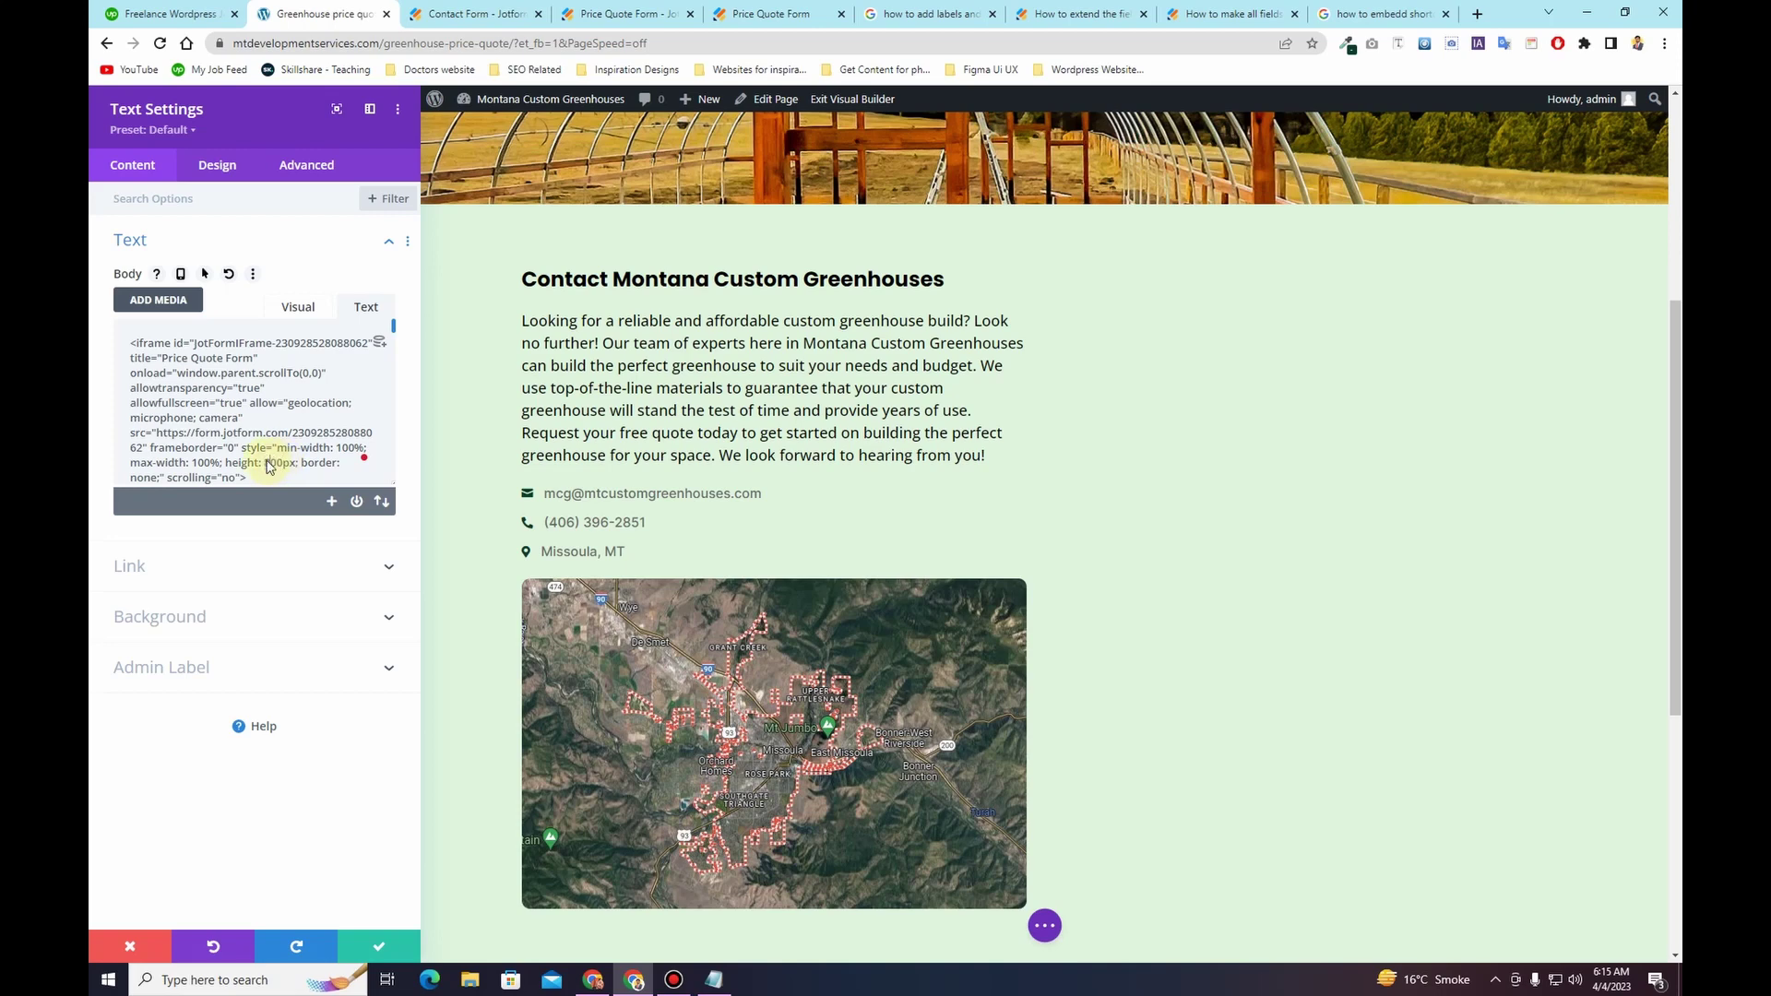
{"action": "scroll", "coordinate": [680, 557], "scroll_direction": "down", "scroll_amount": 3}
{"action": "scroll", "coordinate": [681, 557], "scroll_direction": "up", "scroll_amount": 1}
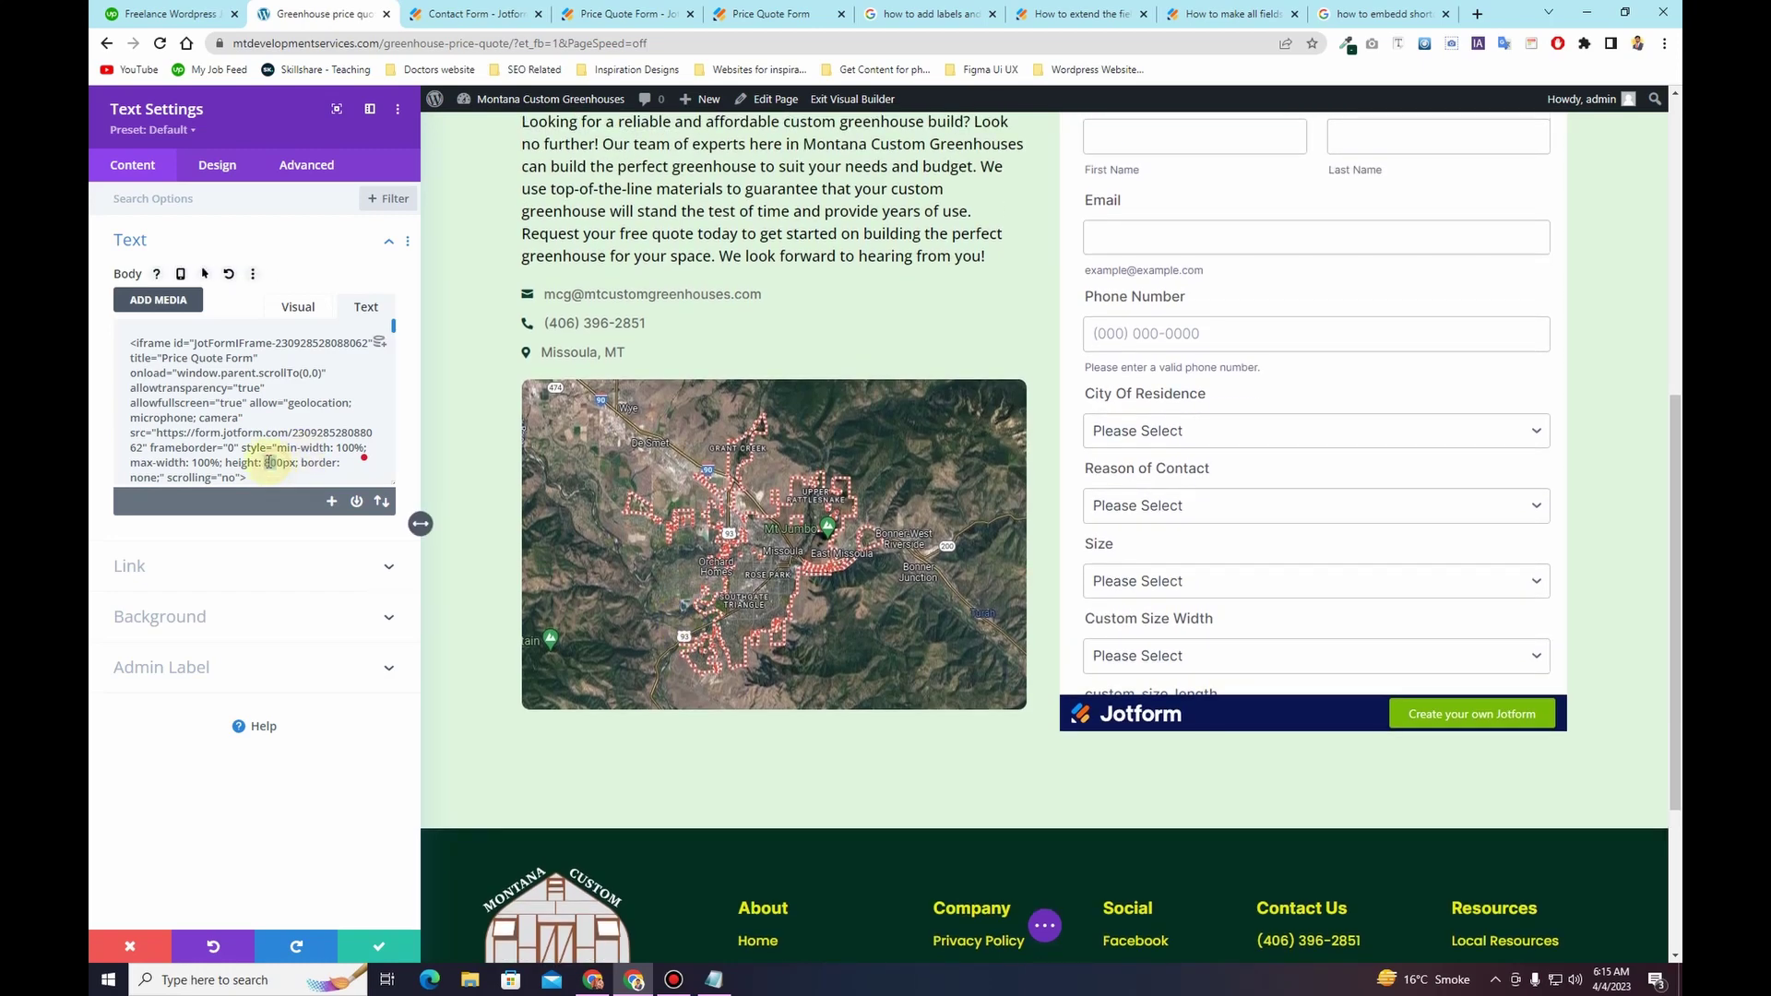
{"action": "left_click", "coordinate": [269, 463]}
{"action": "key", "text": "BackSpace"}
{"action": "type", "text": "7"}
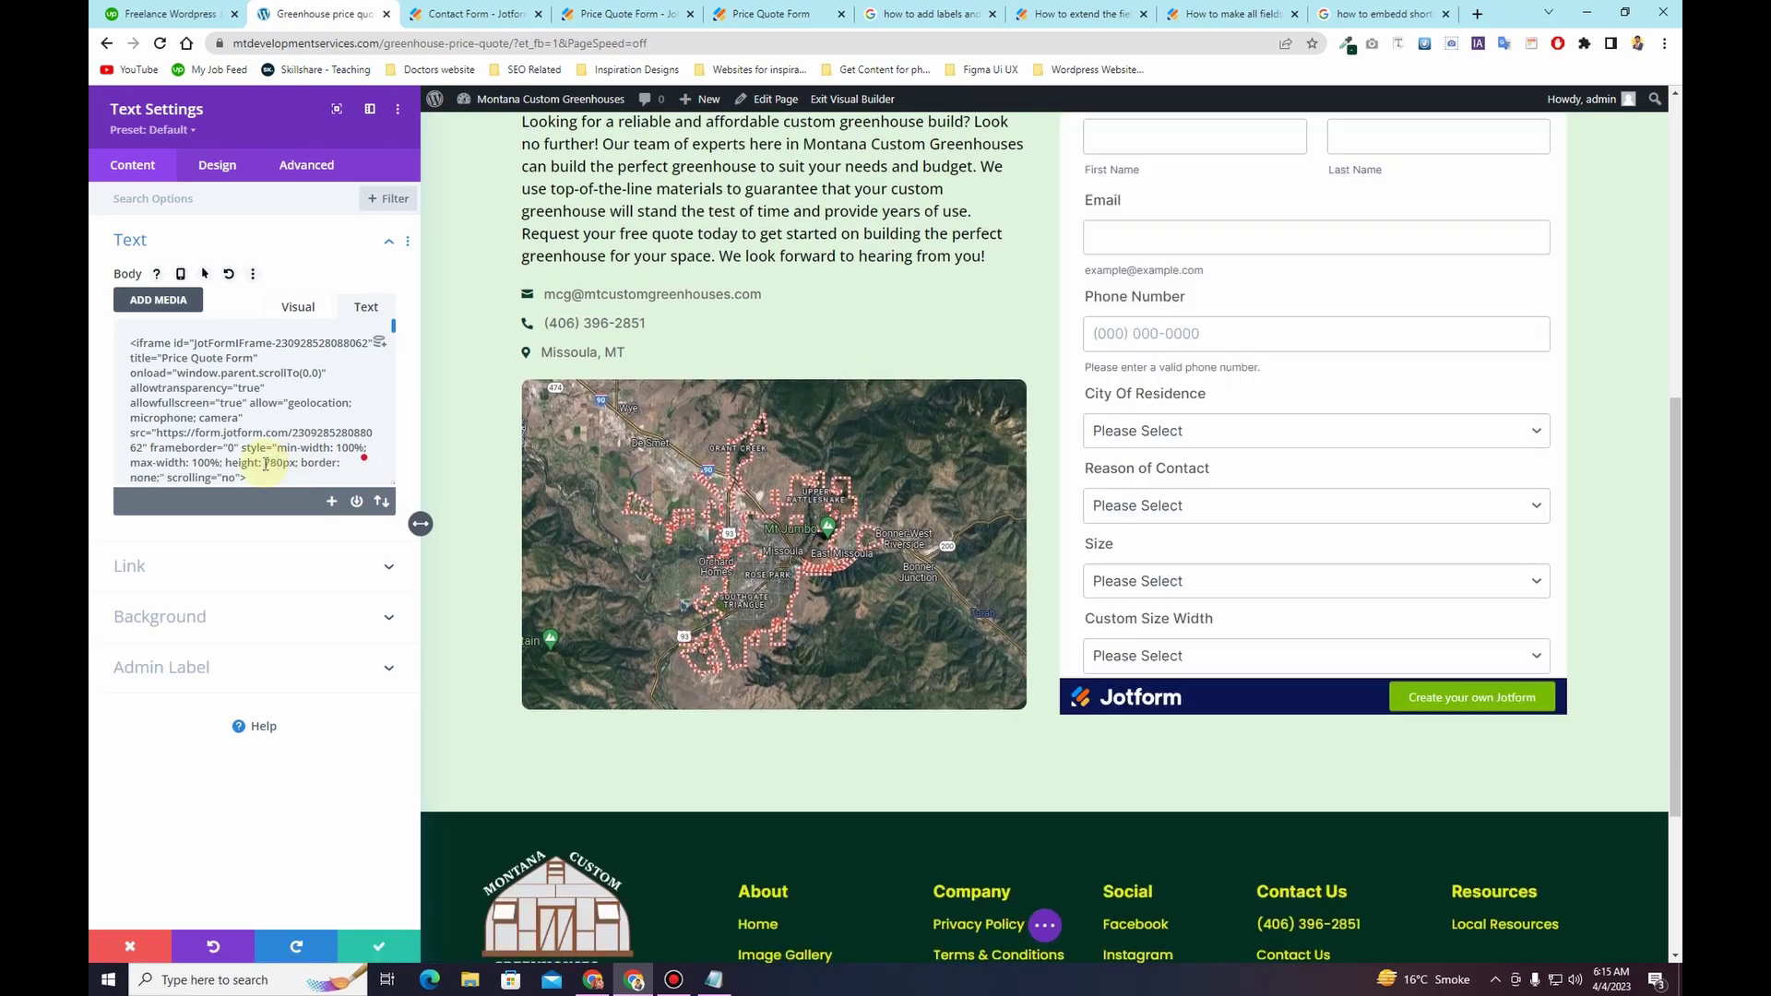
{"action": "scroll", "coordinate": [941, 544], "scroll_direction": "up", "scroll_amount": 4}
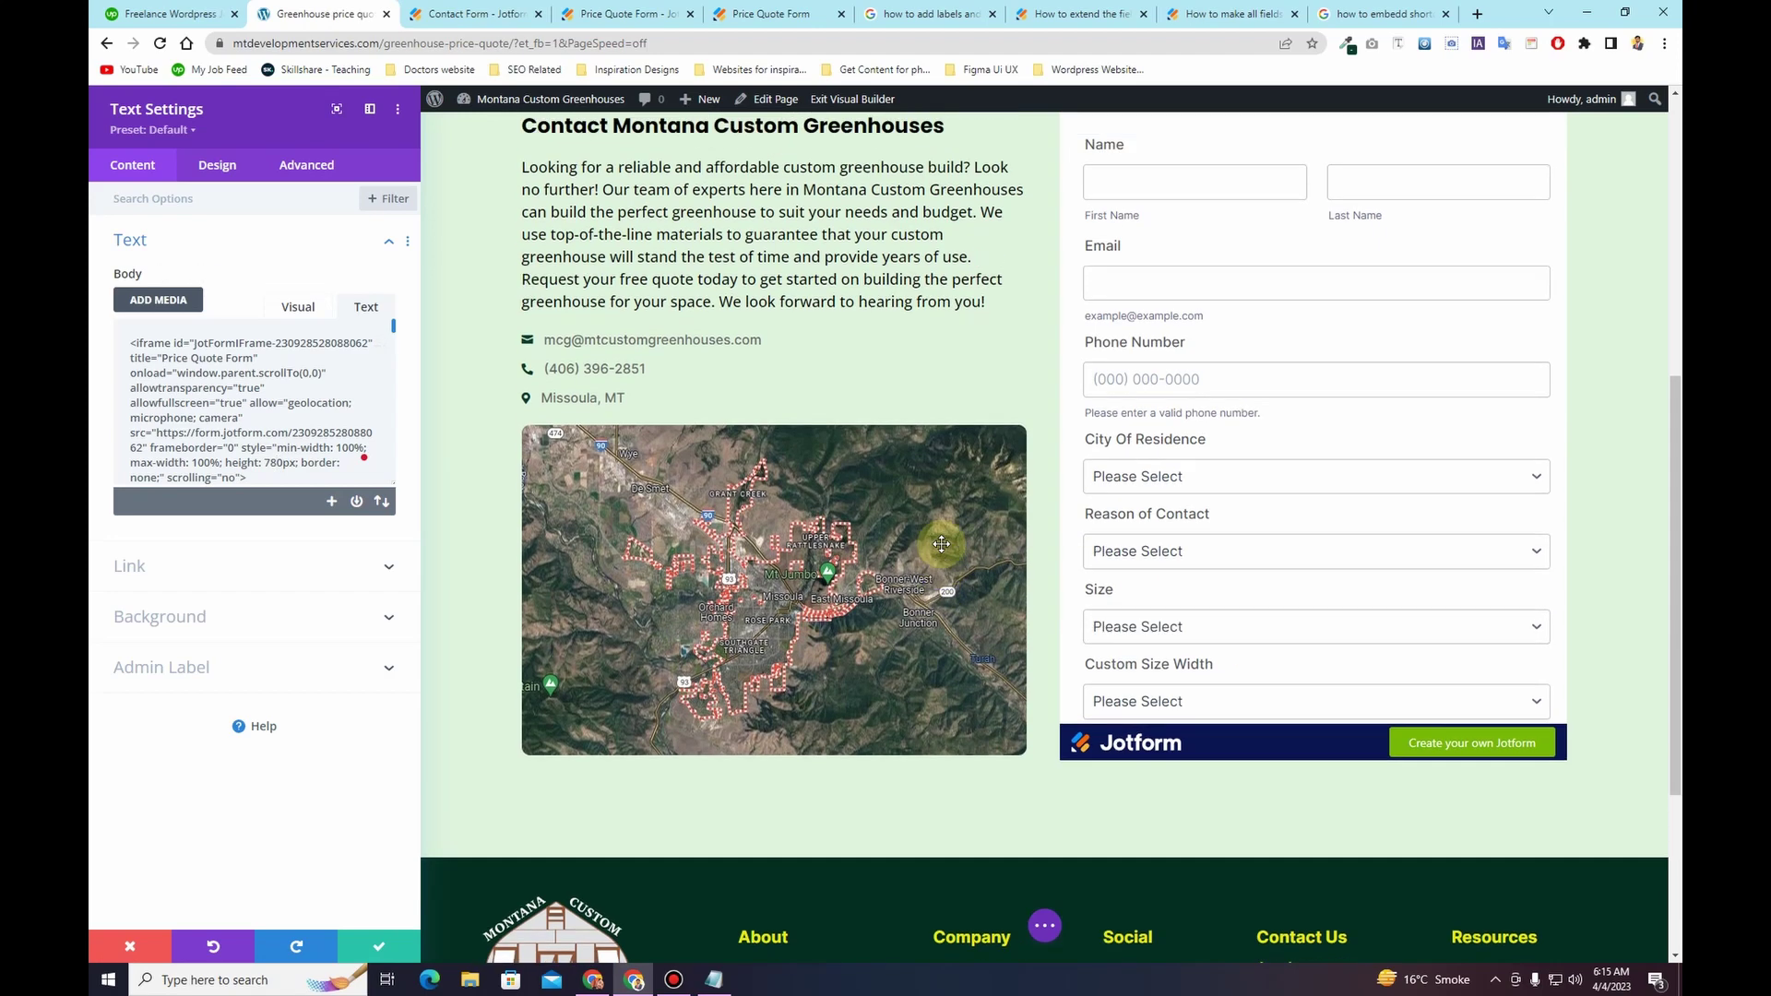
{"action": "scroll", "coordinate": [941, 544], "scroll_direction": "down", "scroll_amount": 3}
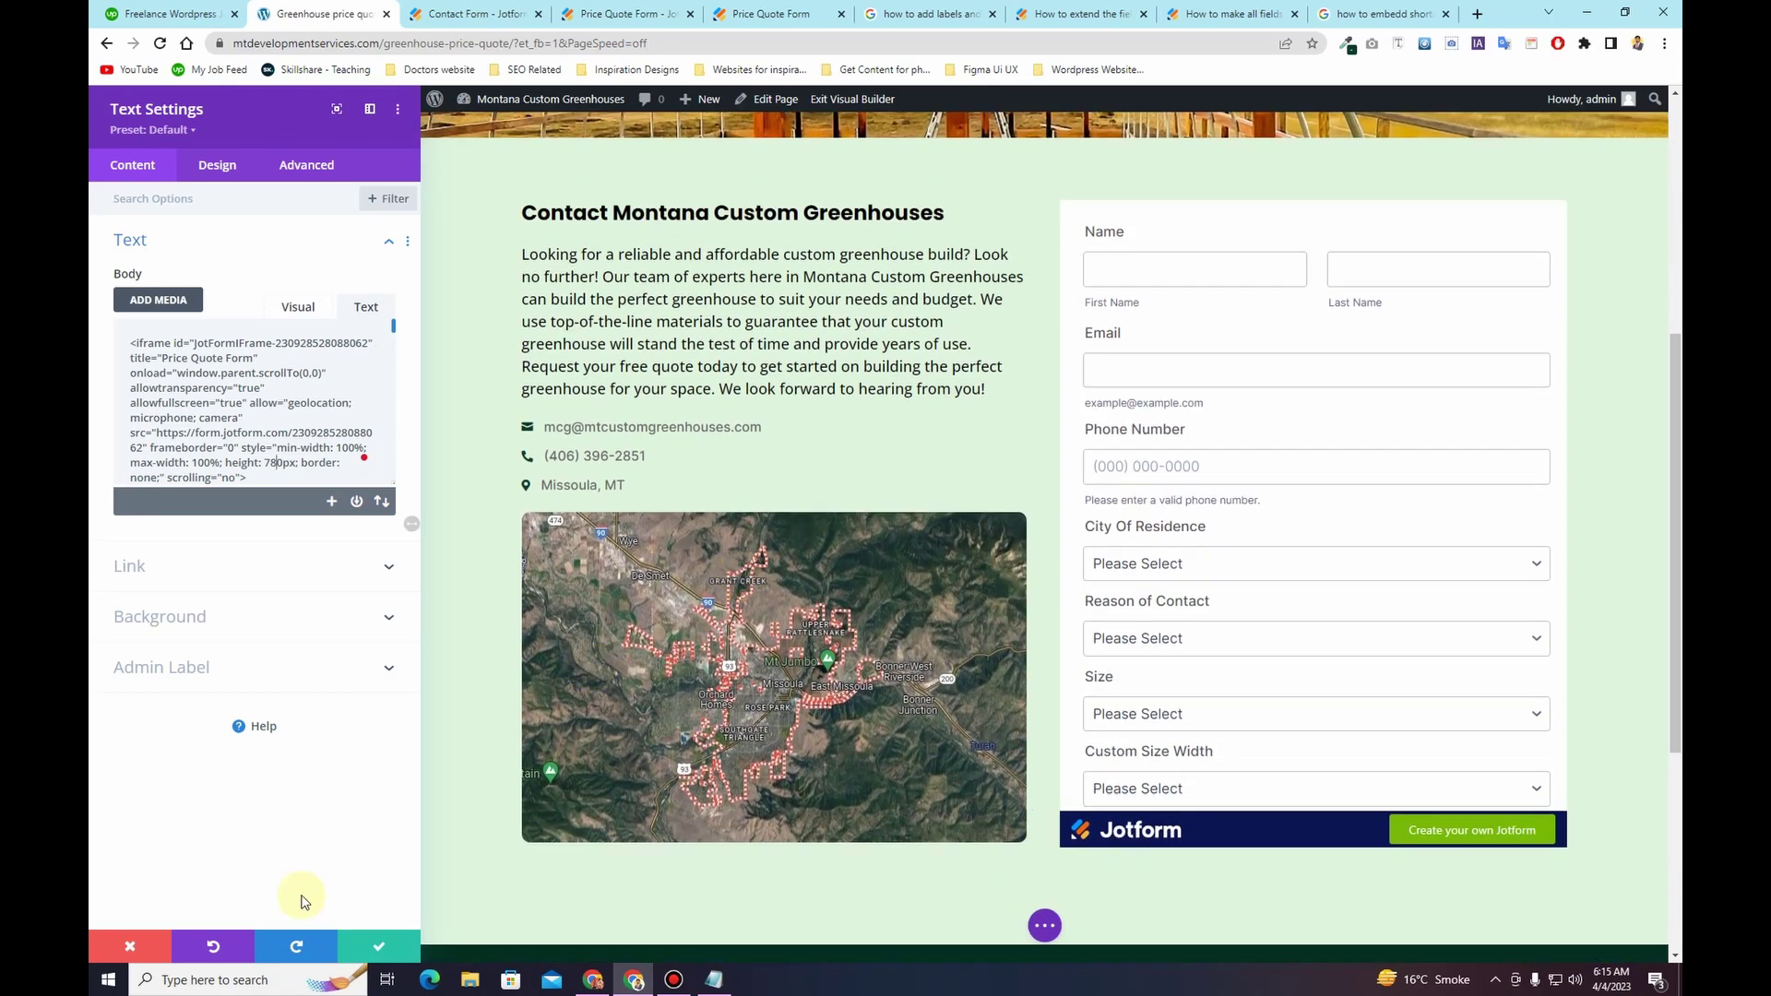
{"action": "left_click", "coordinate": [378, 947]}
Step: Save the page changes and exit the Visual Builder
{"action": "left_click", "coordinate": [878, 925]}
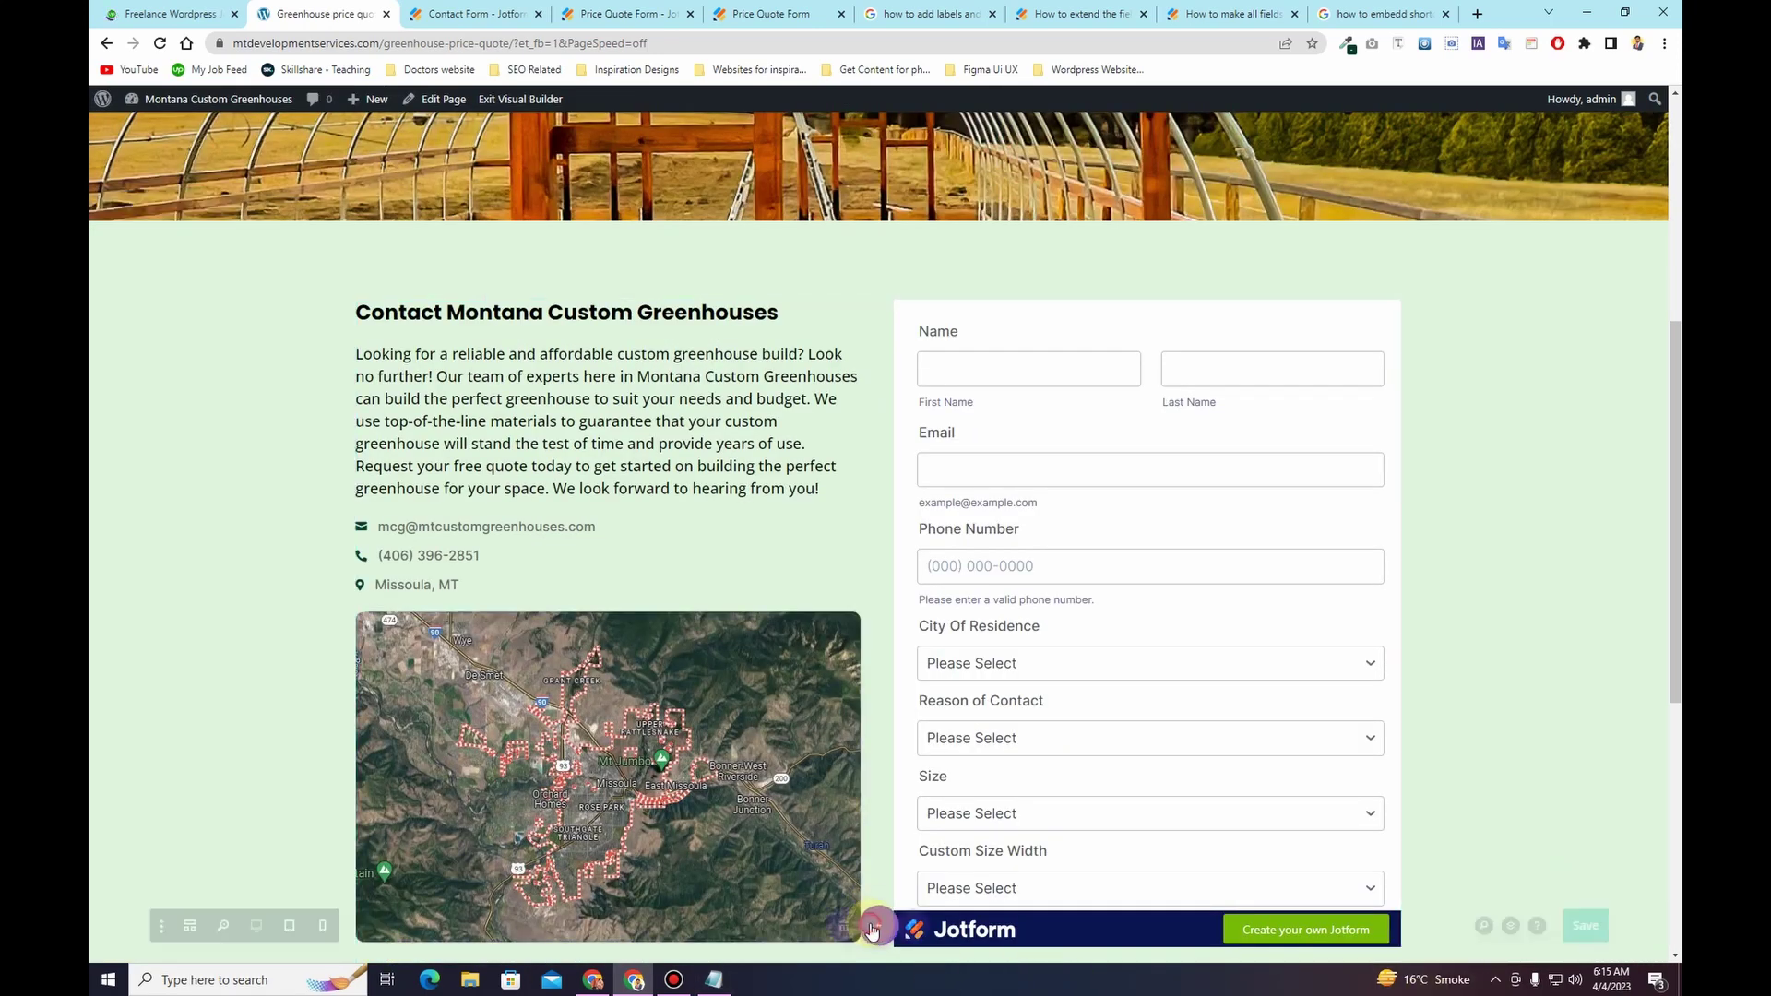
{"action": "left_click", "coordinate": [1605, 930]}
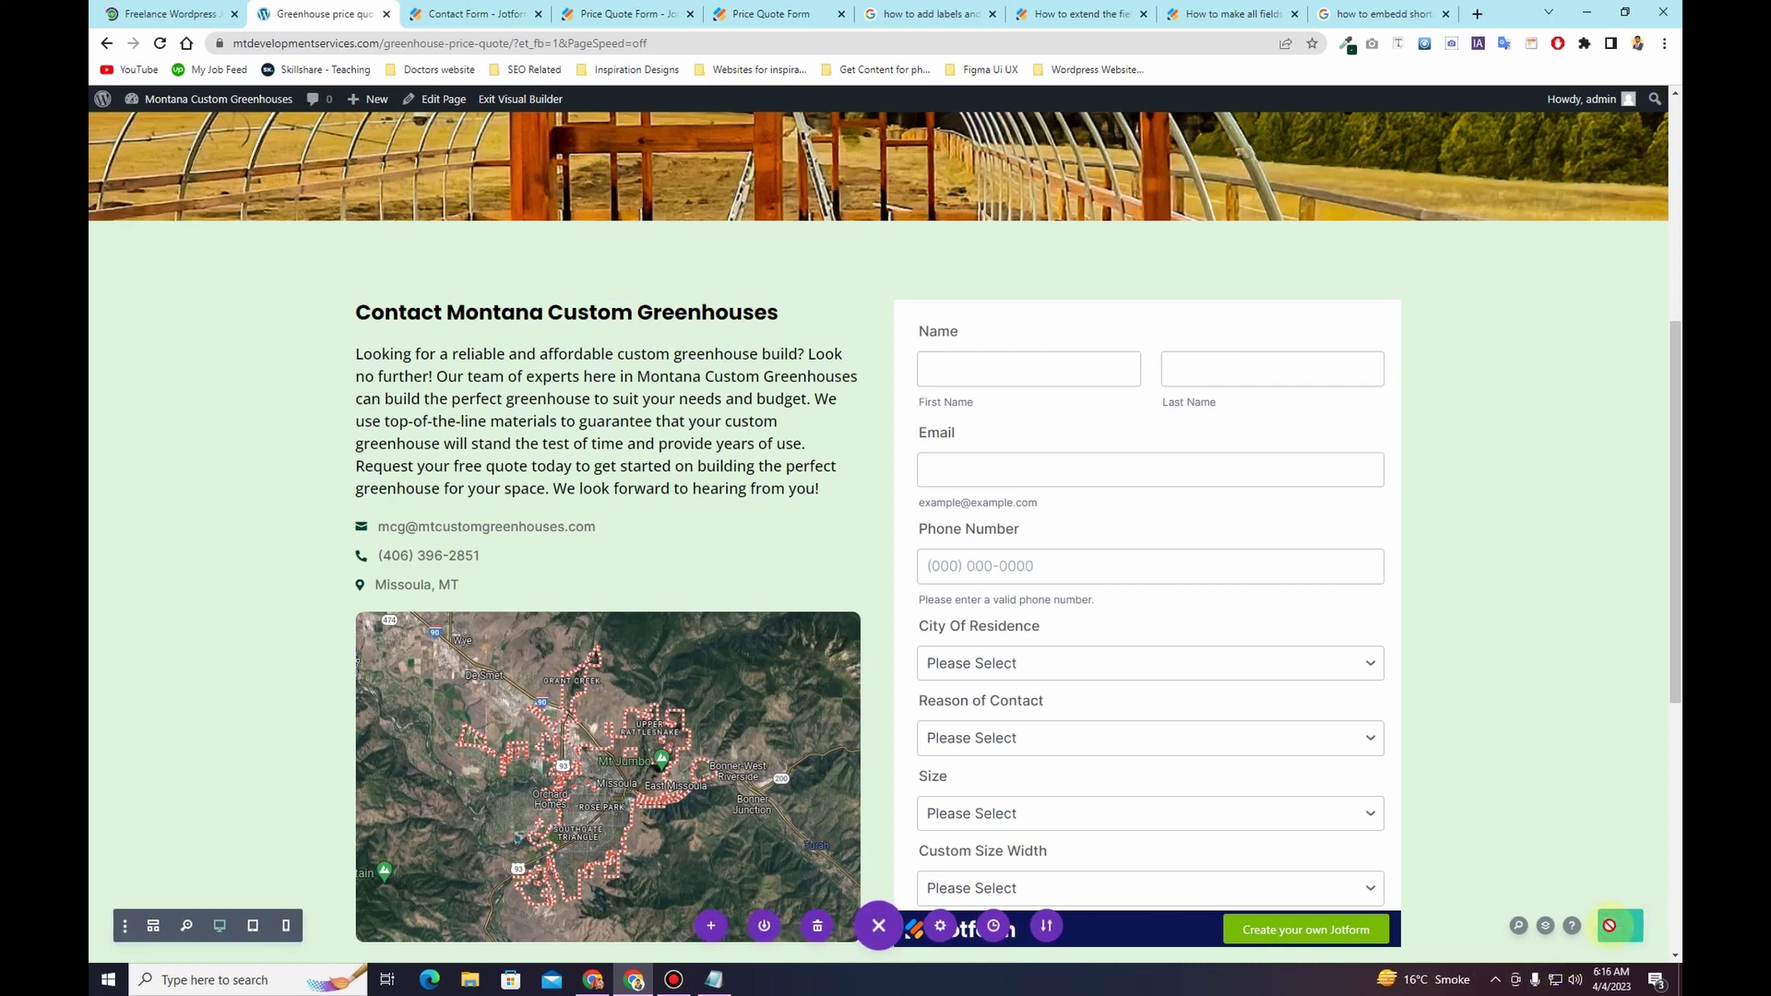
{"action": "left_click", "coordinate": [520, 99]}
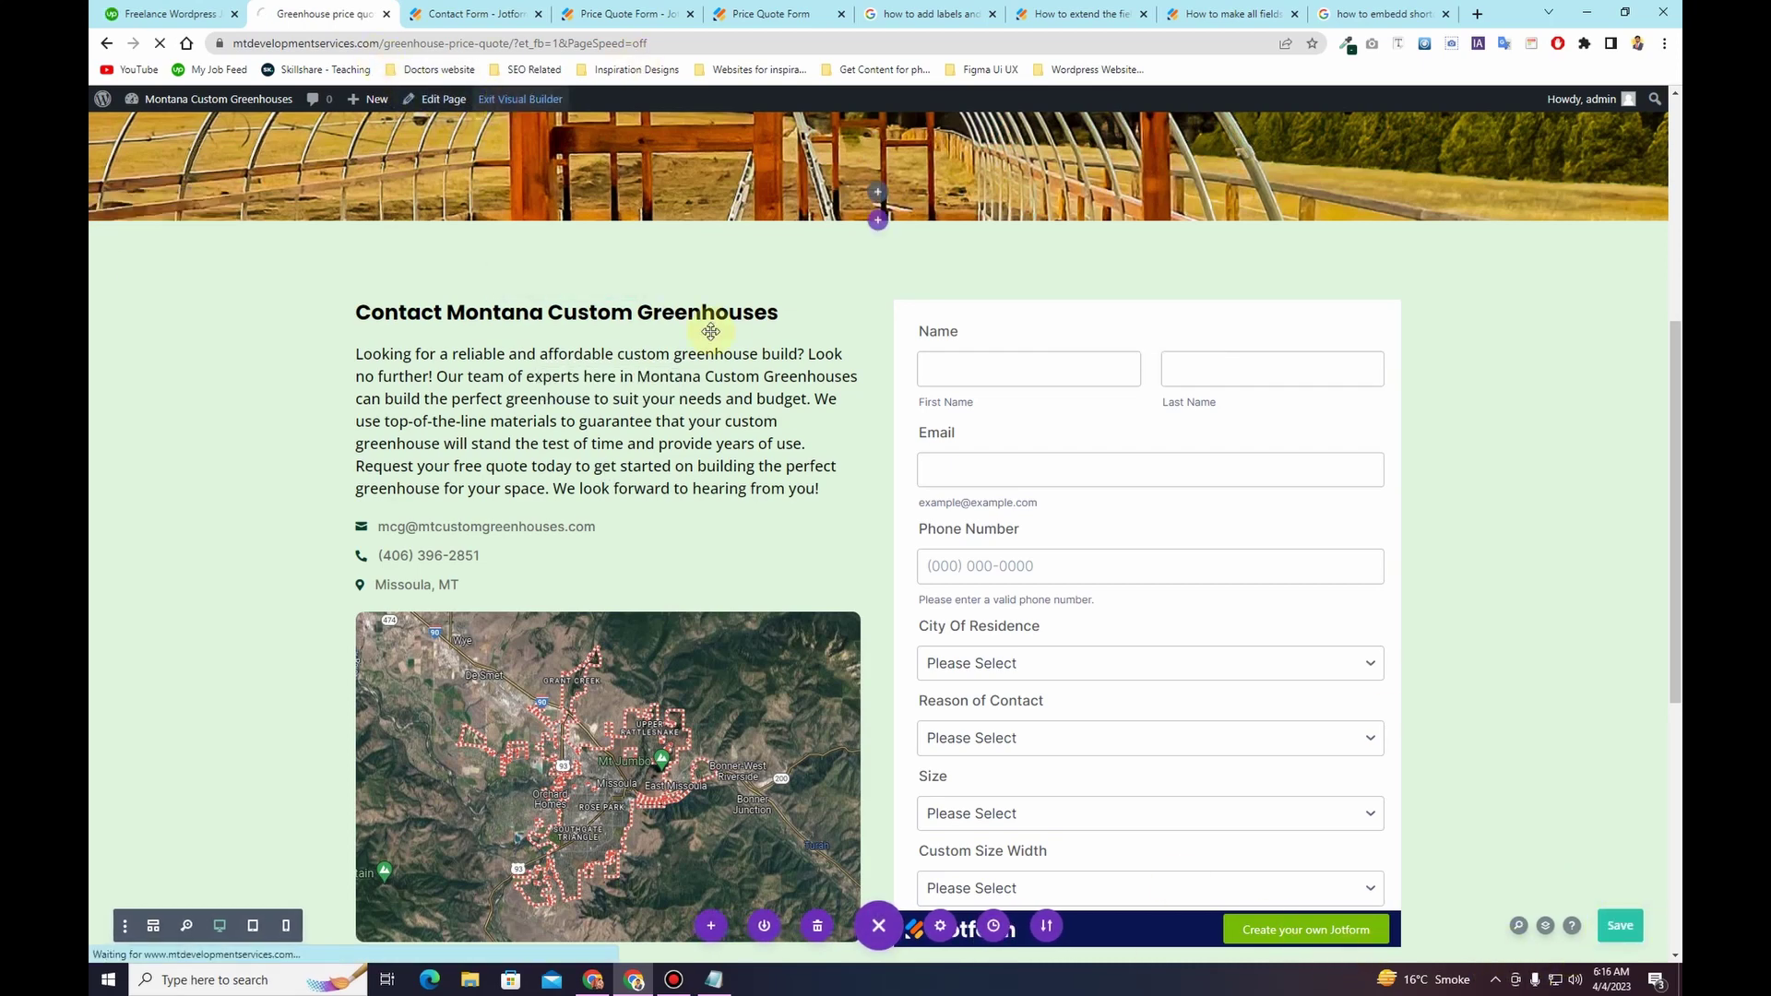
Step: Scroll the live page to confirm the embedded form shows from Name through Submit
{"action": "scroll", "coordinate": [989, 446], "scroll_direction": "down", "scroll_amount": 12}
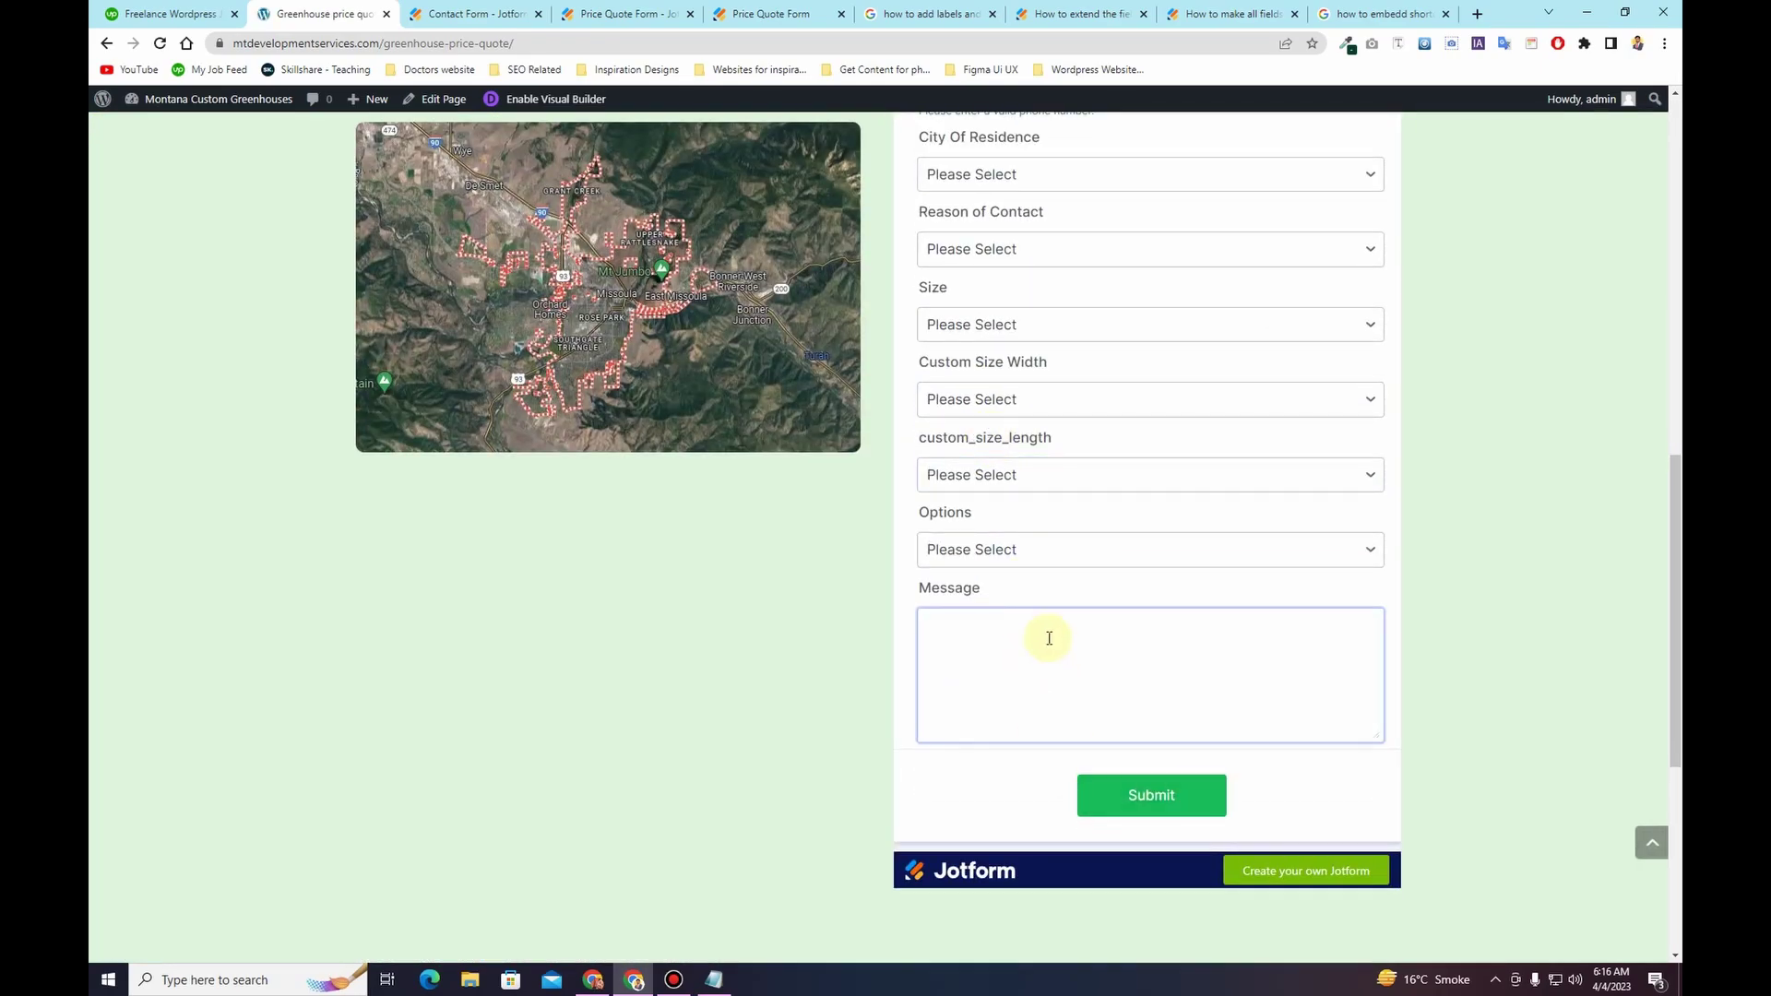
{"action": "scroll", "coordinate": [1047, 633], "scroll_direction": "up", "scroll_amount": 8}
{"action": "scroll", "coordinate": [1049, 637], "scroll_direction": "down", "scroll_amount": 9}
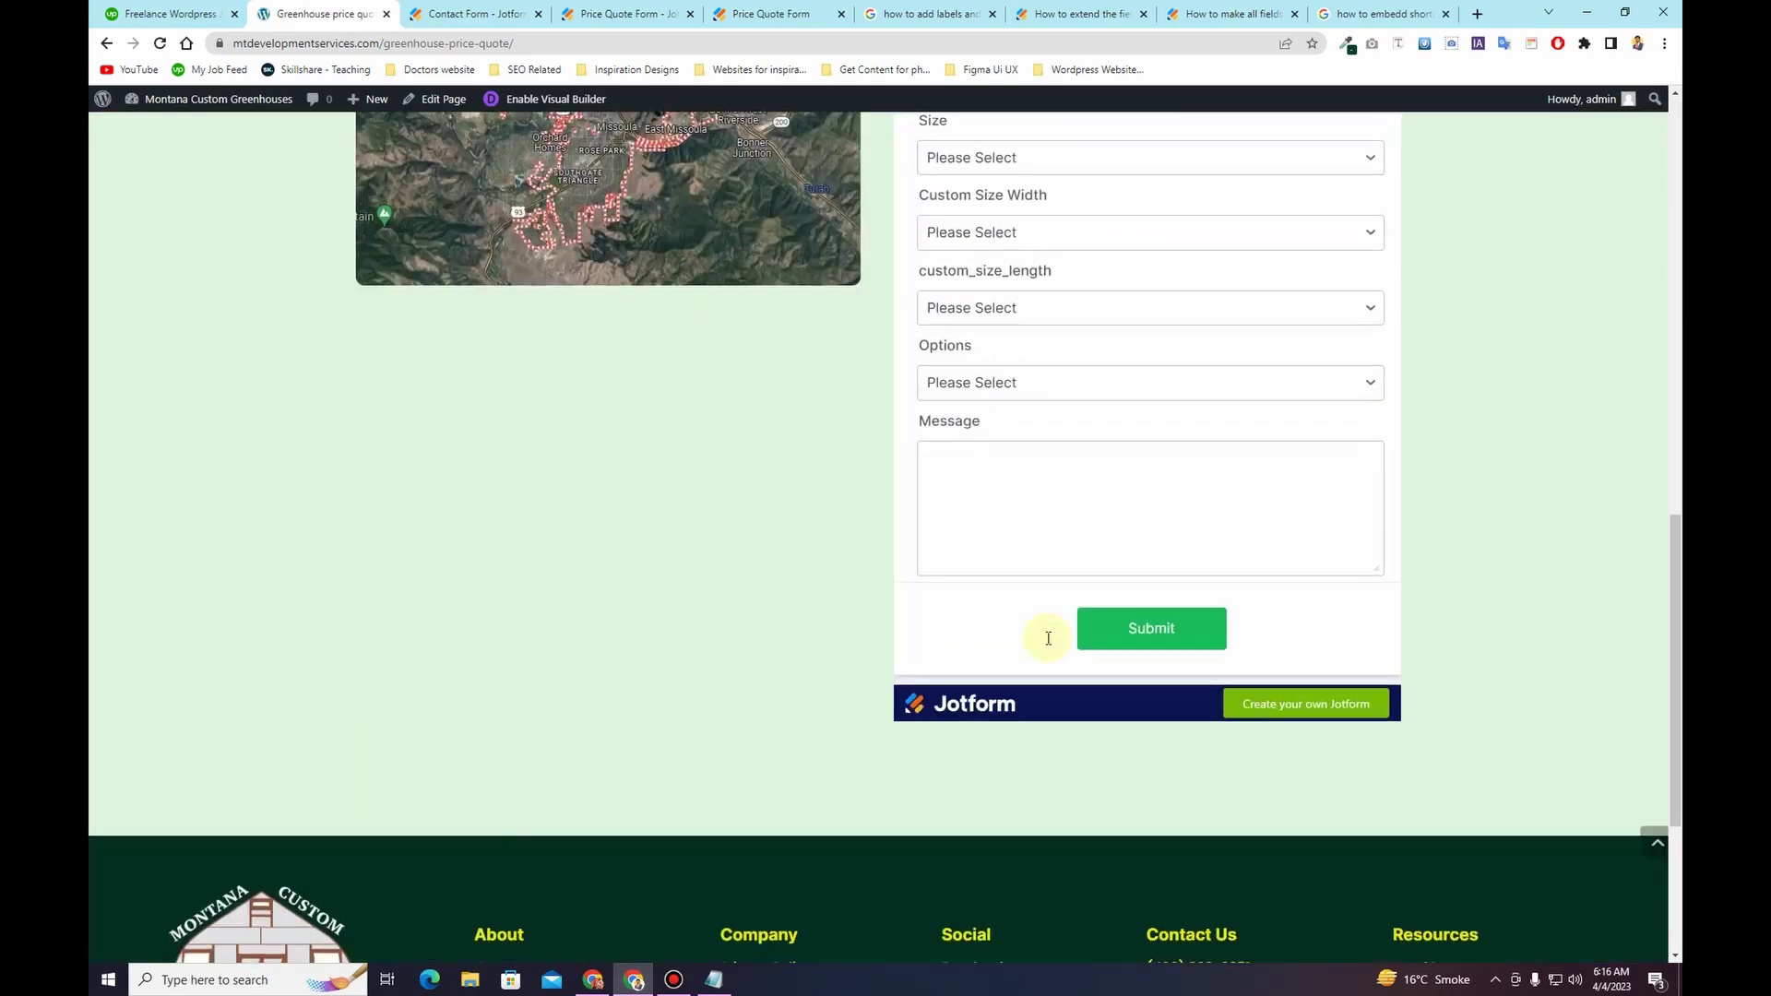
{"action": "scroll", "coordinate": [1048, 634], "scroll_direction": "up", "scroll_amount": 10}
{"action": "scroll", "coordinate": [1047, 637], "scroll_direction": "down", "scroll_amount": 3}
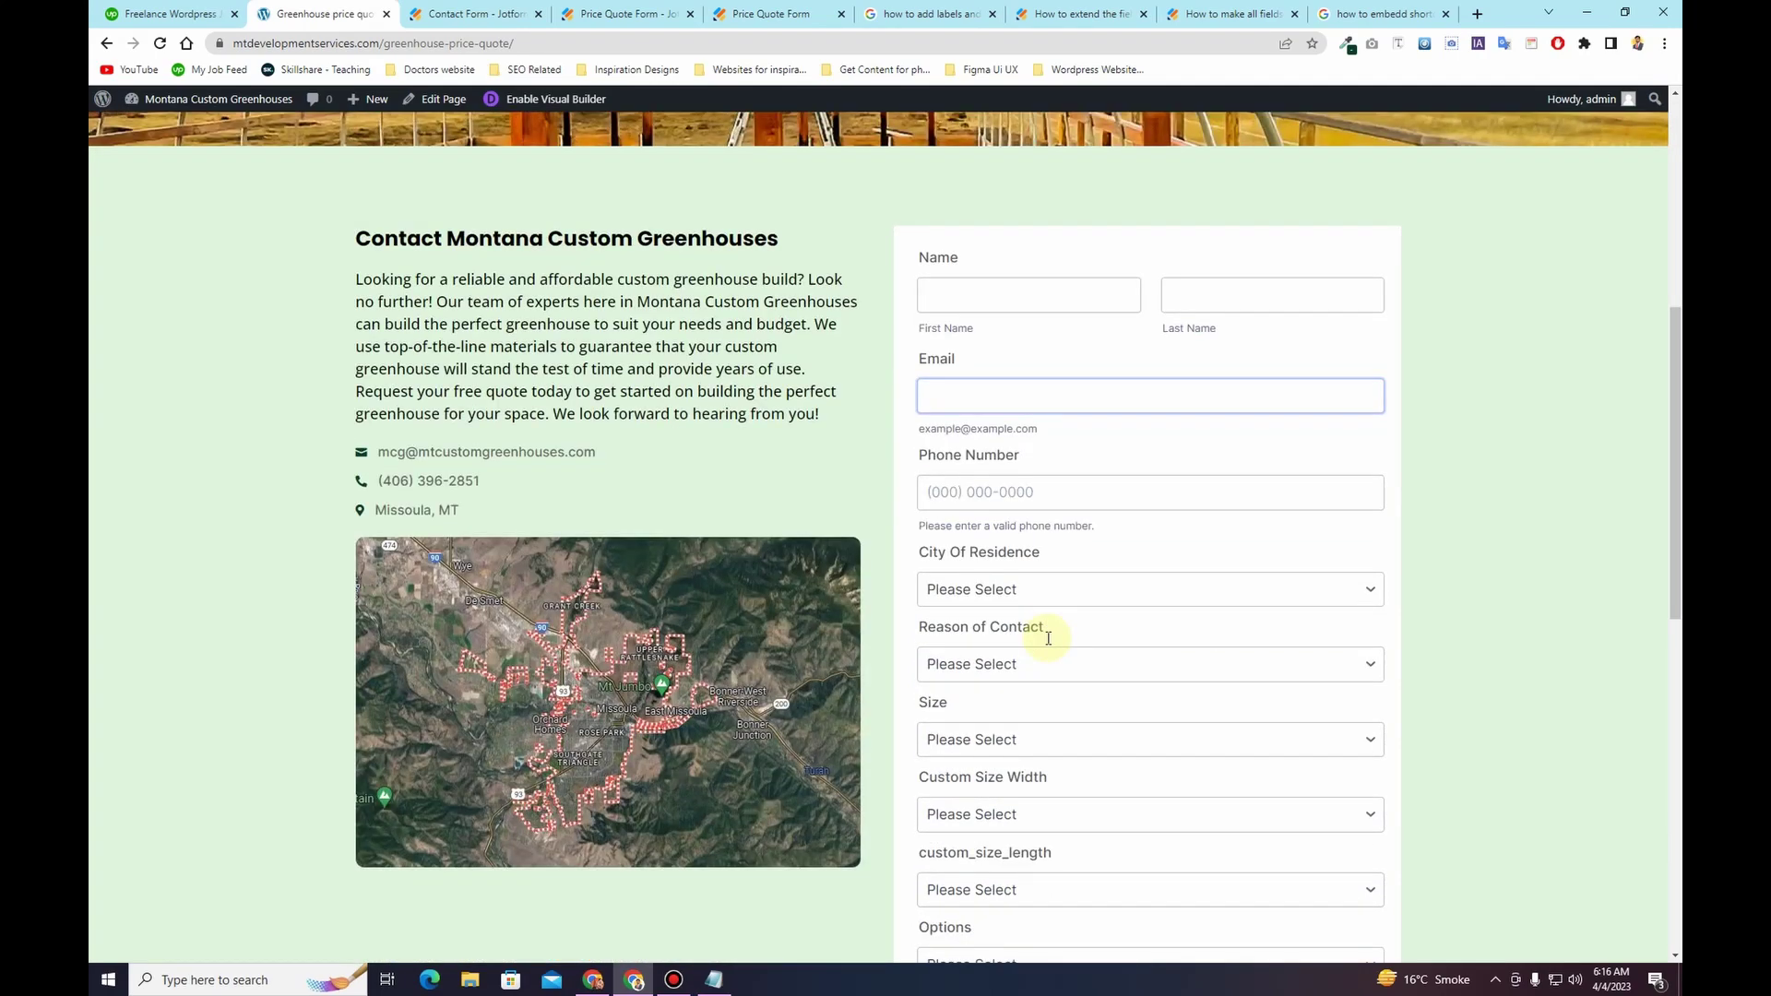
{"action": "scroll", "coordinate": [1048, 637], "scroll_direction": "down", "scroll_amount": 2}
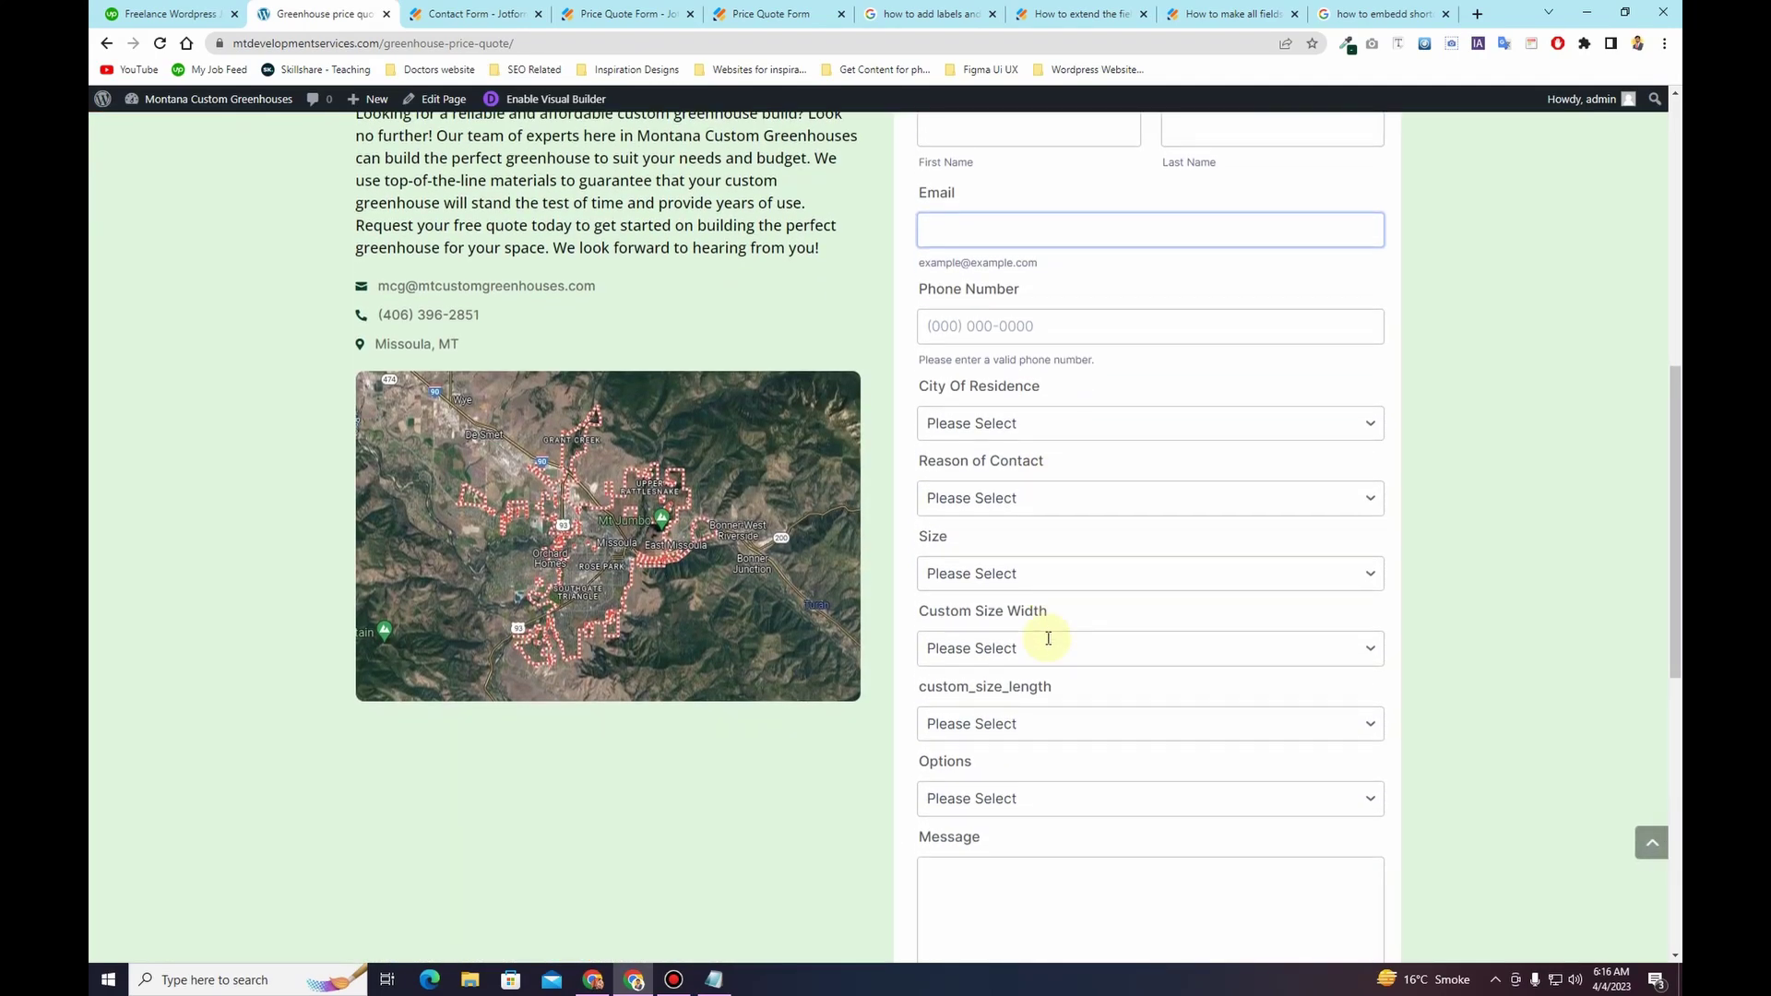
{"action": "scroll", "coordinate": [1049, 637], "scroll_direction": "up", "scroll_amount": 3}
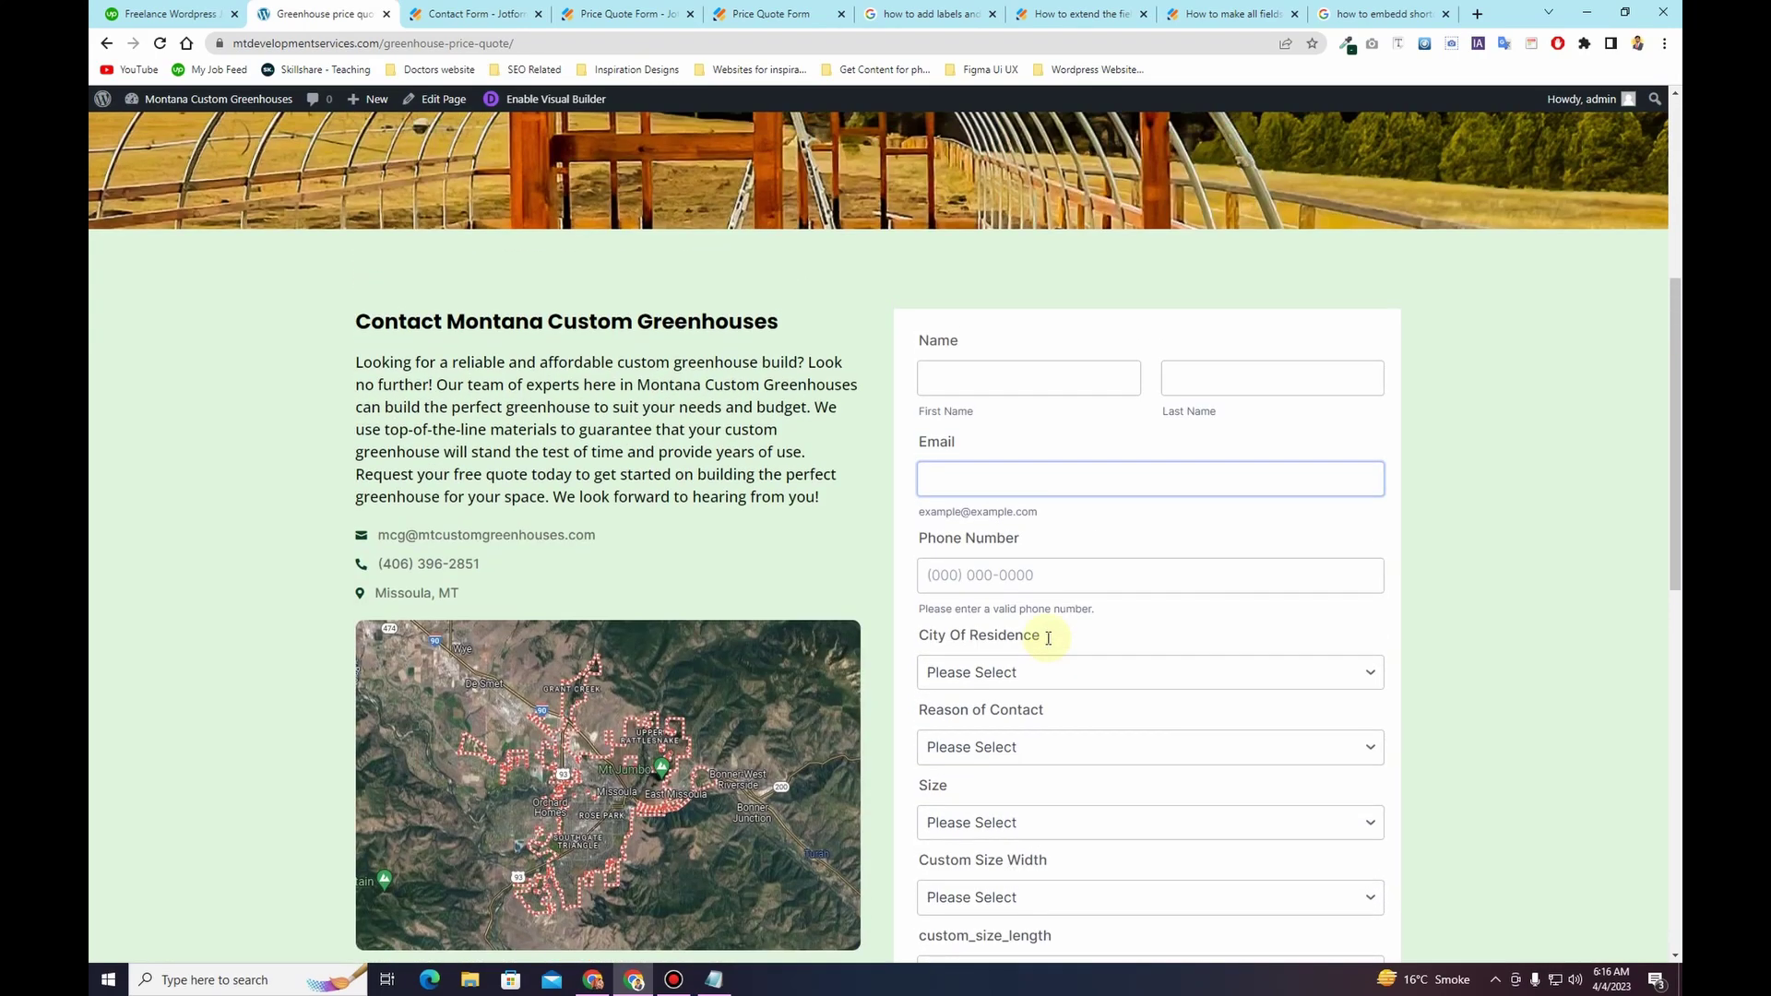